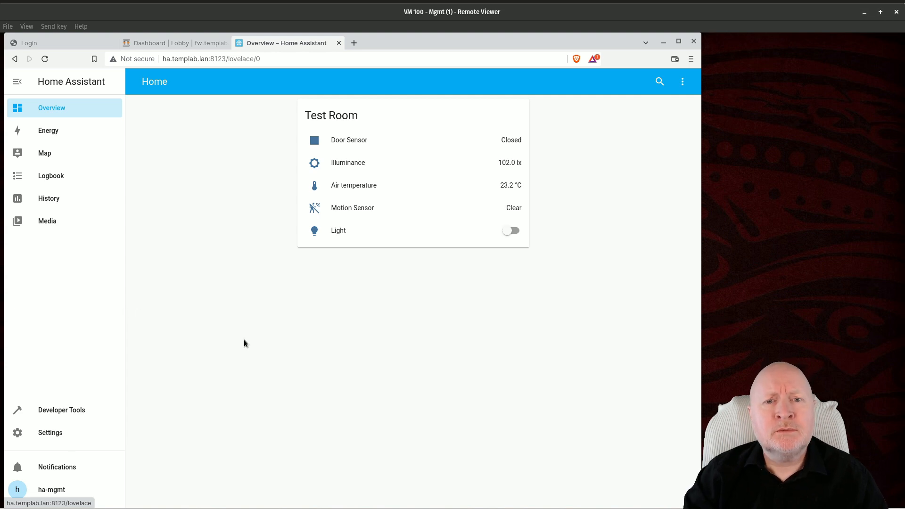
# Step: Find the Node-RED community add-on in the Home Assistant add-on store and open its page
pyautogui.click(61, 436)
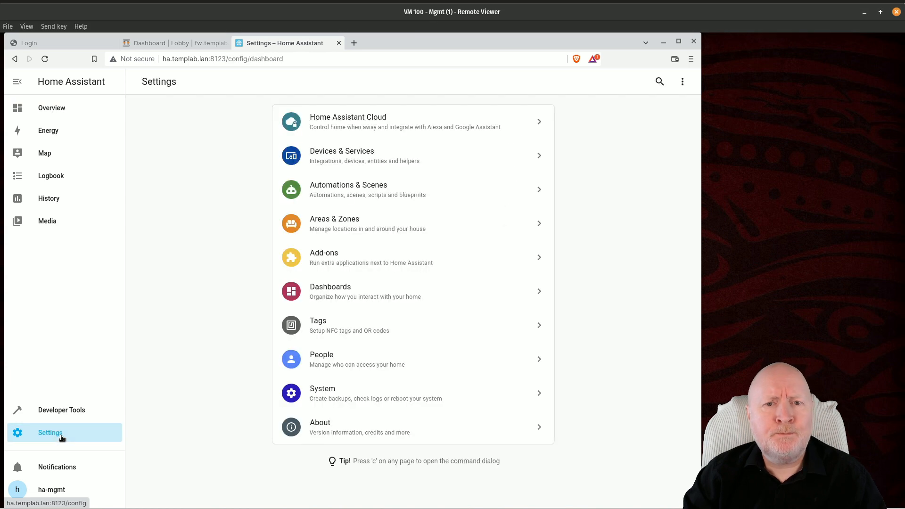
pyautogui.click(278, 259)
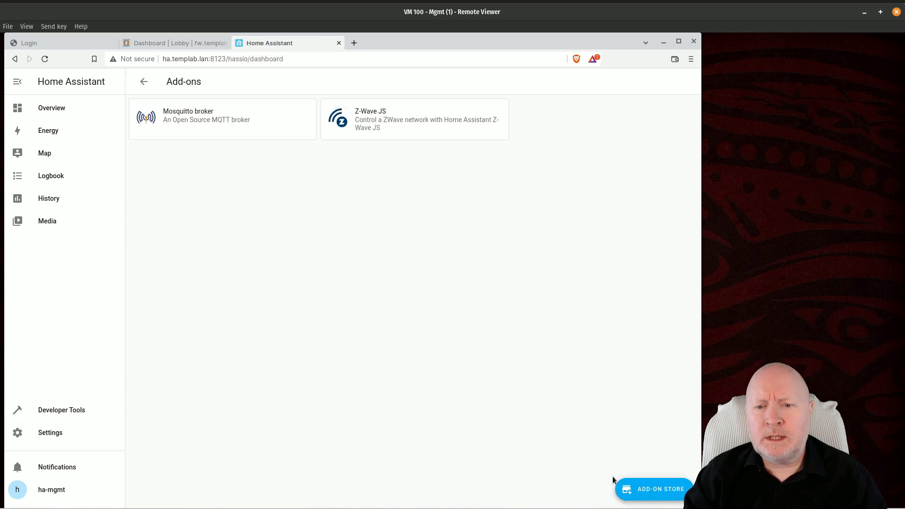
pyautogui.click(627, 490)
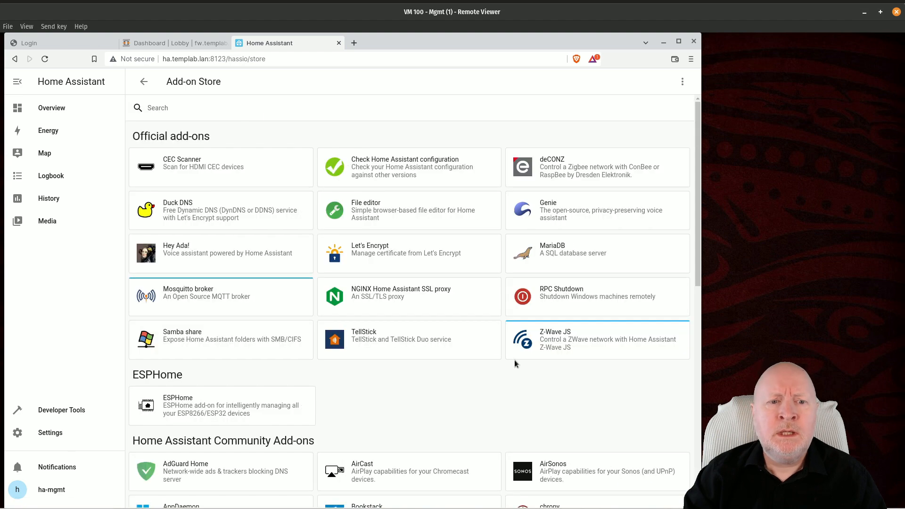
pyautogui.scroll(-5, 469, 341)
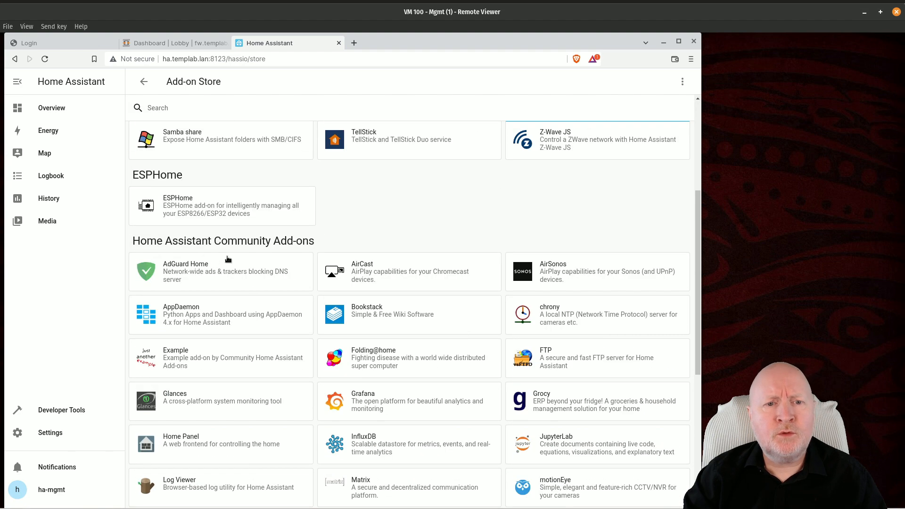
pyautogui.scroll(-3, 425, 292)
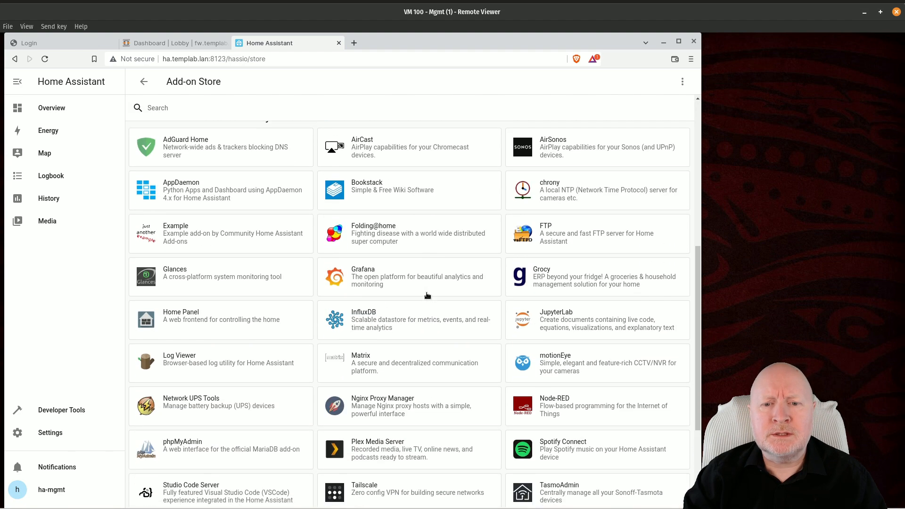
pyautogui.scroll(-1, 427, 295)
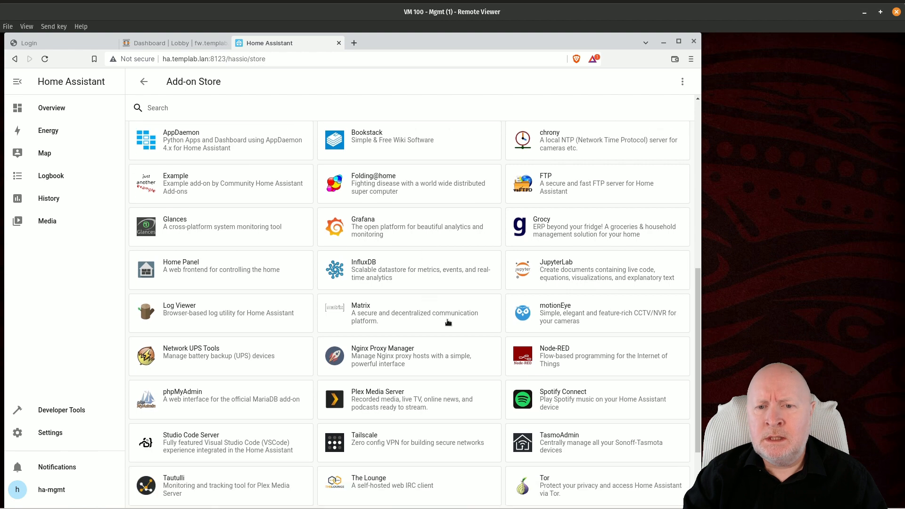
pyautogui.click(554, 359)
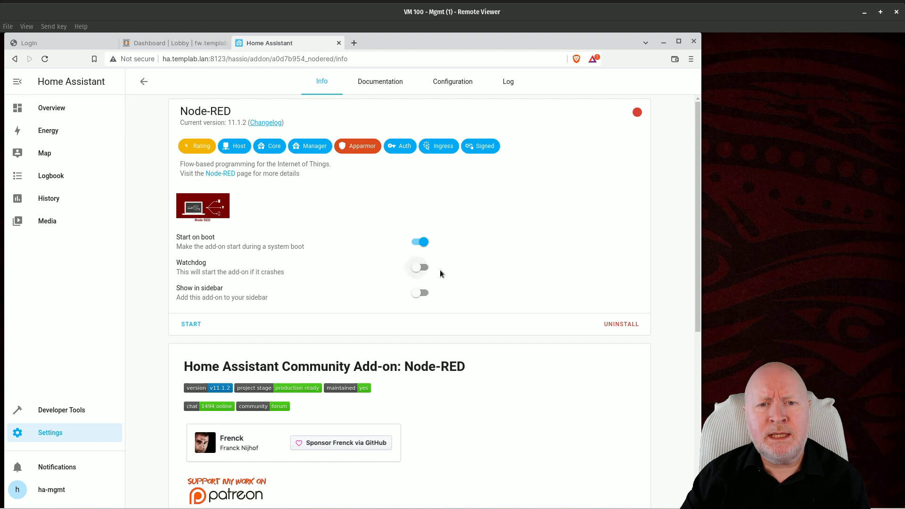
# Step: Enable the Watchdog and Show in sidebar options for the Node-RED add-on
pyautogui.click(426, 270)
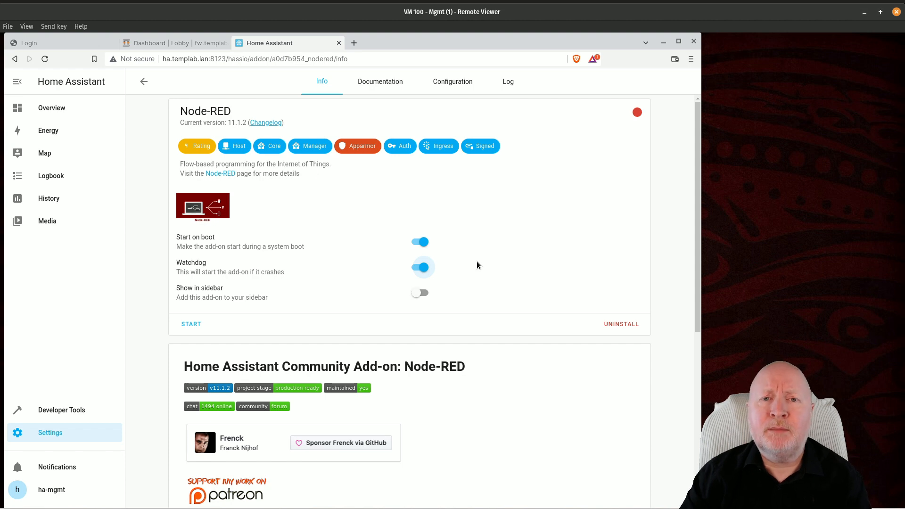
pyautogui.click(424, 293)
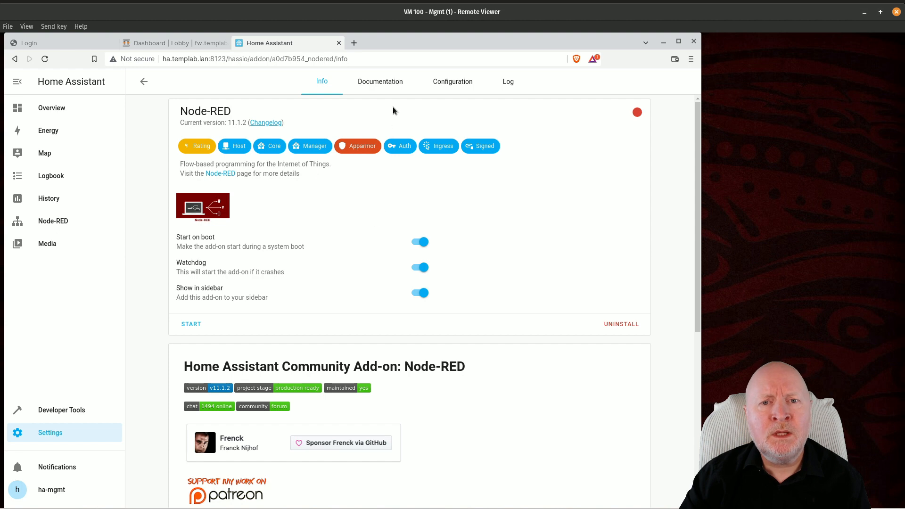
# Step: Check the Node-RED add-on's documentation and enter a credential_secret password in its configuration options
pyautogui.click(391, 83)
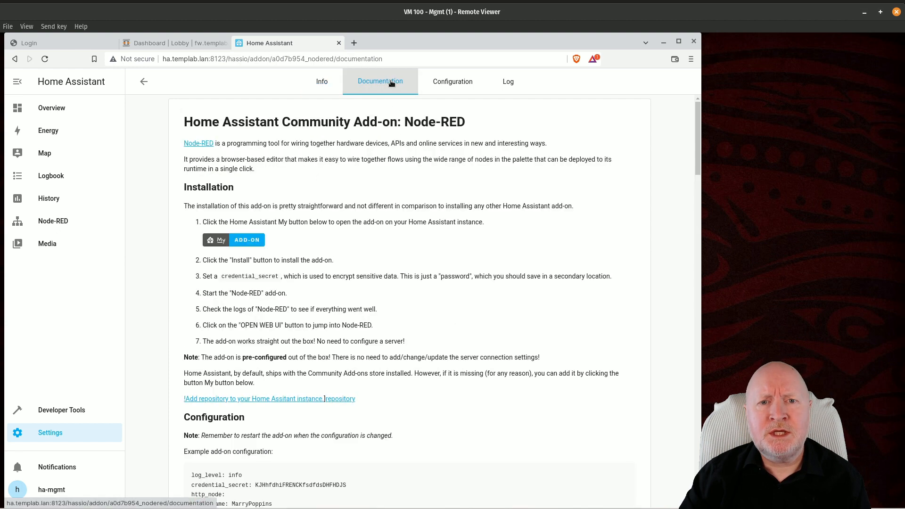
pyautogui.scroll(-4, 340, 189)
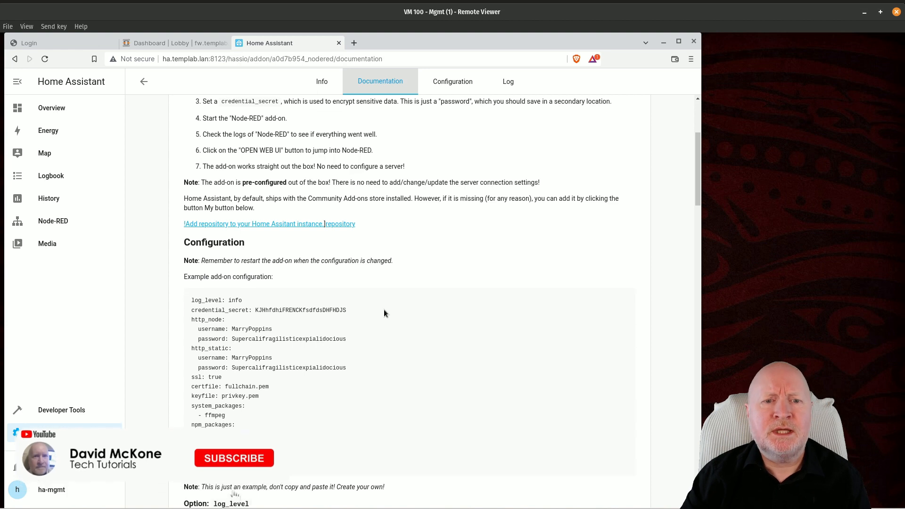
pyautogui.scroll(4, 381, 308)
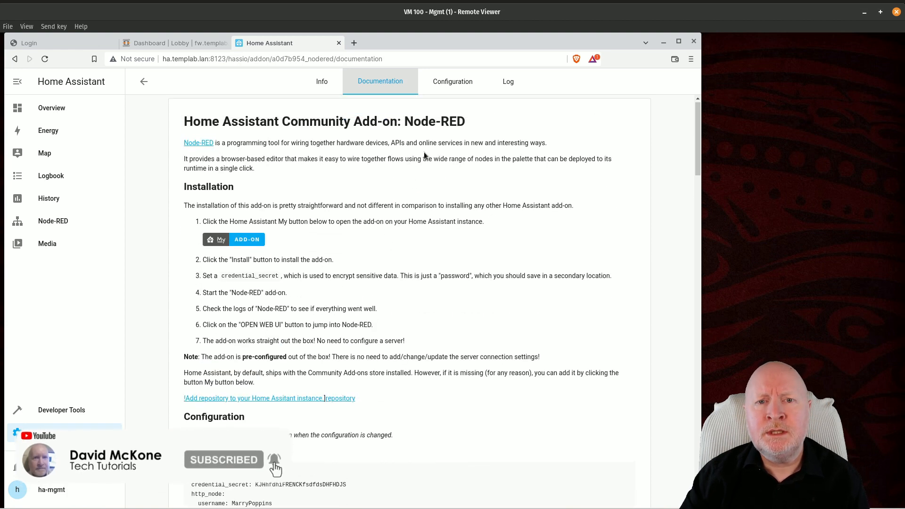
pyautogui.click(449, 86)
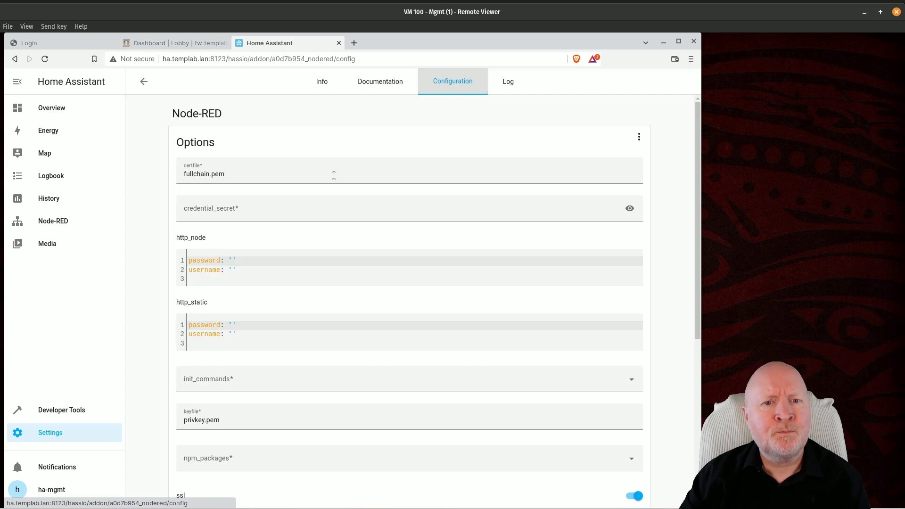
pyautogui.click(262, 207)
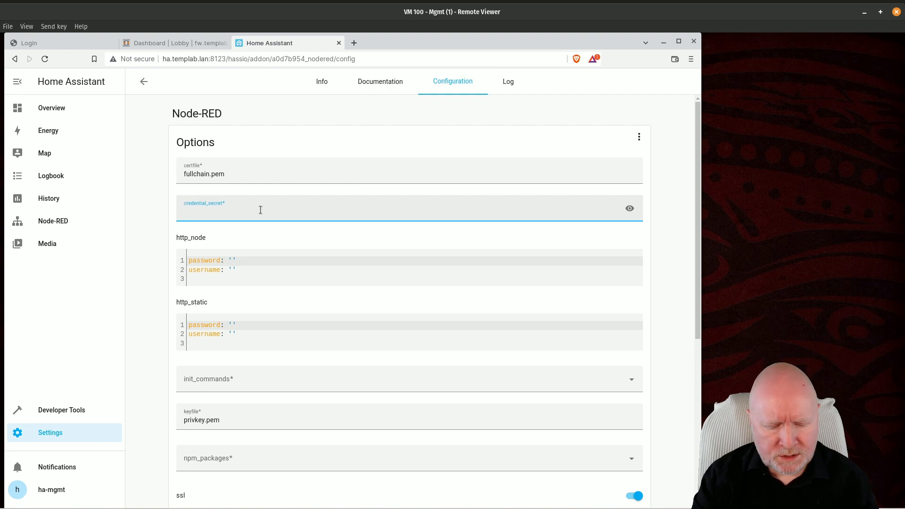
pyautogui.write('*******')
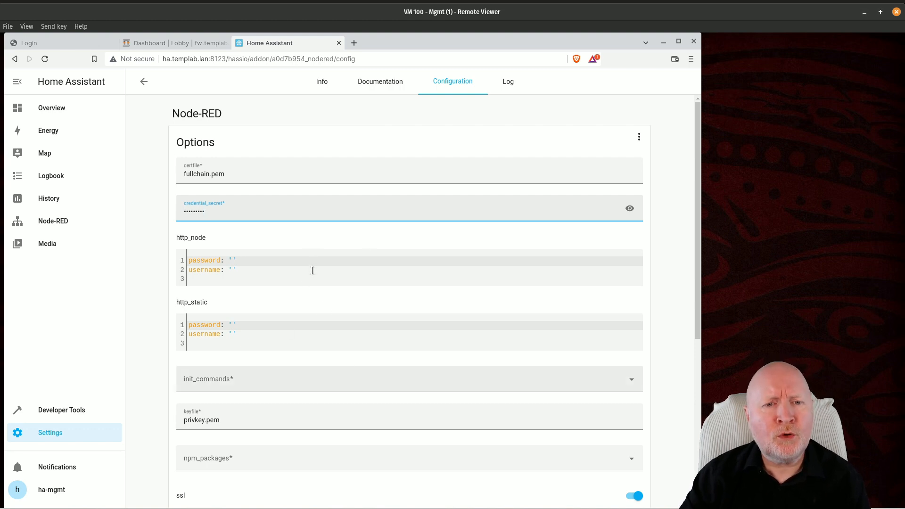
# Step: Turn off ssl in the Node-RED add-on options, save the configuration and return to the add-on's info page
pyautogui.scroll(-3, 315, 298)
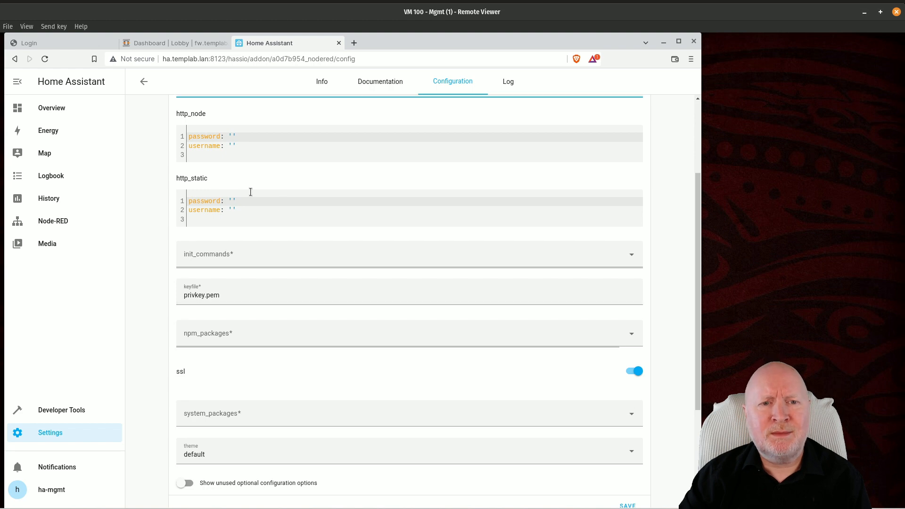
pyautogui.scroll(1, 284, 306)
pyautogui.scroll(1, 285, 309)
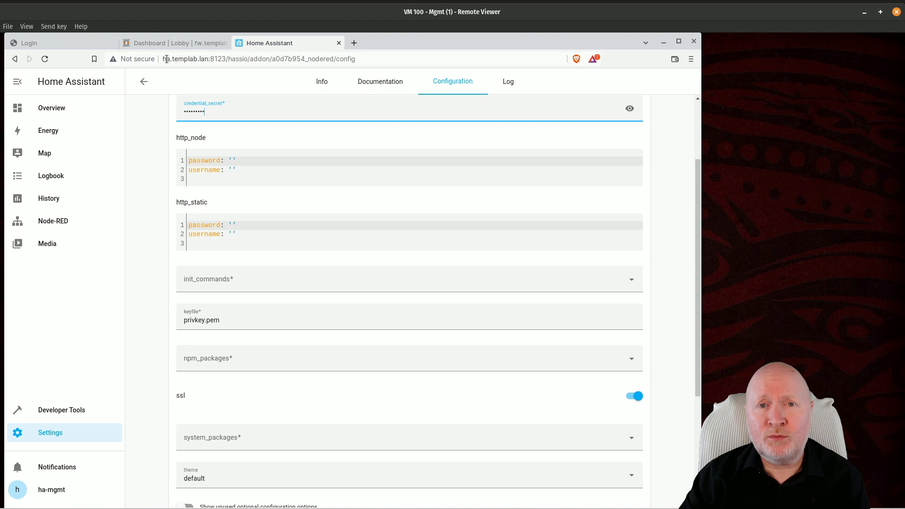
pyautogui.click(633, 405)
pyautogui.scroll(-4, 436, 408)
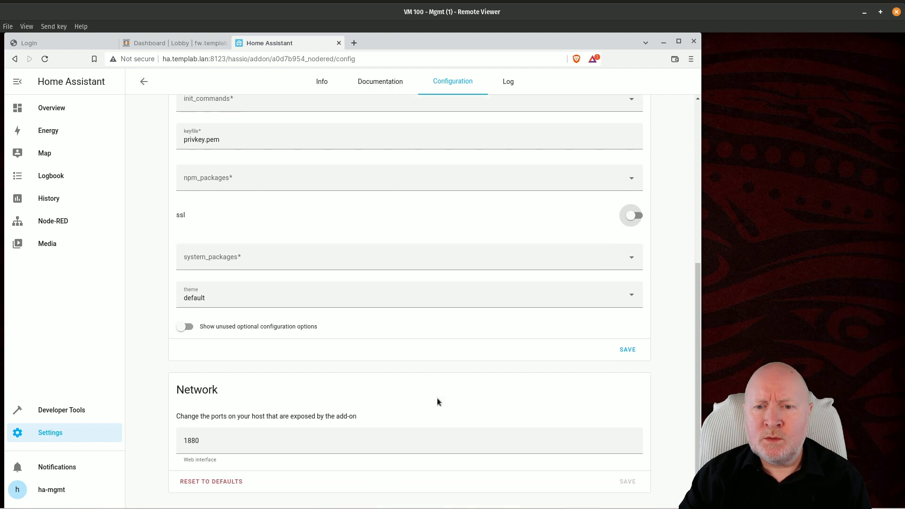
pyautogui.click(629, 350)
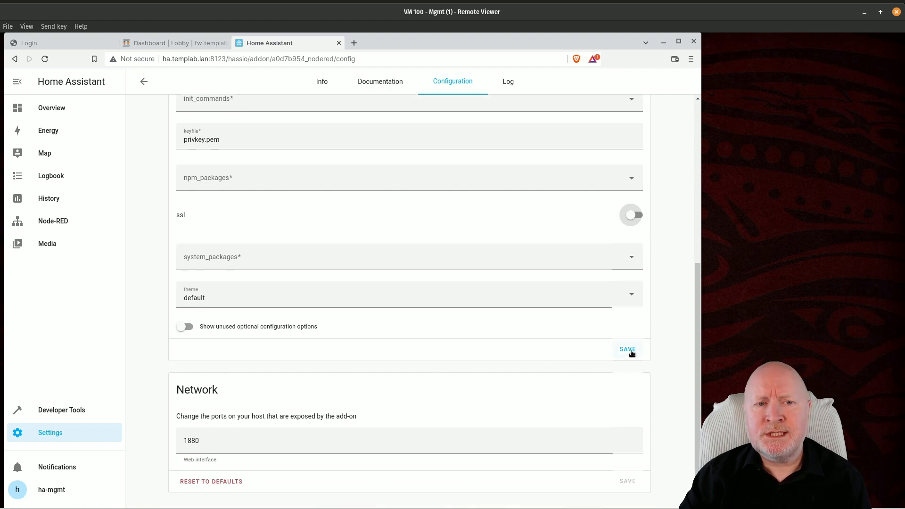
pyautogui.scroll(6, 629, 352)
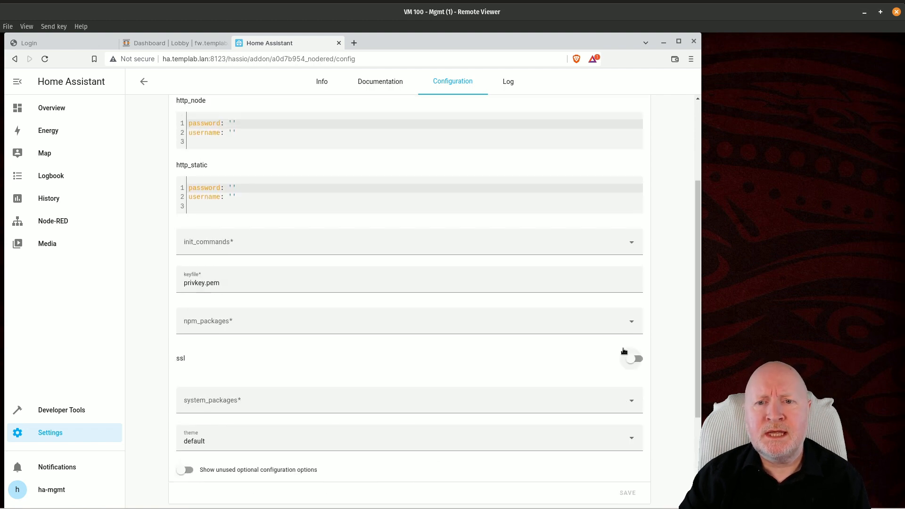
pyautogui.click(324, 82)
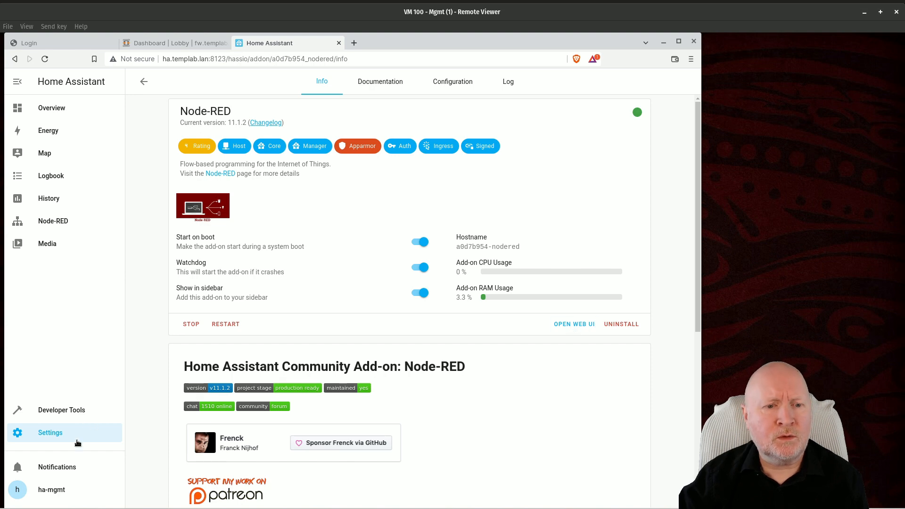
# Step: Reopen the installed Node-RED add-on from the settings and review its configuration options and network port
pyautogui.click(50, 432)
pyautogui.click(343, 257)
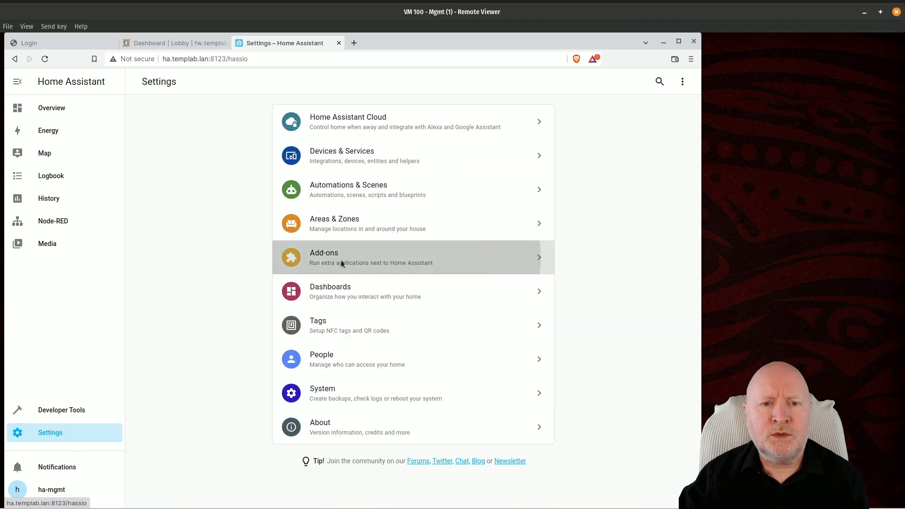
pyautogui.click(367, 127)
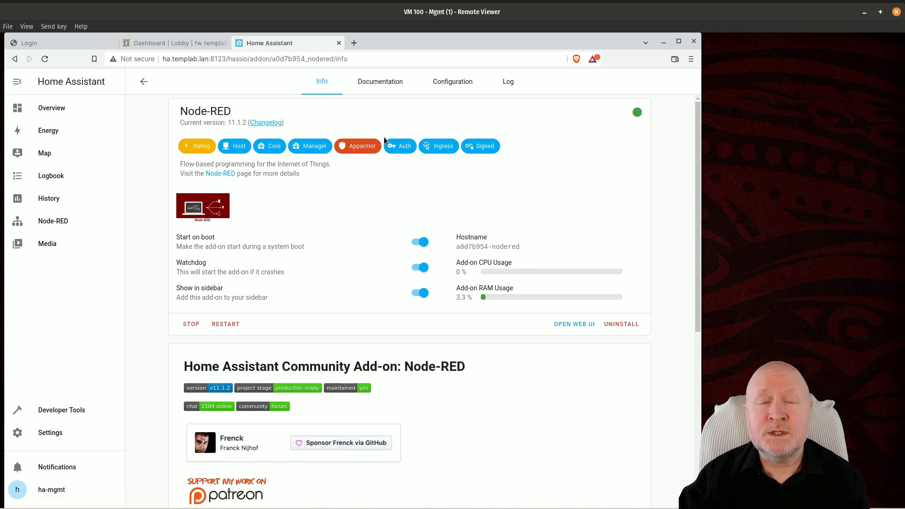
pyautogui.click(466, 79)
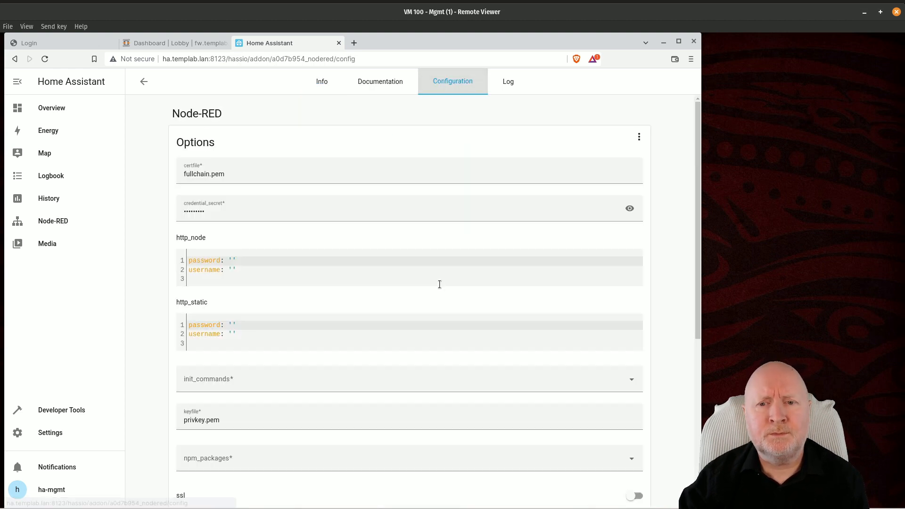
pyautogui.scroll(-1, 435, 291)
pyautogui.scroll(-5, 435, 291)
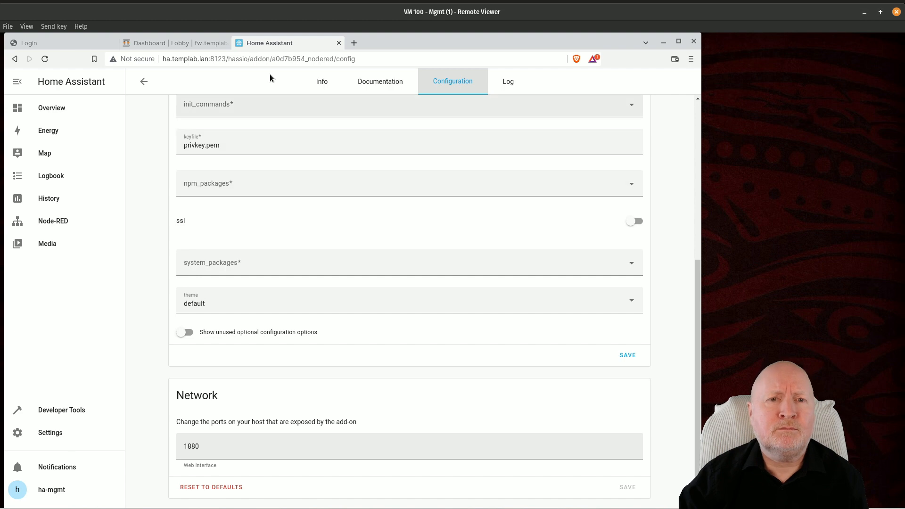
# Step: Open the Node-RED flow editor and collapse the Home Assistant sidebar to make room
pyautogui.click(52, 224)
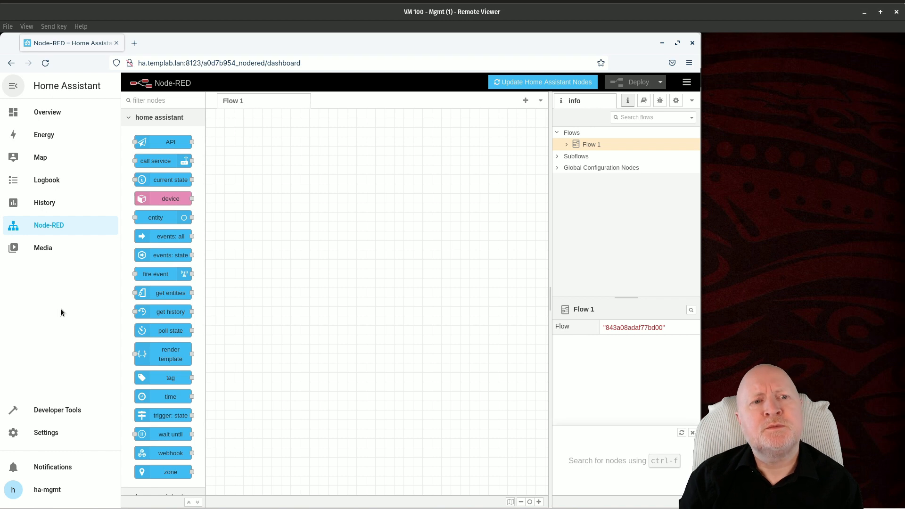
pyautogui.click(12, 87)
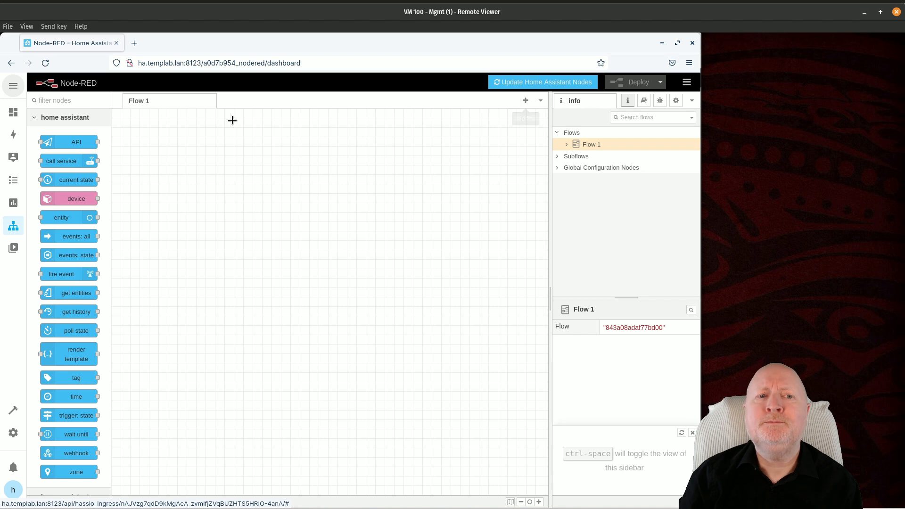
# Step: Rename the flow Flow 1 as Kitchen
pyautogui.doubleClick(144, 103)
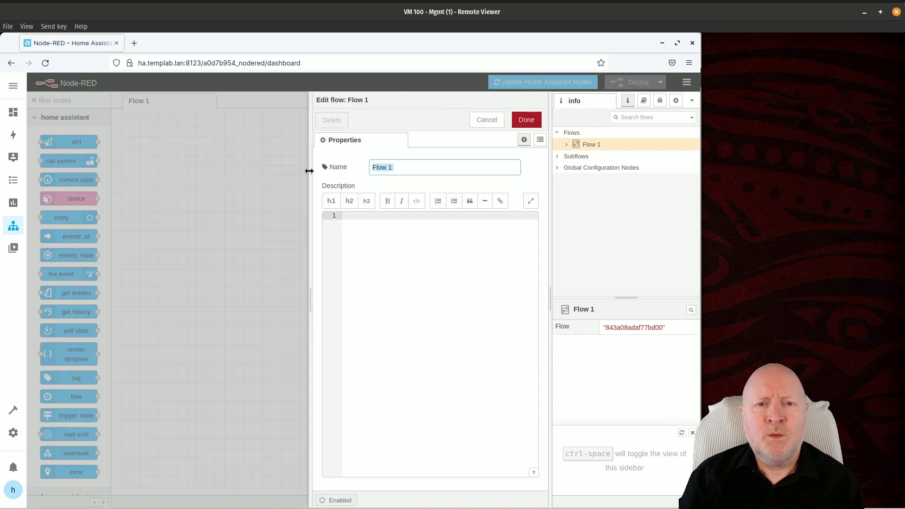
pyautogui.write('Kitch')
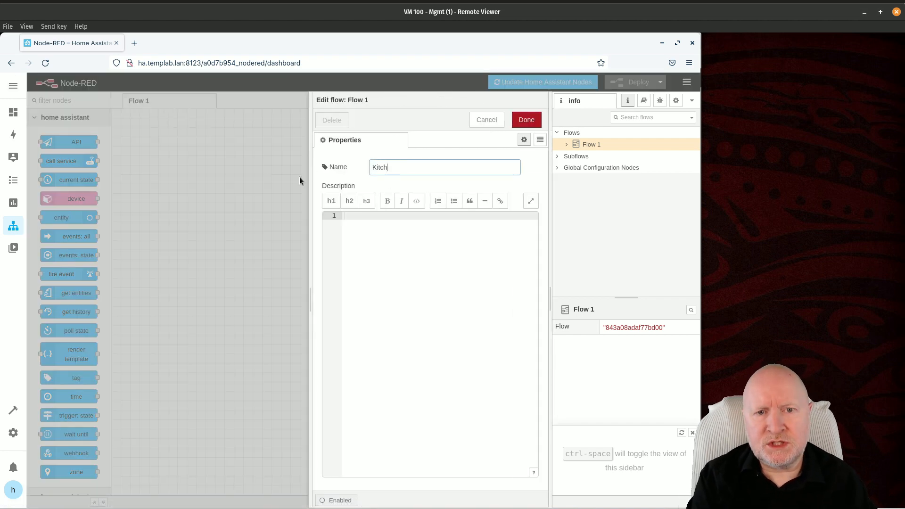
pyautogui.write('en')
pyautogui.click(517, 121)
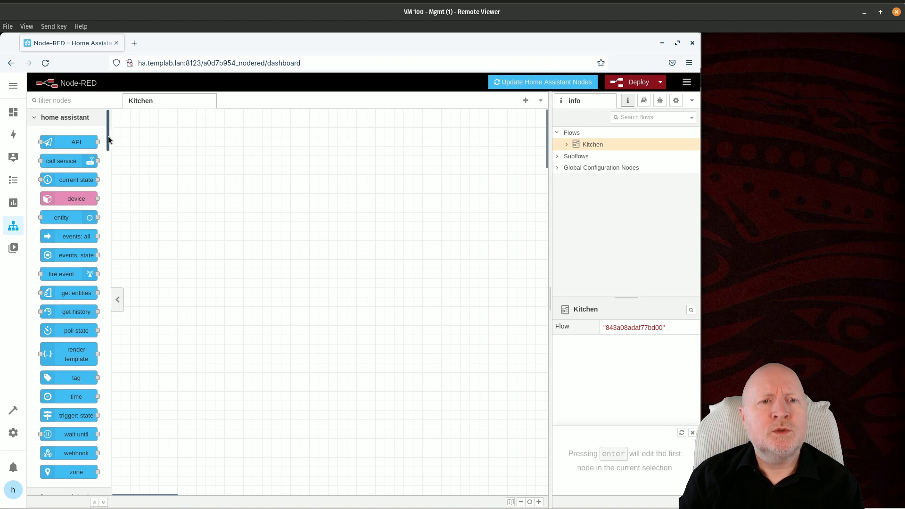
# Step: Filter the node palette for "time" to look over the matching nodes, and clear the filter
pyautogui.moveTo(108, 138); pyautogui.dragTo(74, 96)
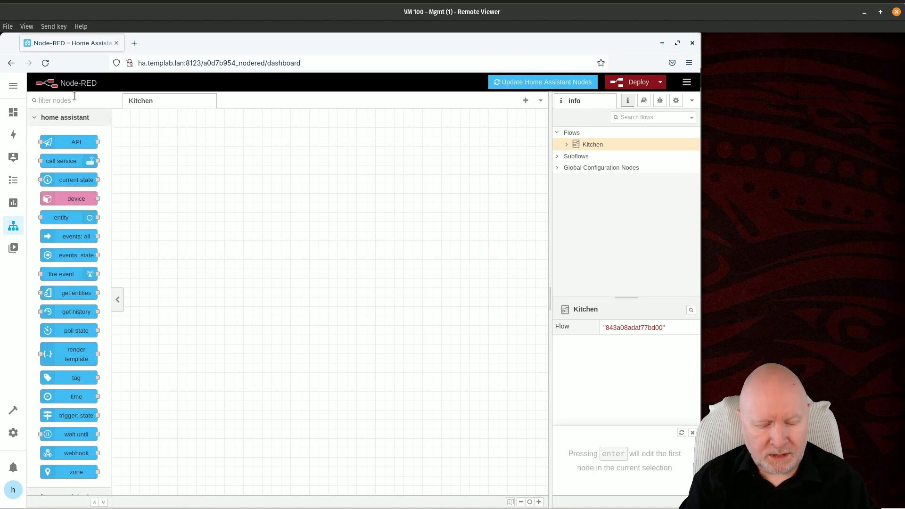
pyautogui.click(74, 96)
pyautogui.write('time')
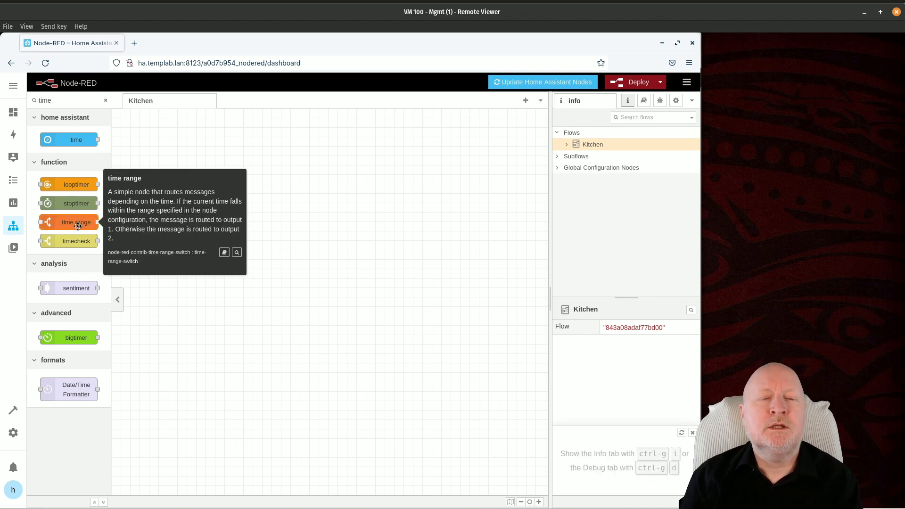
pyautogui.click(106, 102)
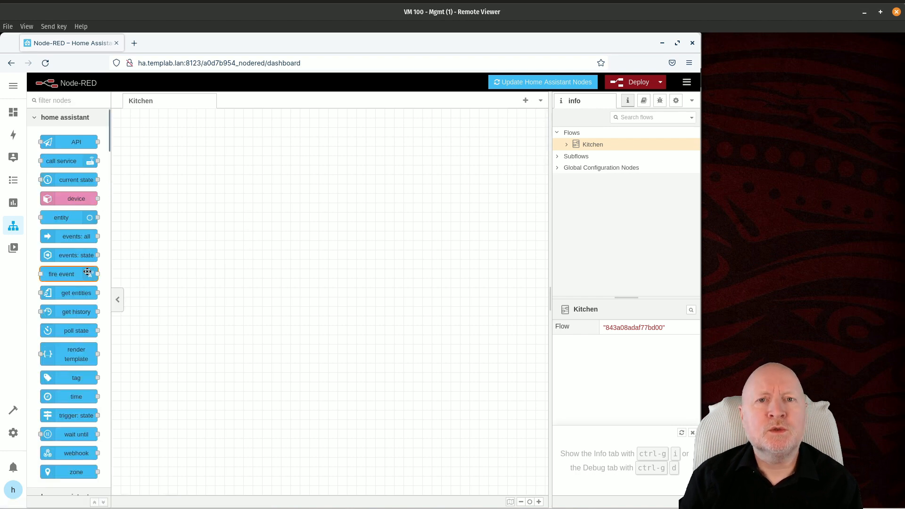
# Step: View the description of the events: state node in the home assistant palette group
pyautogui.moveTo(87, 272)
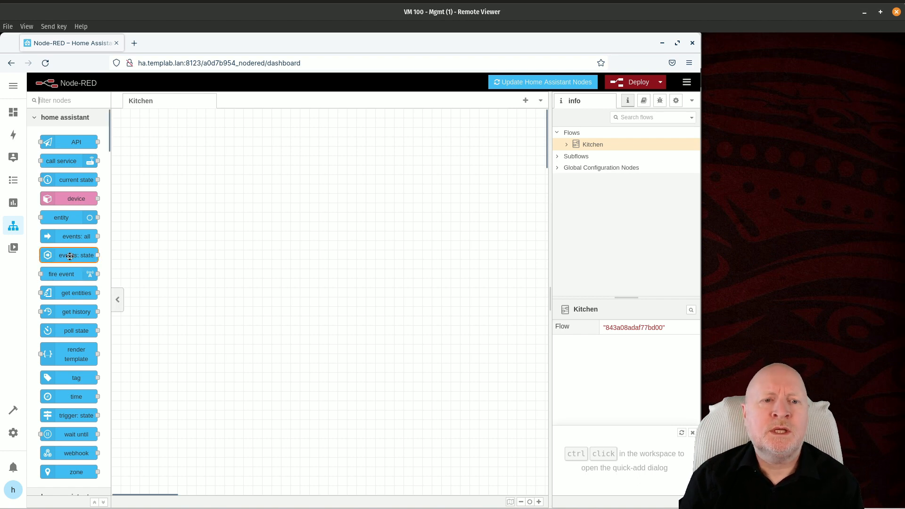
pyautogui.moveTo(81, 254)
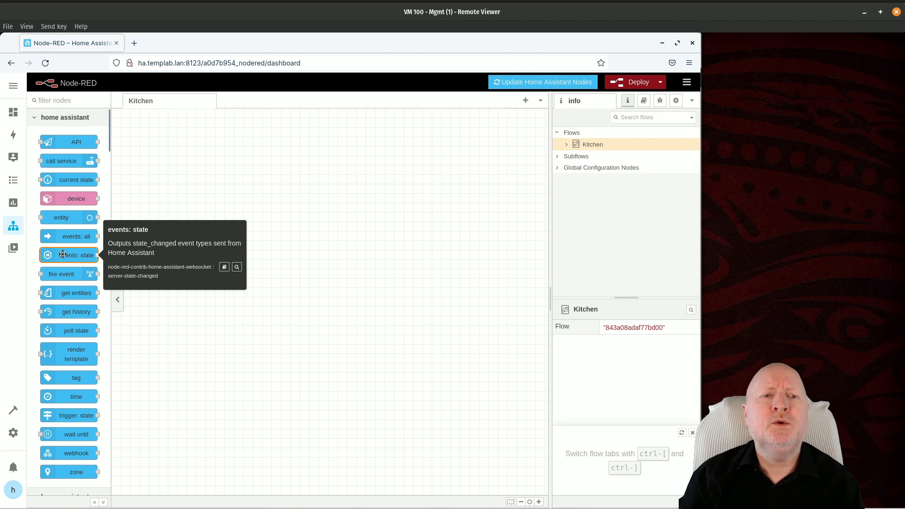
# Step: Add an events: state node to the Kitchen flow, look over its properties without changes, and place it near the canvas's left side
pyautogui.moveTo(62, 254); pyautogui.dragTo(332, 275)
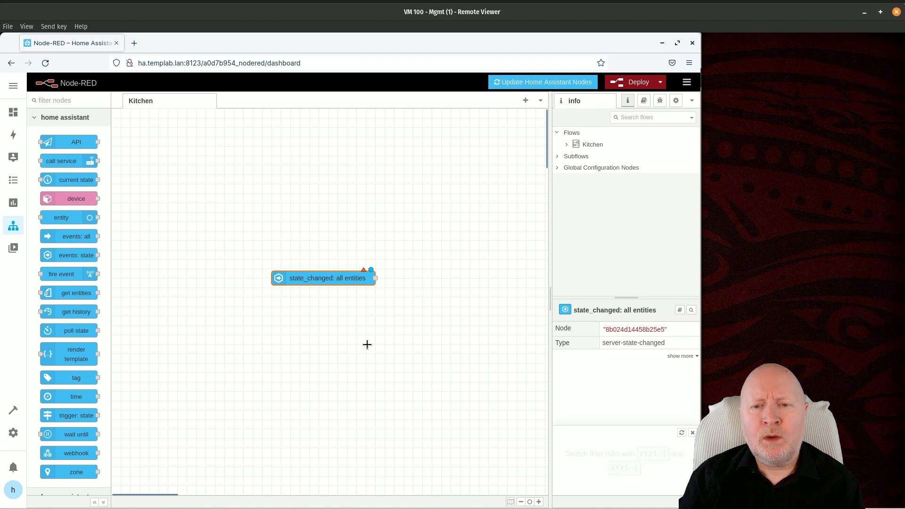
pyautogui.doubleClick(331, 276)
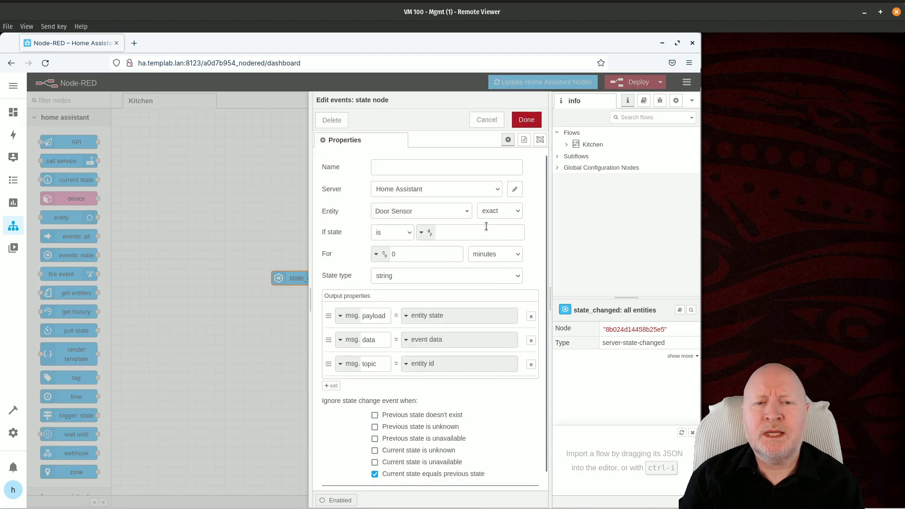
pyautogui.click(486, 121)
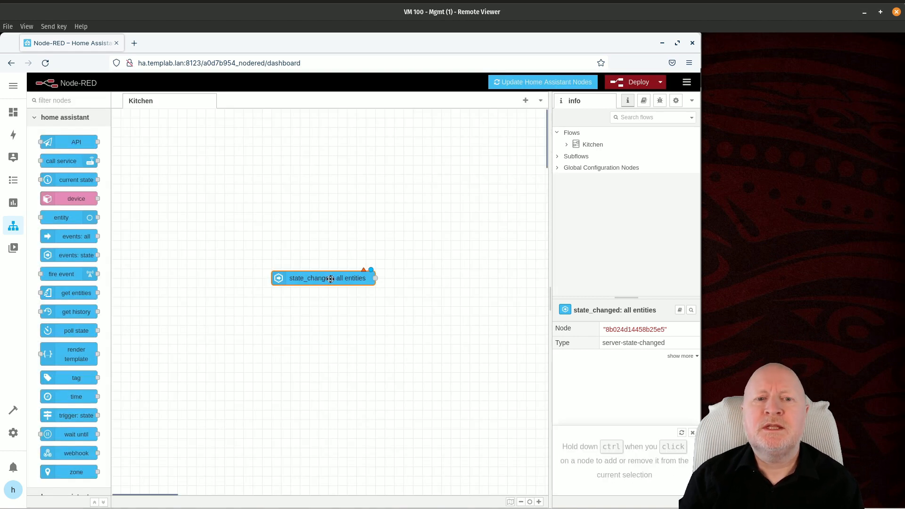
pyautogui.moveTo(330, 279); pyautogui.dragTo(246, 279)
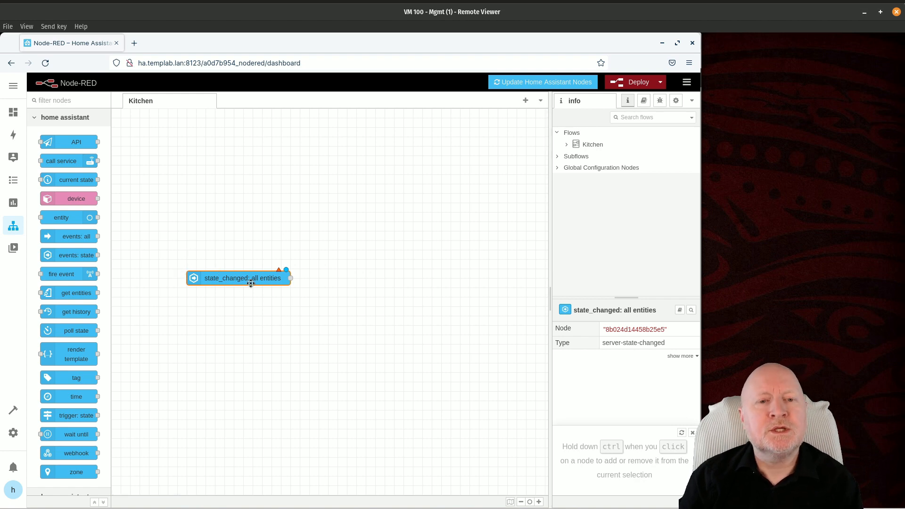
pyautogui.moveTo(245, 280); pyautogui.dragTo(225, 280)
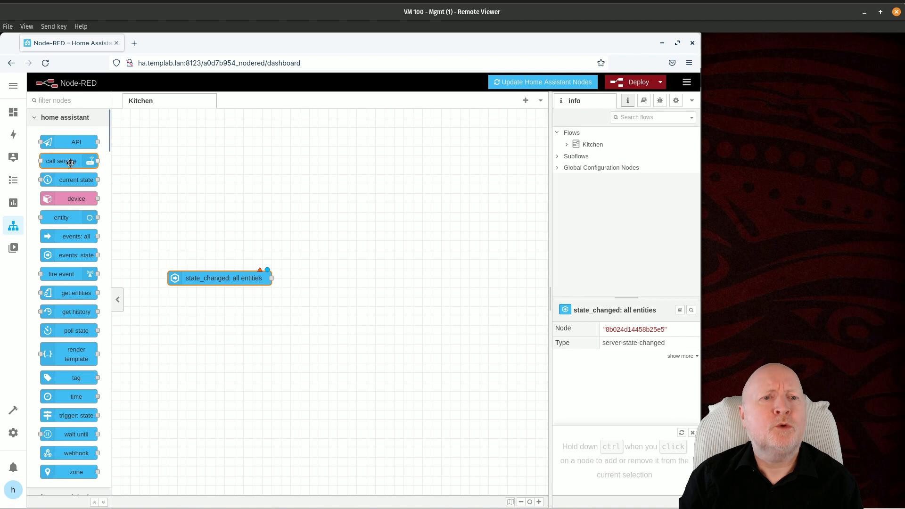
# Step: Add a call service node level with the state_changed node on its output side, and look over its properties without changes
pyautogui.moveTo(67, 162)
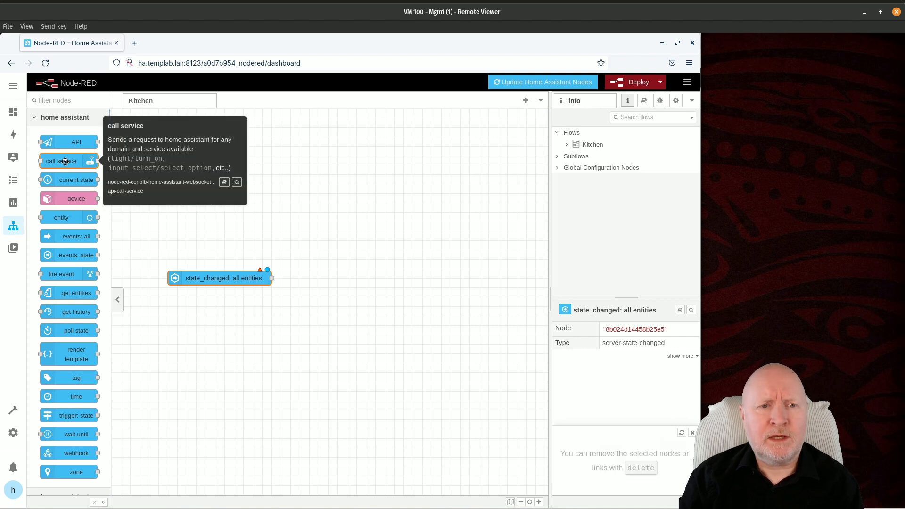
pyautogui.moveTo(65, 161); pyautogui.dragTo(400, 276)
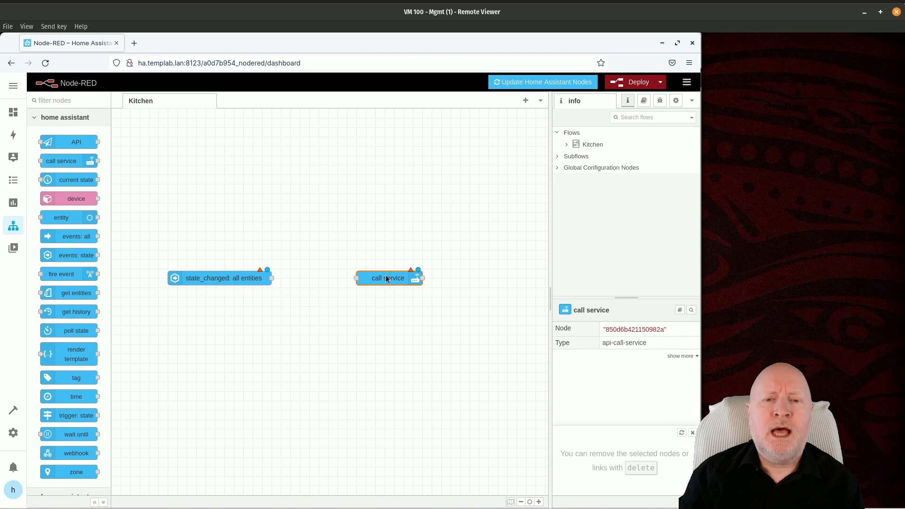
pyautogui.doubleClick(386, 278)
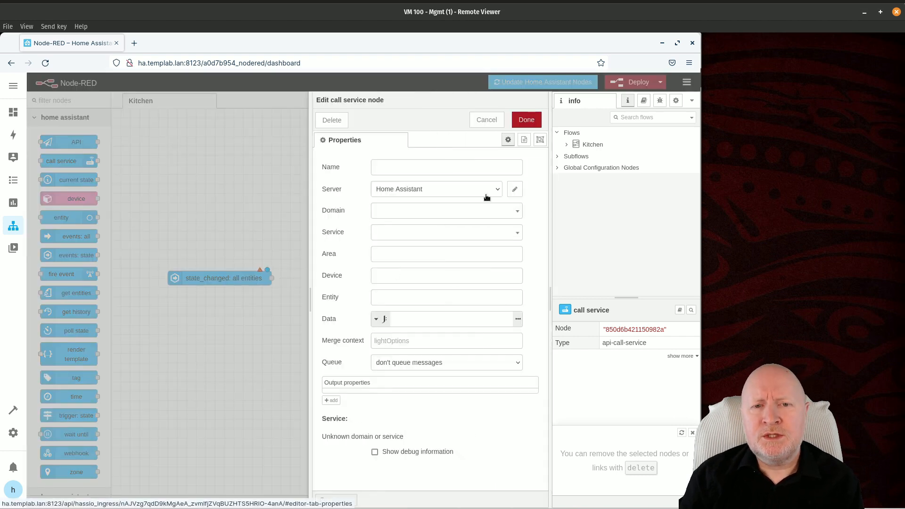
pyautogui.click(487, 121)
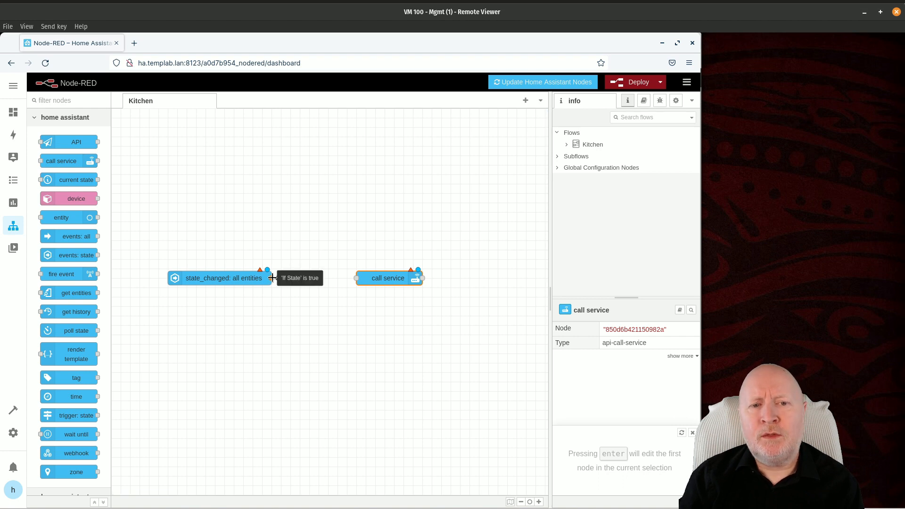
# Step: Wire the state_changed node's output to the call service node's input
pyautogui.moveTo(272, 278); pyautogui.dragTo(356, 279)
pyautogui.click(357, 301)
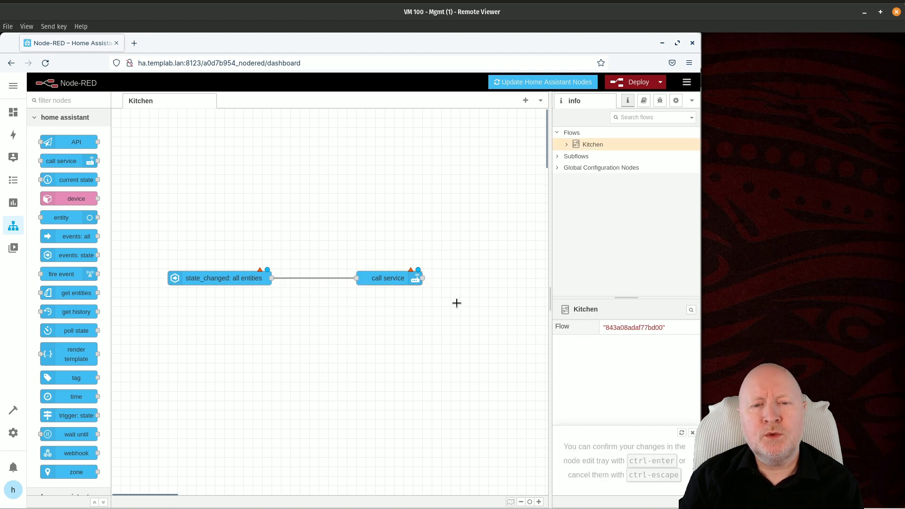
pyautogui.moveTo(386, 281)
pyautogui.mouseDown()
pyautogui.moveTo(414, 281)
pyautogui.moveTo(366, 283)
pyautogui.moveTo(379, 270)
pyautogui.moveTo(379, 278)
pyautogui.mouseUp()
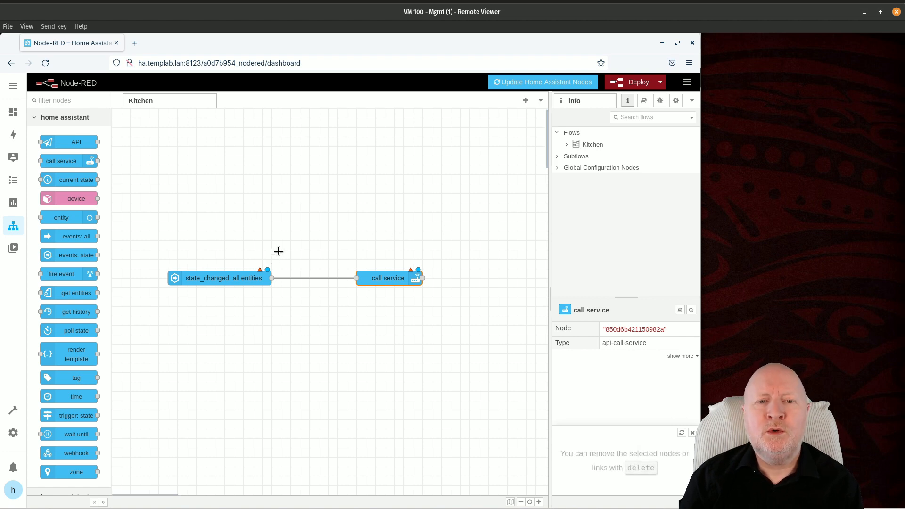
# Step: Deploy the Kitchen flow, confirming deployment with the nodes that are not yet configured
pyautogui.click(632, 85)
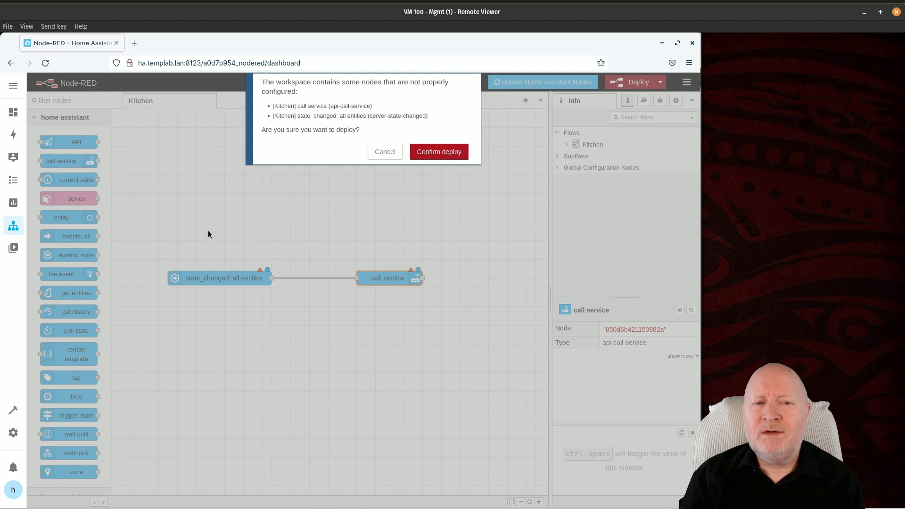
pyautogui.click(451, 156)
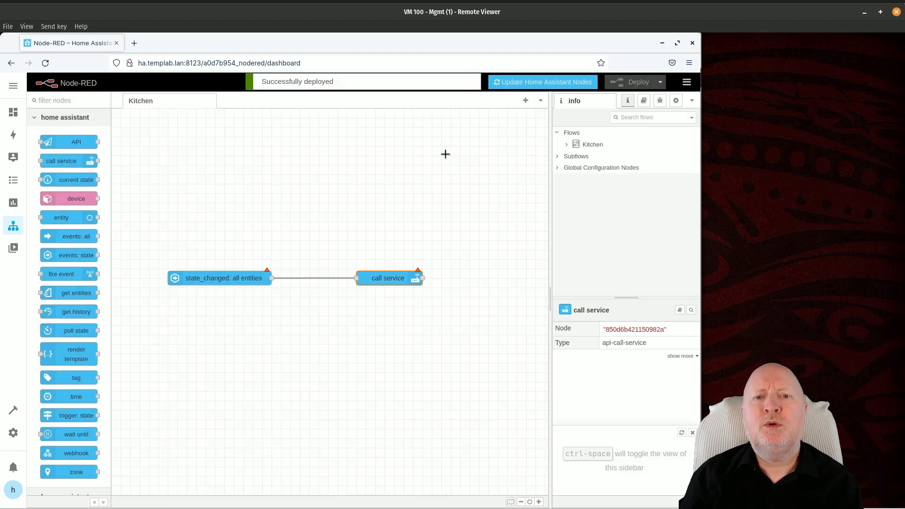
pyautogui.click(438, 200)
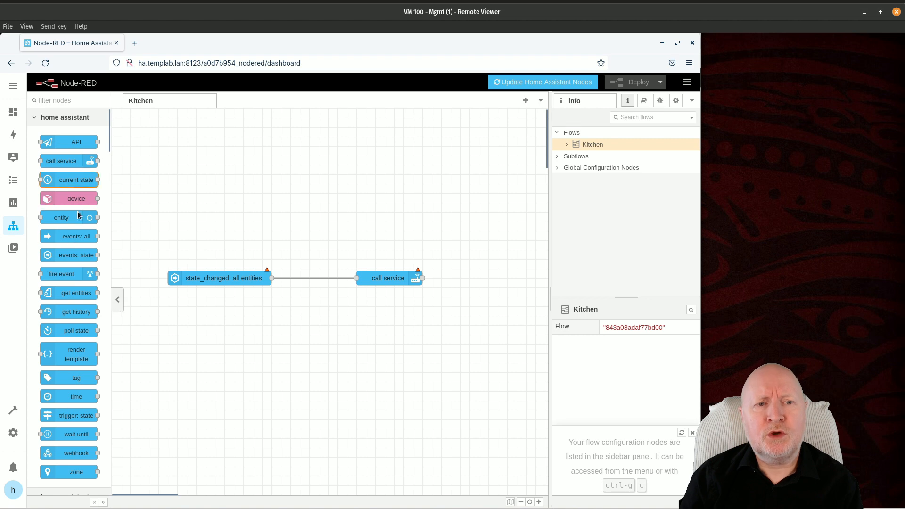
# Step: Duplicate the state_changed node below the original, and delete the copy
pyautogui.click(205, 278)
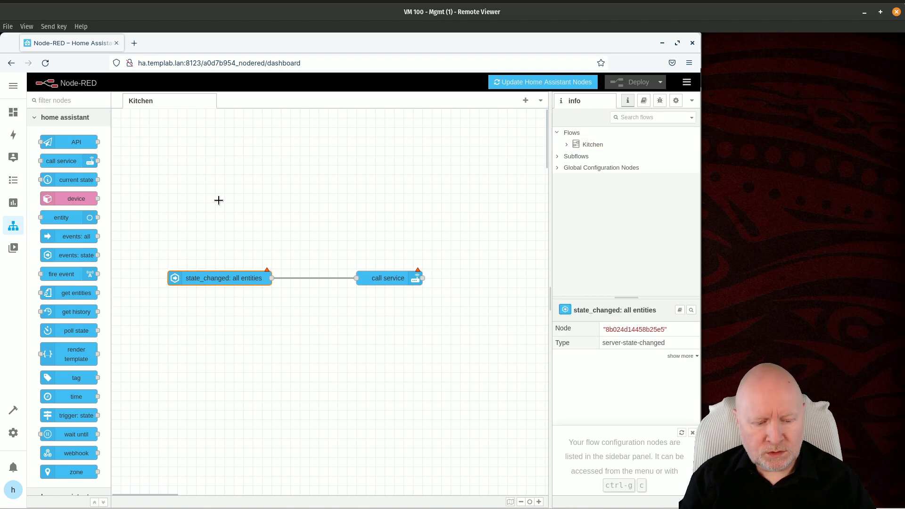
pyautogui.hotkey('ctrl', 'v')
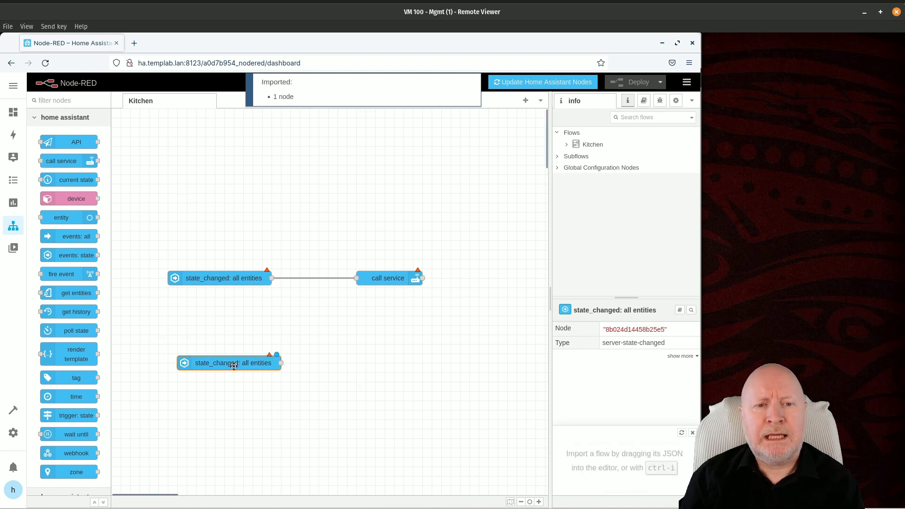
pyautogui.click(234, 365)
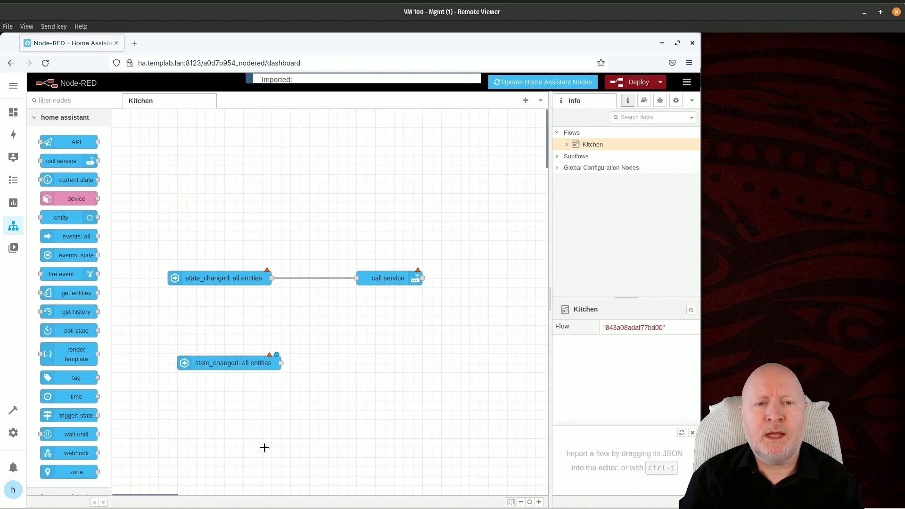
pyautogui.click(221, 363)
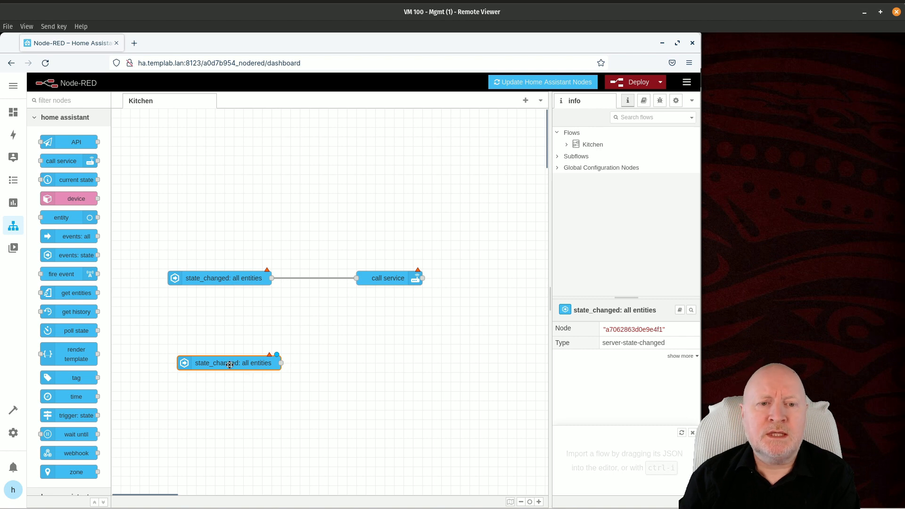
pyautogui.press('Delete')
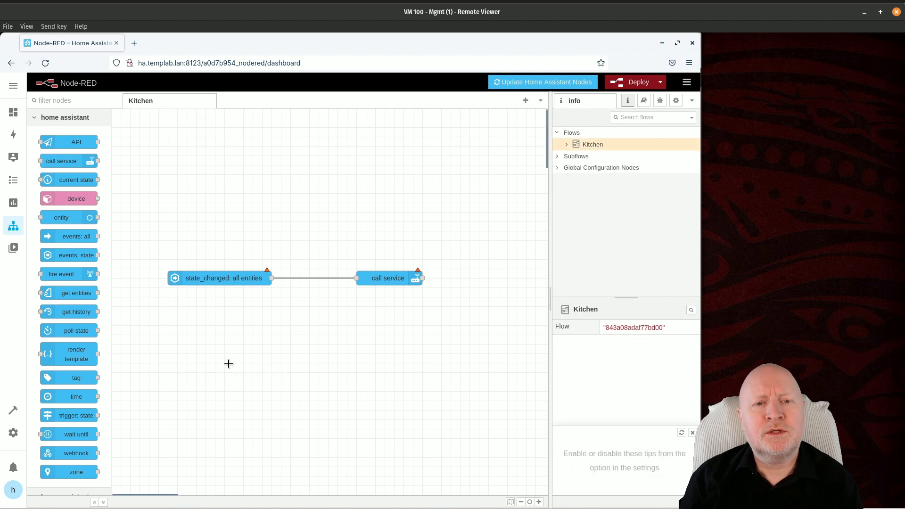
# Step: Duplicate the wired state_changed and call service pair below the original, and delete the copied pair
pyautogui.moveTo(146, 217); pyautogui.dragTo(458, 318)
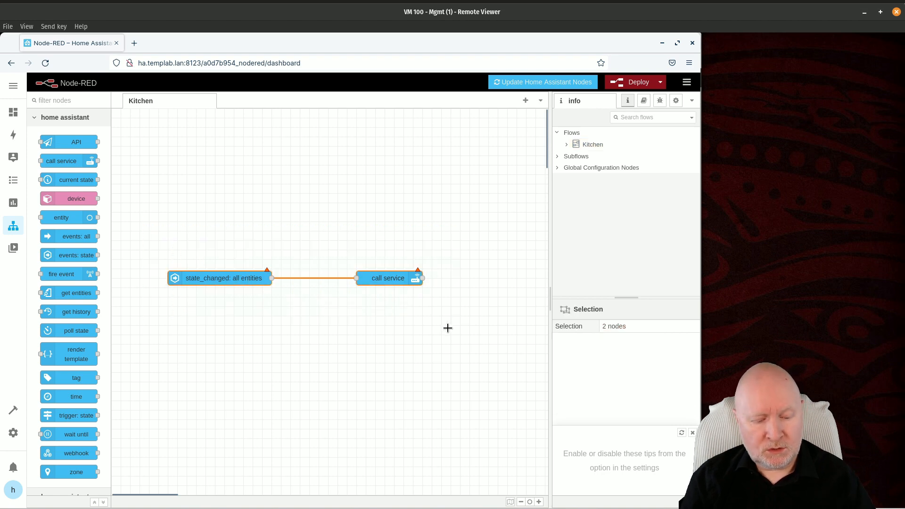
pyautogui.hotkey('ctrl', 'c')
pyautogui.hotkey('ctrl', 'v')
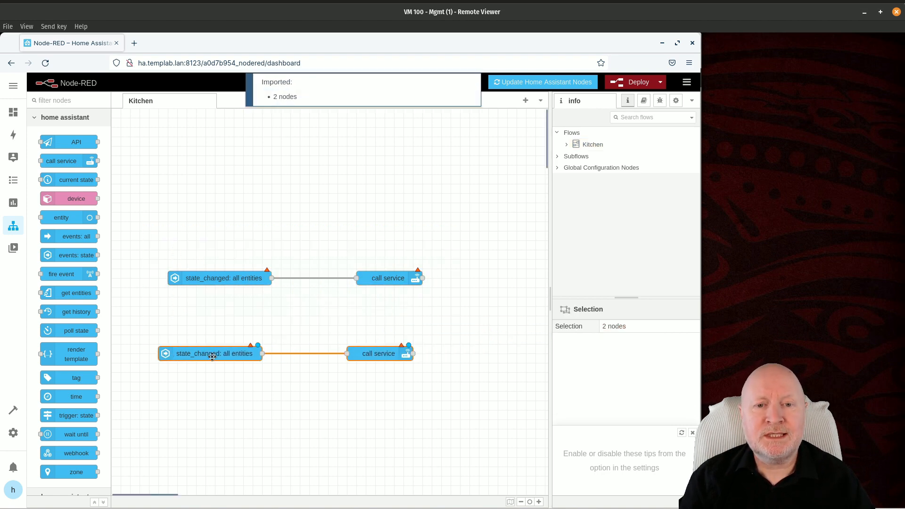
pyautogui.click(156, 354)
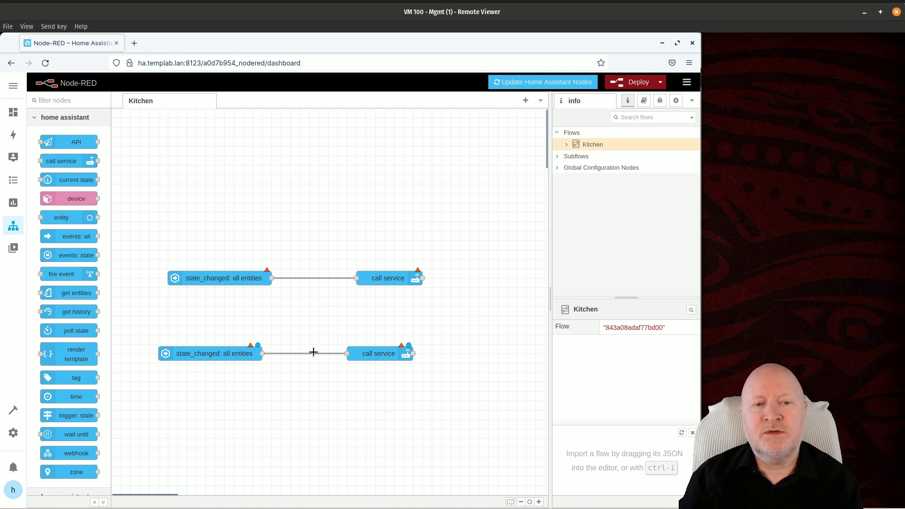
pyautogui.moveTo(149, 320); pyautogui.dragTo(430, 390)
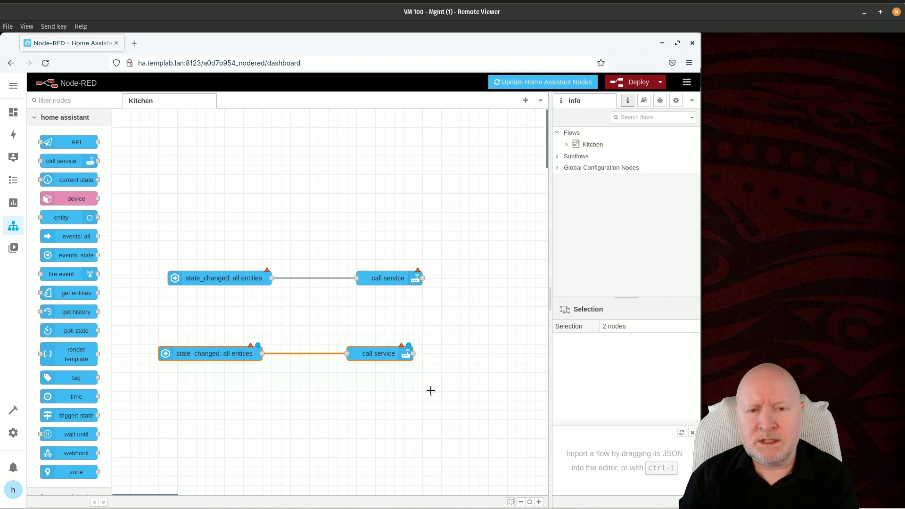
pyautogui.press('Delete')
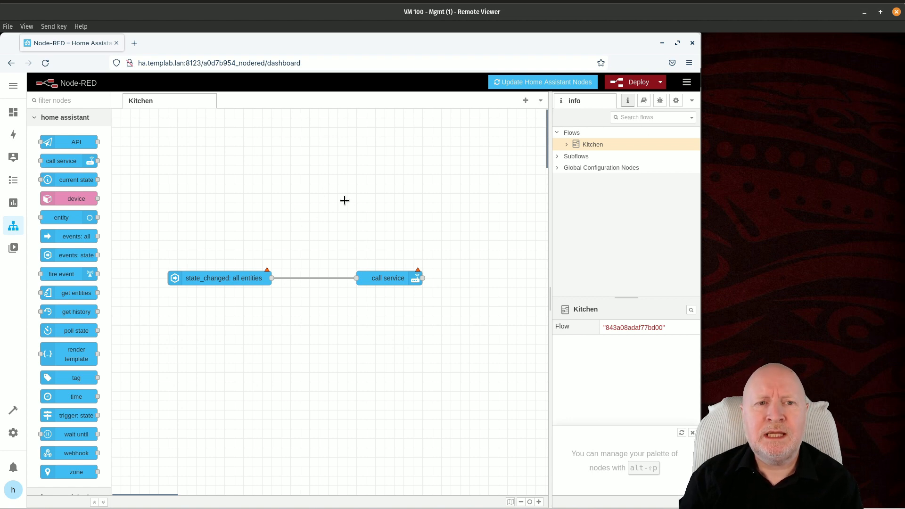
# Step: Deploy the Kitchen flow, and redeploy it with the call service node moved higher than the state_changed node
pyautogui.click(621, 85)
pyautogui.click(423, 158)
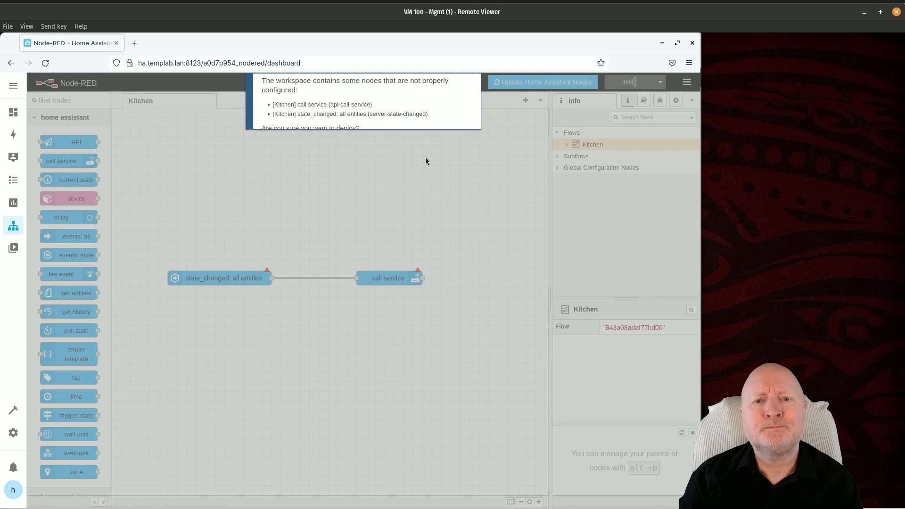
pyautogui.moveTo(388, 276); pyautogui.dragTo(389, 229)
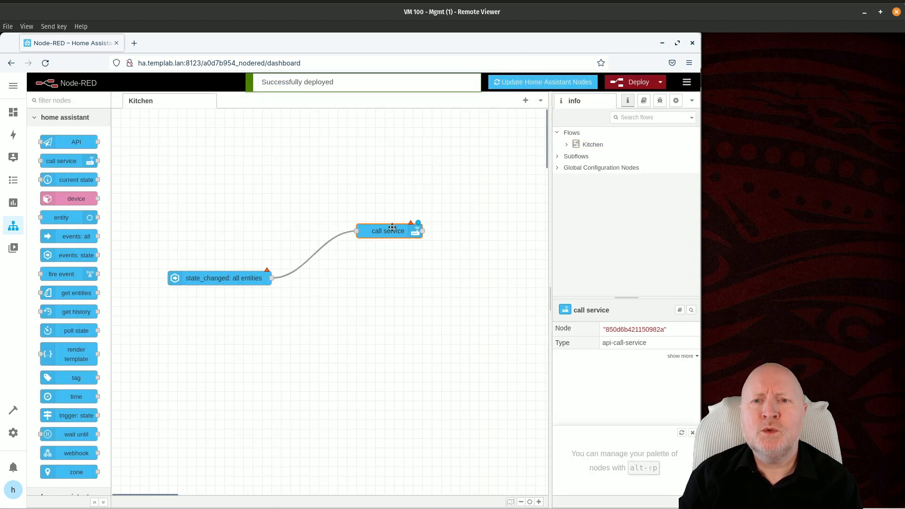
pyautogui.click(631, 83)
pyautogui.click(460, 157)
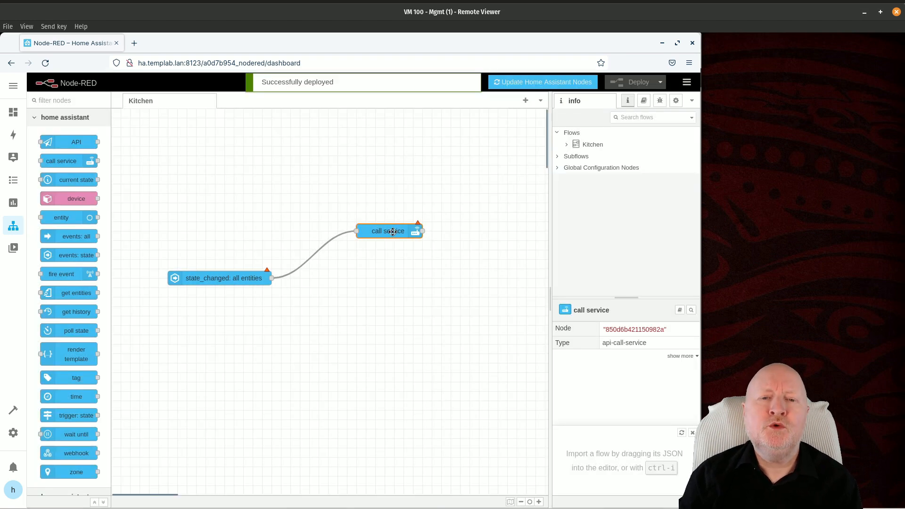
# Step: Realign the call service node with the state_changed node, farther away, and add a current state node above the wire, viewing its properties
pyautogui.moveTo(392, 231); pyautogui.dragTo(420, 278)
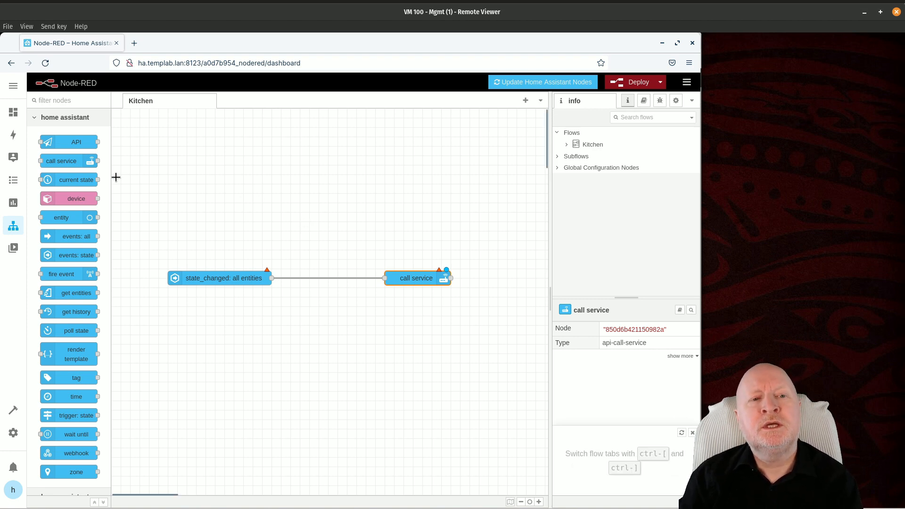
pyautogui.moveTo(90, 176)
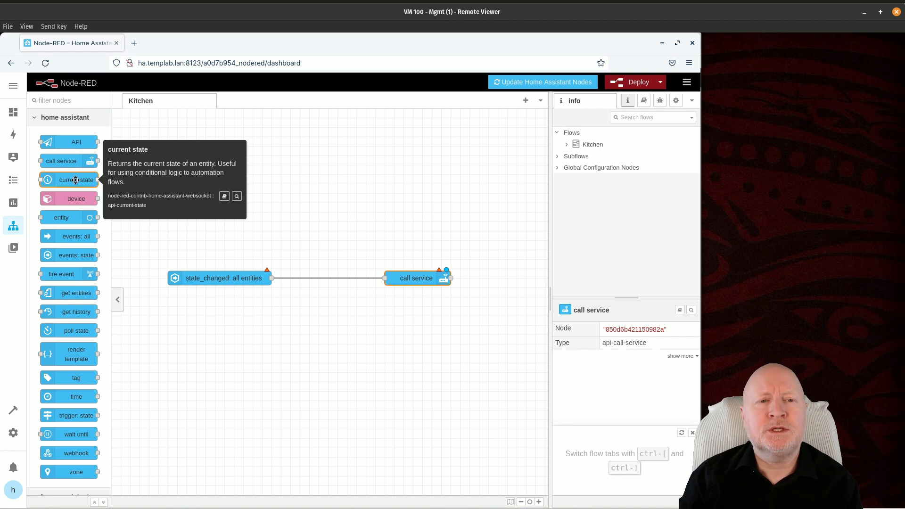
pyautogui.moveTo(75, 179); pyautogui.dragTo(330, 184)
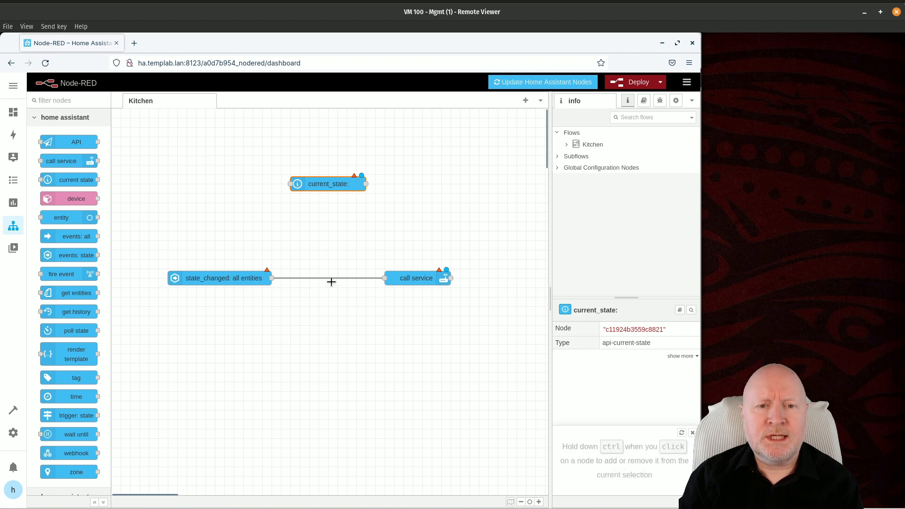
pyautogui.doubleClick(319, 185)
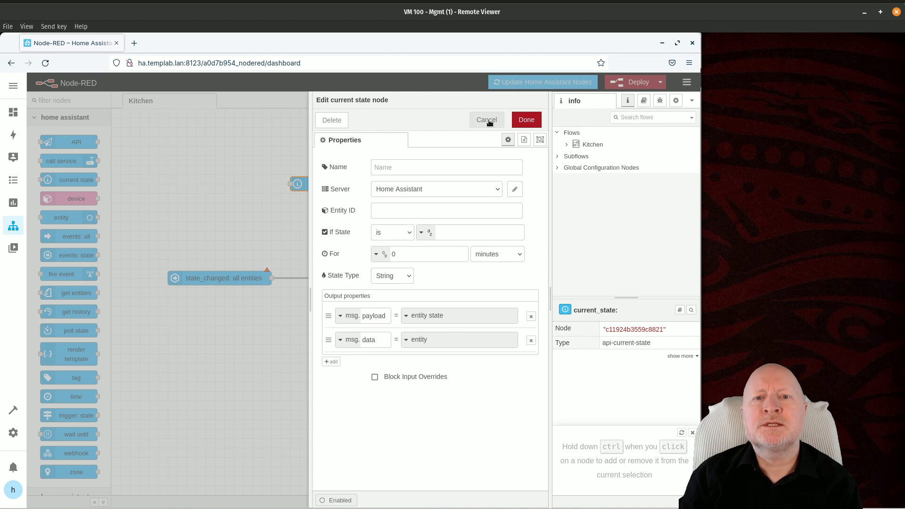
pyautogui.click(487, 121)
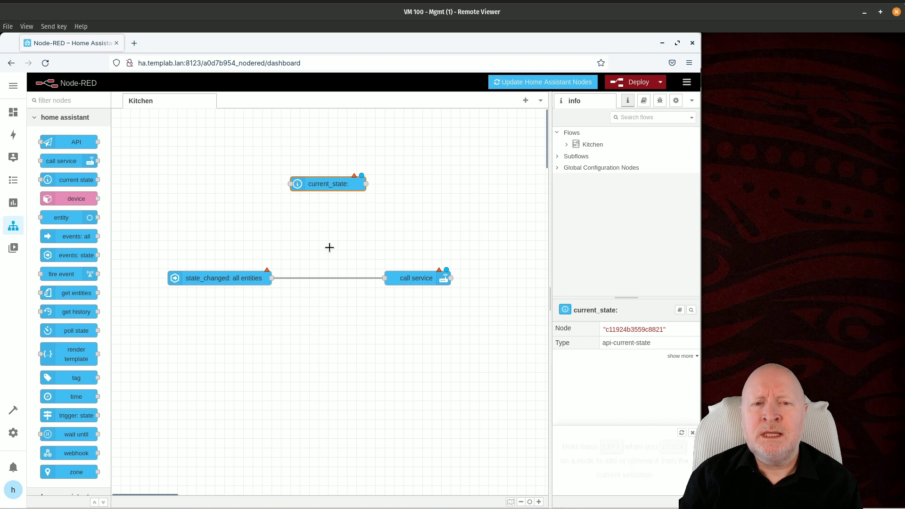
# Step: Delete the wire between the state_changed and call service nodes, and wire the state_changed output to the current_state node's input
pyautogui.click(307, 278)
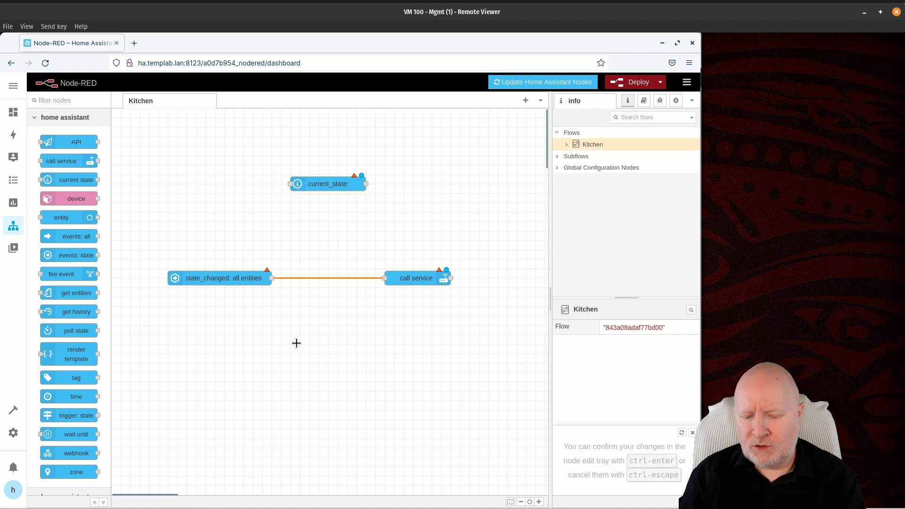
pyautogui.press('Delete')
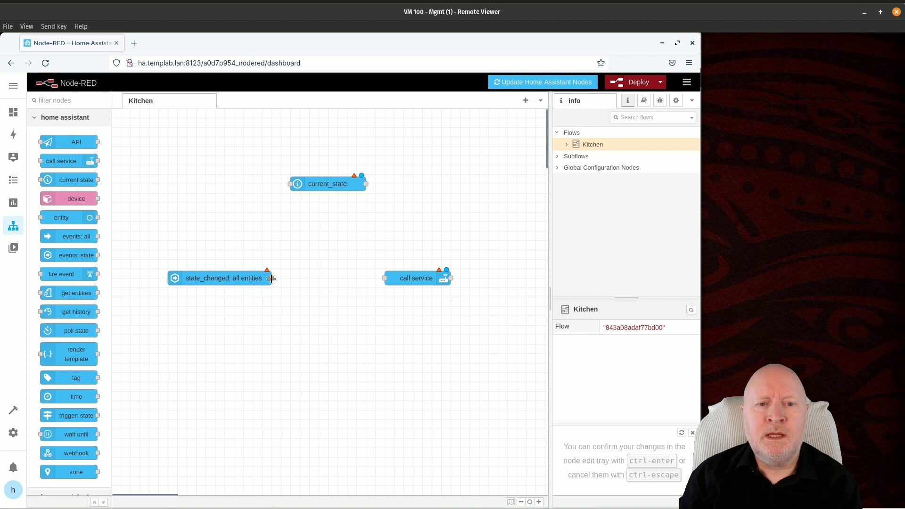
pyautogui.moveTo(271, 278); pyautogui.dragTo(289, 184)
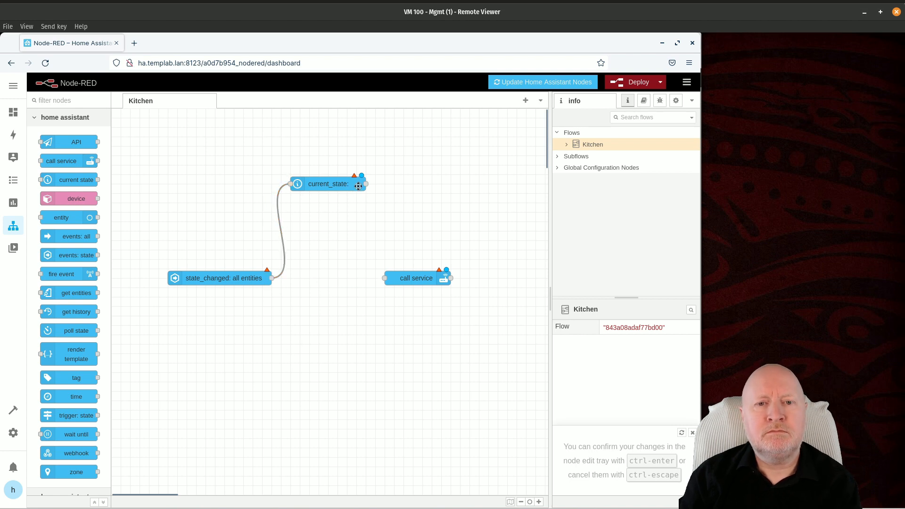
# Step: Wire the current_state output to the call service node's input, and space the nodes so that current_state sits above the other two
pyautogui.moveTo(363, 184); pyautogui.dragTo(429, 281)
pyautogui.click(230, 275)
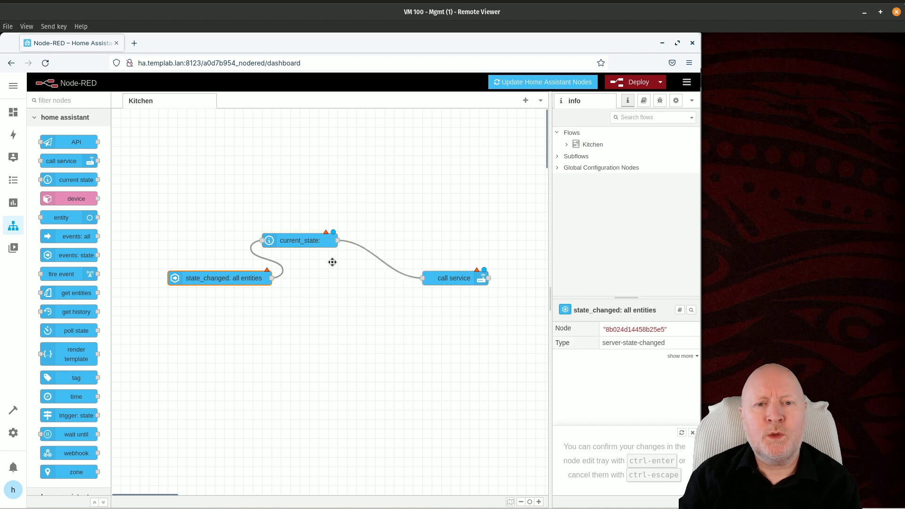
pyautogui.moveTo(301, 240); pyautogui.dragTo(349, 186)
# Step: Delete both wires connected to the current_state node
pyautogui.click(289, 222)
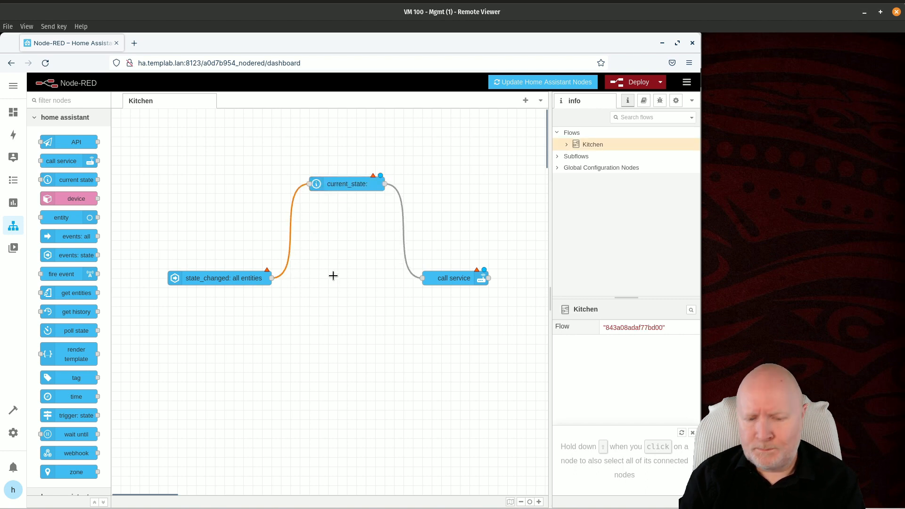
pyautogui.press('Delete')
pyautogui.click(402, 229)
pyautogui.press('Delete')
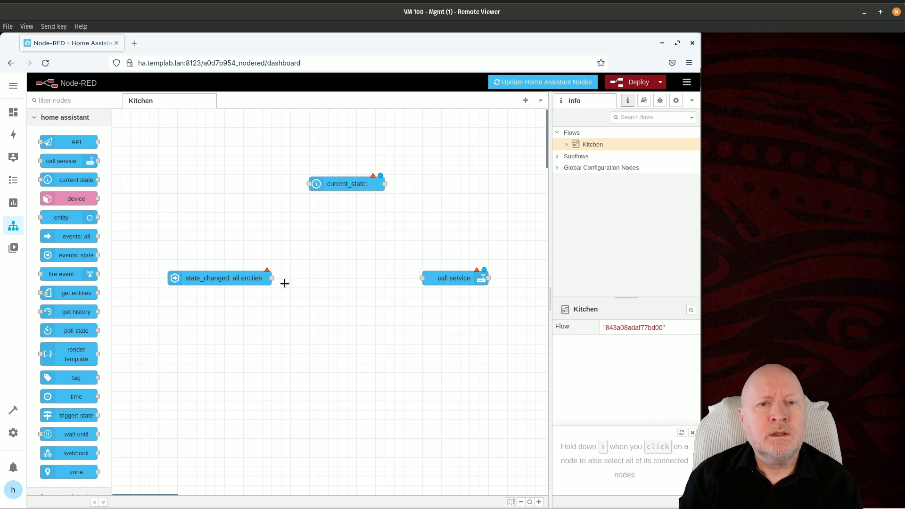
# Step: Wire the state_changed output directly to the call service node, and splice the existing current_state node into that wire
pyautogui.moveTo(272, 278); pyautogui.dragTo(422, 278)
pyautogui.click(337, 173)
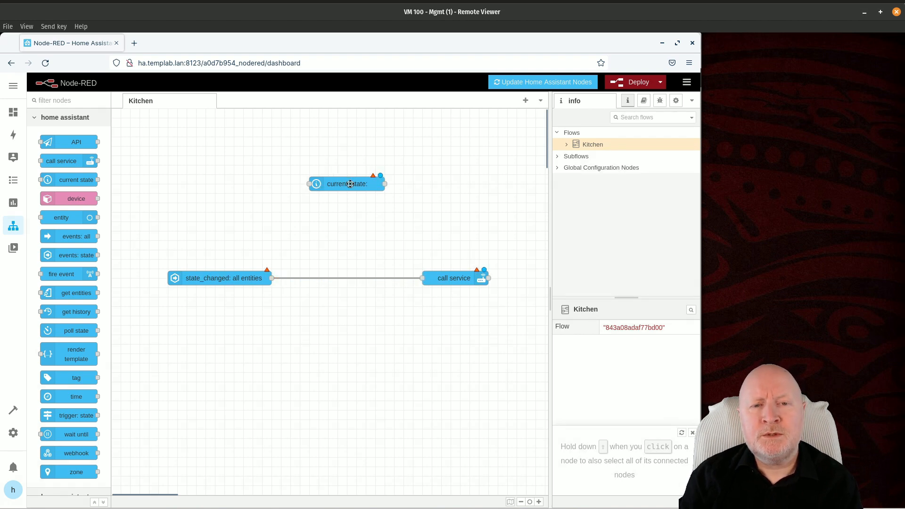
pyautogui.moveTo(350, 183); pyautogui.dragTo(343, 278)
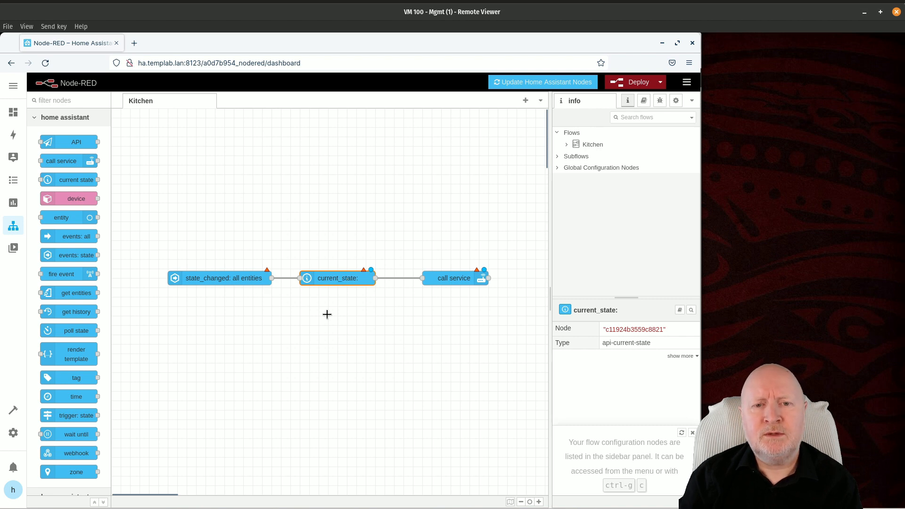
# Step: Adjust the current_state node's position along the wire between state_changed and call service, and deploy the Kitchen flow despite the unconfigured nodes
pyautogui.moveTo(350, 280); pyautogui.dragTo(359, 278)
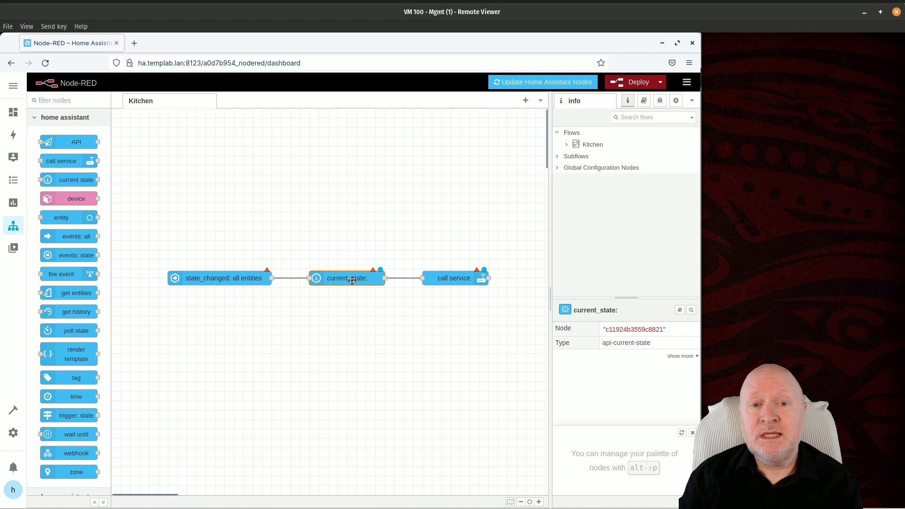
pyautogui.moveTo(352, 279)
pyautogui.mouseDown()
pyautogui.moveTo(351, 205)
pyautogui.moveTo(347, 295)
pyautogui.moveTo(347, 280)
pyautogui.mouseUp()
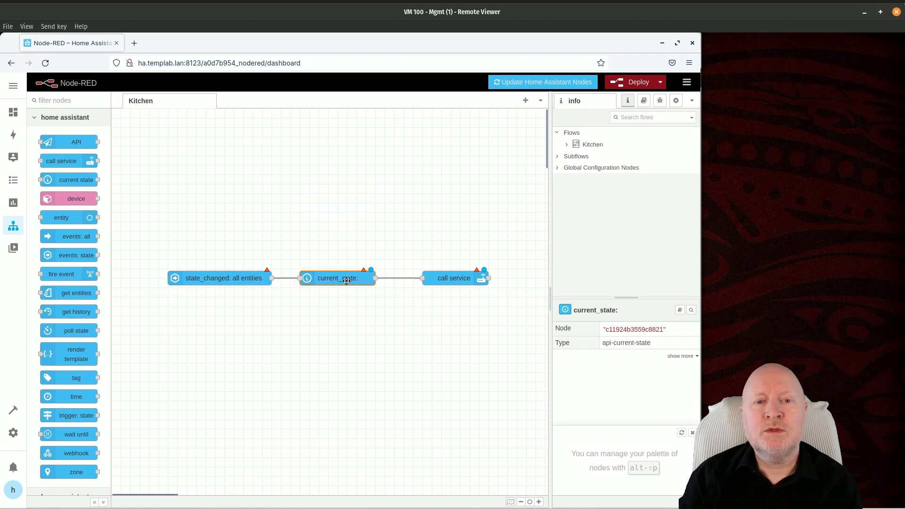
pyautogui.click(634, 84)
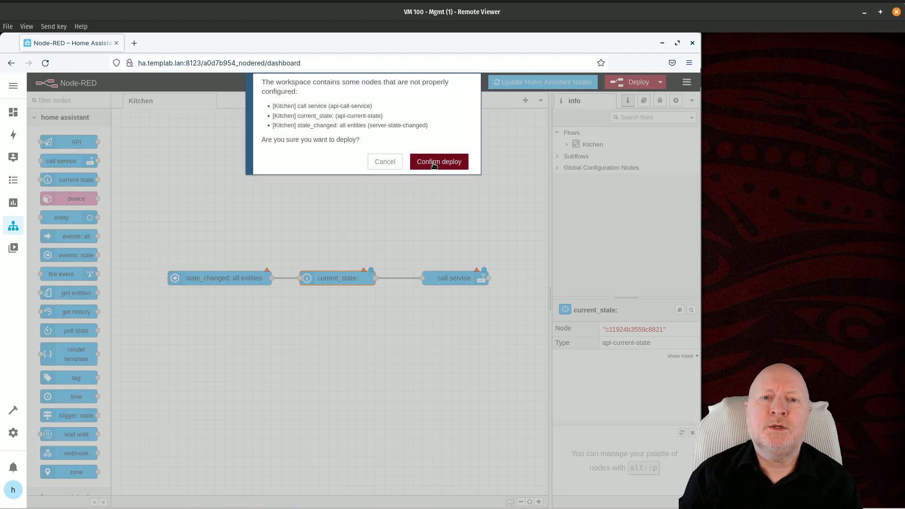
pyautogui.click(433, 162)
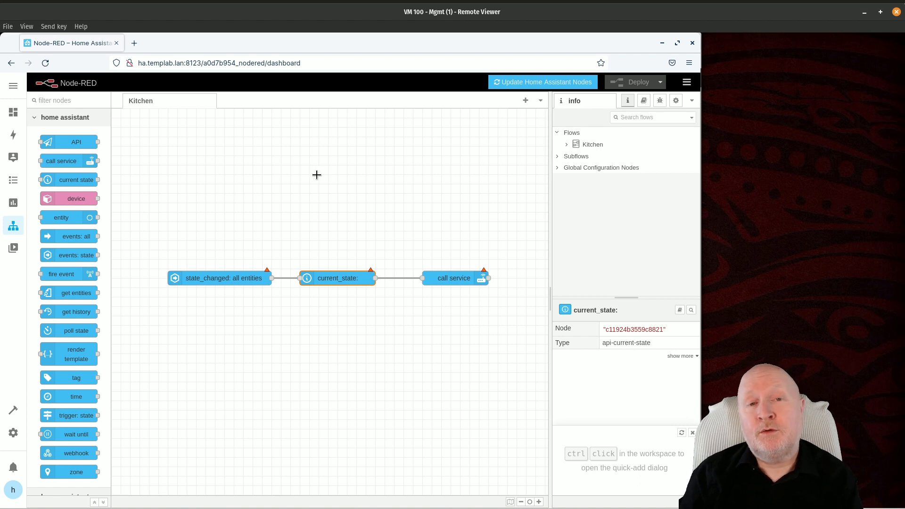
# Step: Add a new flow and name it Lounge
pyautogui.click(525, 101)
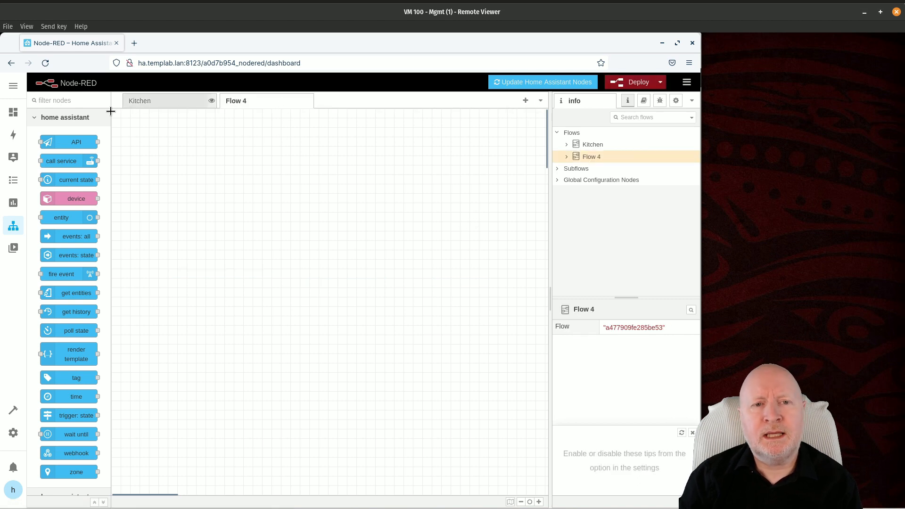
pyautogui.doubleClick(242, 106)
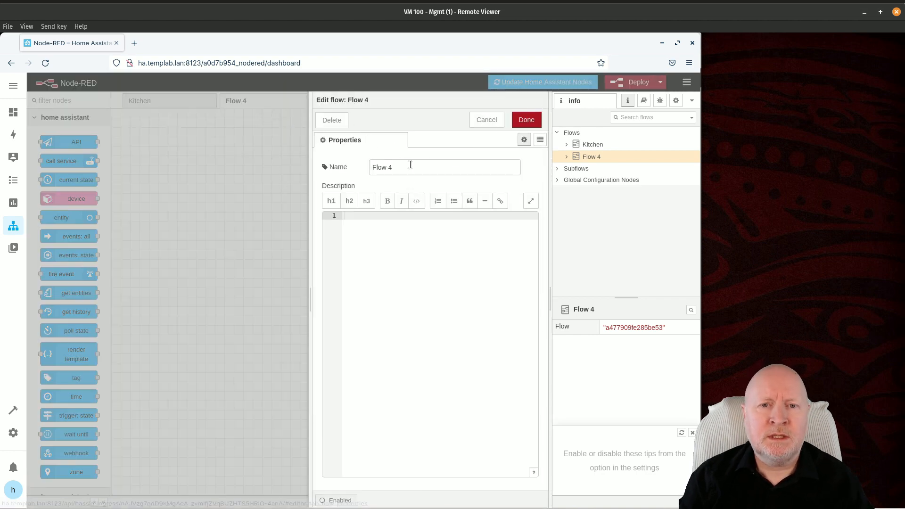
pyautogui.moveTo(410, 165); pyautogui.dragTo(343, 167)
pyautogui.write('Lounge')
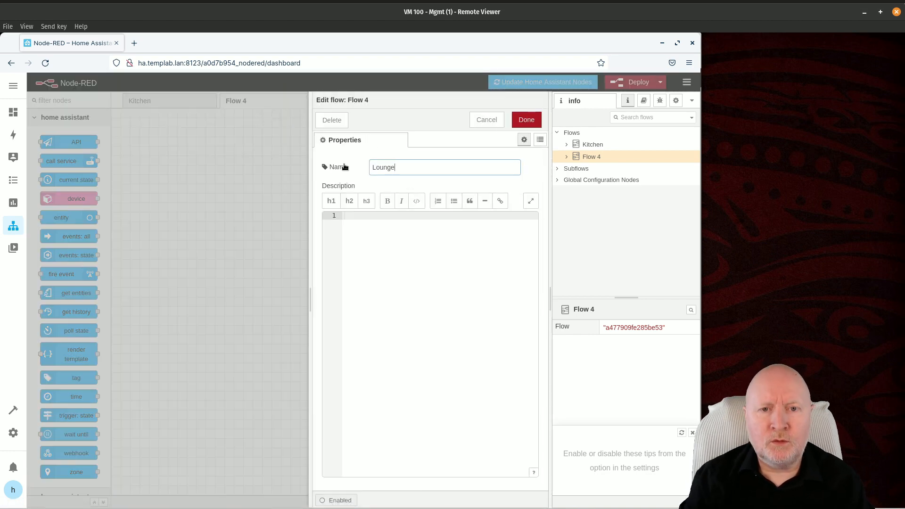
pyautogui.click(527, 120)
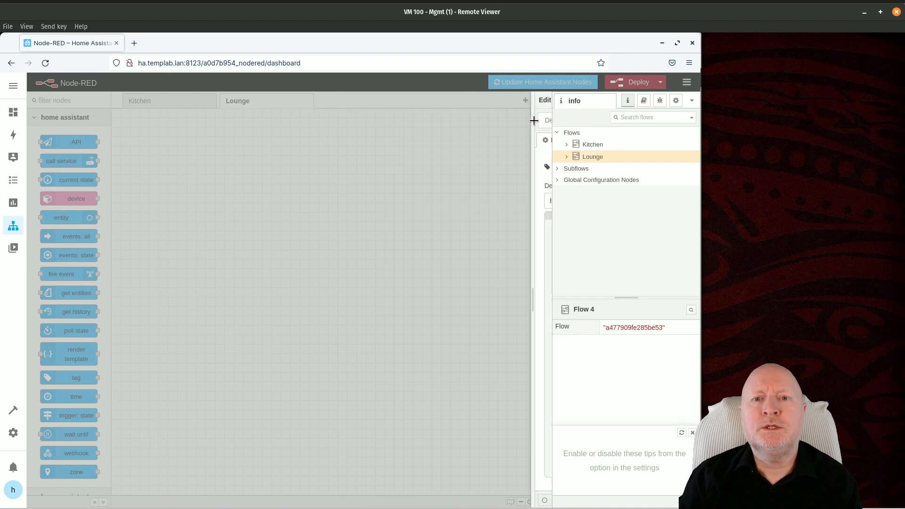
# Step: Copy the three wired nodes from the Kitchen flow into the Lounge flow, and delete the pasted copies from Lounge
pyautogui.click(186, 107)
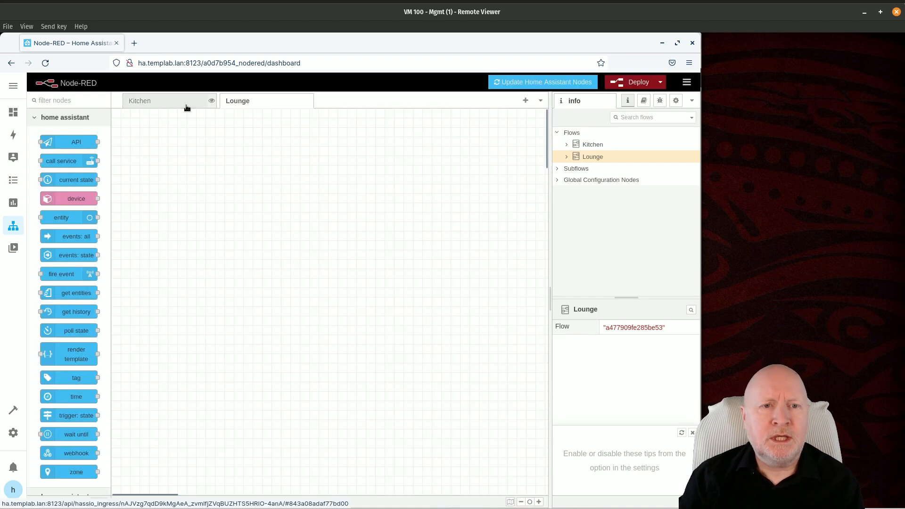
pyautogui.click(259, 101)
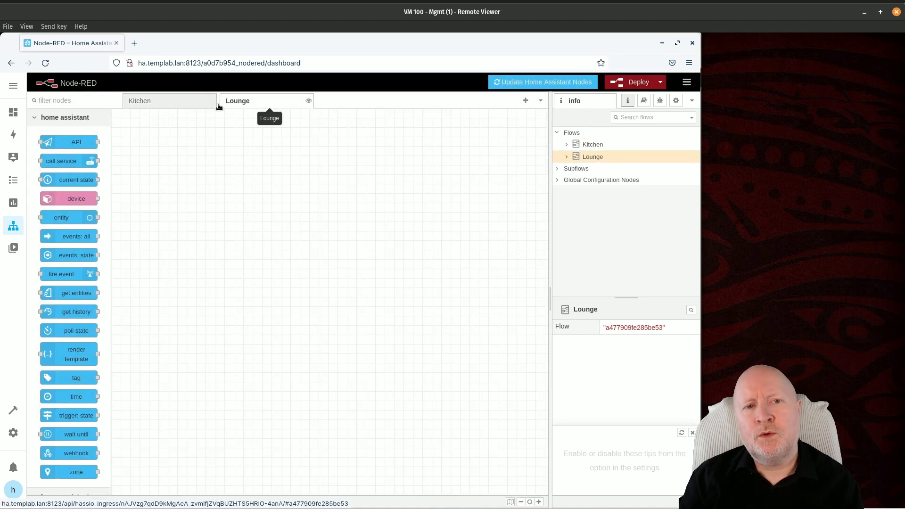
pyautogui.click(164, 102)
pyautogui.moveTo(150, 227); pyautogui.dragTo(501, 317)
pyautogui.hotkey('ctrl', 'c')
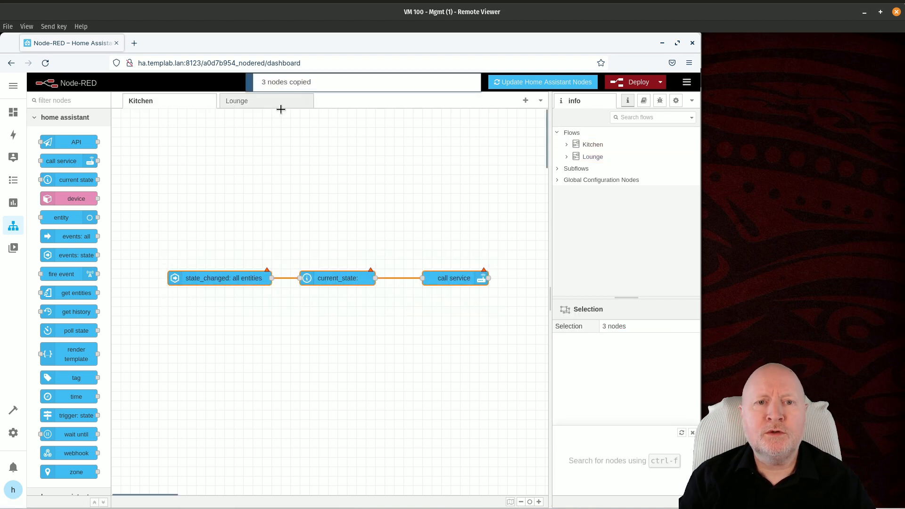
pyautogui.click(280, 110)
pyautogui.click(262, 102)
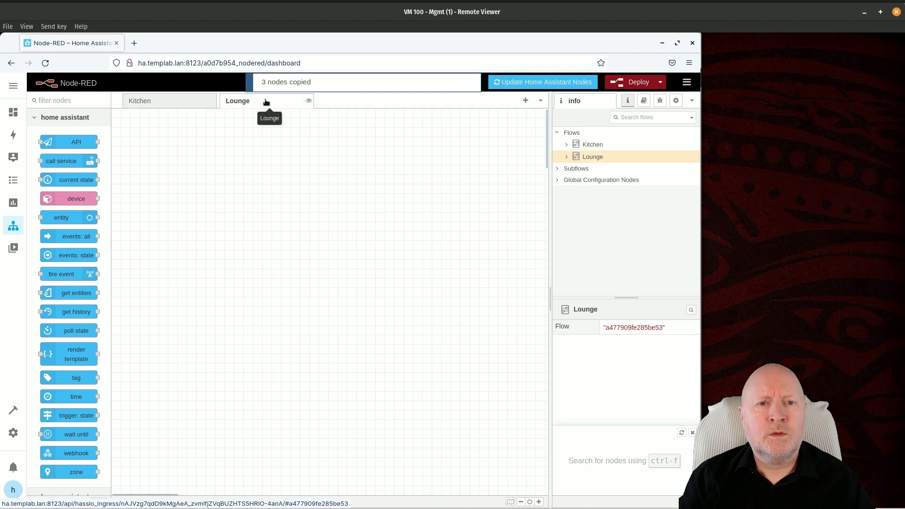
pyautogui.hotkey('ctrl', 'v')
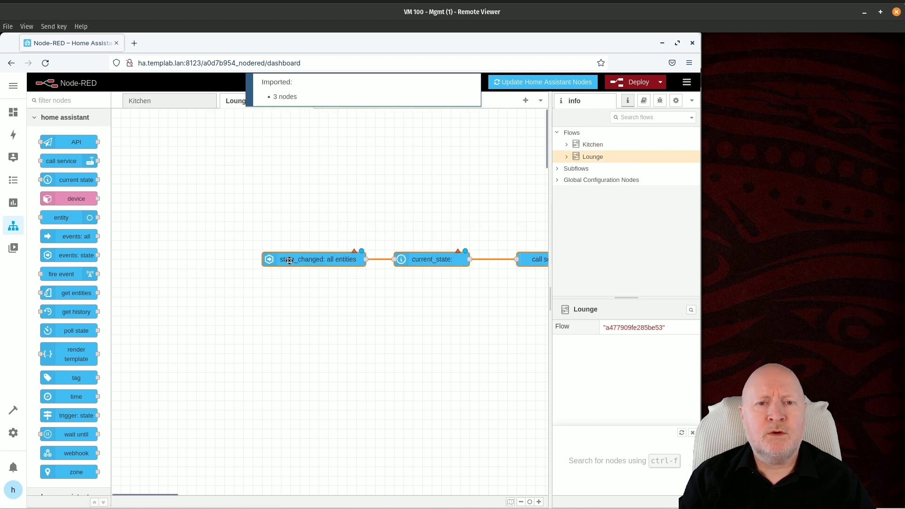
pyautogui.click(216, 263)
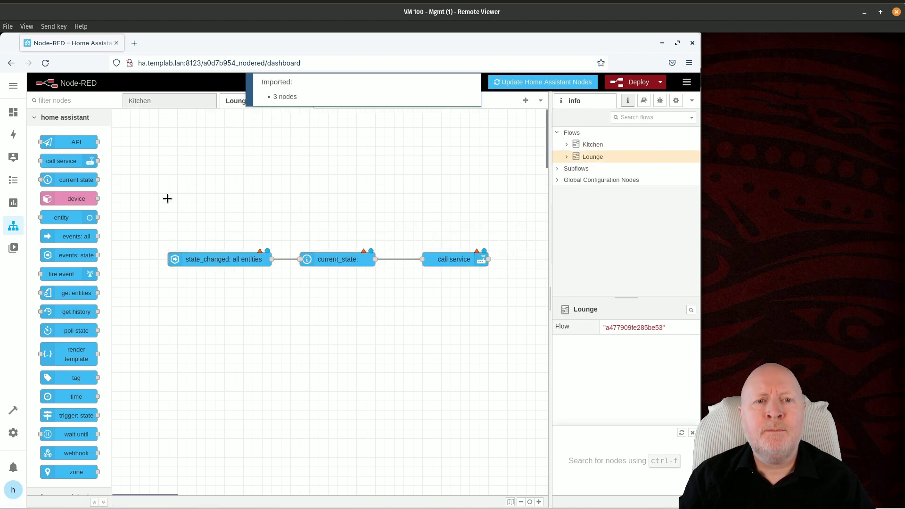
pyautogui.moveTo(151, 196); pyautogui.dragTo(531, 316)
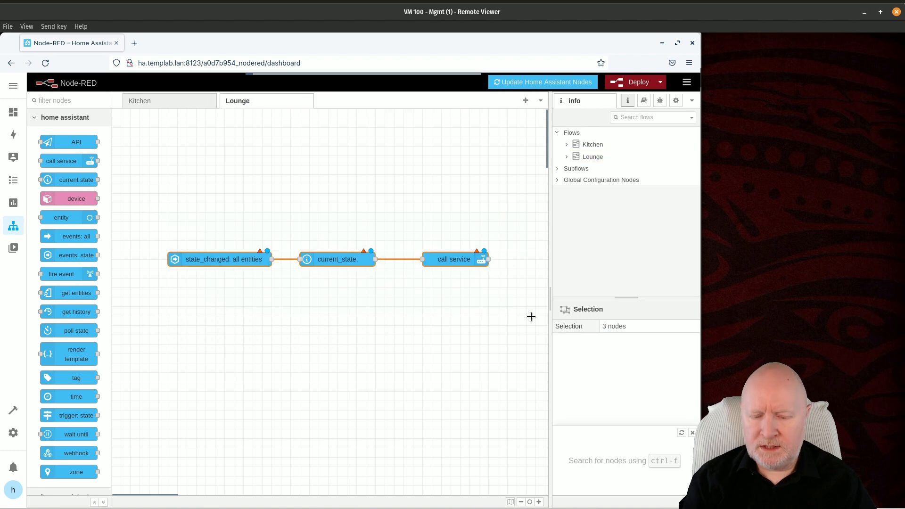
pyautogui.press('Delete')
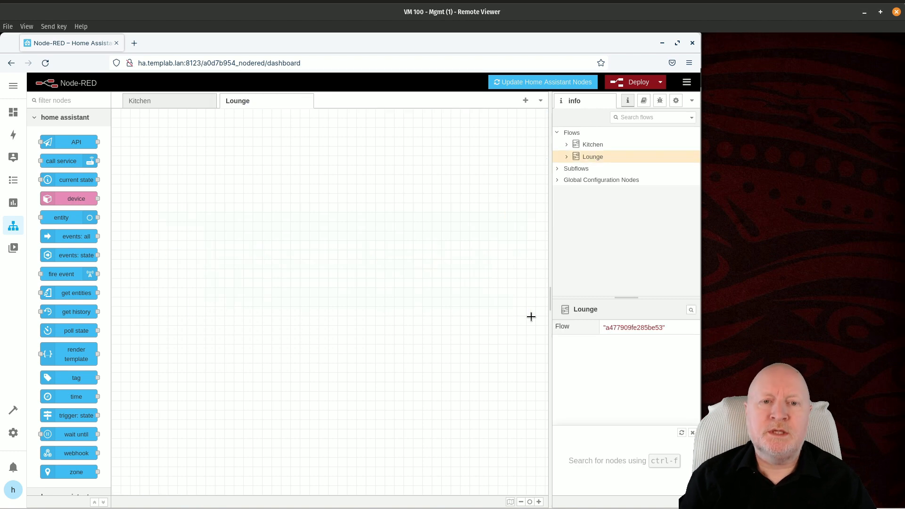
# Step: Add another new flow and name it Testing
pyautogui.click(173, 102)
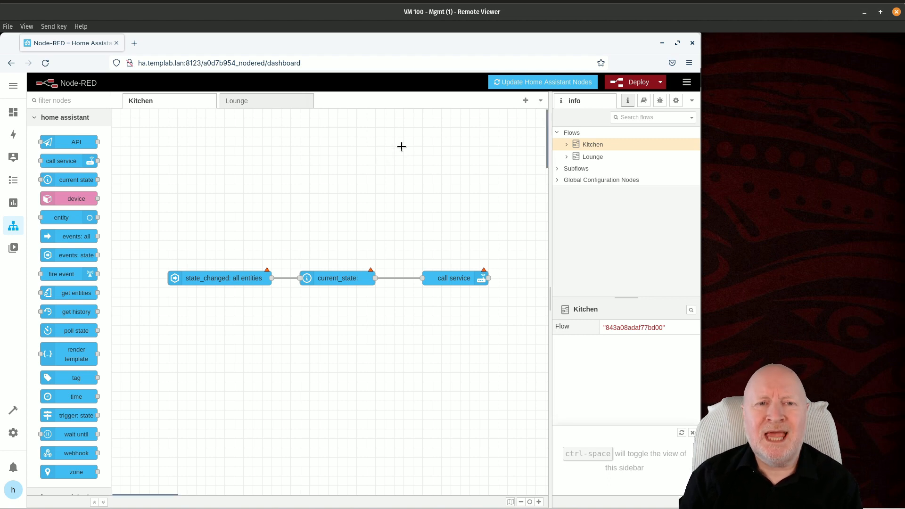
pyautogui.click(525, 99)
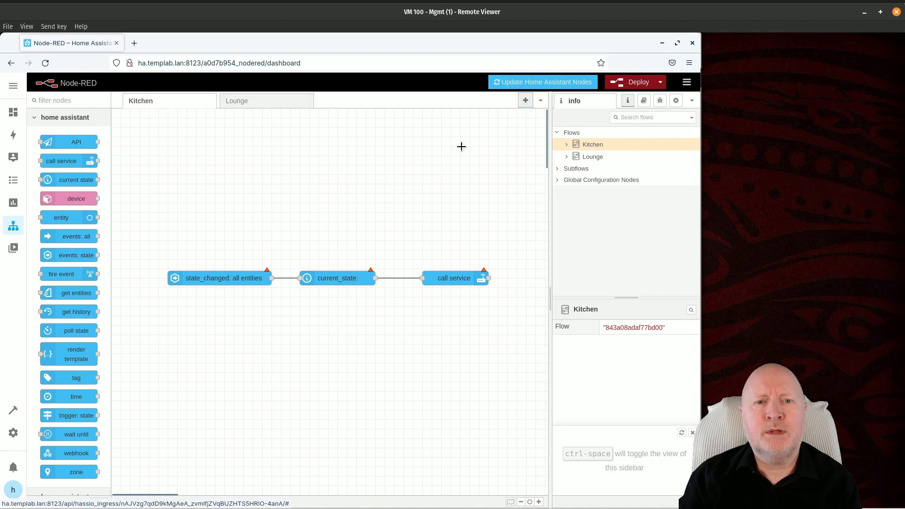
pyautogui.doubleClick(342, 102)
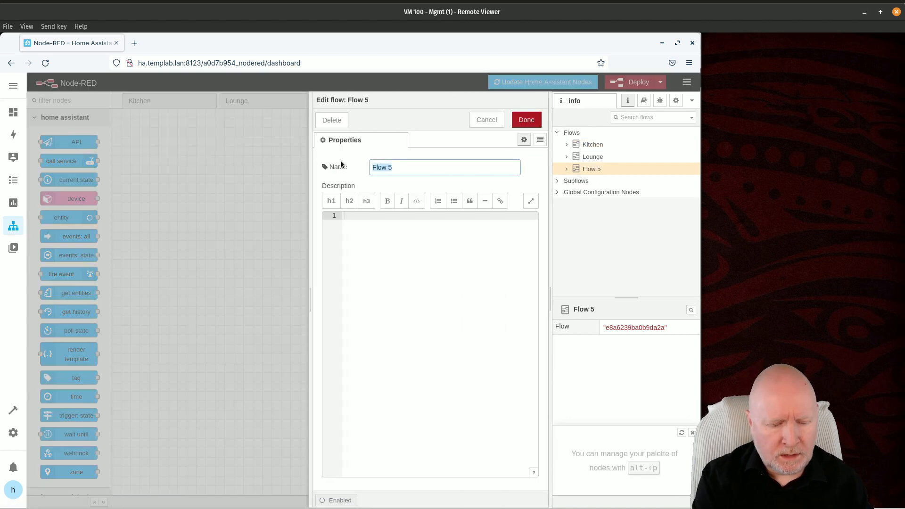
pyautogui.write('Testing')
pyautogui.click(526, 120)
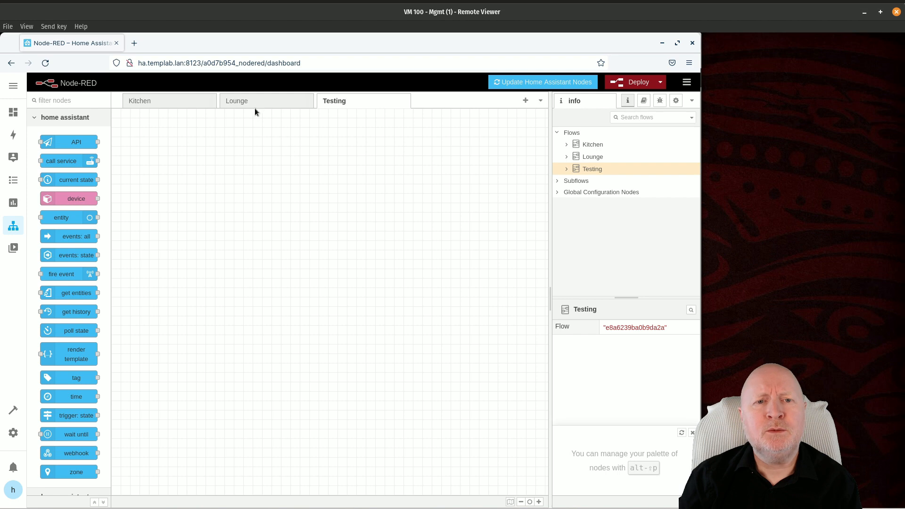
# Step: Return to the Kitchen flow and examine the available deployment types without changing the selection
pyautogui.click(200, 106)
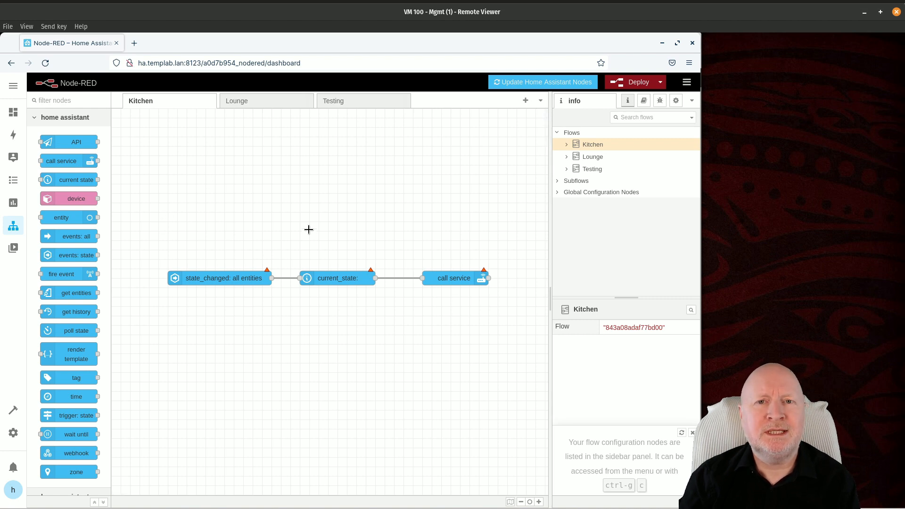
pyautogui.click(660, 83)
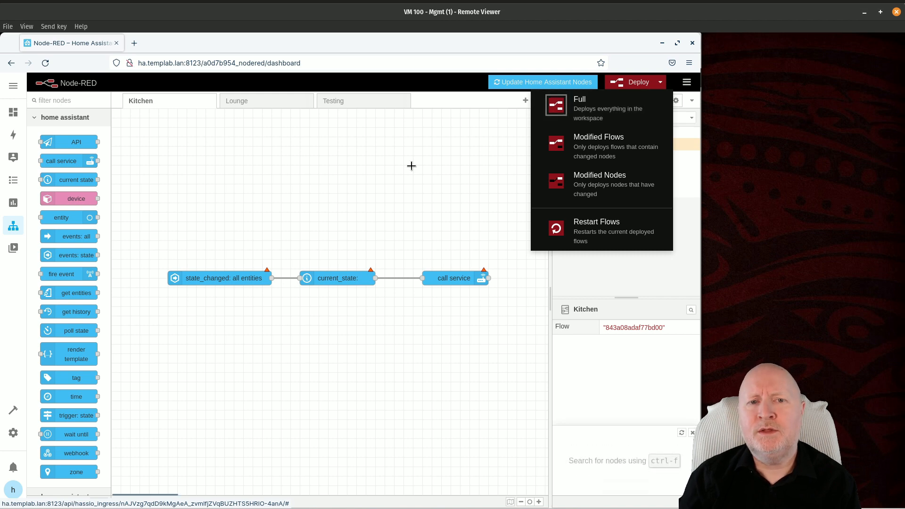
pyautogui.click(482, 187)
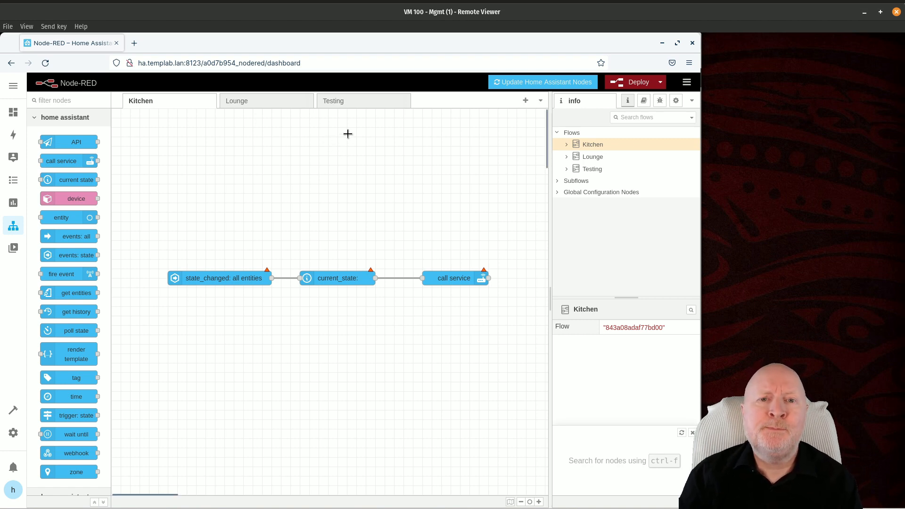
# Step: Set the deployment type to Modified Flows and deploy from the Testing flow, viewing the Kitchen and Lounge flows once deployed
pyautogui.click(368, 103)
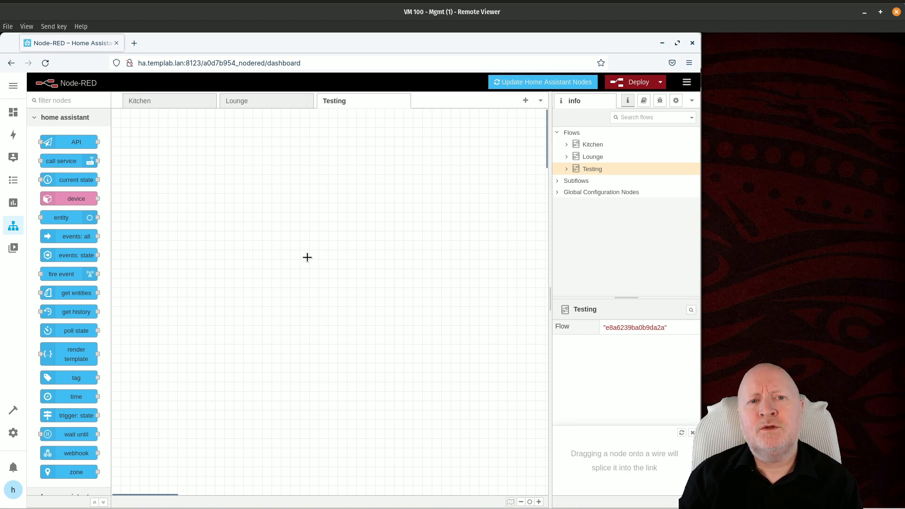
pyautogui.click(660, 83)
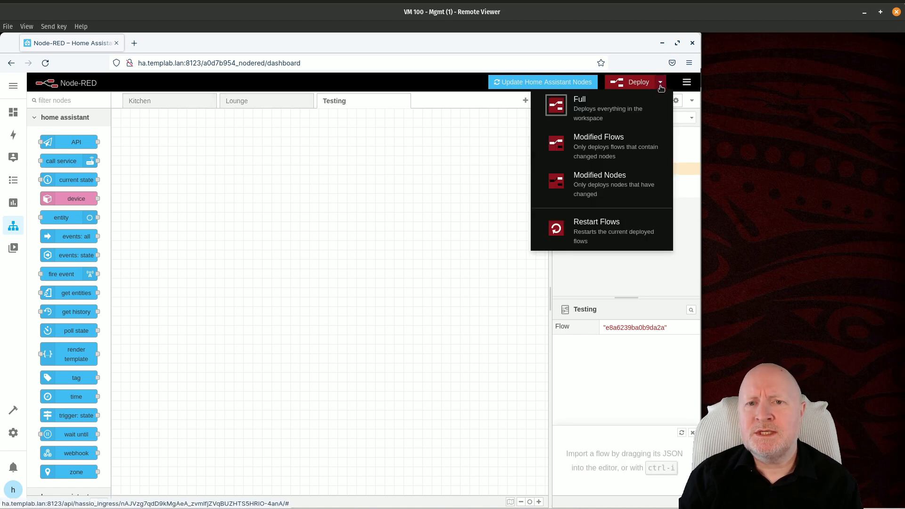
pyautogui.click(577, 149)
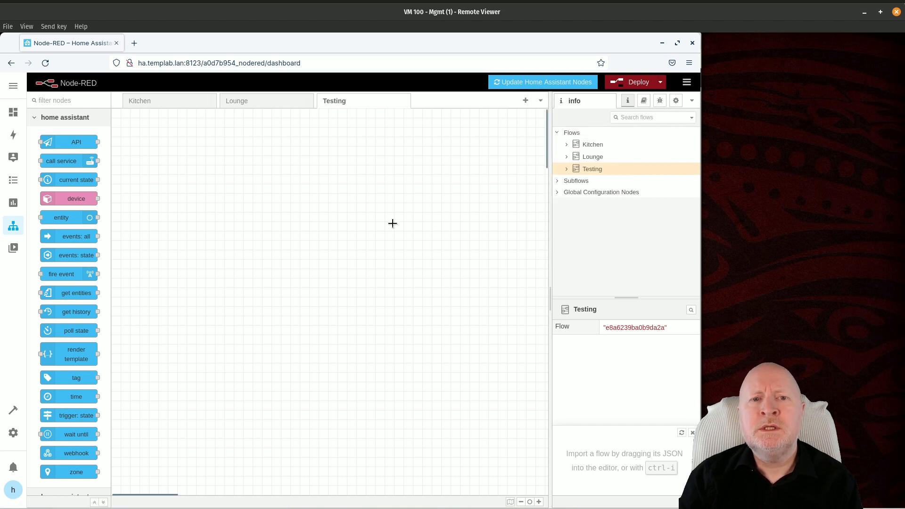
pyautogui.click(630, 85)
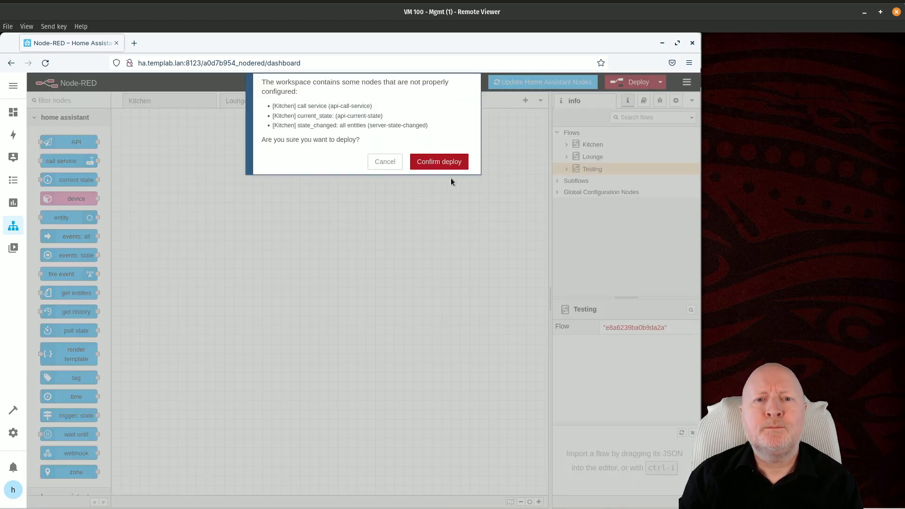
pyautogui.click(456, 166)
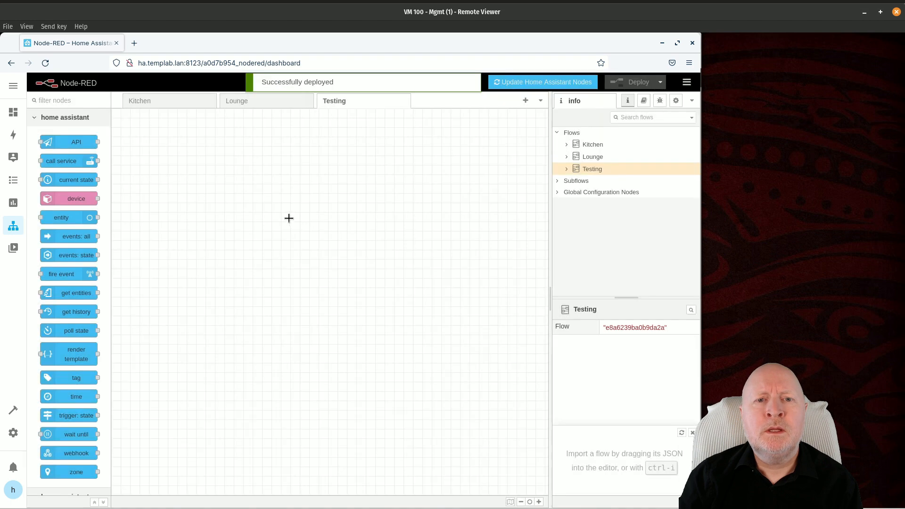
pyautogui.click(171, 105)
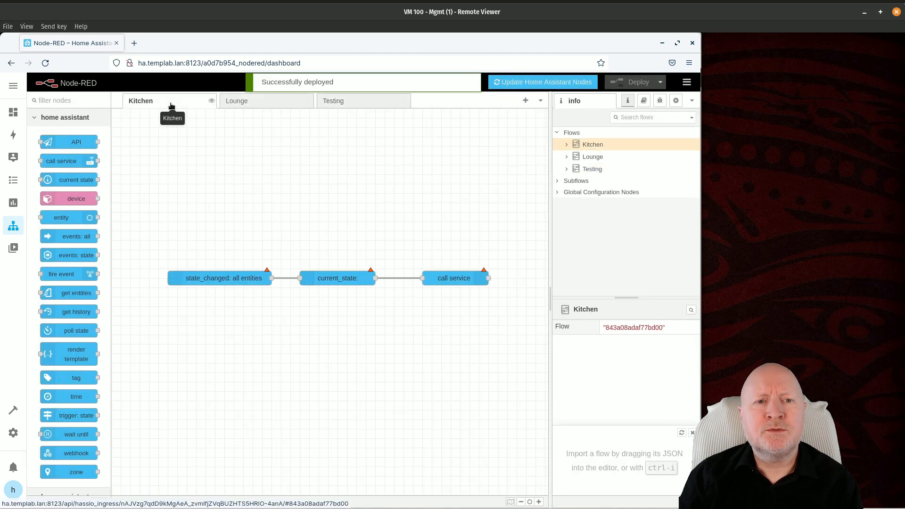
pyautogui.click(271, 103)
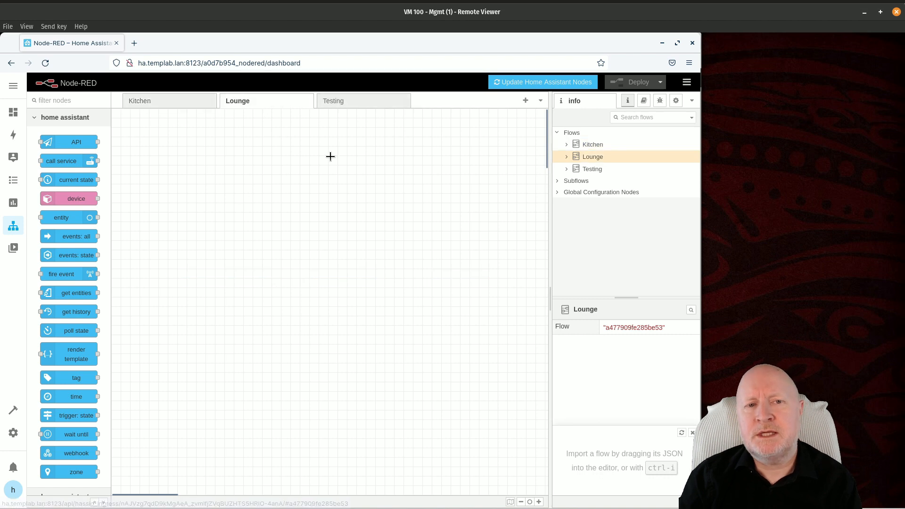
# Step: Place an entity node in the Testing flow, deploy it despite the unconfigured nodes, and compare the Kitchen and Testing flows
pyautogui.click(356, 103)
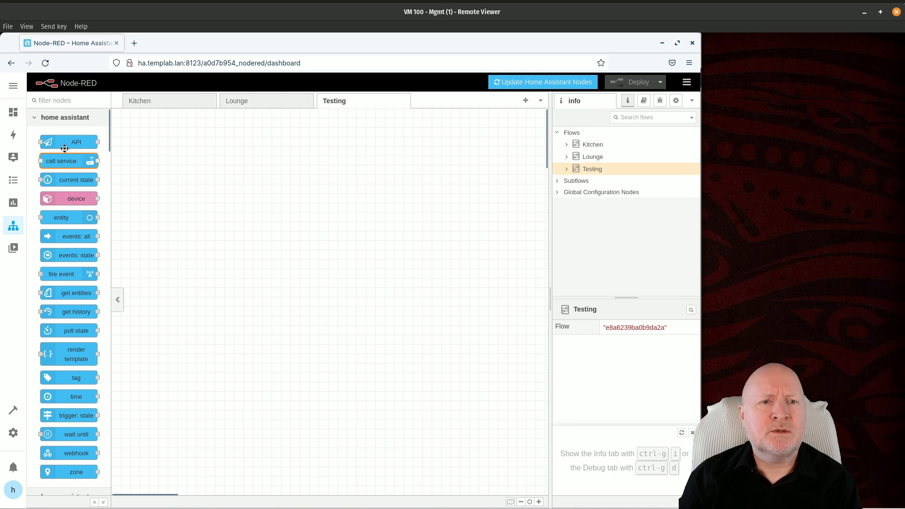
pyautogui.moveTo(66, 216); pyautogui.dragTo(367, 238)
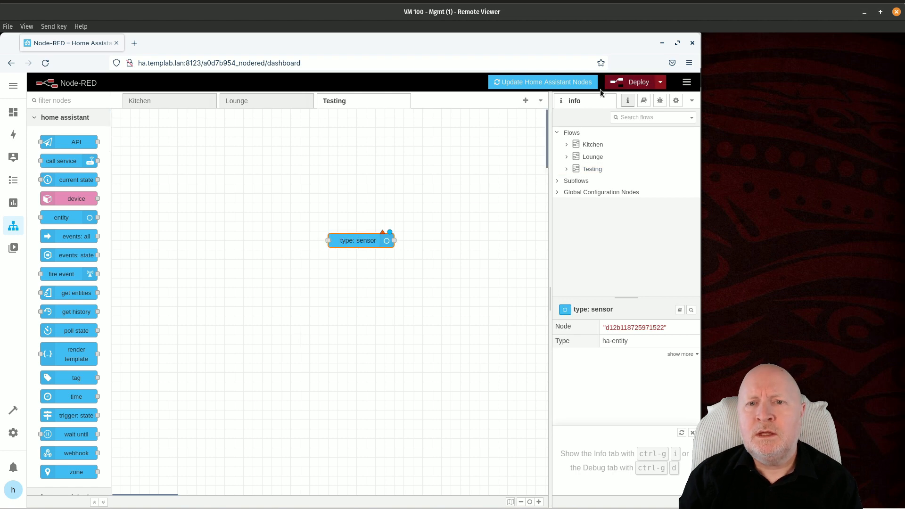
pyautogui.click(627, 88)
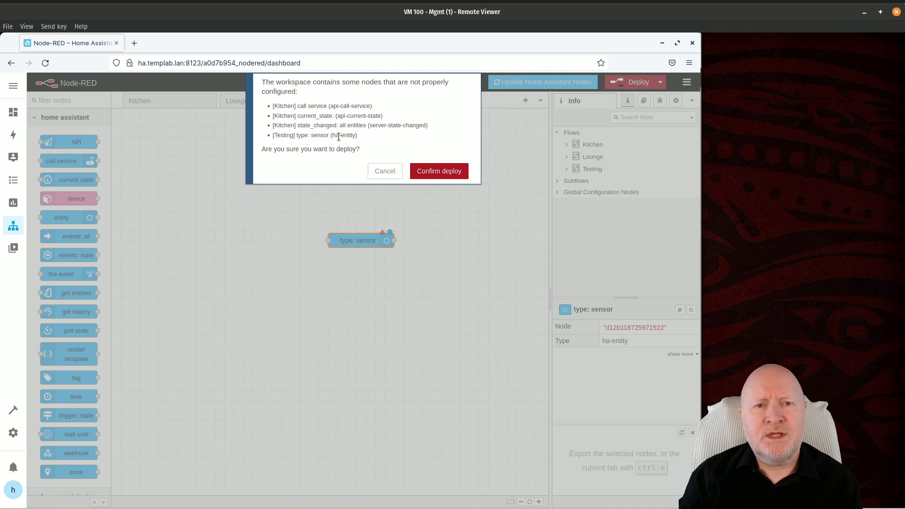
pyautogui.click(447, 175)
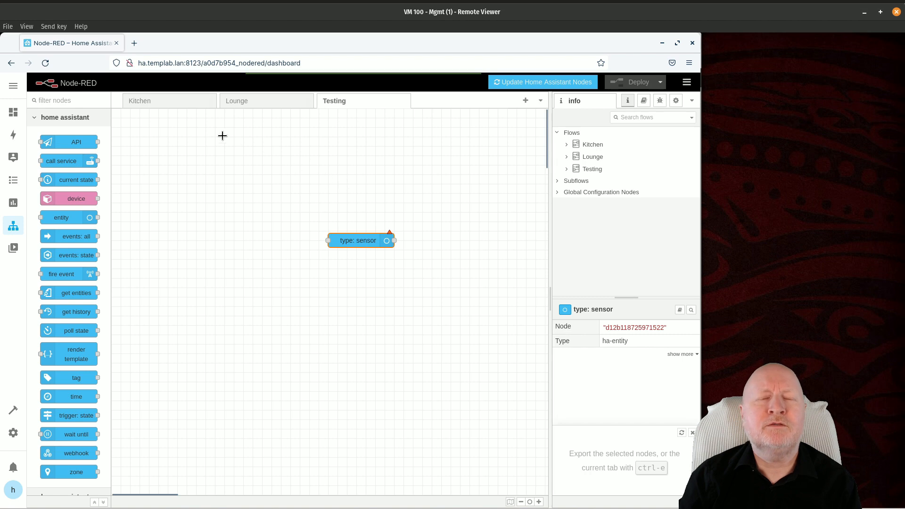
pyautogui.click(180, 105)
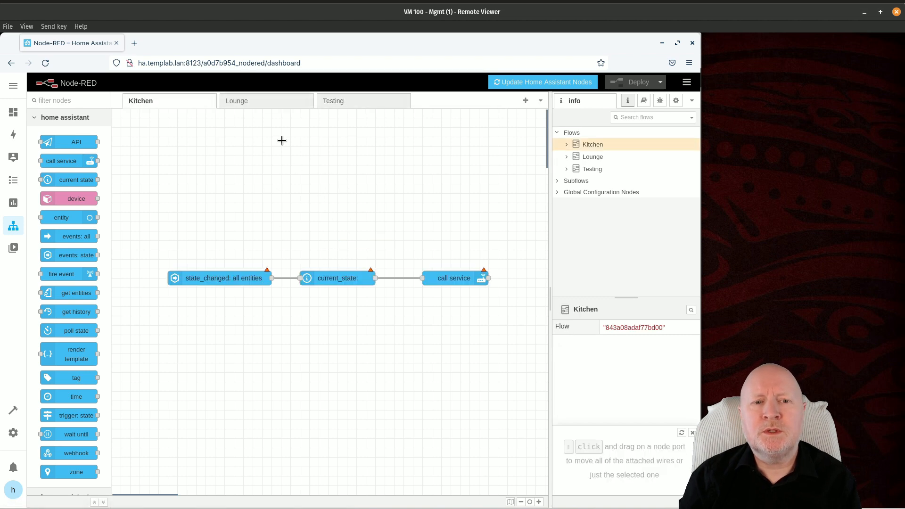
pyautogui.click(368, 101)
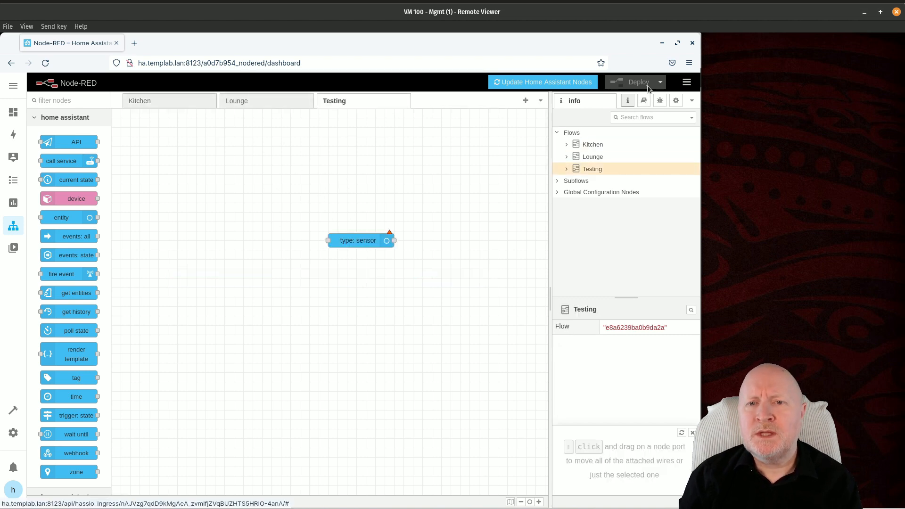
# Step: Review the deployment types without changing them, move the type: sensor node left in the Testing flow, and view the Lounge and Kitchen flows
pyautogui.click(660, 82)
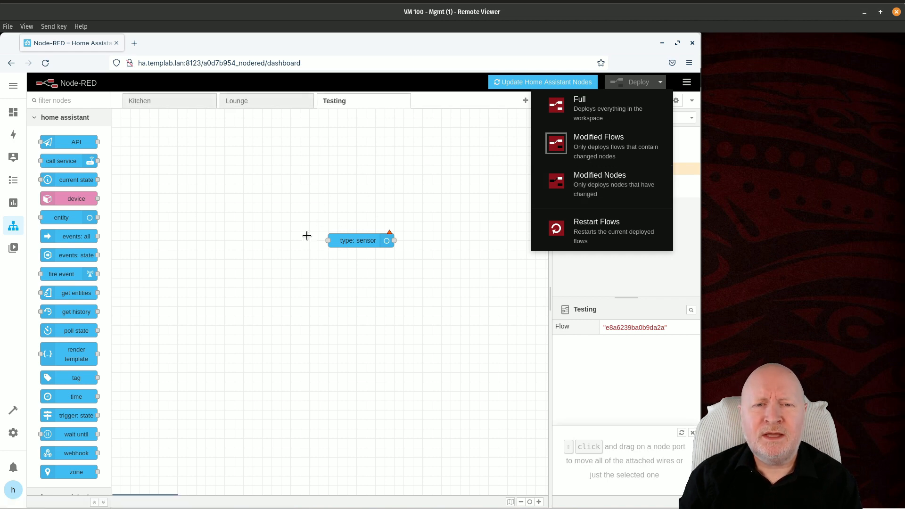
pyautogui.moveTo(359, 242); pyautogui.dragTo(293, 242)
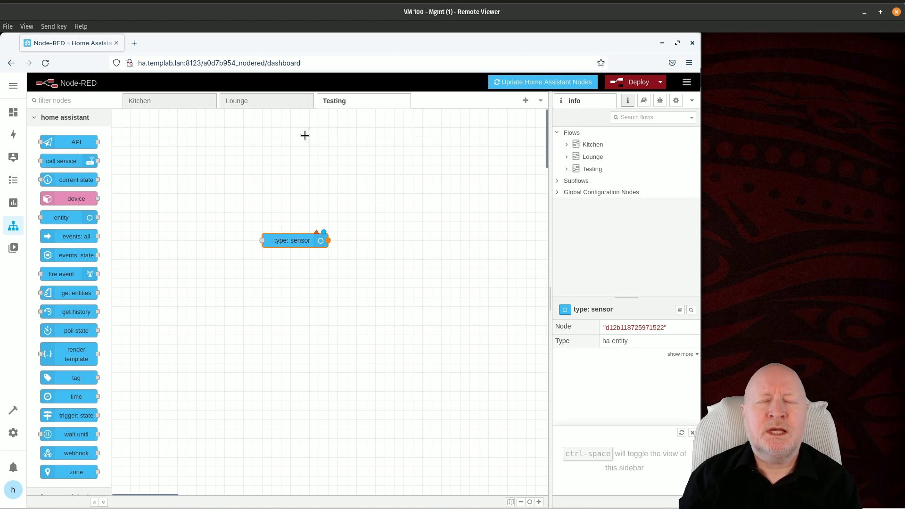
pyautogui.click(264, 101)
pyautogui.click(162, 101)
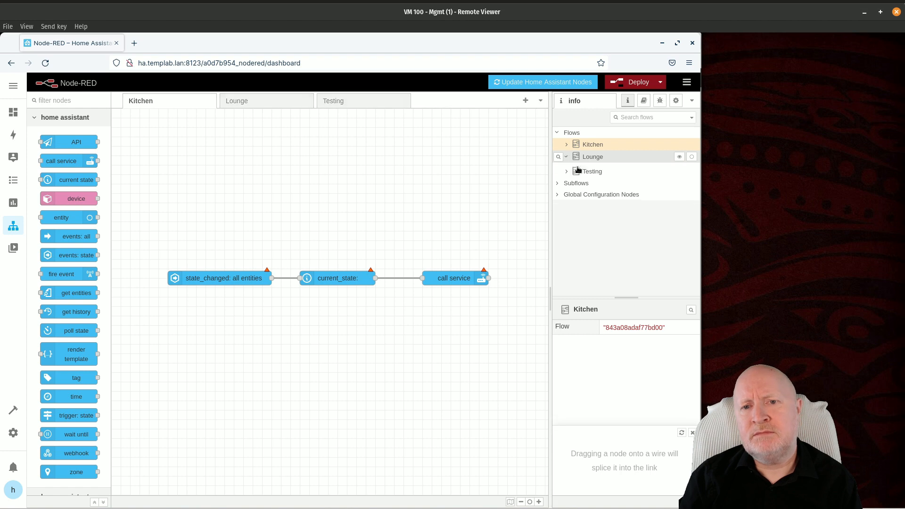
# Step: Expand the Lounge and Kitchen flows in the outline to see their nodes, viewing the Testing flow and returning to Kitchen
pyautogui.click(565, 157)
pyautogui.click(567, 145)
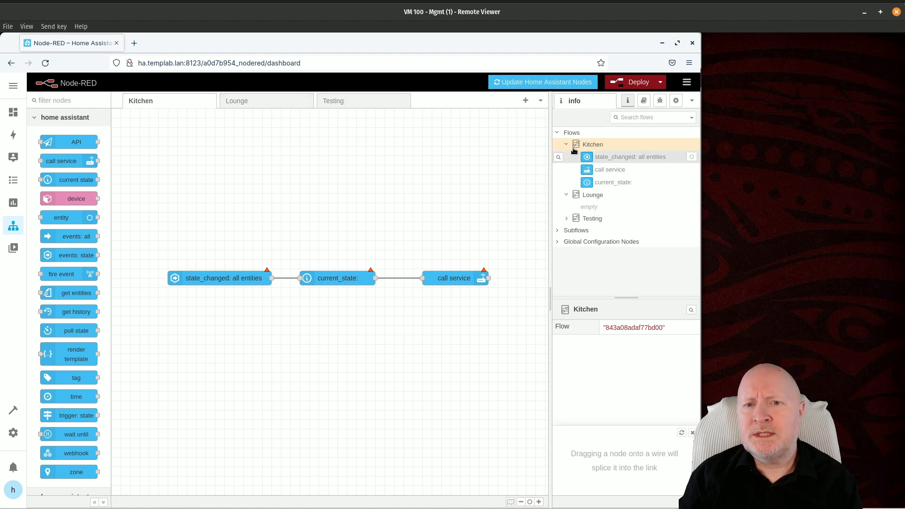
pyautogui.click(558, 219)
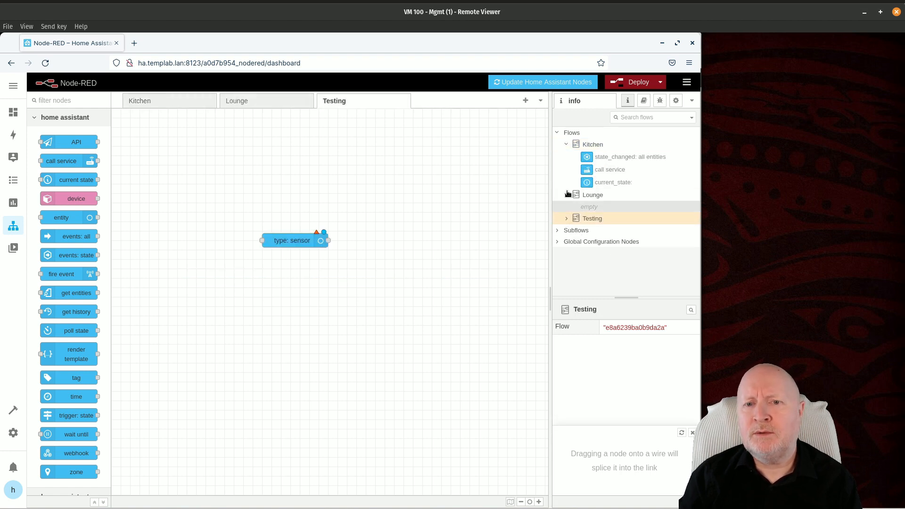
pyautogui.click(212, 100)
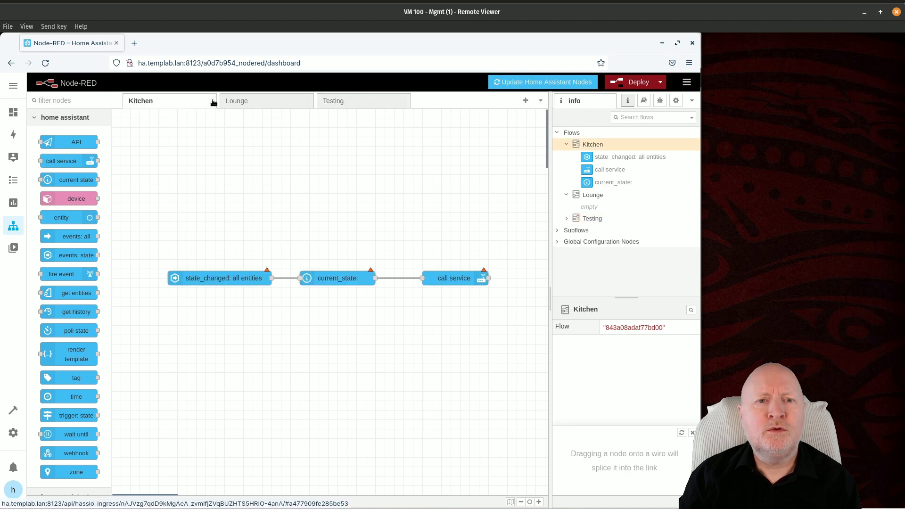
# Step: View the help for each of the three Kitchen nodes and shift the call service node slightly closer to the current_state node
pyautogui.click(644, 101)
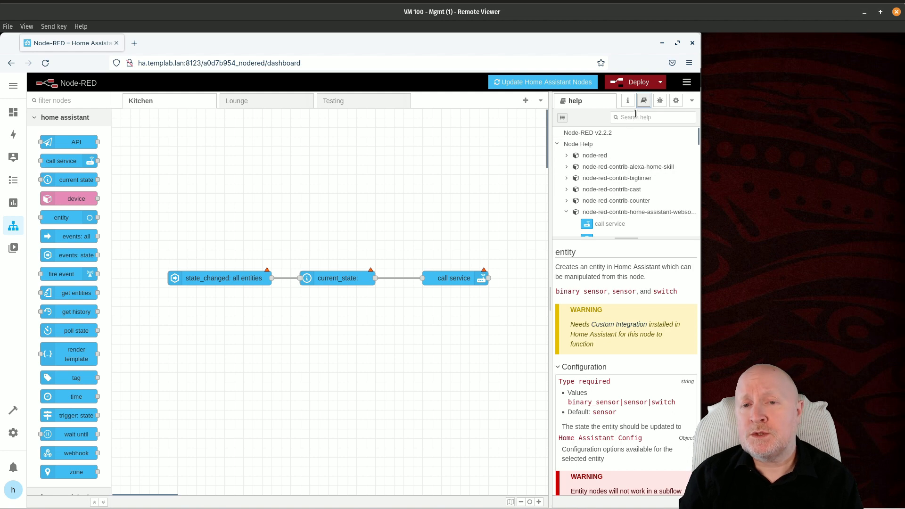
pyautogui.click(655, 118)
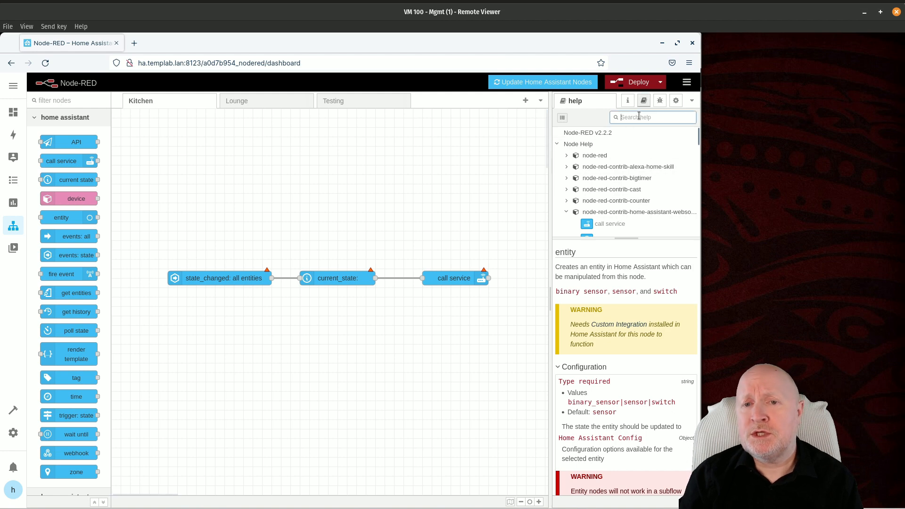
pyautogui.click(224, 277)
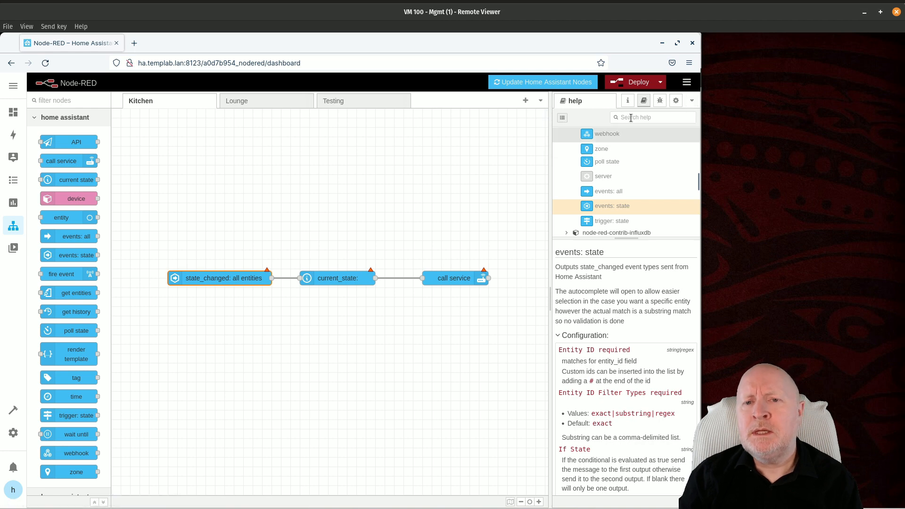
pyautogui.click(329, 278)
pyautogui.click(459, 279)
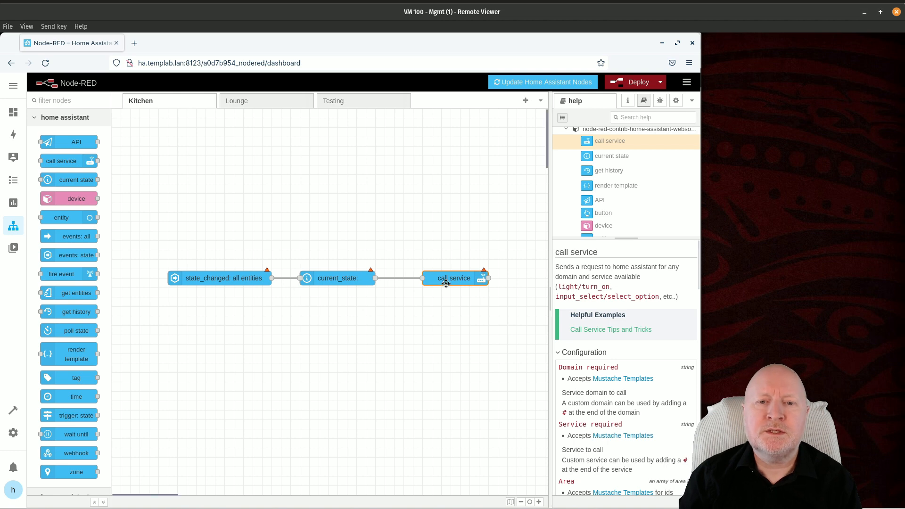
pyautogui.moveTo(442, 279); pyautogui.dragTo(432, 279)
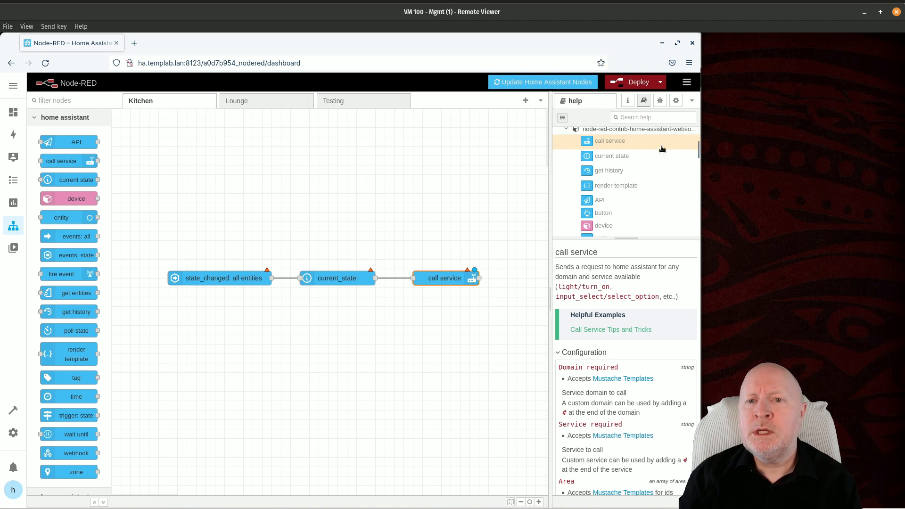
# Step: View the debug output, the call service node's information and the editor's main options without choosing any
pyautogui.click(660, 101)
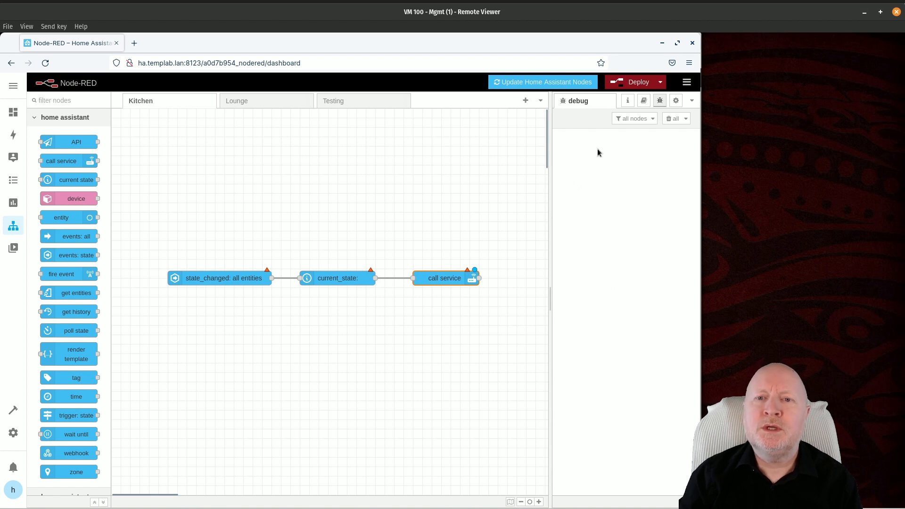
pyautogui.click(627, 101)
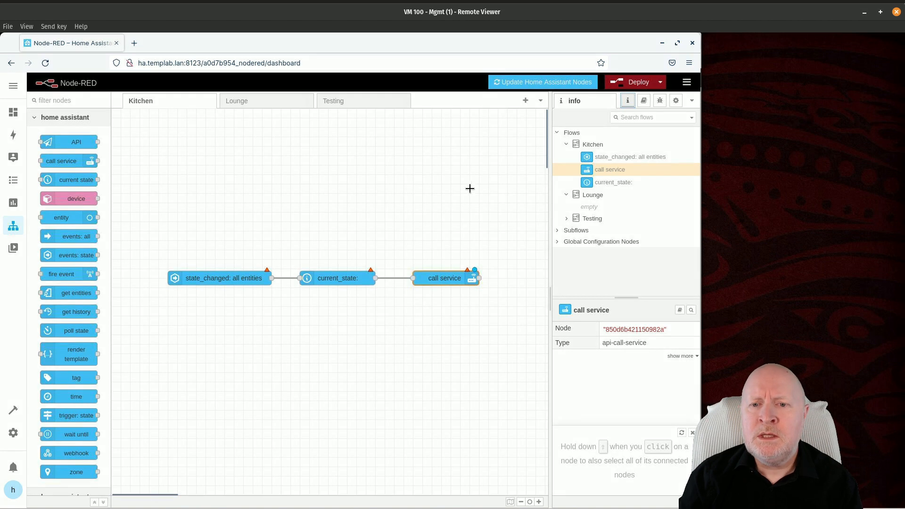
pyautogui.click(687, 82)
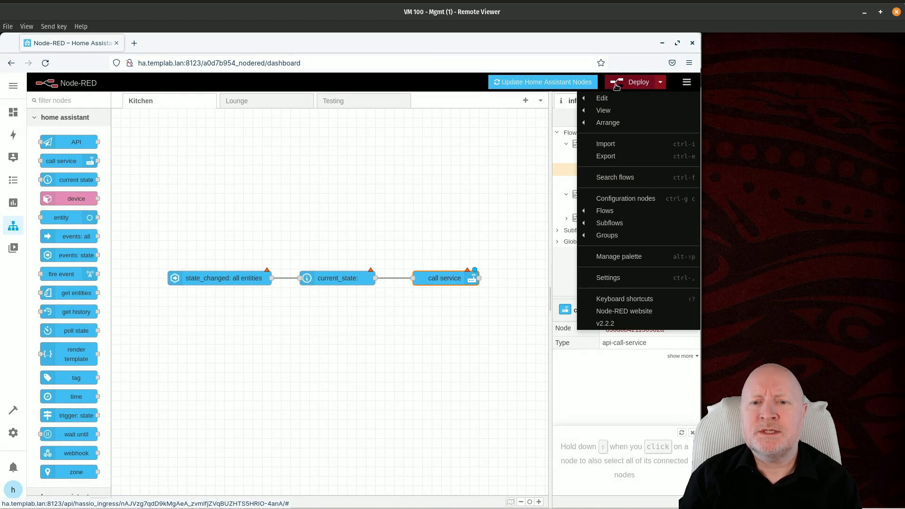
pyautogui.click(296, 152)
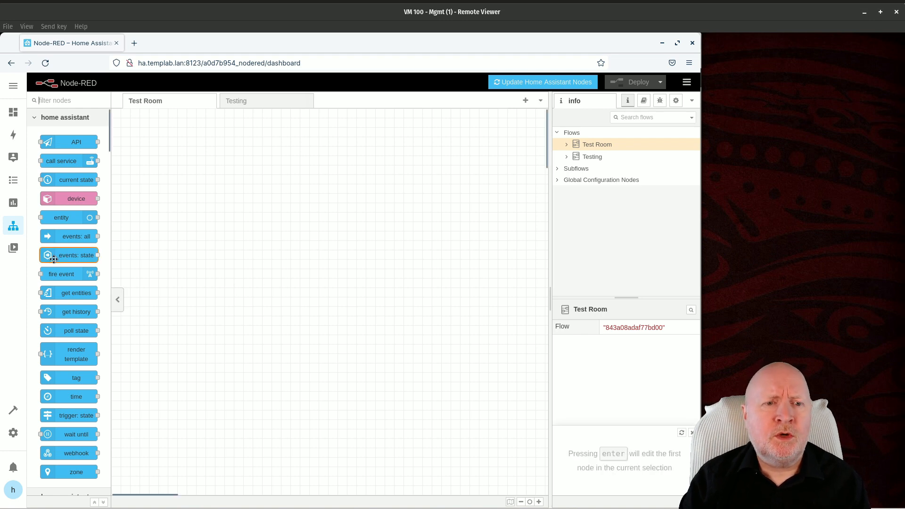
# Step: Add an events: state node to the Test Room flow and name it "Motion Detected?"
pyautogui.moveTo(71, 257)
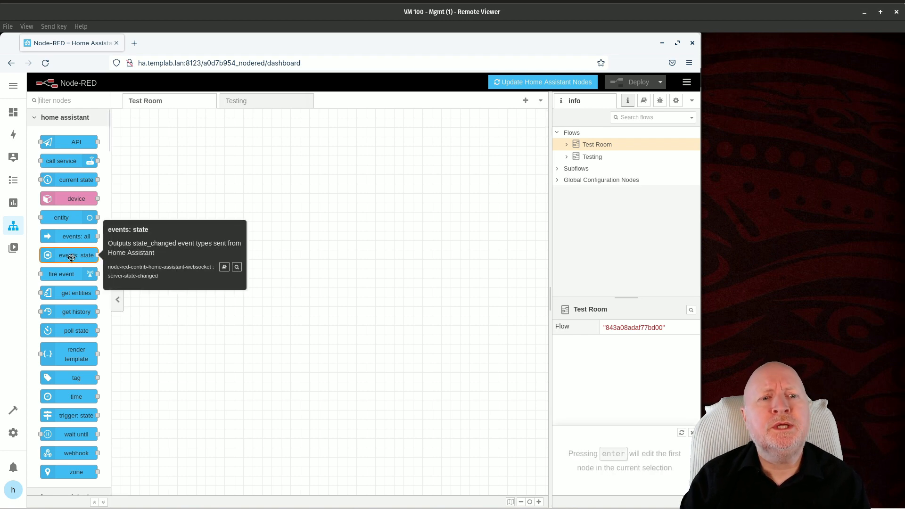
pyautogui.moveTo(71, 257); pyautogui.dragTo(245, 264)
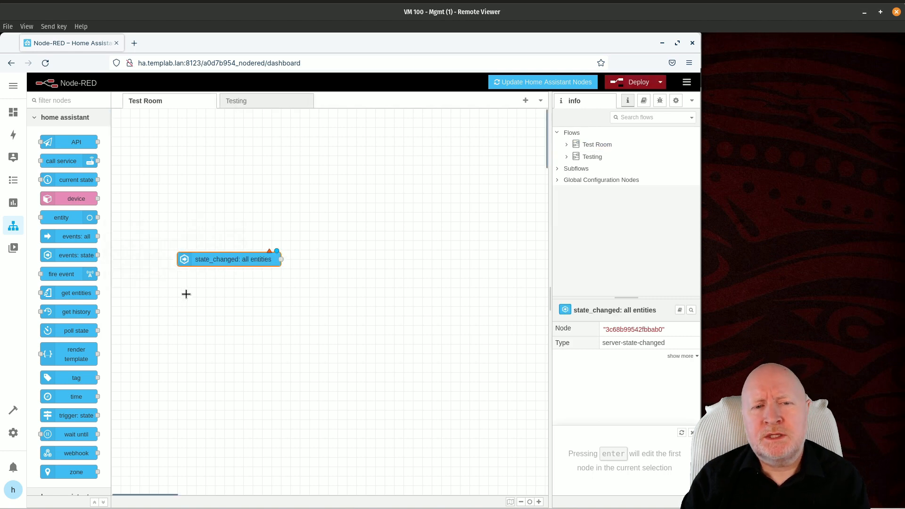
pyautogui.doubleClick(233, 260)
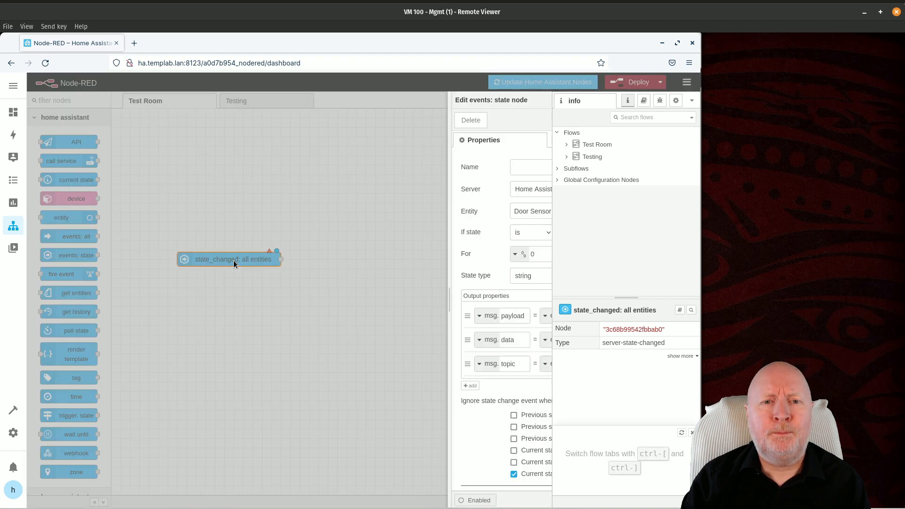
pyautogui.click(395, 168)
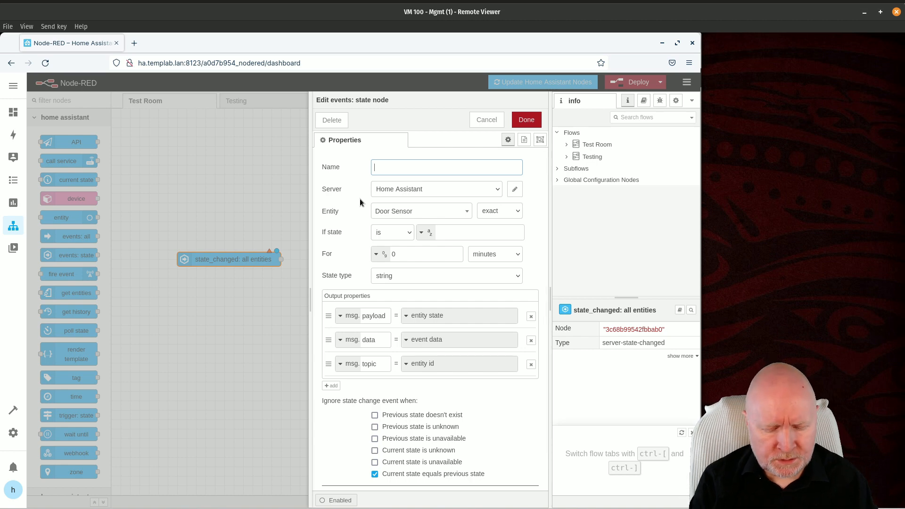
pyautogui.write('Motion ')
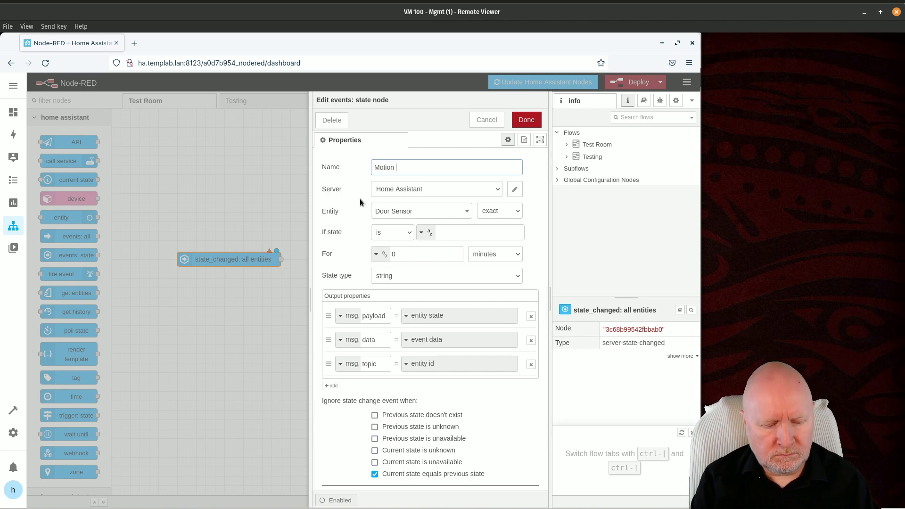
pyautogui.write('Dete')
pyautogui.press('BackSpace')
pyautogui.press('BackSpace')
pyautogui.write('te')
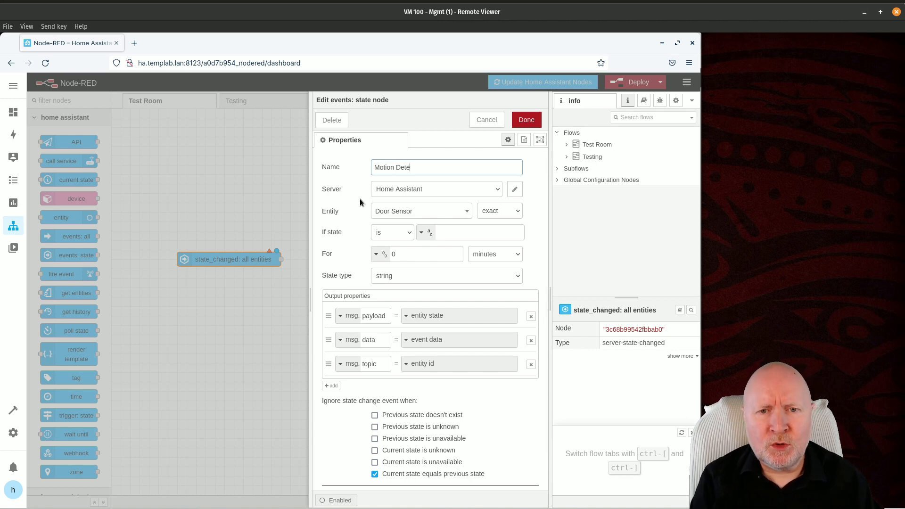
pyautogui.write('cted?')
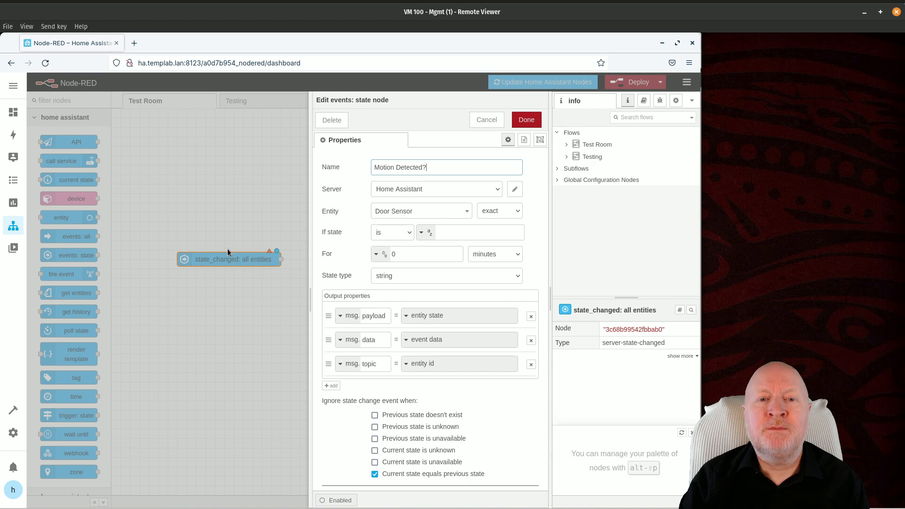
# Step: Search the entities for "motion" and assign Test Room Motion Sensor to the events: state node
pyautogui.click(465, 213)
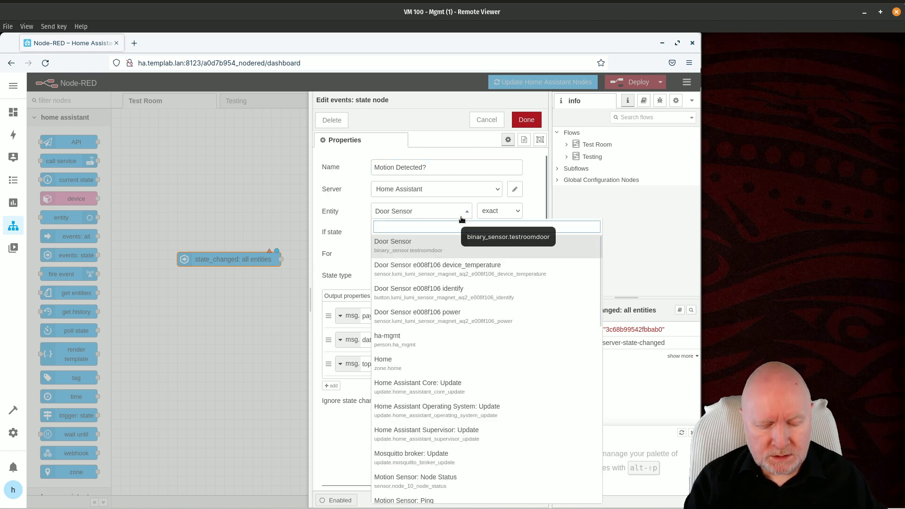
pyautogui.write('motion')
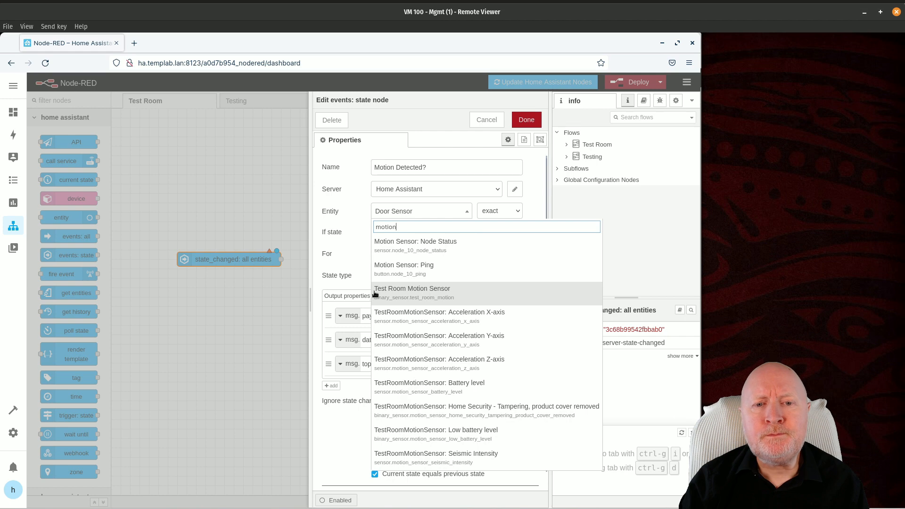
pyautogui.click(456, 295)
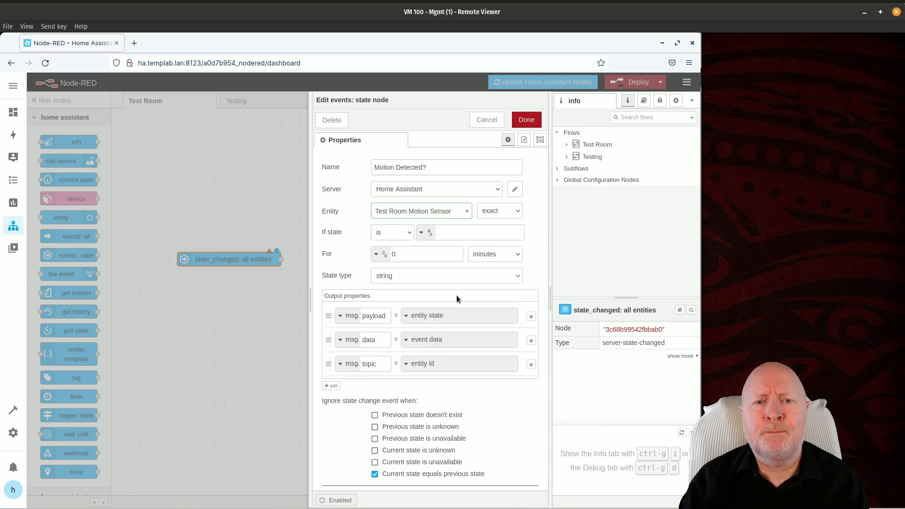
# Step: Set the Motion Detected? node to trigger if the state is "On" and save the node
pyautogui.click(453, 236)
pyautogui.write('On')
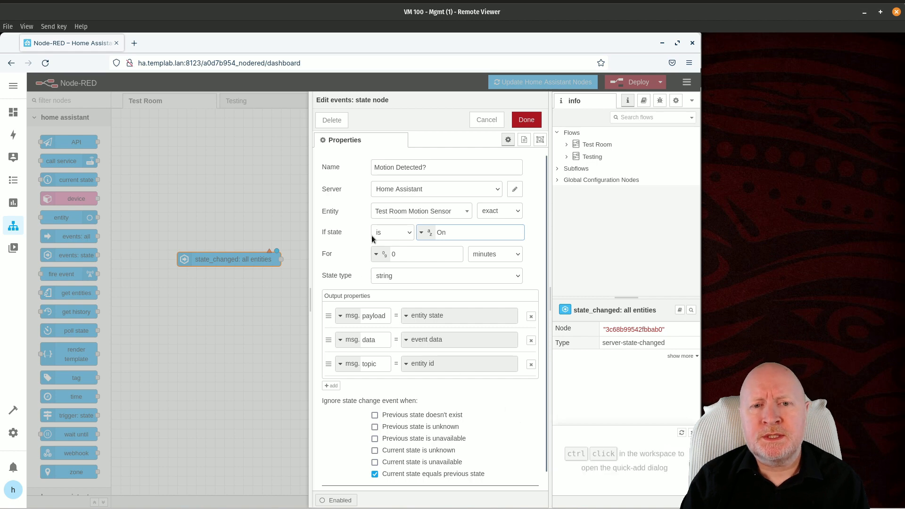
pyautogui.click(409, 233)
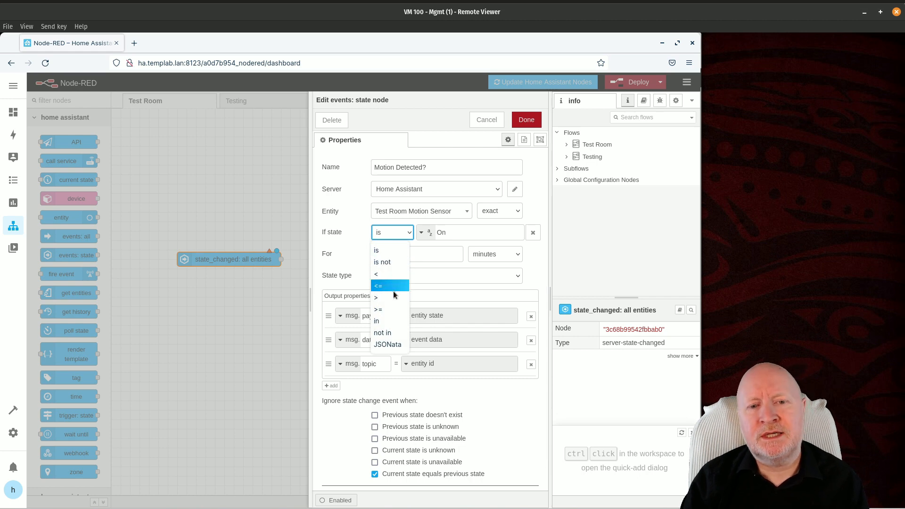
pyautogui.click(344, 231)
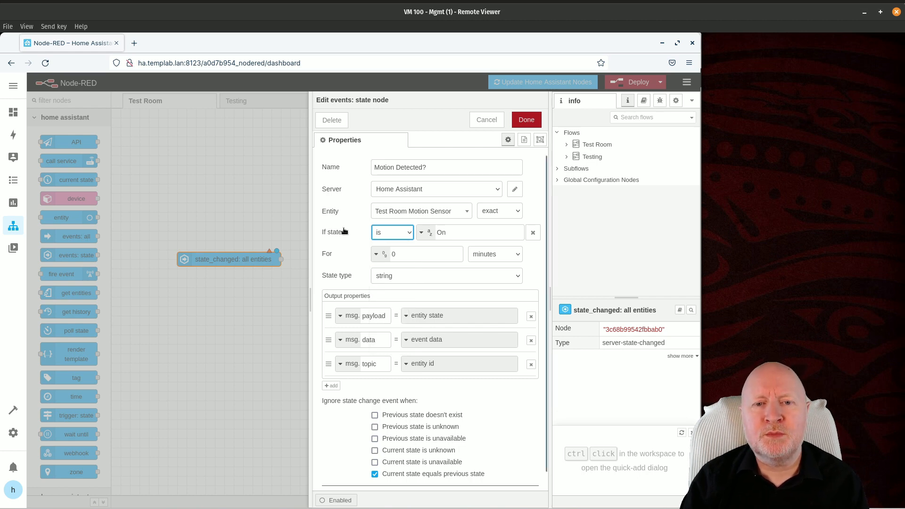
pyautogui.click(422, 234)
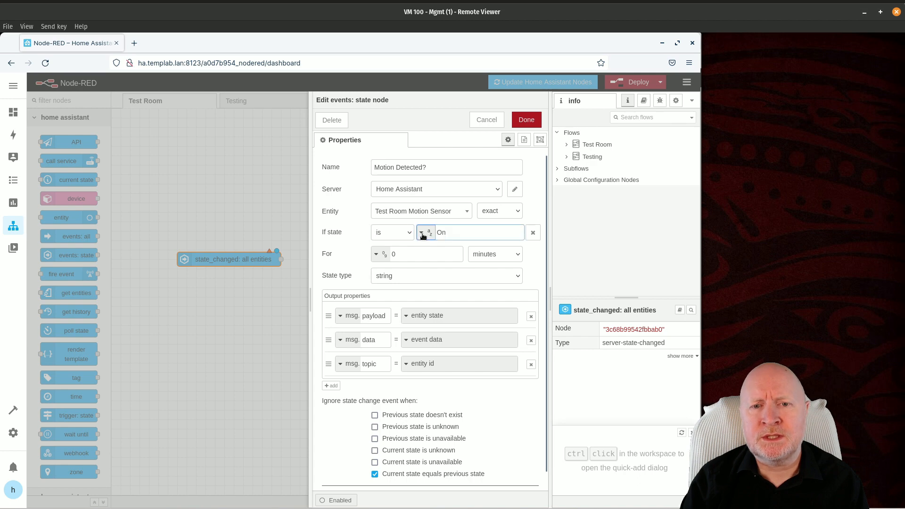
pyautogui.click(334, 191)
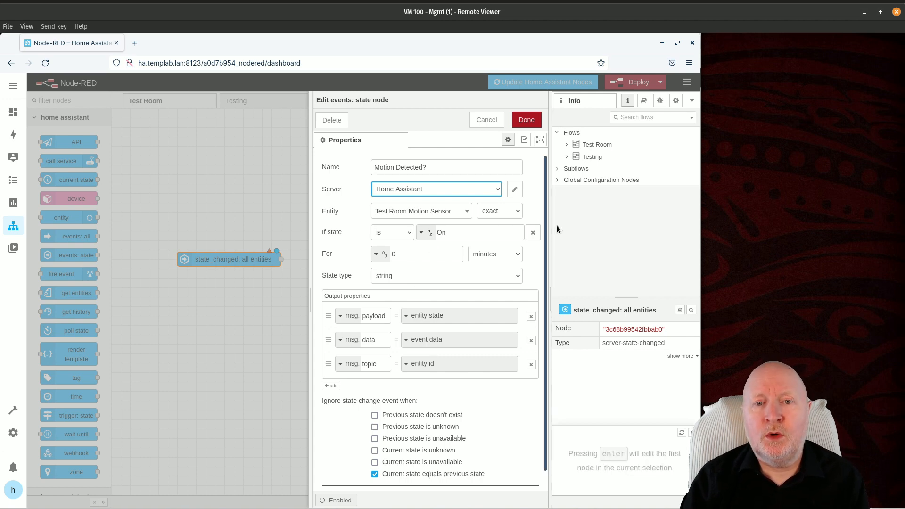
pyautogui.click(527, 119)
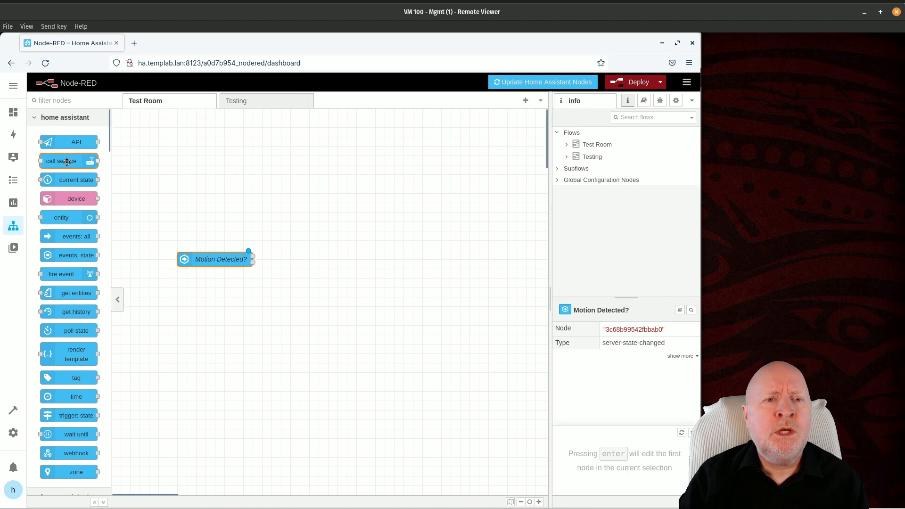
# Step: Add a call service node to the Test Room flow beside Motion Detected? and name it "Turn Light On"
pyautogui.moveTo(71, 160)
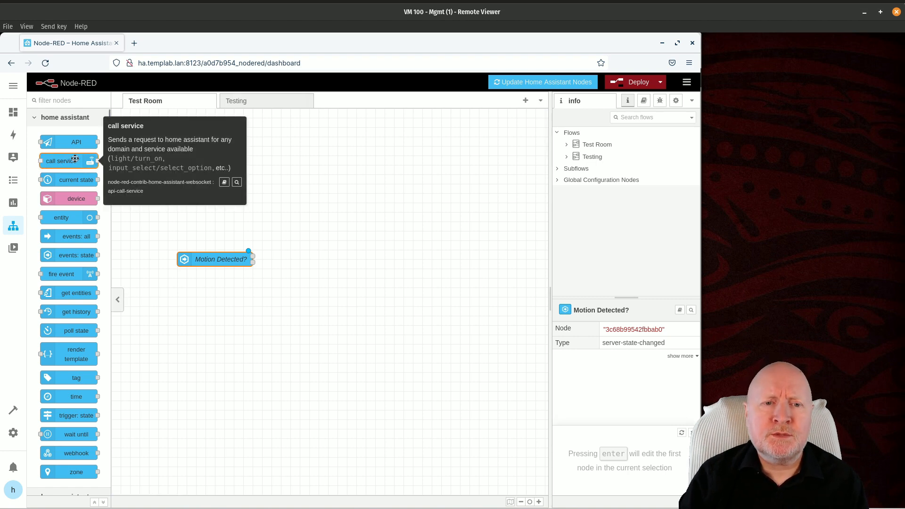
pyautogui.moveTo(71, 161); pyautogui.dragTo(370, 259)
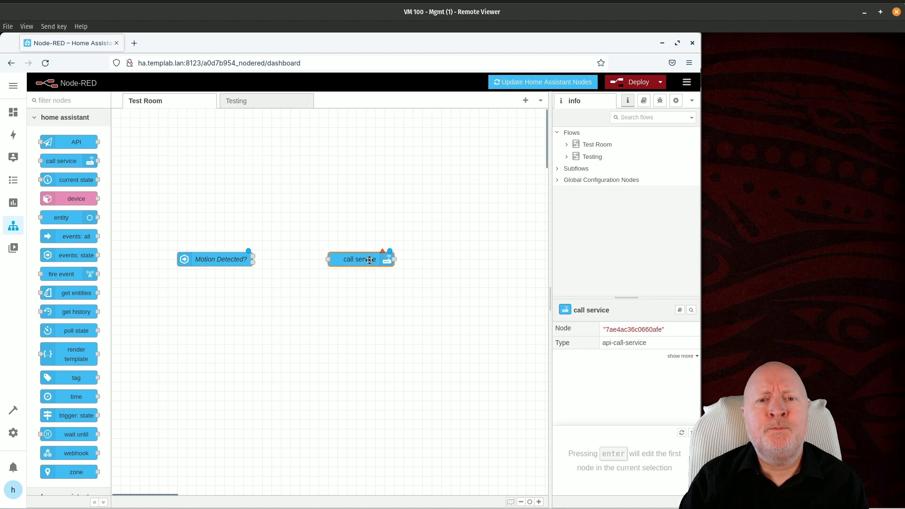
pyautogui.doubleClick(368, 259)
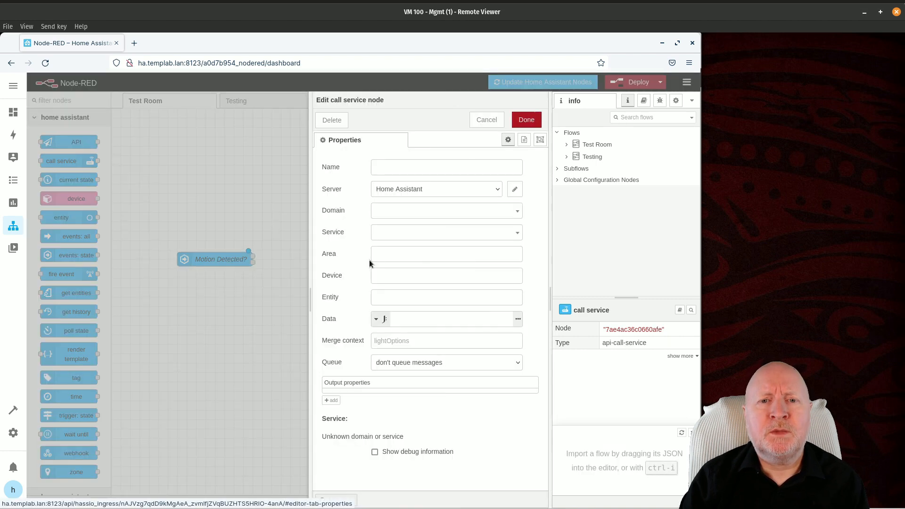
pyautogui.click(402, 166)
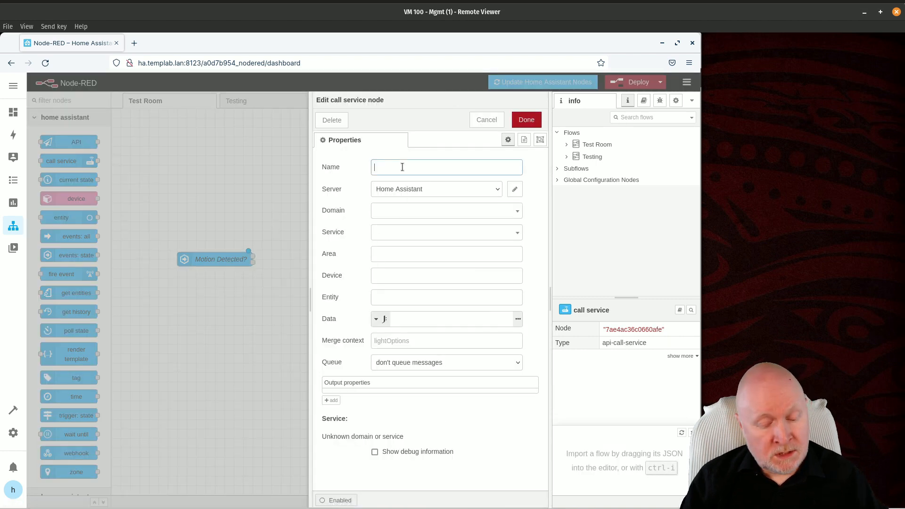
pyautogui.write('Tu')
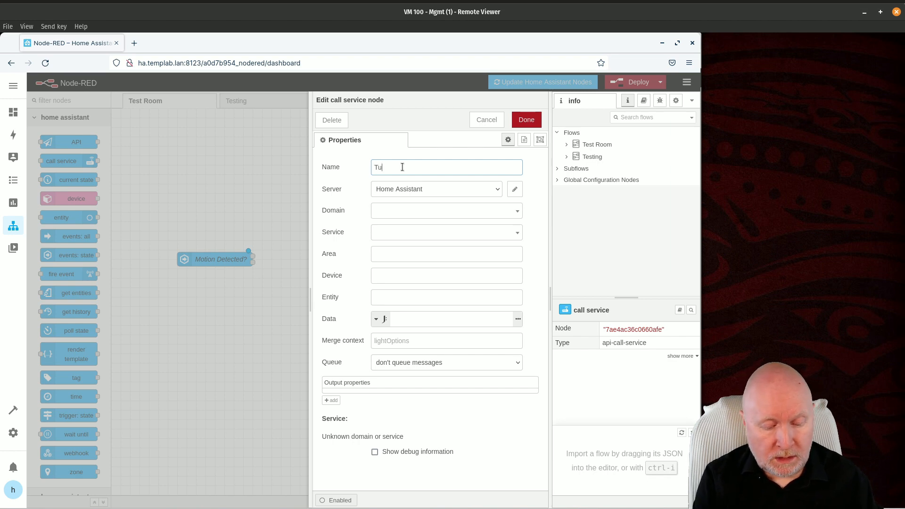
pyautogui.write('rn Light On')
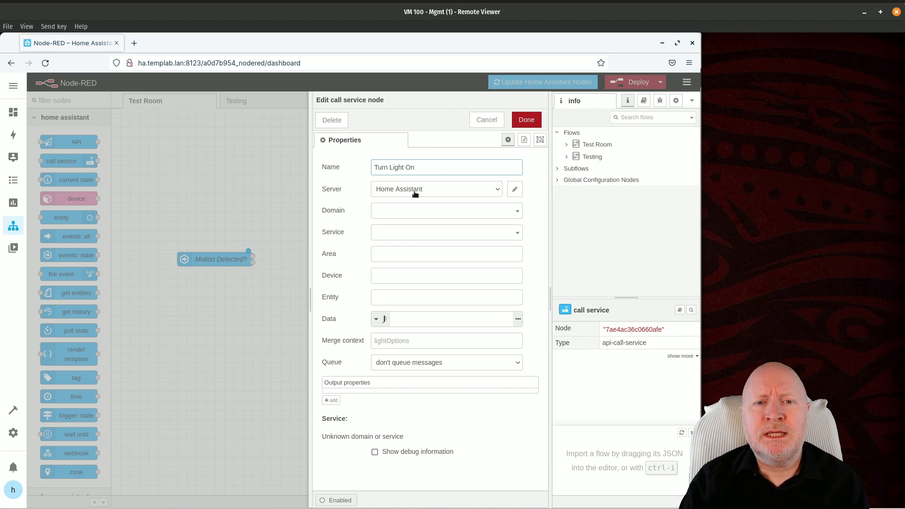
# Step: Set the Turn Light On node's domain to light and its service to turn_on
pyautogui.click(517, 211)
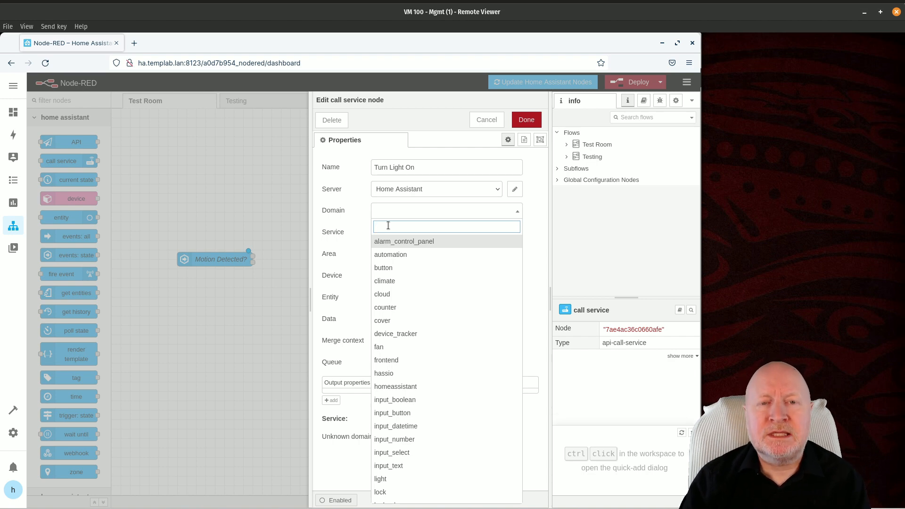
pyautogui.write('light')
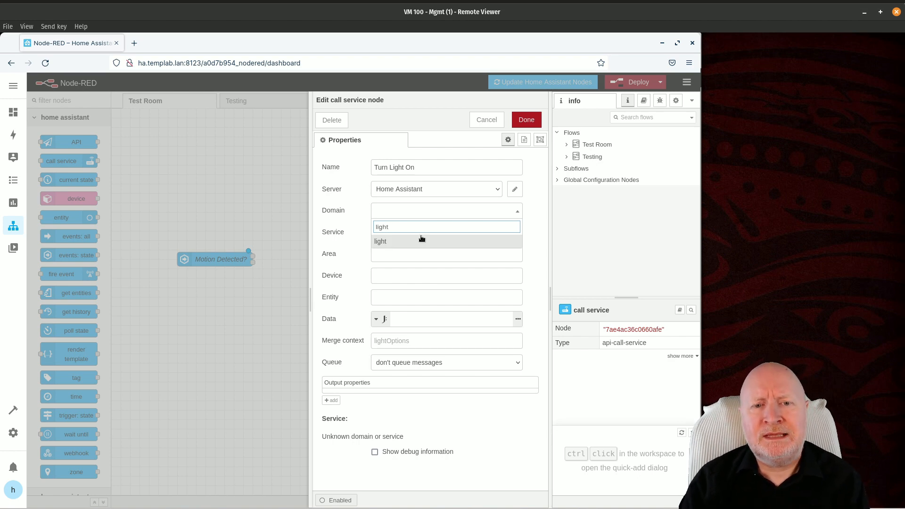
pyautogui.click(394, 242)
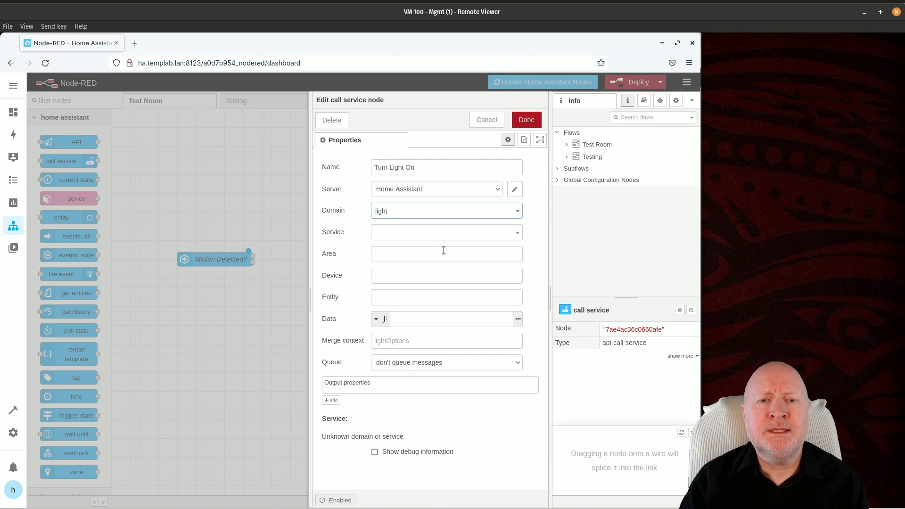
pyautogui.click(516, 236)
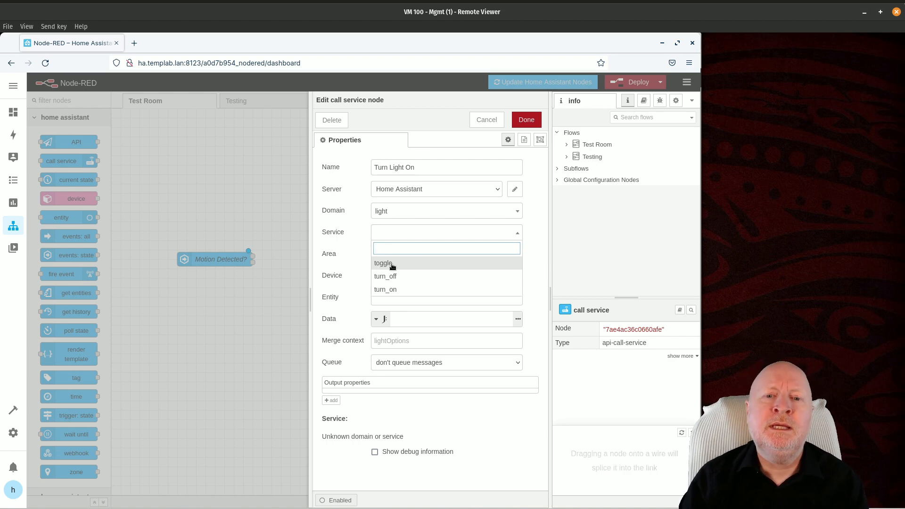
pyautogui.click(403, 289)
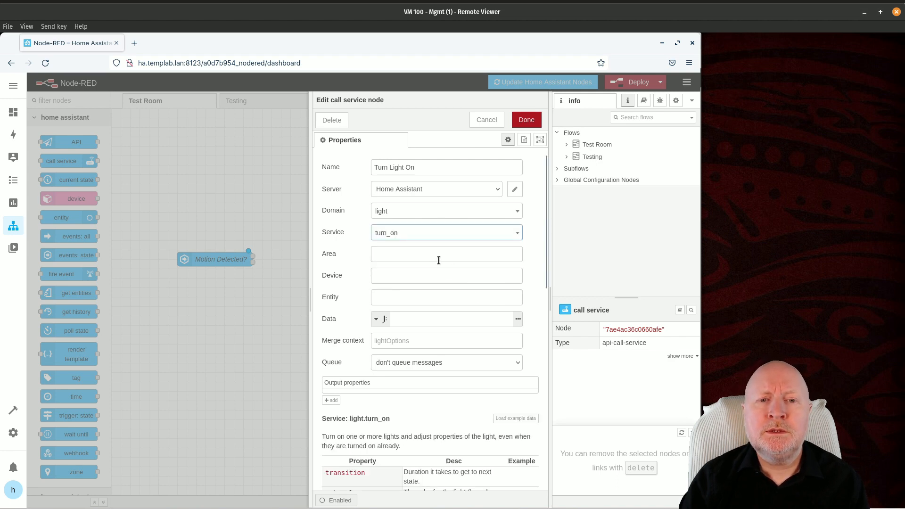
# Step: Assign the Test Room Light device to the Turn Light On node, leave the area empty and save the node
pyautogui.click(382, 274)
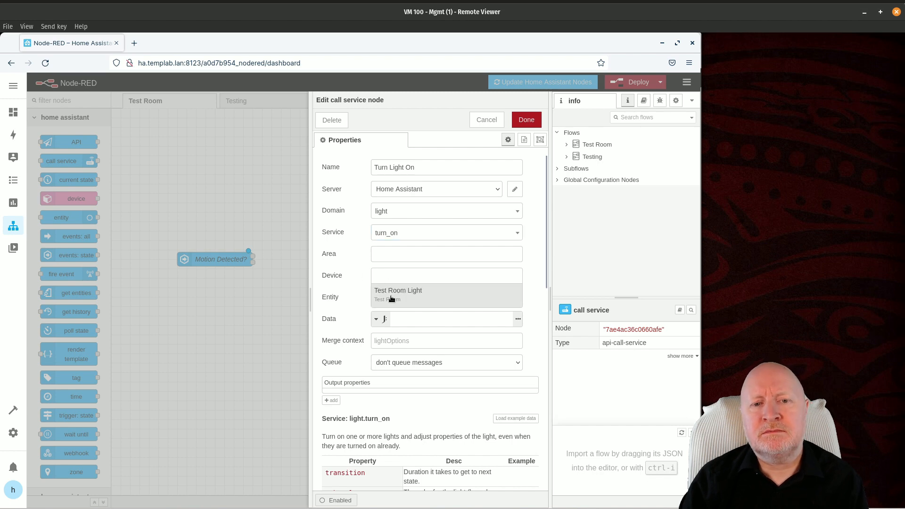
pyautogui.click(390, 293)
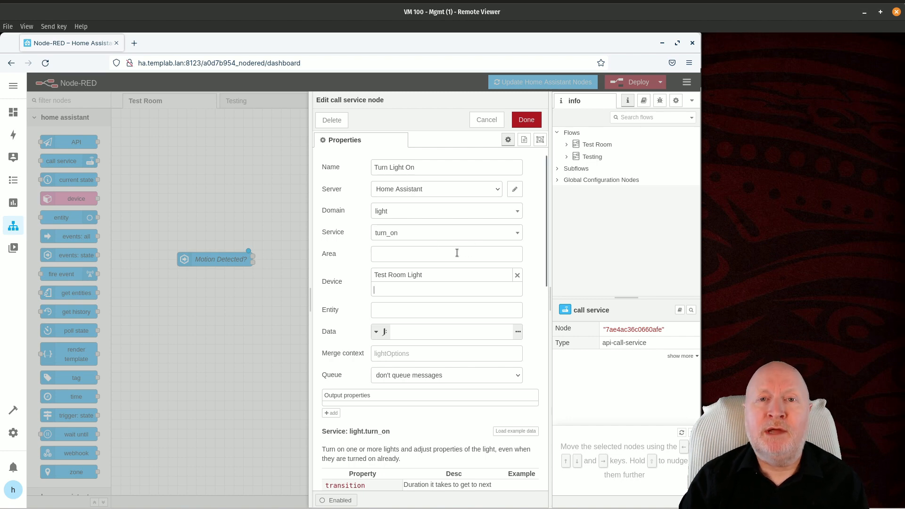
pyautogui.click(432, 255)
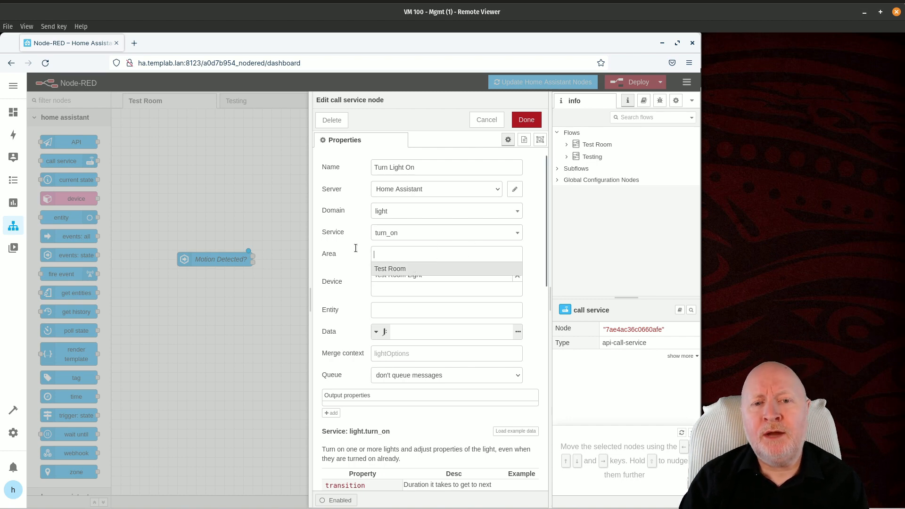
pyautogui.hotkey('shift', 'Tab')
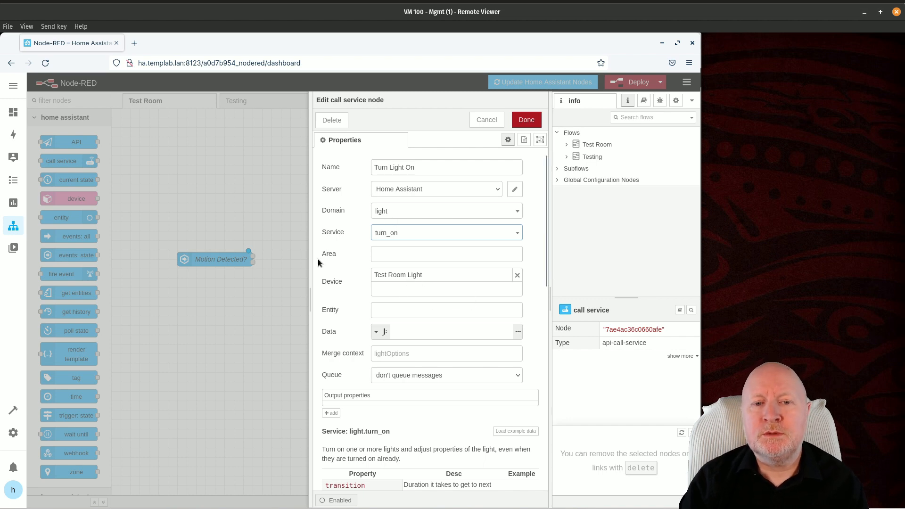
pyautogui.scroll(-5, 317, 258)
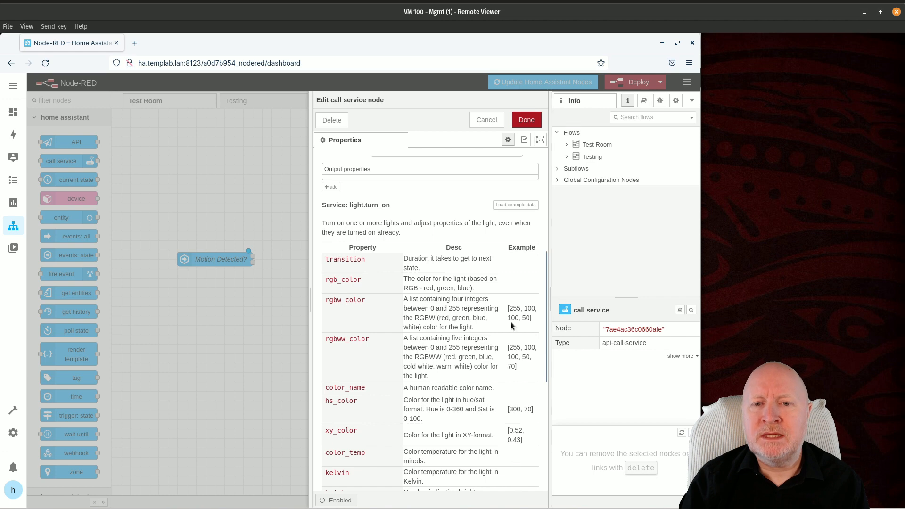
pyautogui.scroll(5, 456, 336)
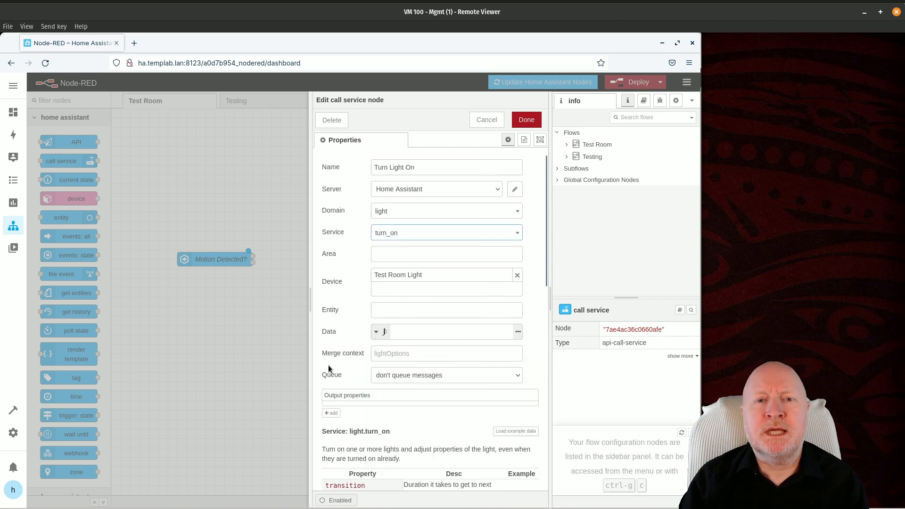
pyautogui.click(524, 120)
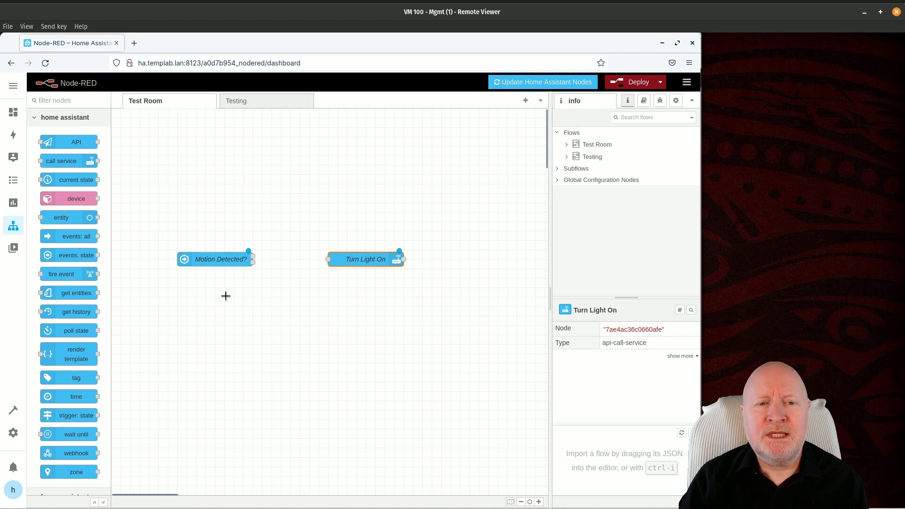
# Step: Review the Motion Detected? node's state condition and its two outputs without changing or connecting anything
pyautogui.doubleClick(219, 261)
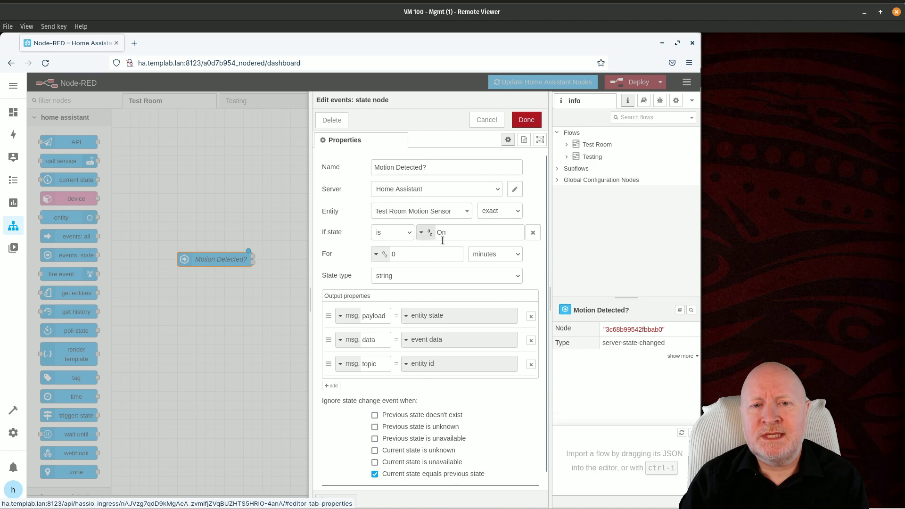
pyautogui.click(486, 120)
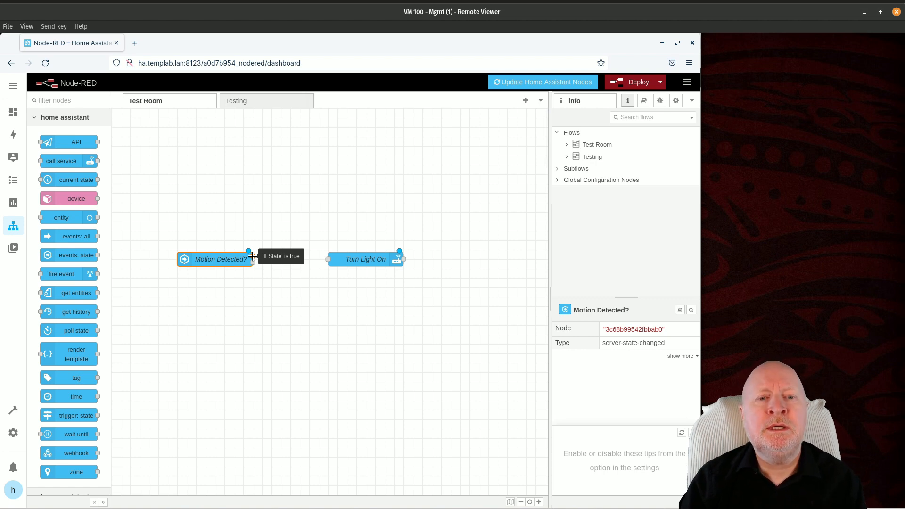
pyautogui.moveTo(253, 255); pyautogui.dragTo(297, 207)
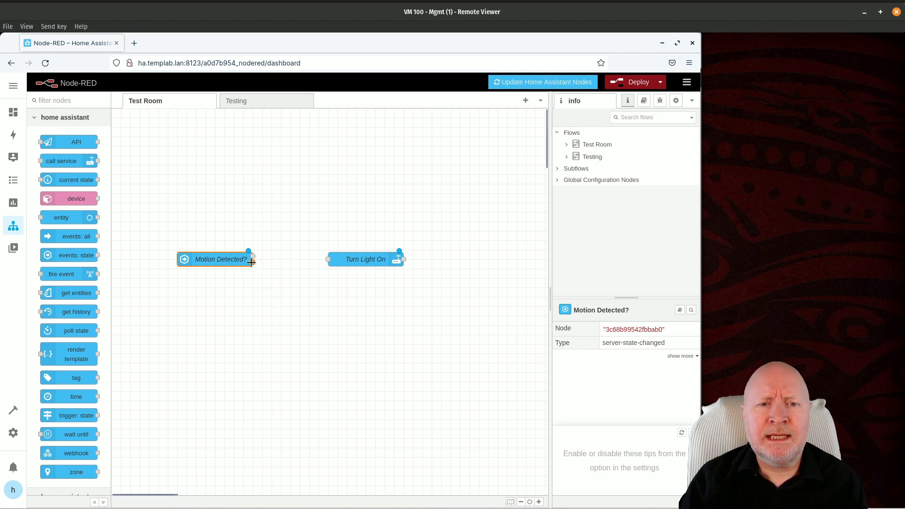
pyautogui.moveTo(253, 261); pyautogui.dragTo(303, 329)
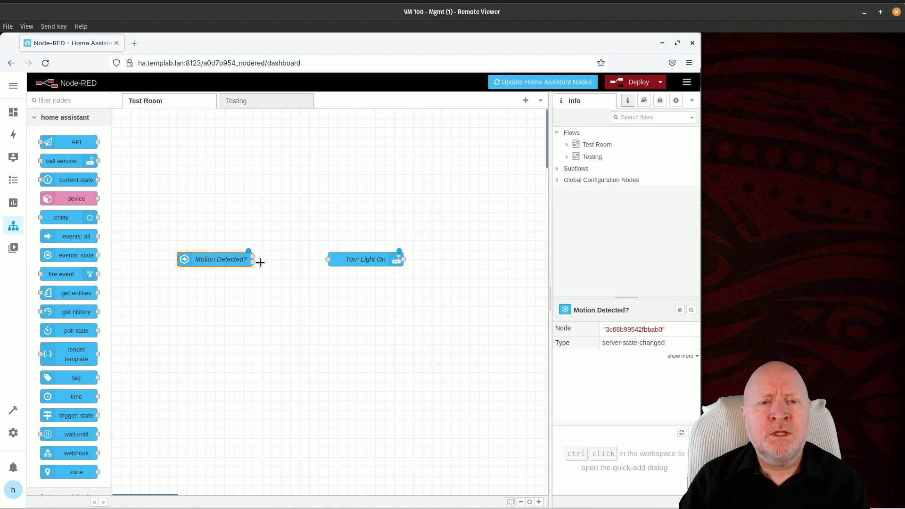
# Step: Connect the Motion Detected? node's 'If State' is true output to Turn Light On and deploy the changes
pyautogui.moveTo(253, 256); pyautogui.dragTo(329, 260)
pyautogui.click(328, 343)
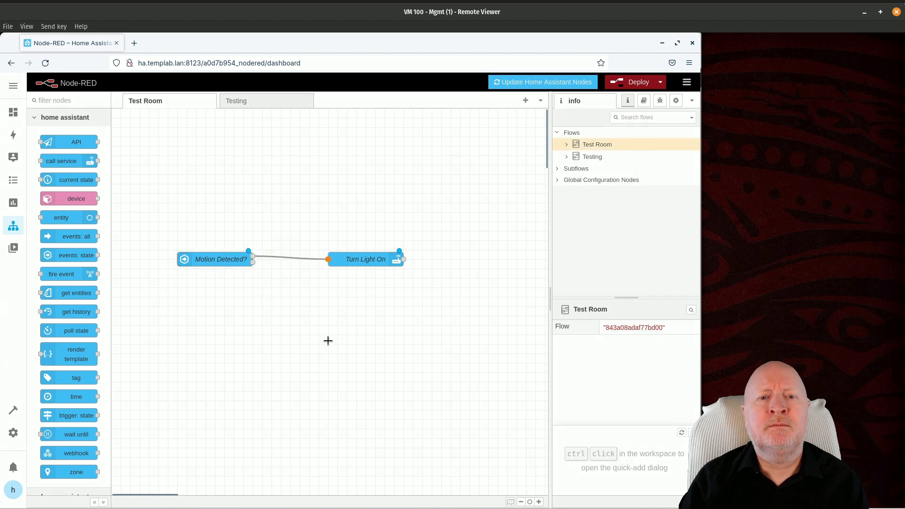
pyautogui.click(634, 82)
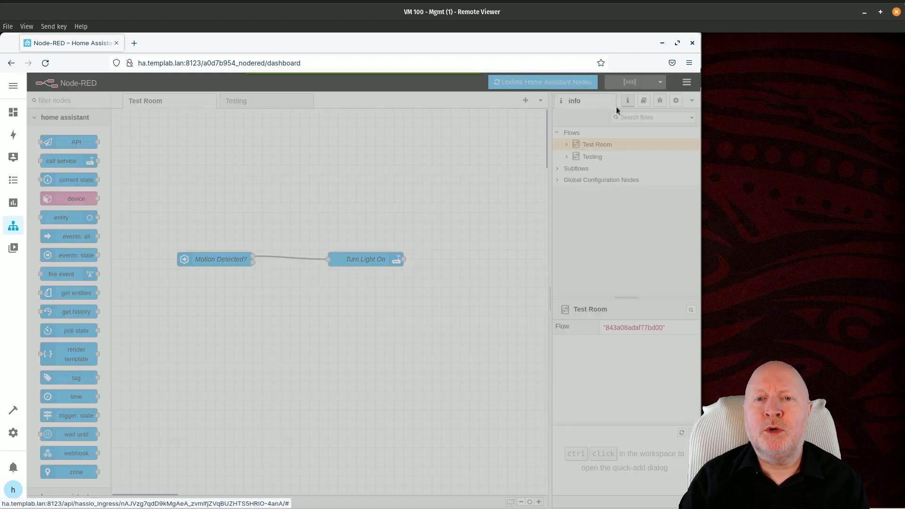
pyautogui.click(661, 83)
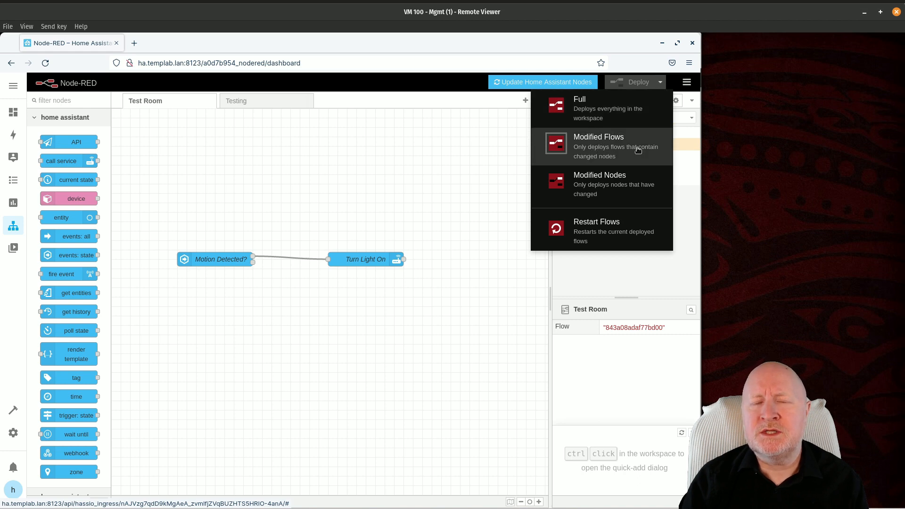
pyautogui.click(659, 83)
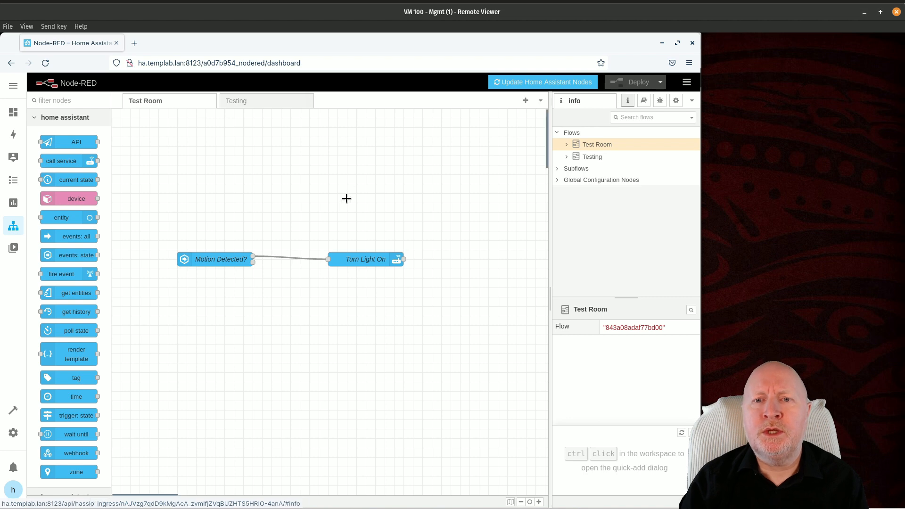
# Step: View the Testing flow and the deployed Test Room flow, and open the Home Assistant overview dashboard to check the Test Room devices
pyautogui.click(264, 102)
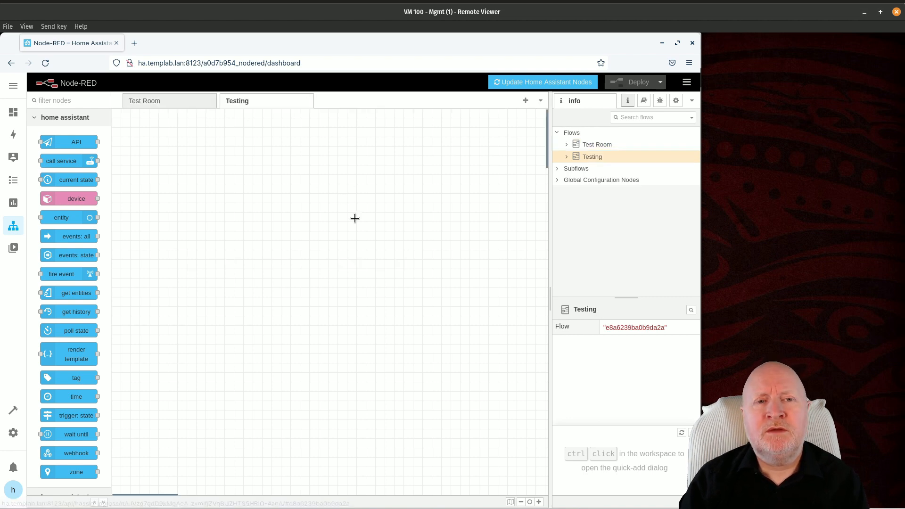
pyautogui.click(179, 104)
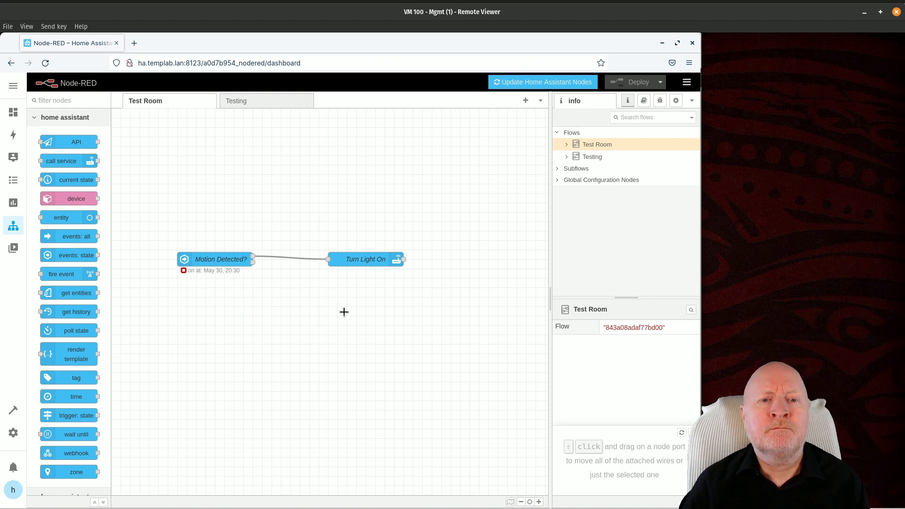
pyautogui.click(14, 113)
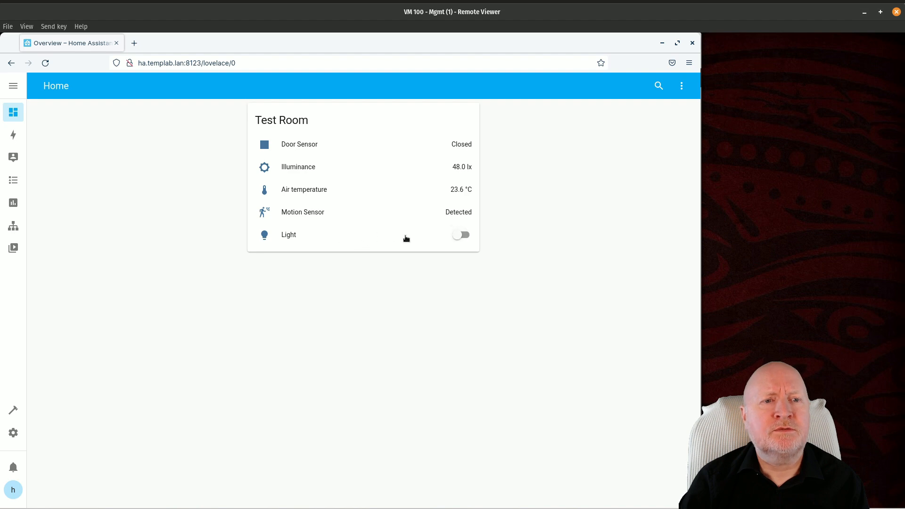
# Step: Return to the Test Room flow in Node-RED and examine the Motion Detected? node's two outputs
pyautogui.click(20, 226)
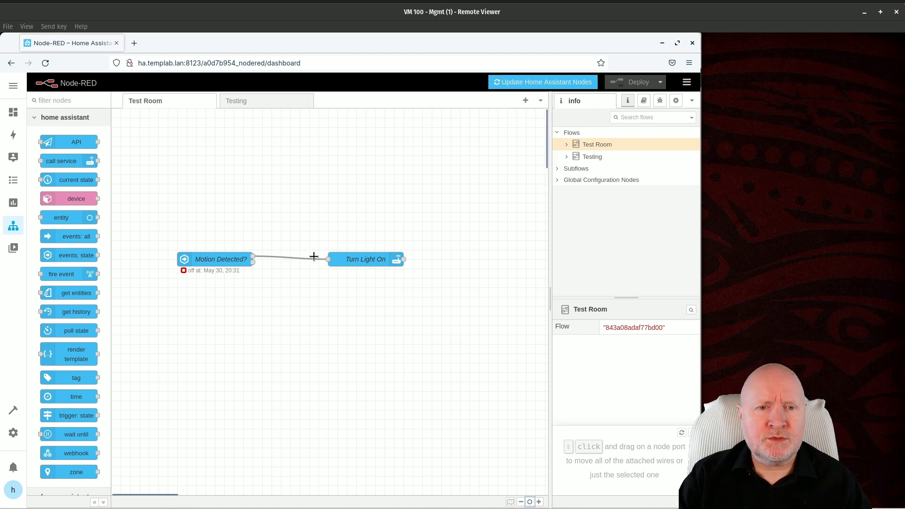
pyautogui.click(543, 503)
pyautogui.click(542, 504)
pyautogui.click(542, 504)
pyautogui.click(542, 503)
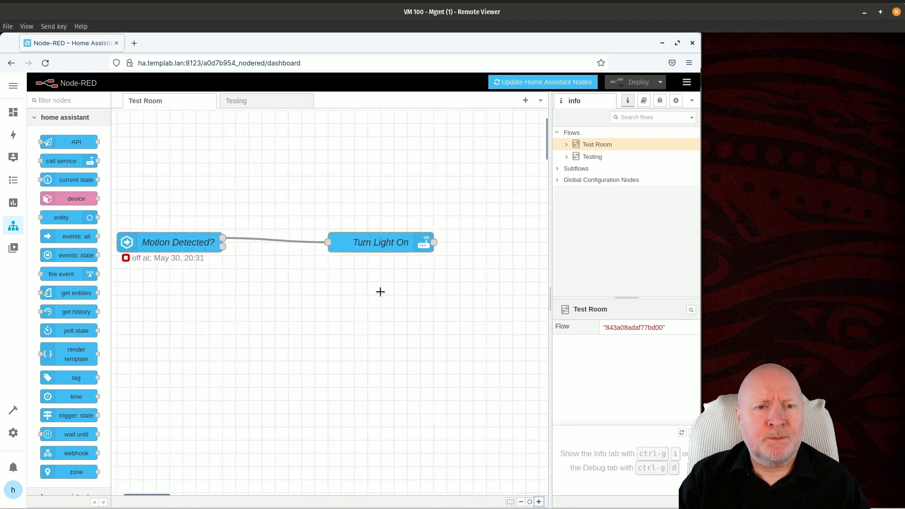
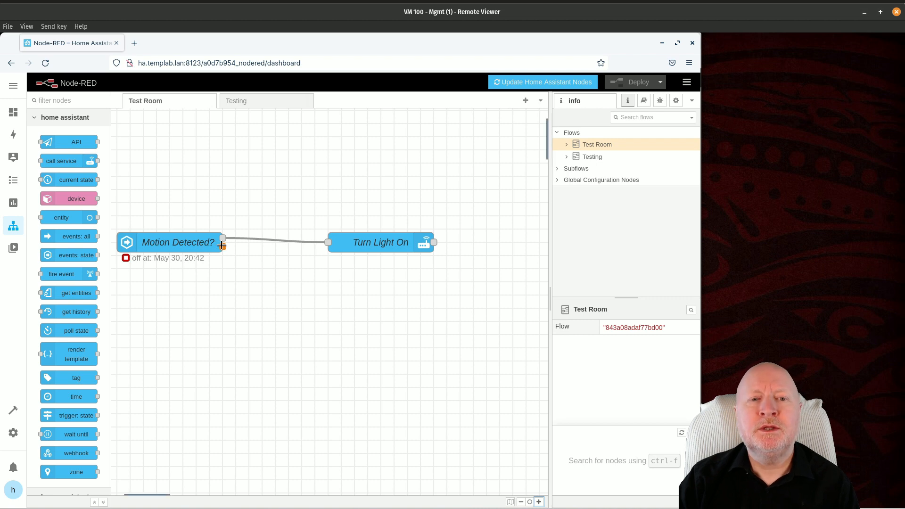
pyautogui.moveTo(223, 246); pyautogui.dragTo(418, 339)
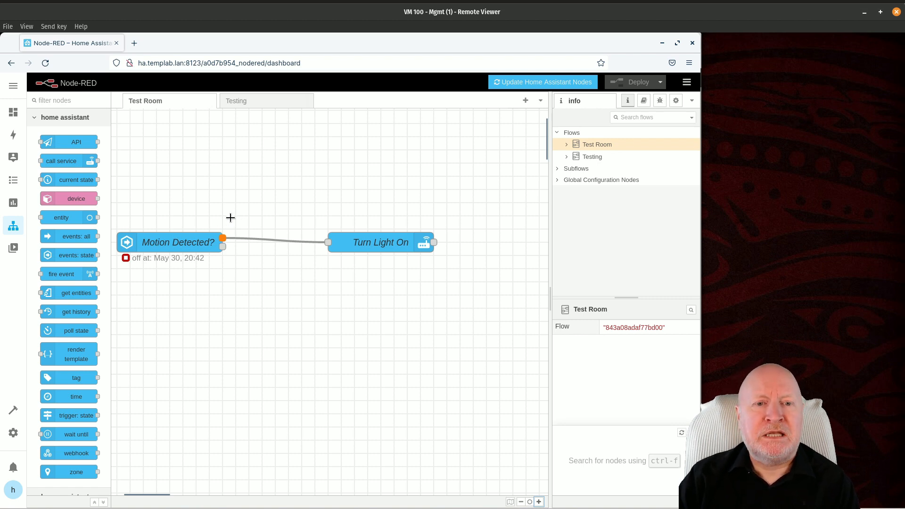
# Step: Set the Motion Detected? node's If state value to lowercase "on", save the node and deploy the flow
pyautogui.click(179, 249)
pyautogui.doubleClick(178, 248)
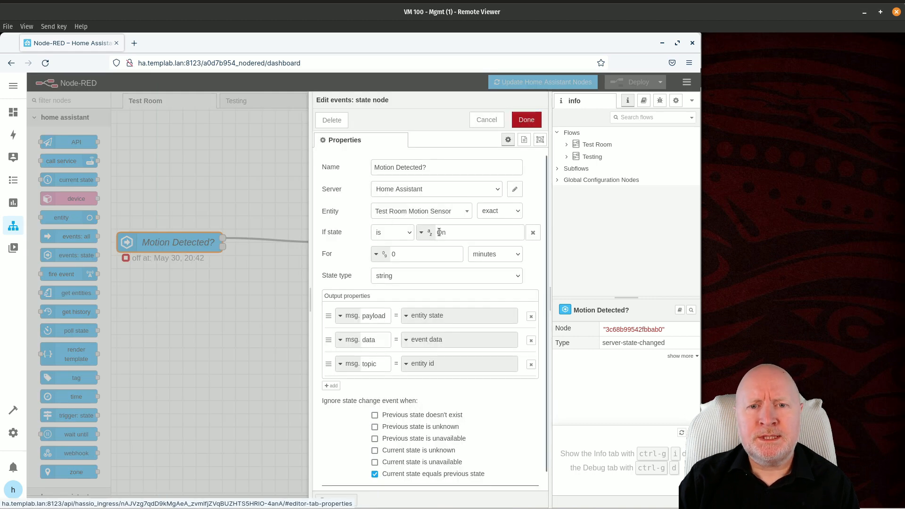
pyautogui.click(448, 233)
pyautogui.press('BackSpace')
pyautogui.press('BackSpace')
pyautogui.write('on')
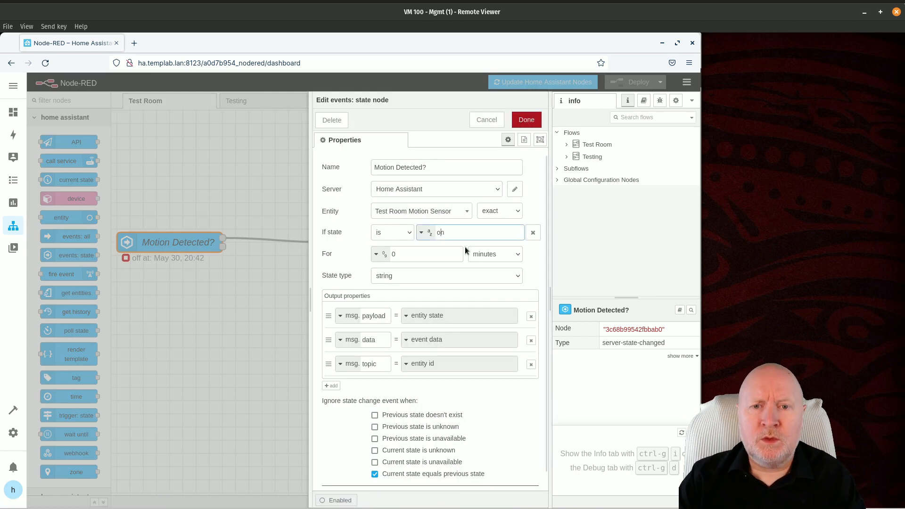
pyautogui.click(527, 120)
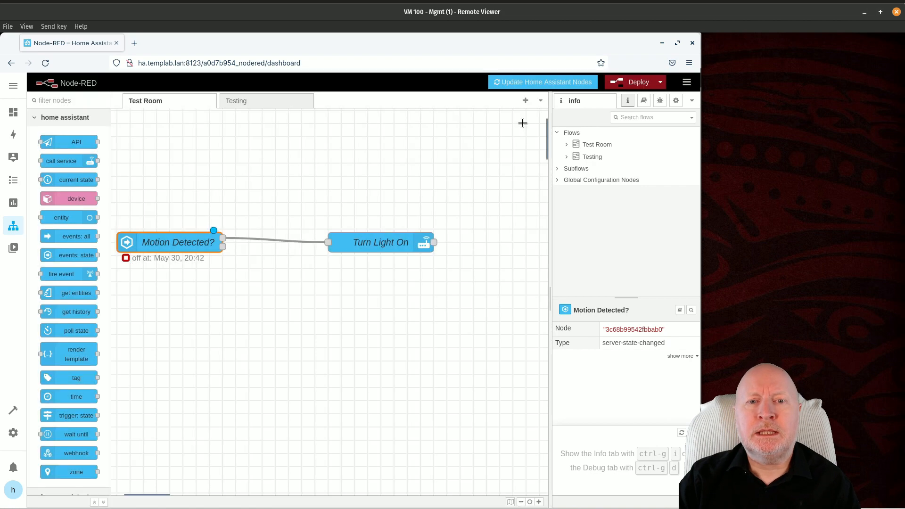
pyautogui.click(630, 86)
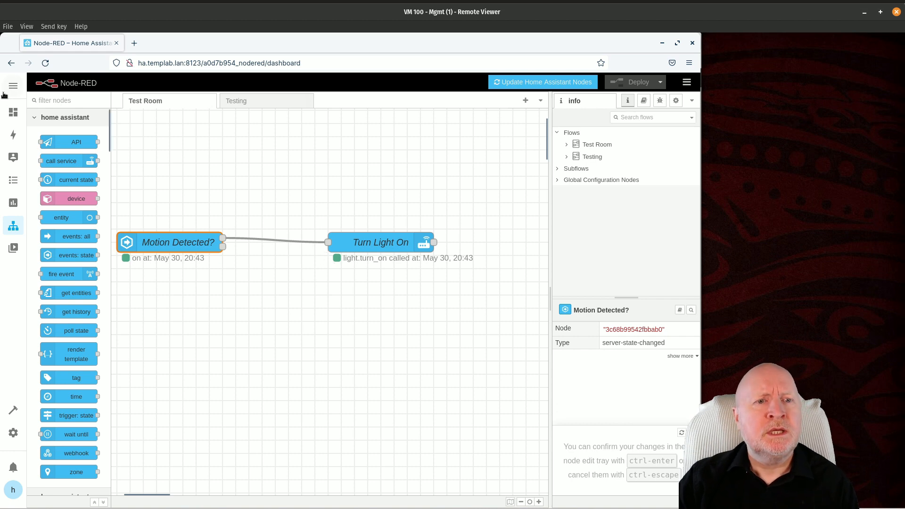
# Step: Check the Test Room devices on the overview dashboard, switch the Light off and return to Node-RED
pyautogui.click(16, 104)
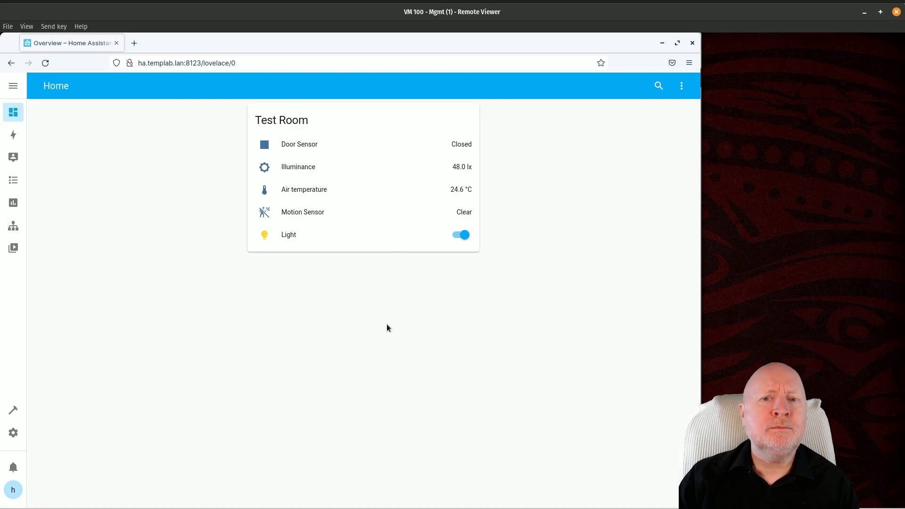
pyautogui.click(457, 236)
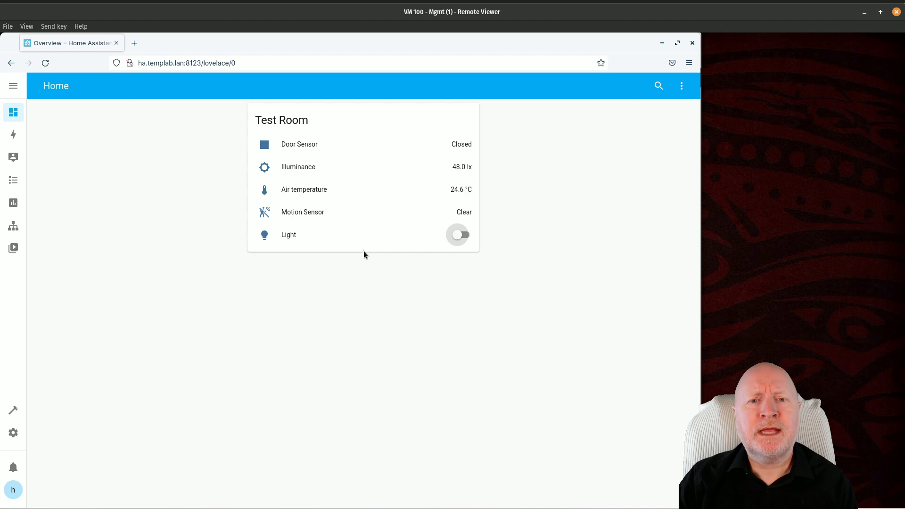
pyautogui.click(13, 225)
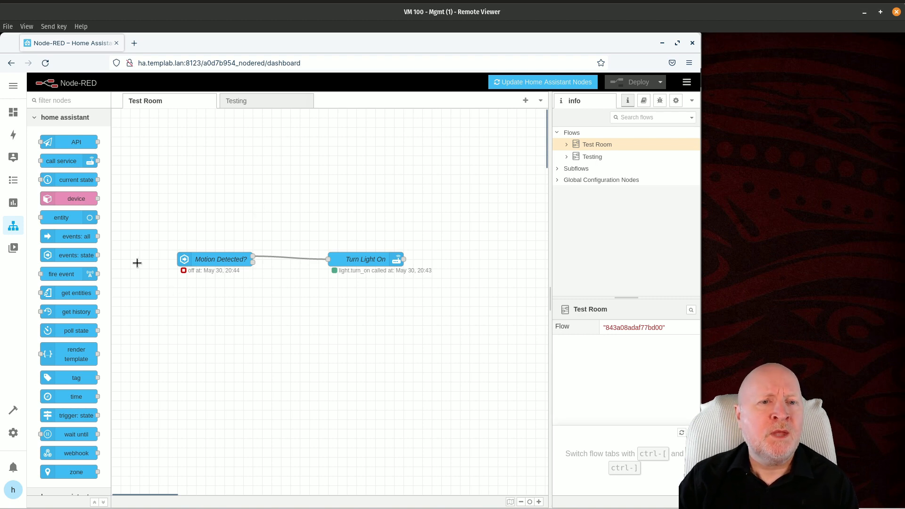
# Step: Find the debug node, place it below Turn Light On in the Test Room flow and clear the node filter
pyautogui.click(75, 99)
pyautogui.write('debug')
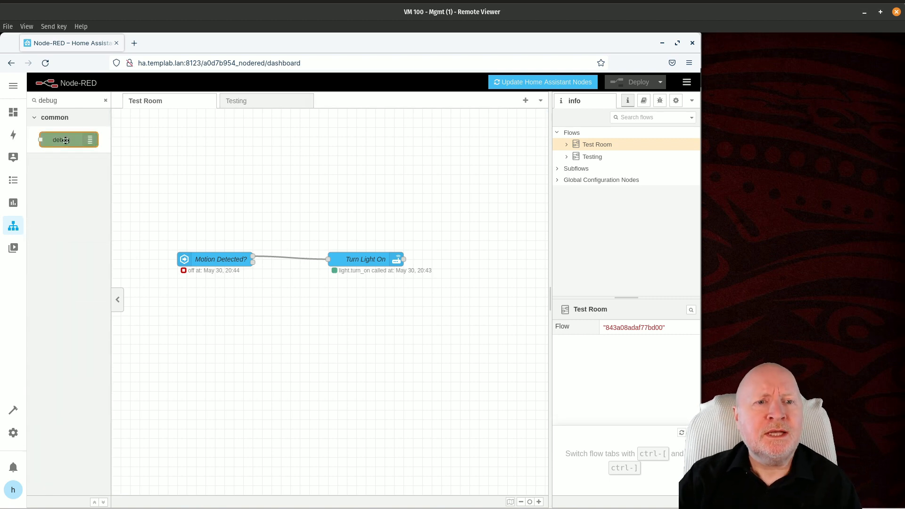
pyautogui.moveTo(66, 140); pyautogui.dragTo(331, 334)
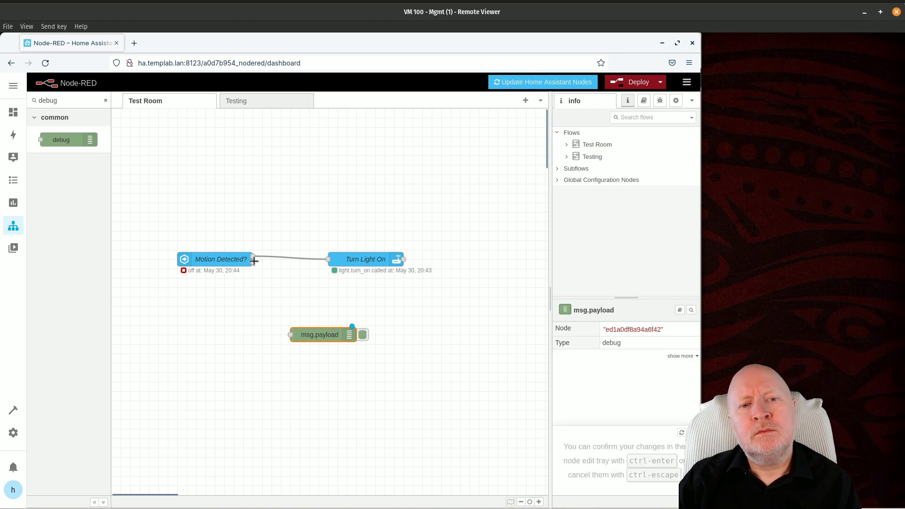
pyautogui.click(259, 210)
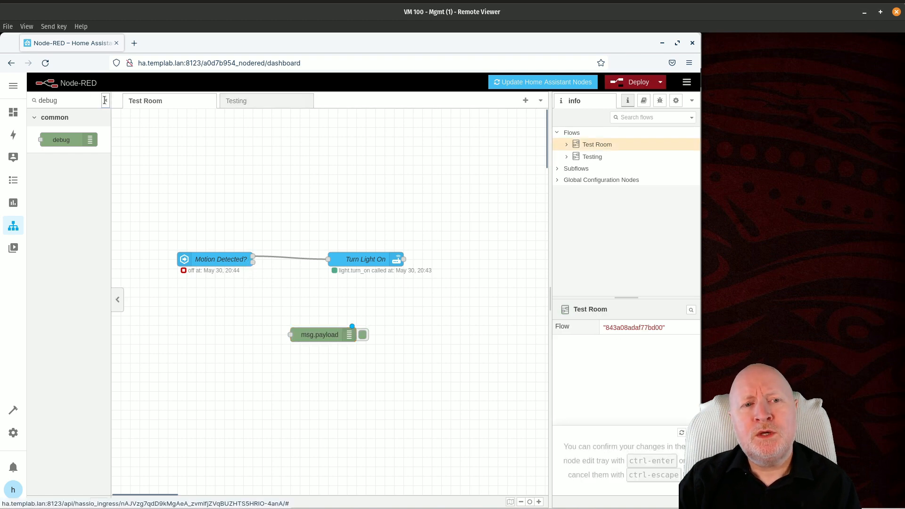
pyautogui.click(105, 100)
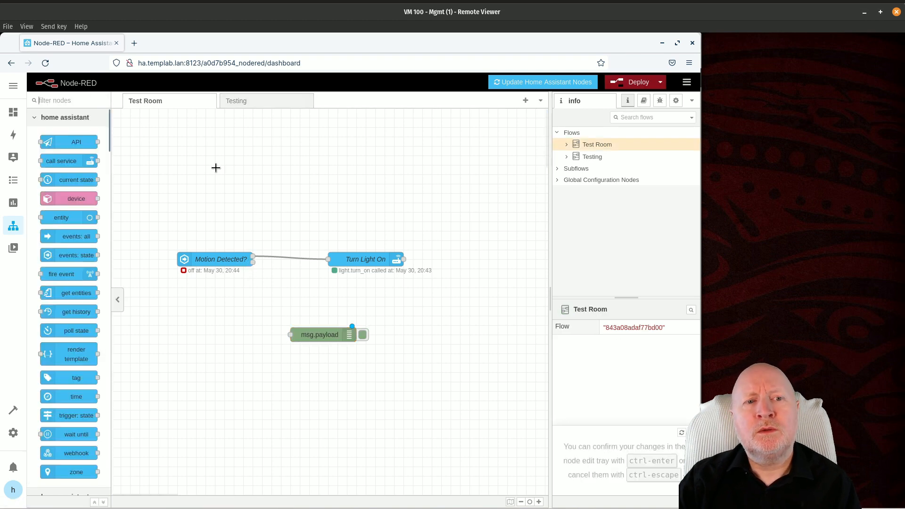
# Step: Set the Motion Detected? node's If state value to capitalised "On" and save the node
pyautogui.click(227, 260)
pyautogui.doubleClick(228, 260)
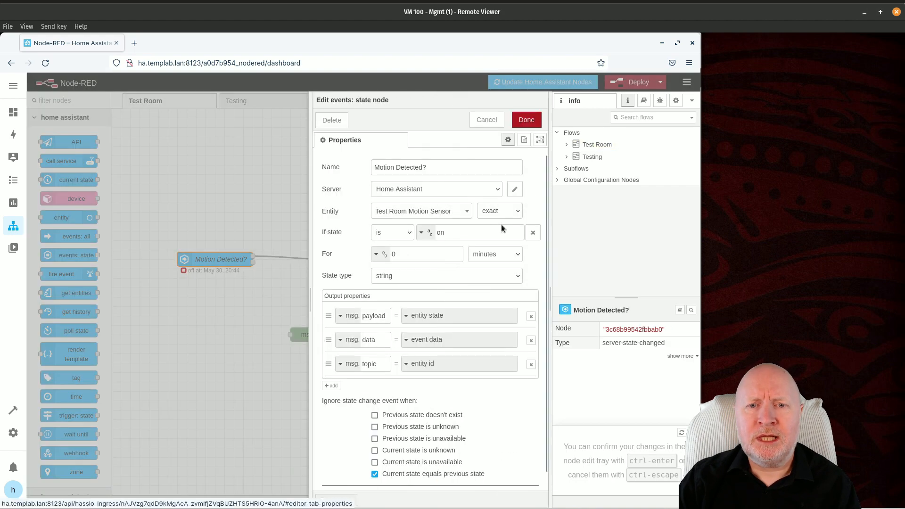
pyautogui.click(439, 233)
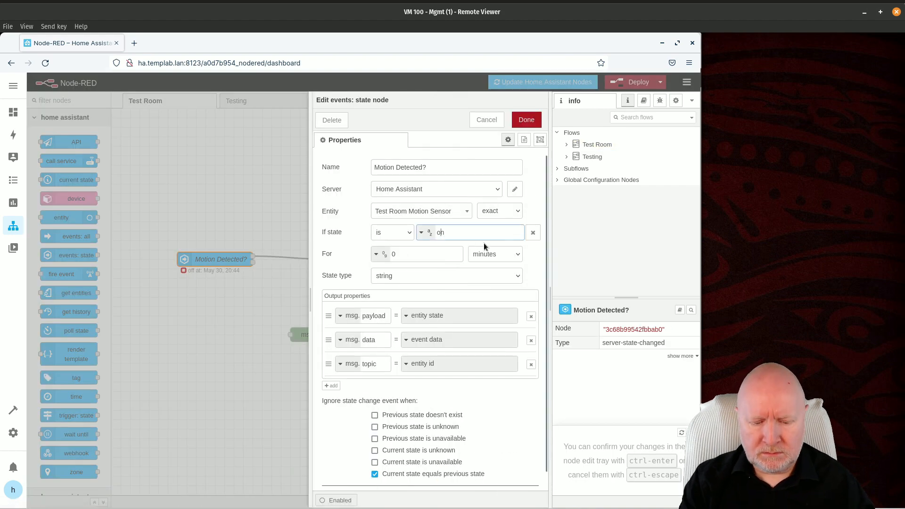
pyautogui.press('BackSpace')
pyautogui.write('O')
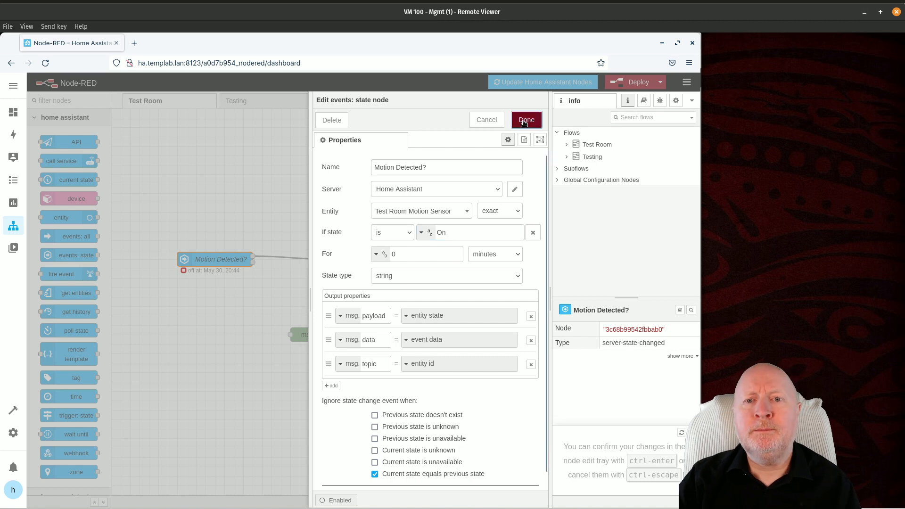
pyautogui.click(526, 120)
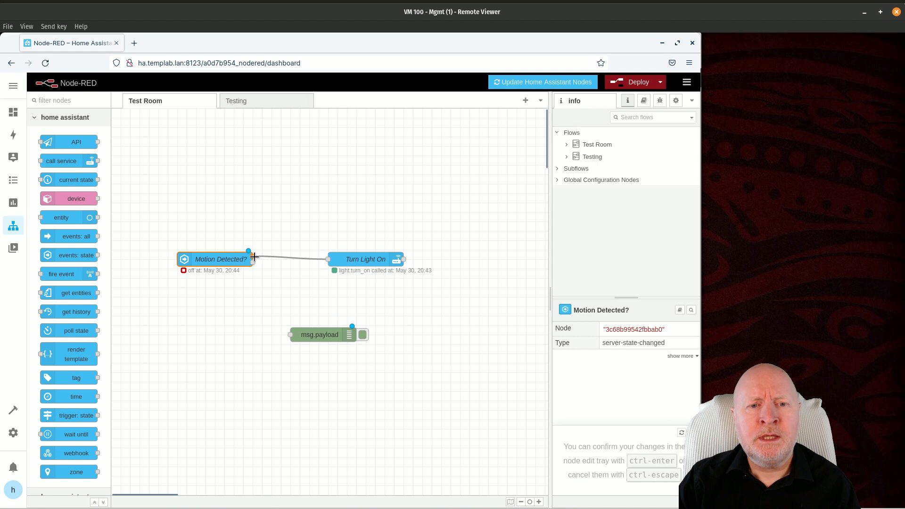
# Step: Connect both Motion Detected? outputs to the debug node, deploy the flow and show the debug messages
pyautogui.moveTo(255, 256); pyautogui.dragTo(290, 335)
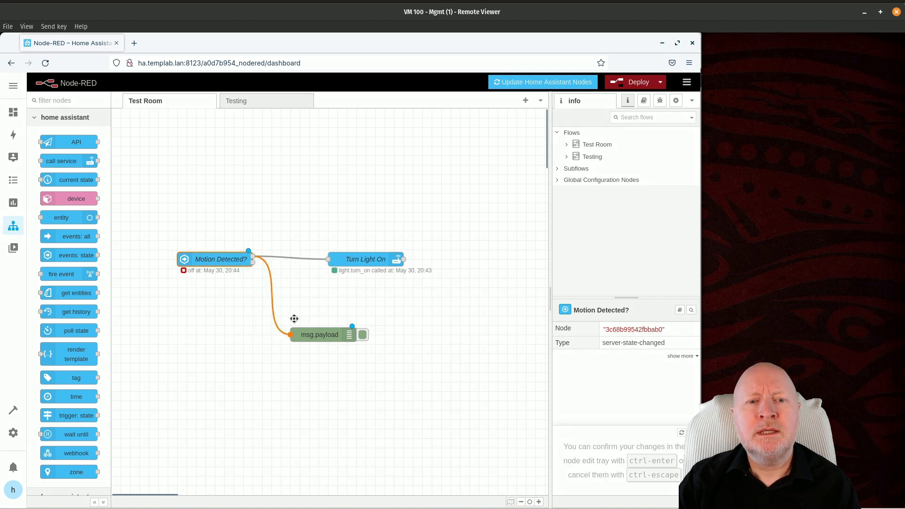
pyautogui.click(249, 253)
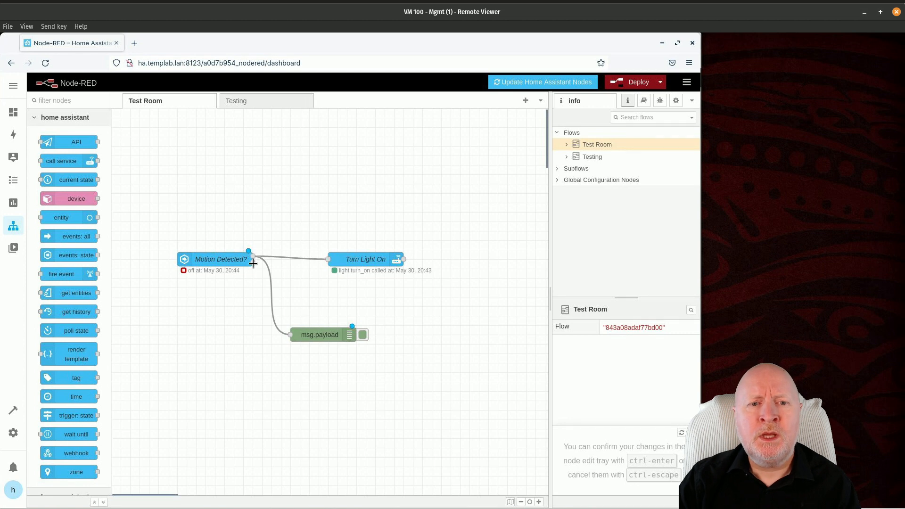
pyautogui.moveTo(252, 262); pyautogui.dragTo(290, 334)
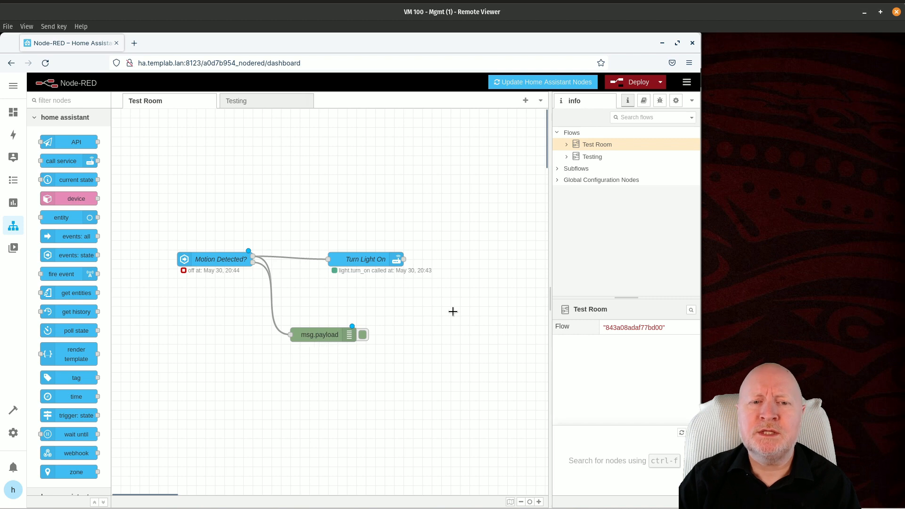
pyautogui.click(640, 82)
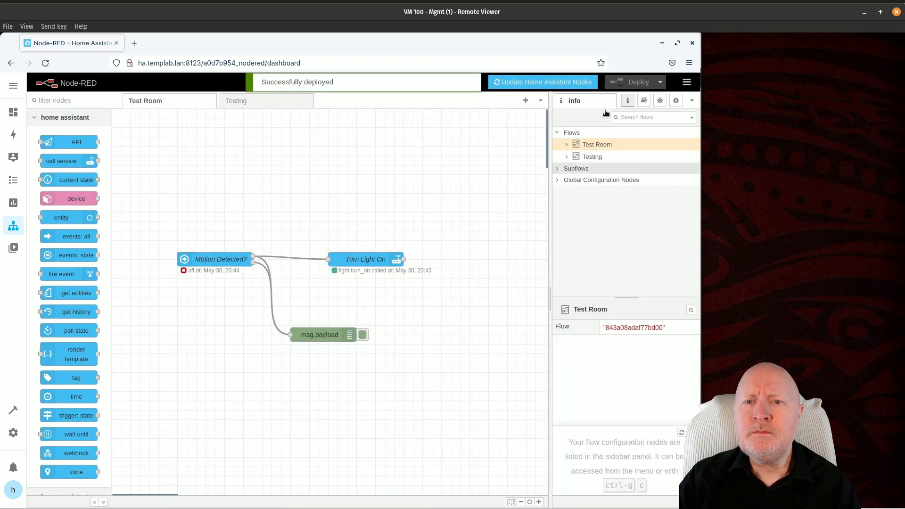
pyautogui.click(660, 102)
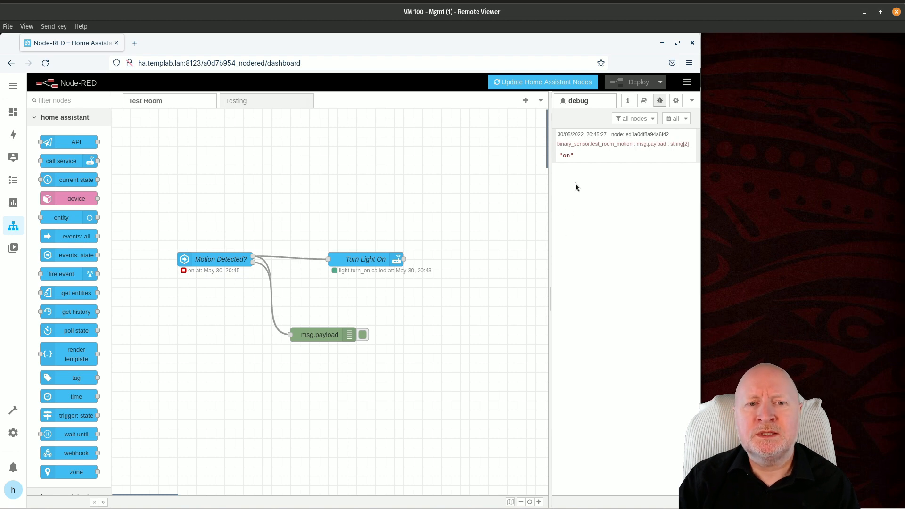
pyautogui.moveTo(566, 157)
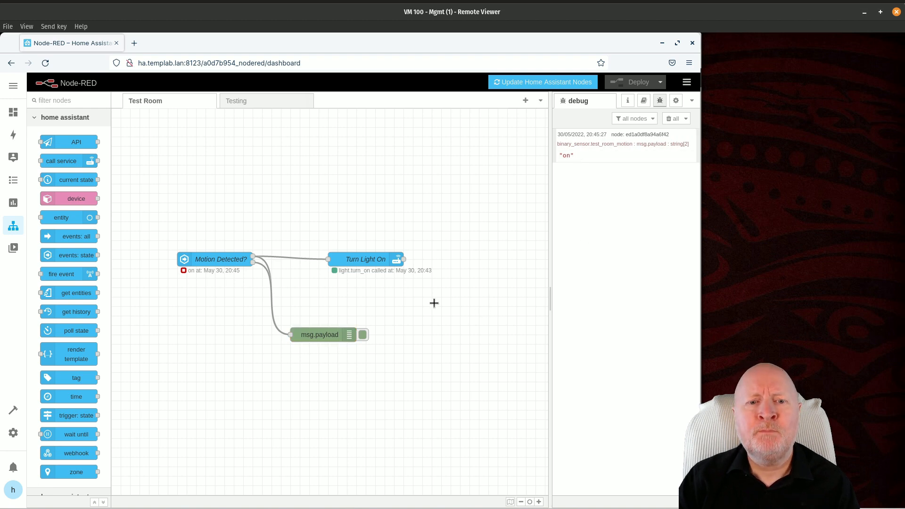
# Step: Set the debug node's output to the complete msg object, save it and deploy the flow
pyautogui.doubleClick(318, 335)
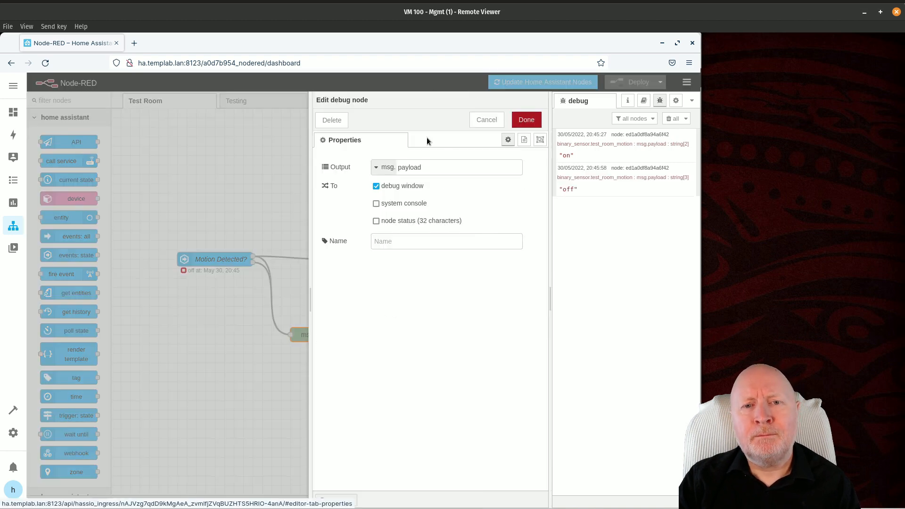
pyautogui.click(386, 168)
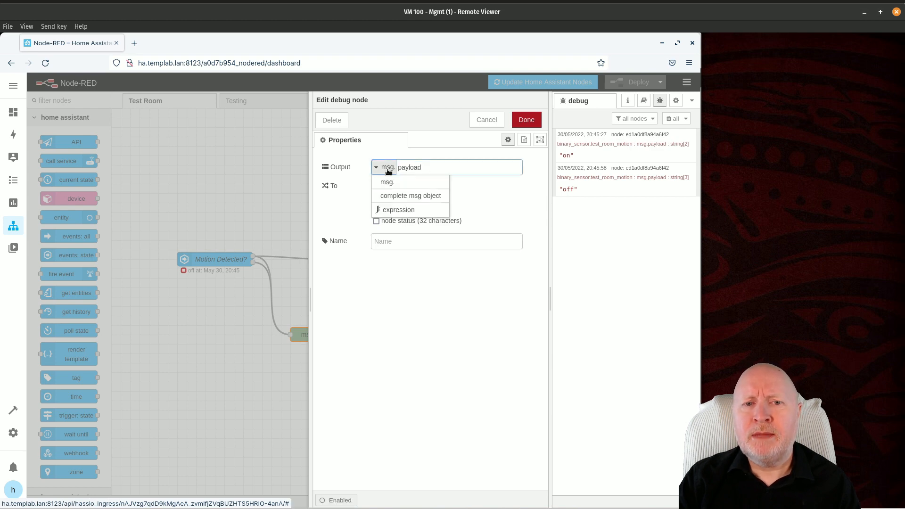
pyautogui.click(385, 196)
pyautogui.click(525, 120)
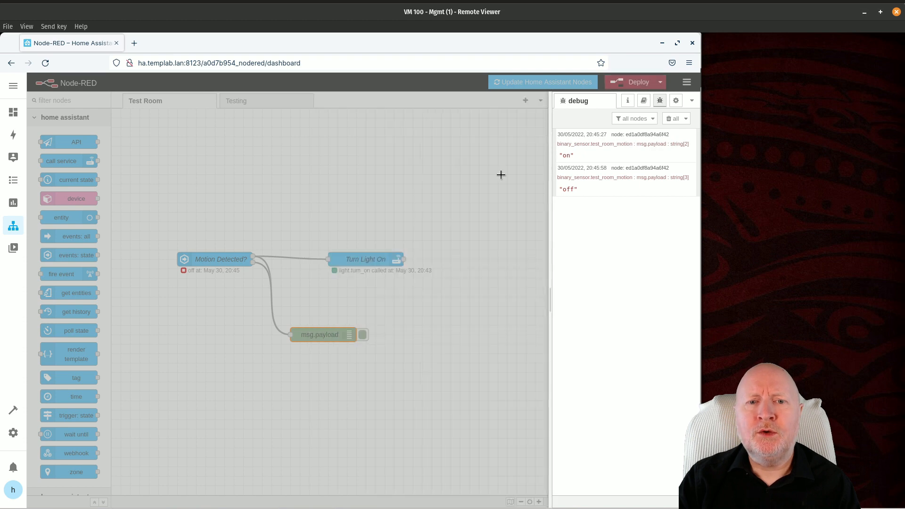
pyautogui.click(629, 81)
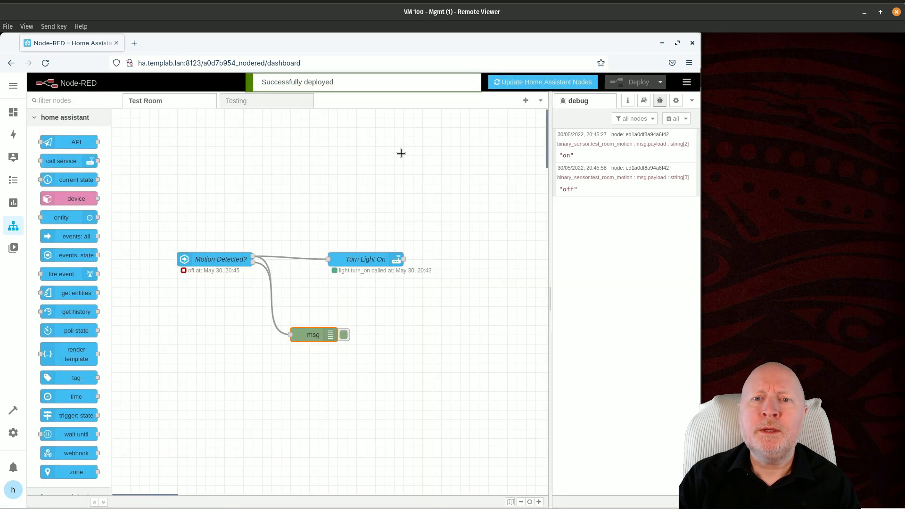
# Step: Clear all debug messages and expand the new motion message's data, old_state and new_state objects
pyautogui.click(672, 118)
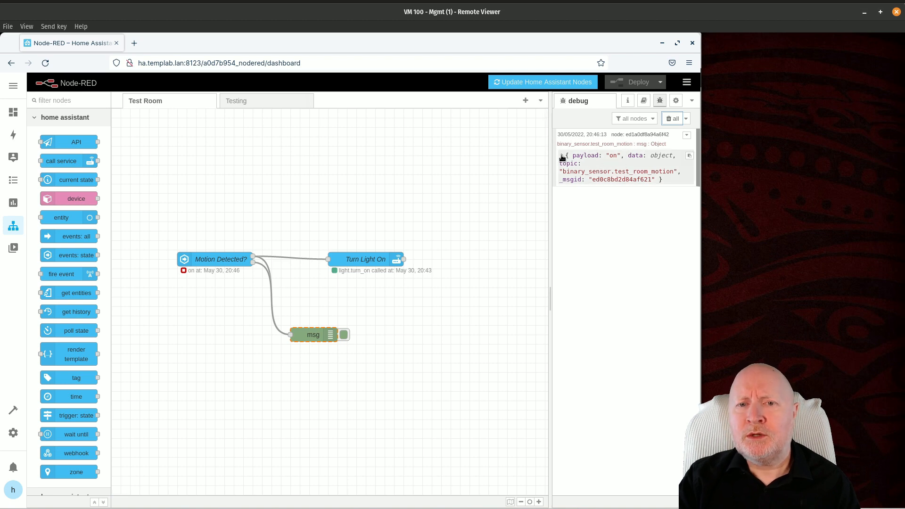
pyautogui.click(561, 156)
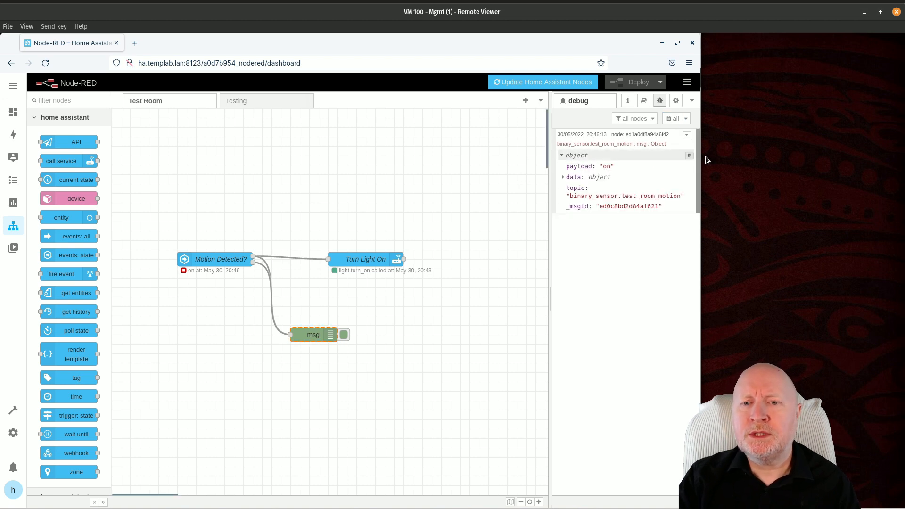
pyautogui.click(562, 178)
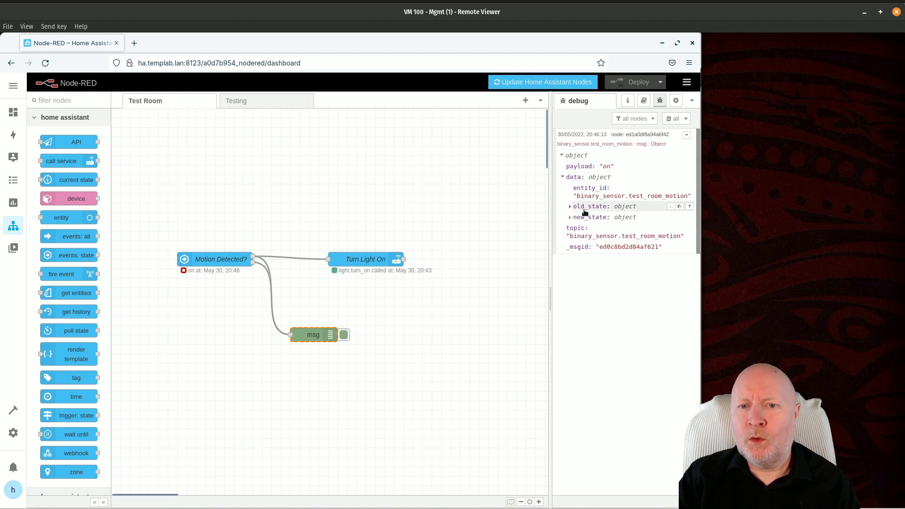
pyautogui.click(569, 207)
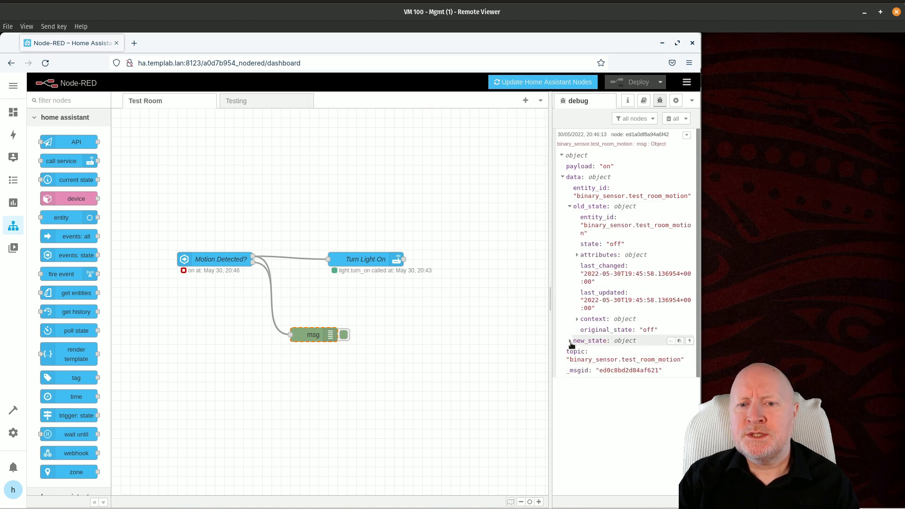
pyautogui.click(571, 341)
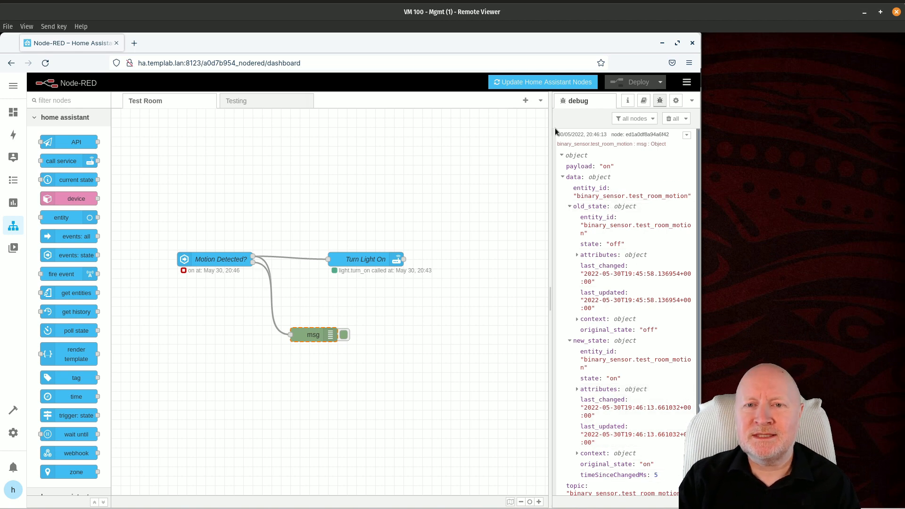
# Step: Set the debug node's output to msg.payload and save the node
pyautogui.doubleClick(318, 332)
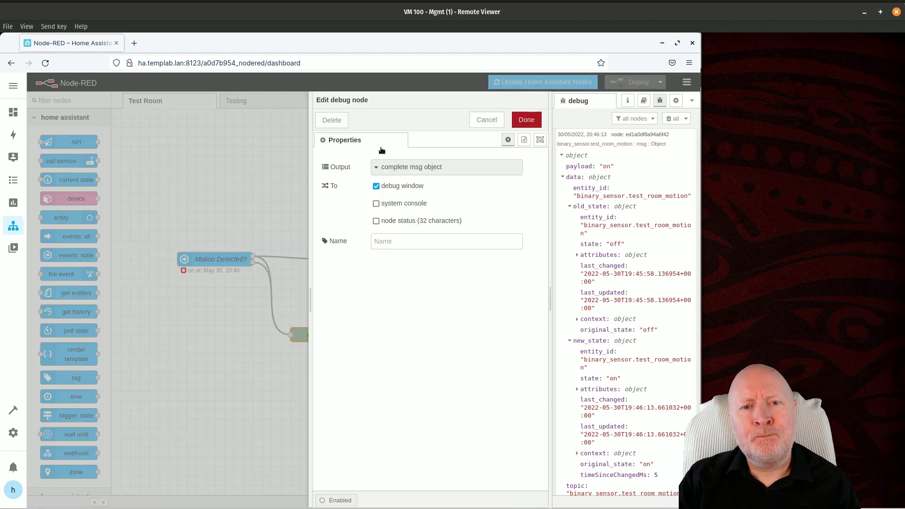
pyautogui.click(378, 171)
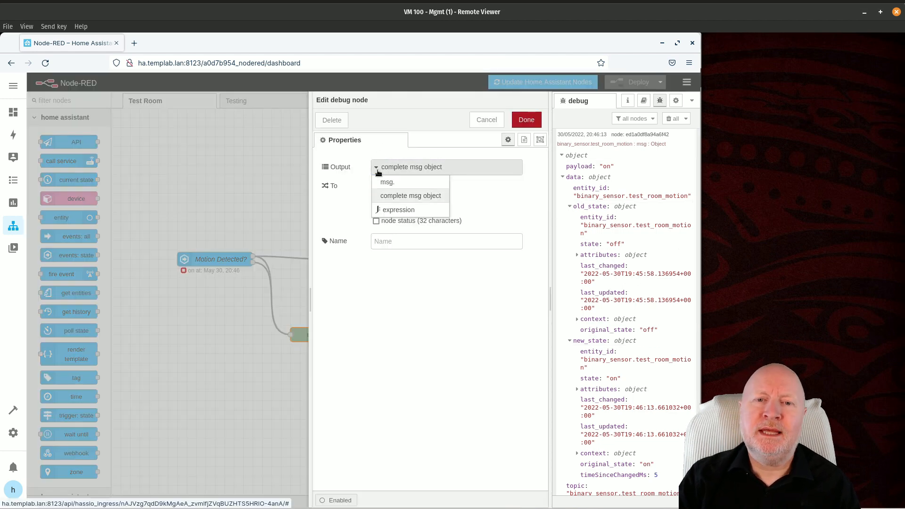
pyautogui.click(387, 182)
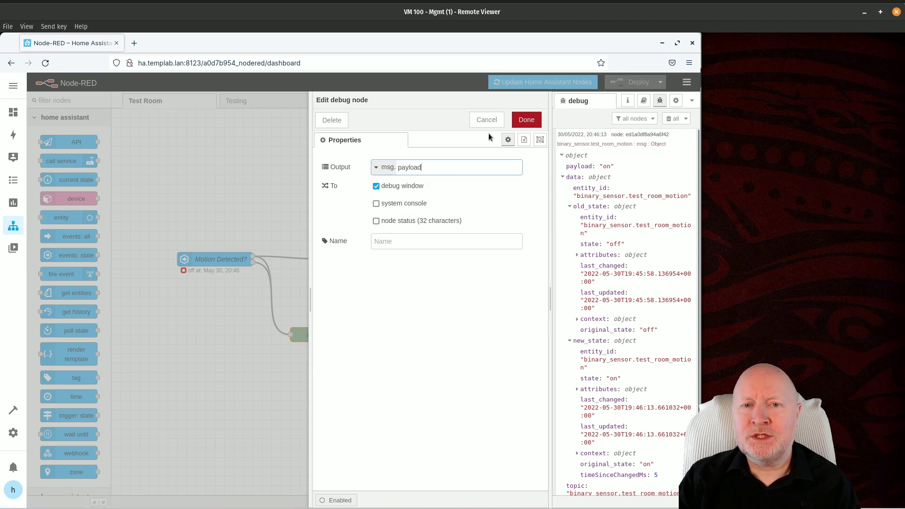
pyautogui.click(526, 119)
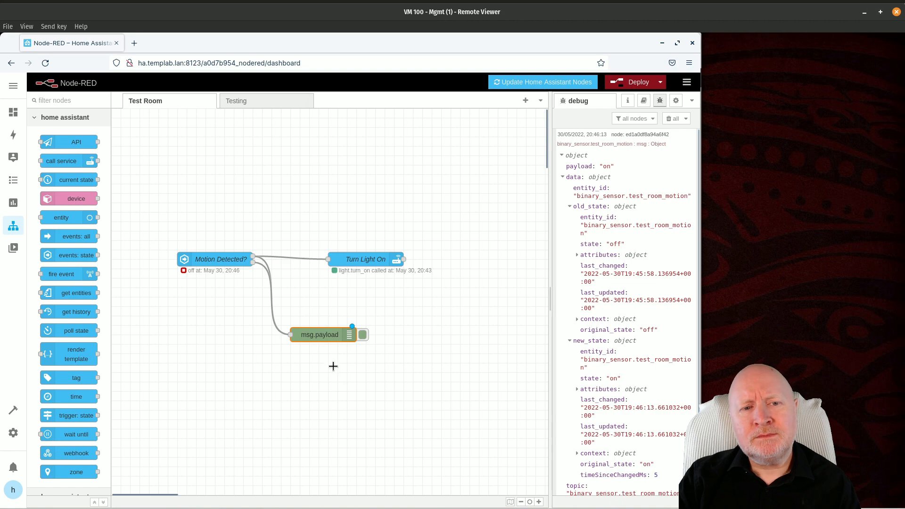
# Step: Set the Motion Detected? node's If state value to lowercase "on", save the node and deploy the flow
pyautogui.click(220, 265)
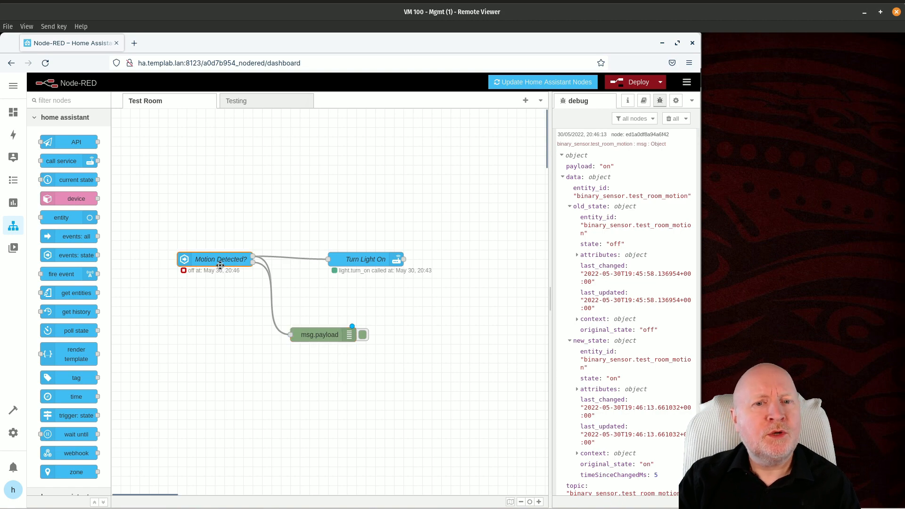
pyautogui.doubleClick(220, 265)
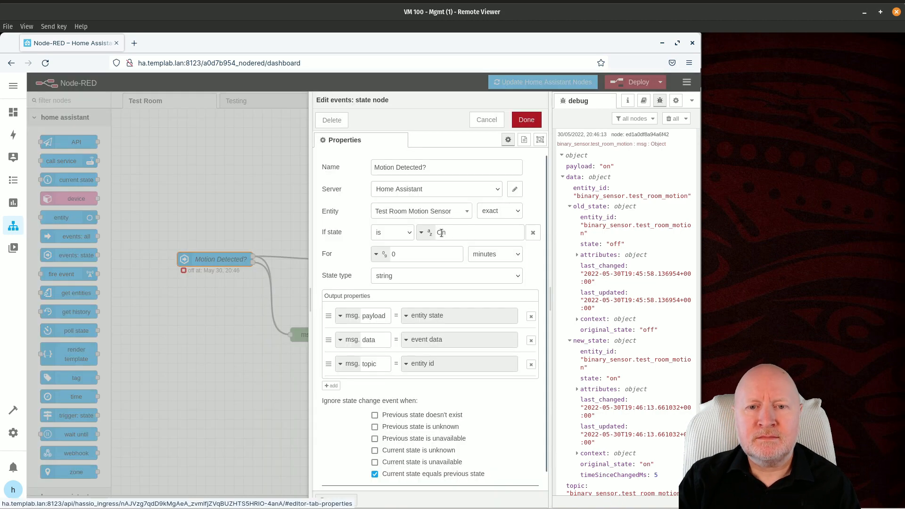
pyautogui.click(442, 233)
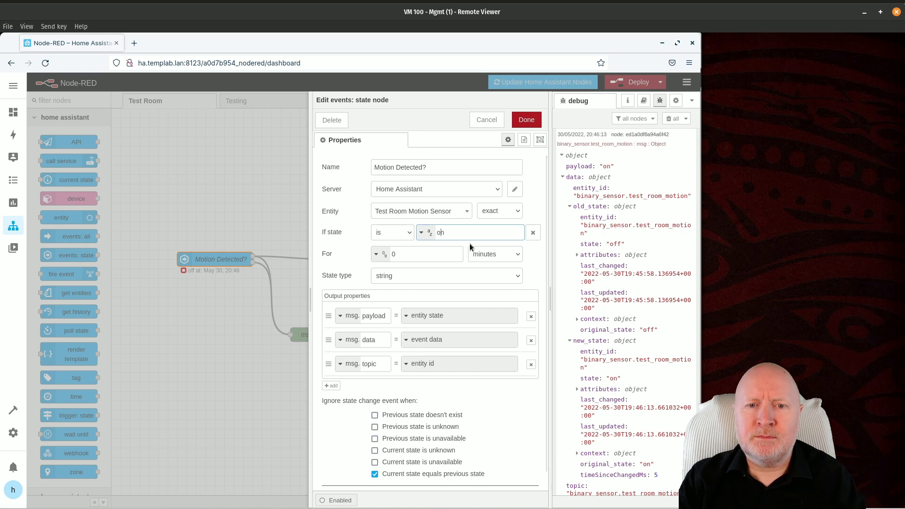
pyautogui.click(527, 119)
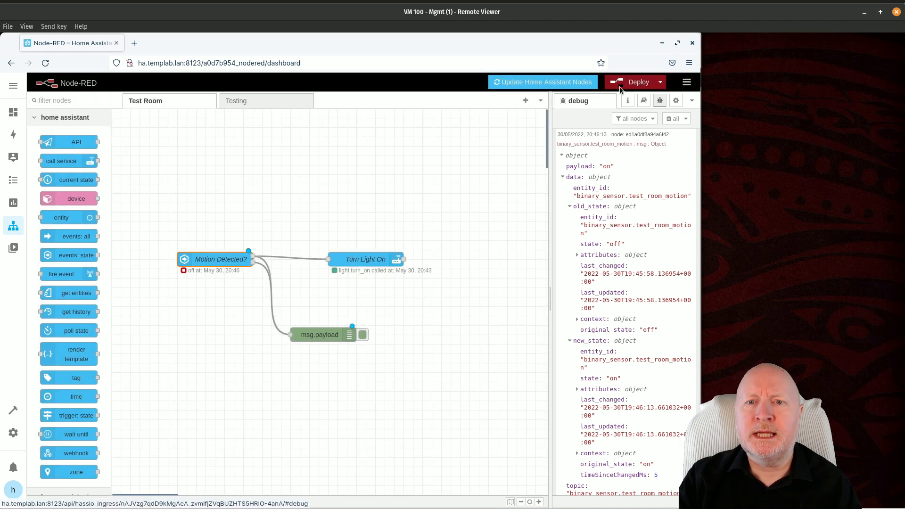
pyautogui.click(623, 83)
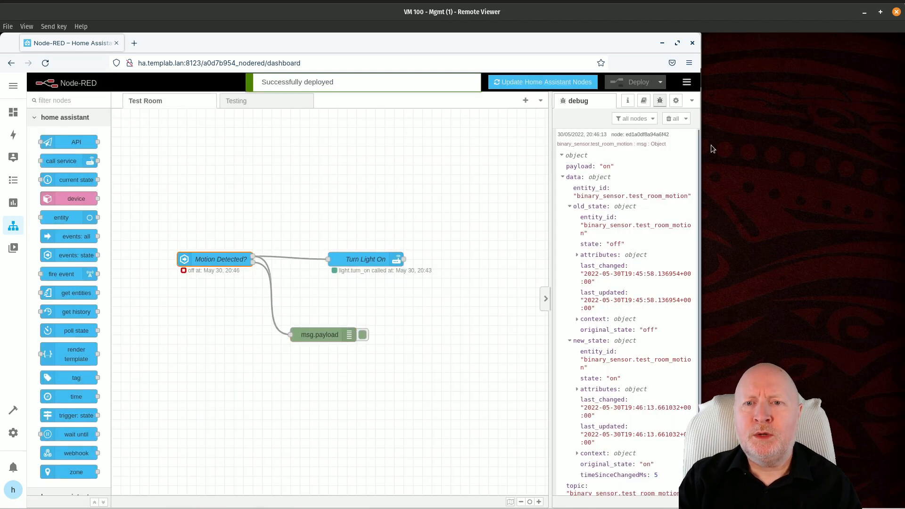
# Step: Clear all debug messages, delete the msg.payload debug node and deploy the flow
pyautogui.click(673, 119)
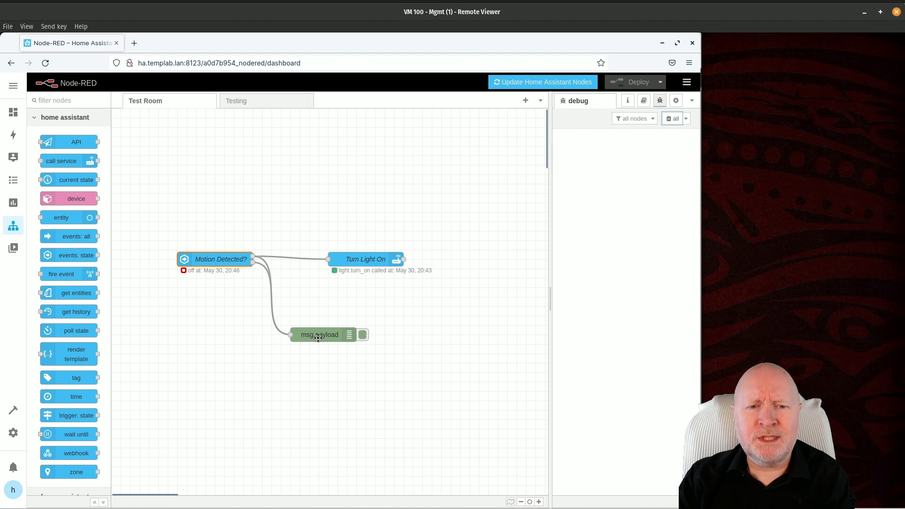
pyautogui.click(318, 338)
pyautogui.press('Delete')
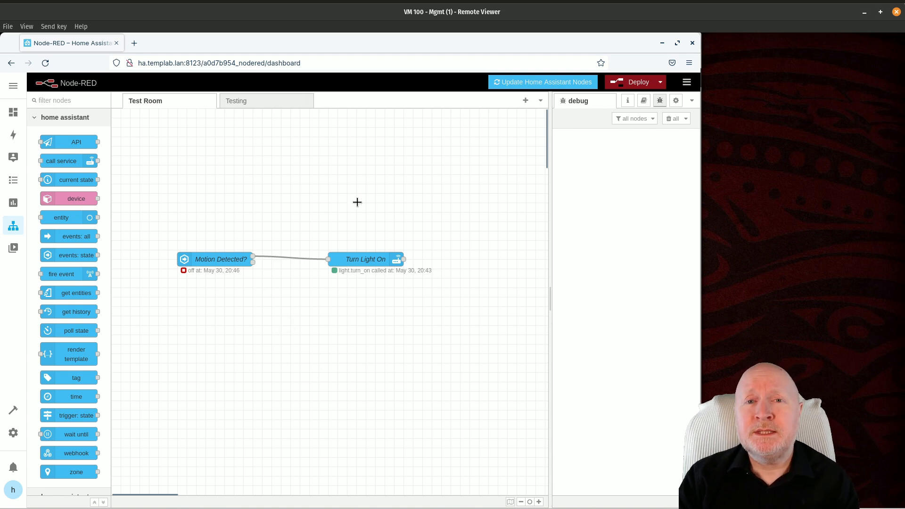
pyautogui.click(624, 82)
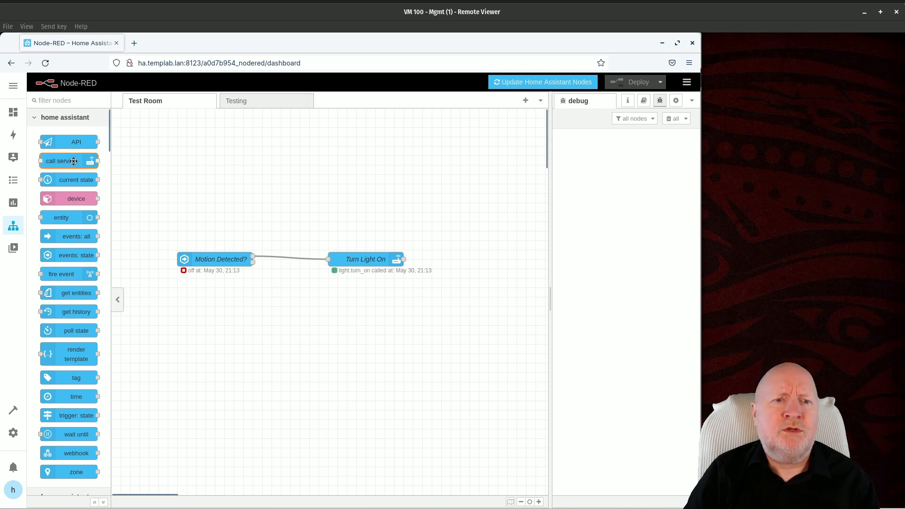
# Step: Duplicate the Turn Light On node and place the copy directly below the original
pyautogui.moveTo(73, 161)
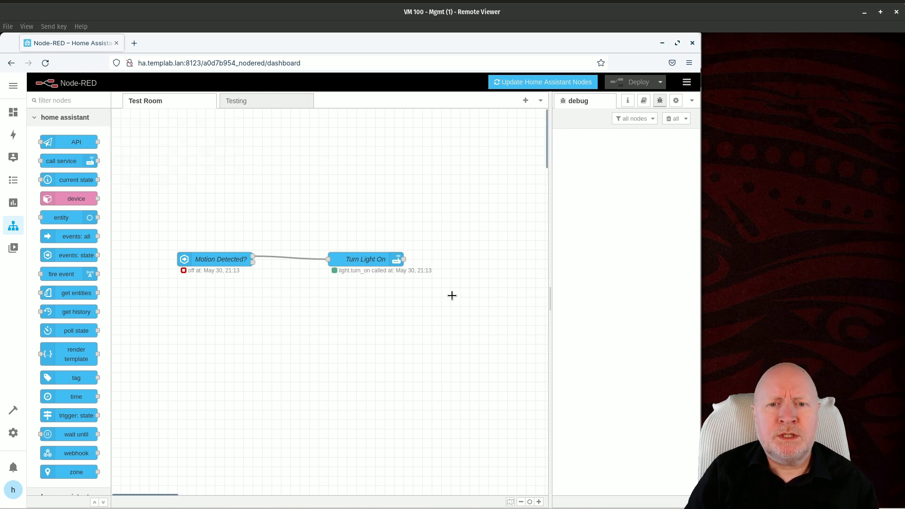
pyautogui.moveTo(451, 296); pyautogui.dragTo(294, 221)
pyautogui.hotkey('ctrl', 'c')
pyautogui.hotkey('ctrl', 'v')
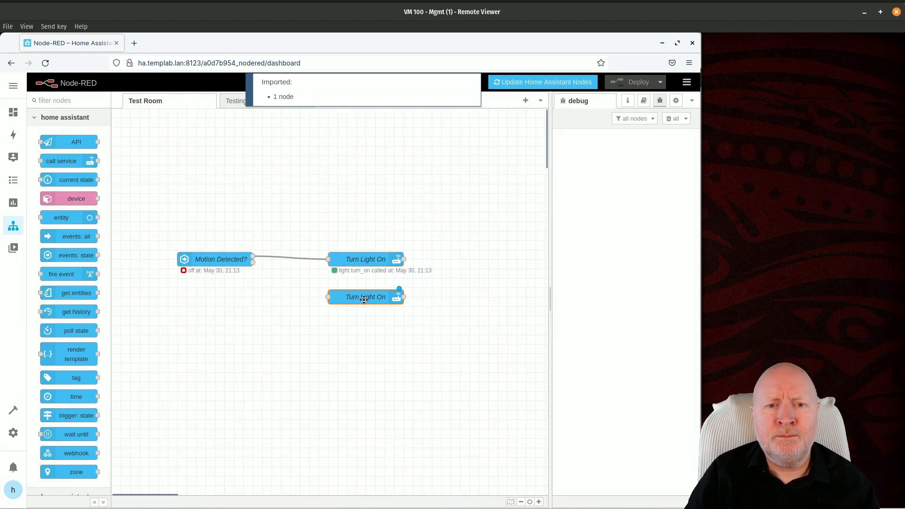
pyautogui.click(363, 300)
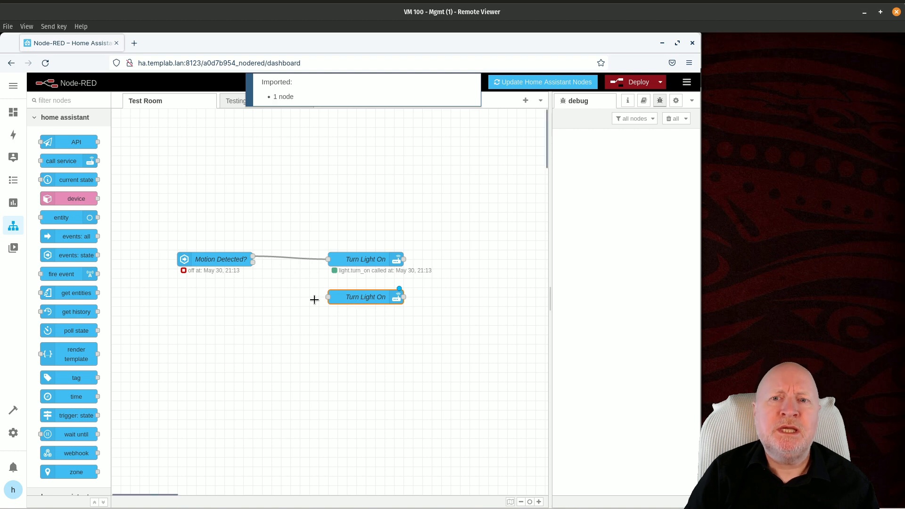
# Step: Open the copied Turn Light On node's properties and start editing its name
pyautogui.doubleClick(346, 295)
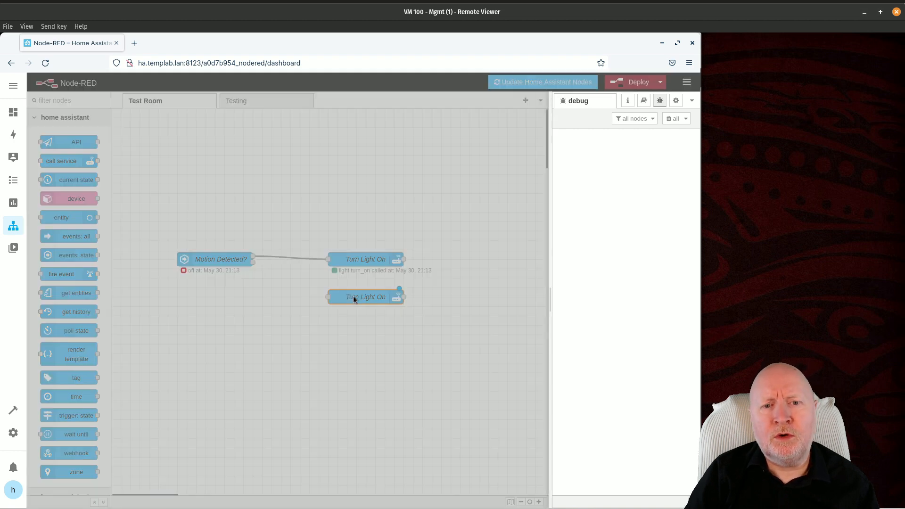
pyautogui.click(196, 170)
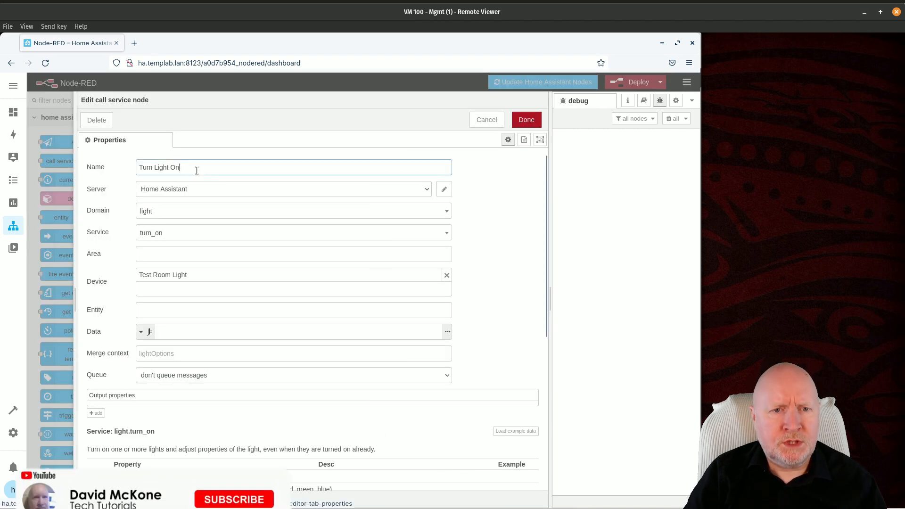
# Step: Rename the call service node as "Turn Light Off" and change its service to turn_off, saving the node
pyautogui.press('BackSpace')
pyautogui.write('ff')
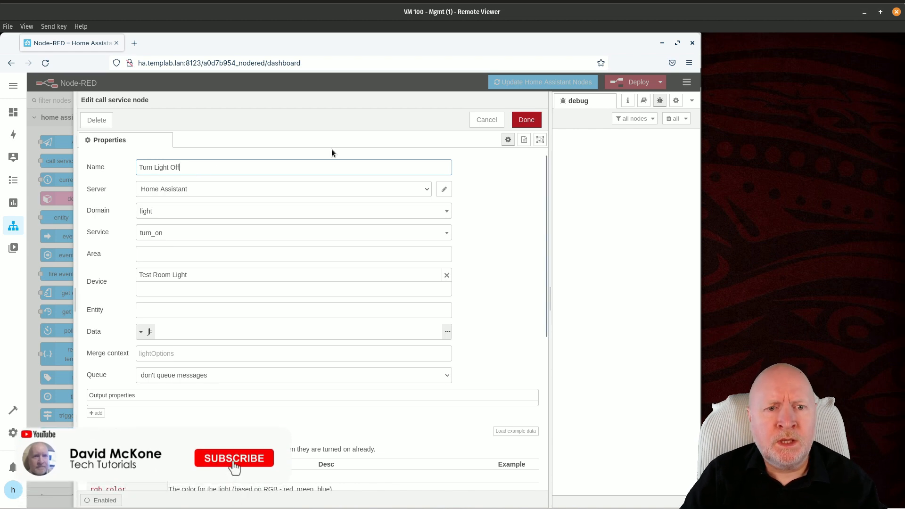
pyautogui.click(446, 234)
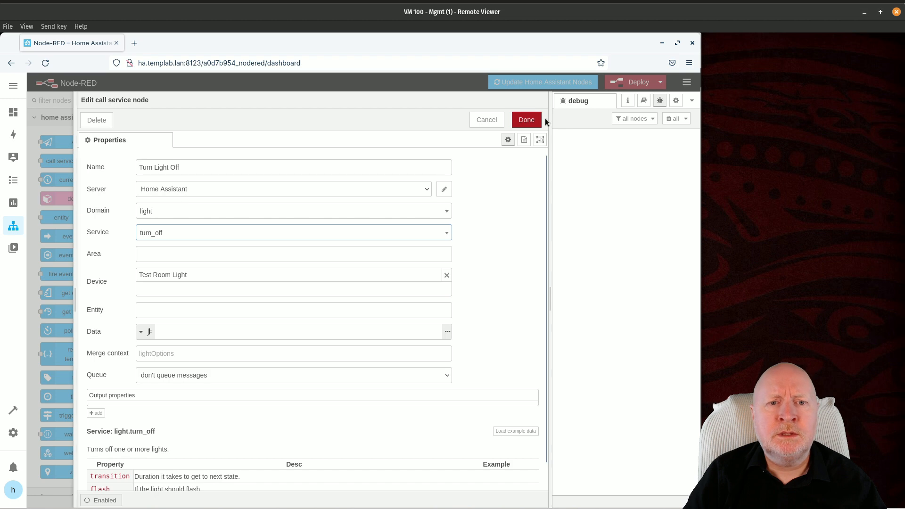
pyautogui.click(533, 119)
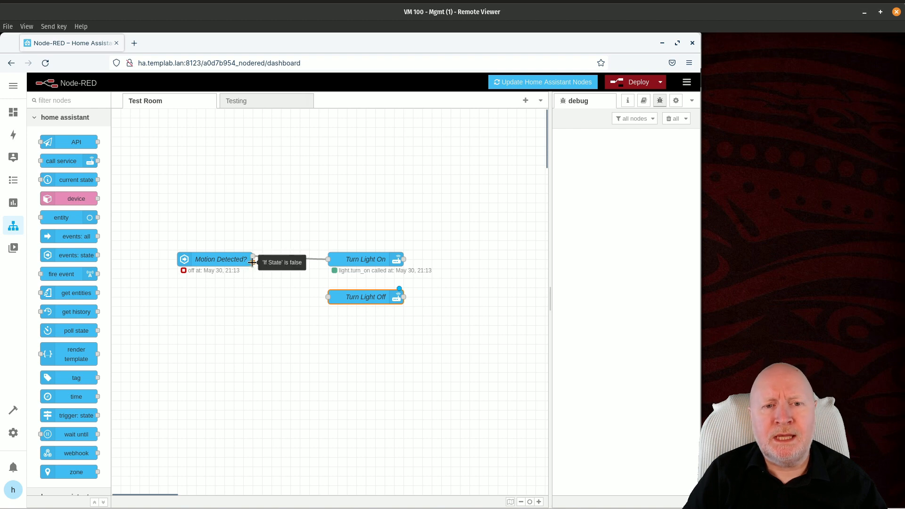
# Step: Wire the false output of the Motion Detected? node to the Turn Light Off node and deploy the flow
pyautogui.moveTo(253, 261); pyautogui.dragTo(332, 300)
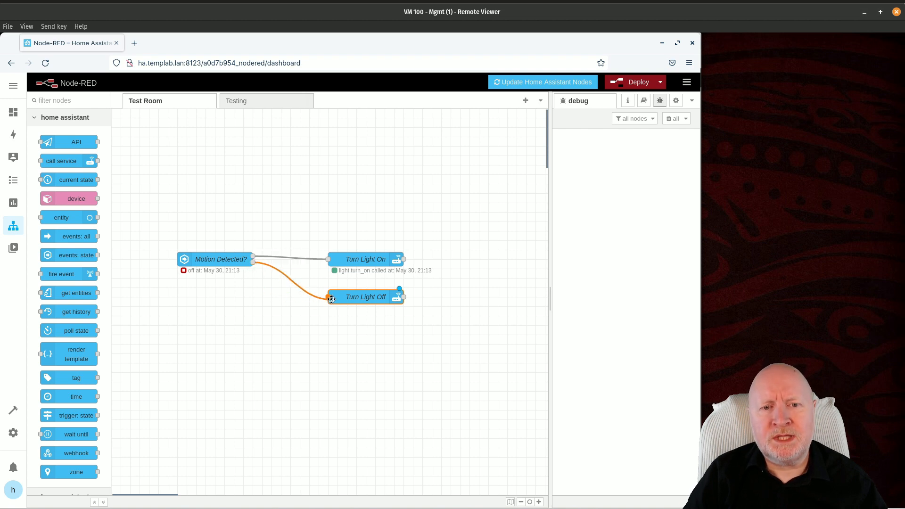
pyautogui.click(367, 286)
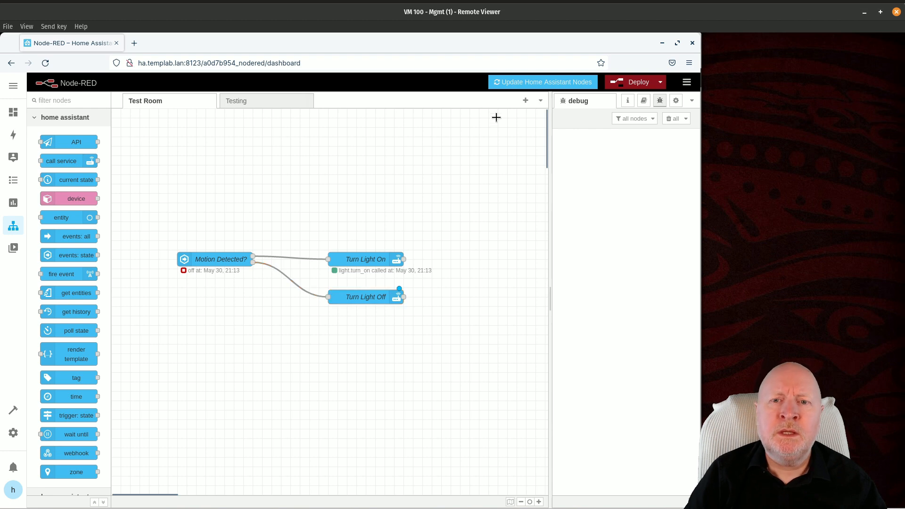
pyautogui.click(612, 81)
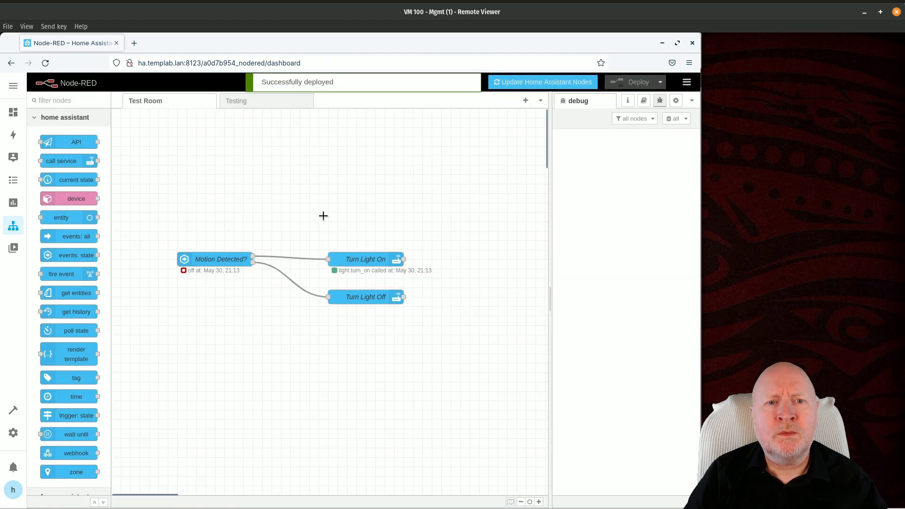
# Step: Review the Motion Detected? node's state condition and properties, and close it without changes
pyautogui.doubleClick(217, 261)
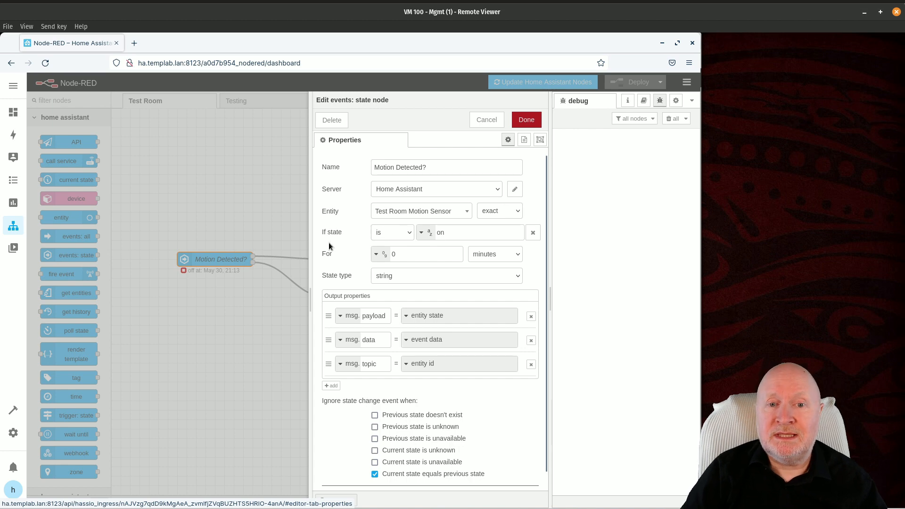
pyautogui.click(486, 121)
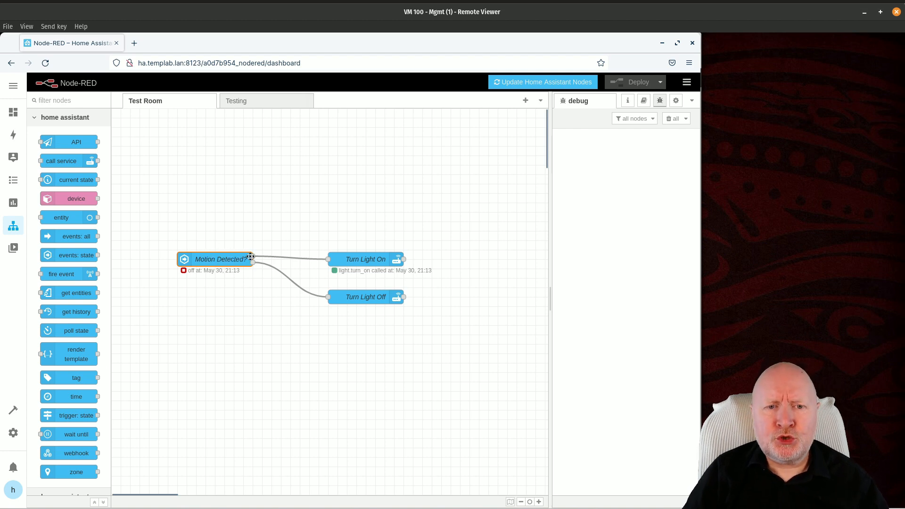
pyautogui.moveTo(253, 255)
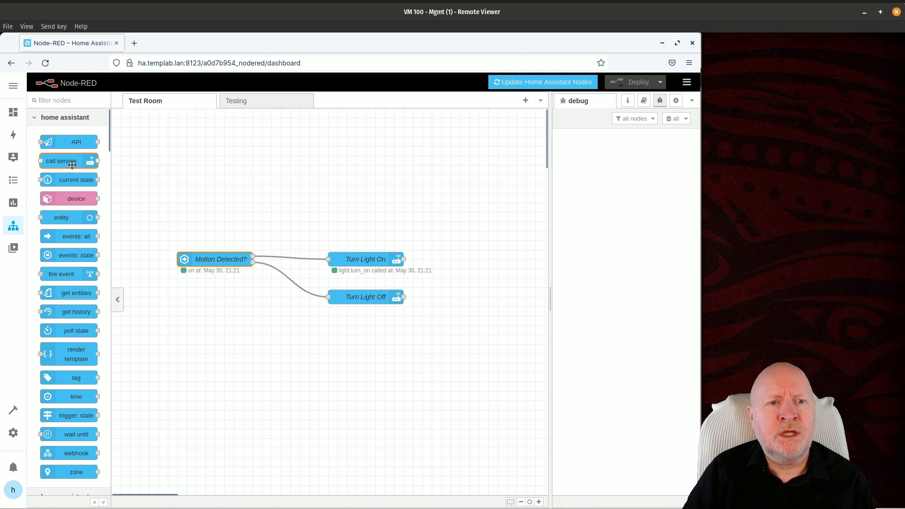
pyautogui.moveTo(62, 166)
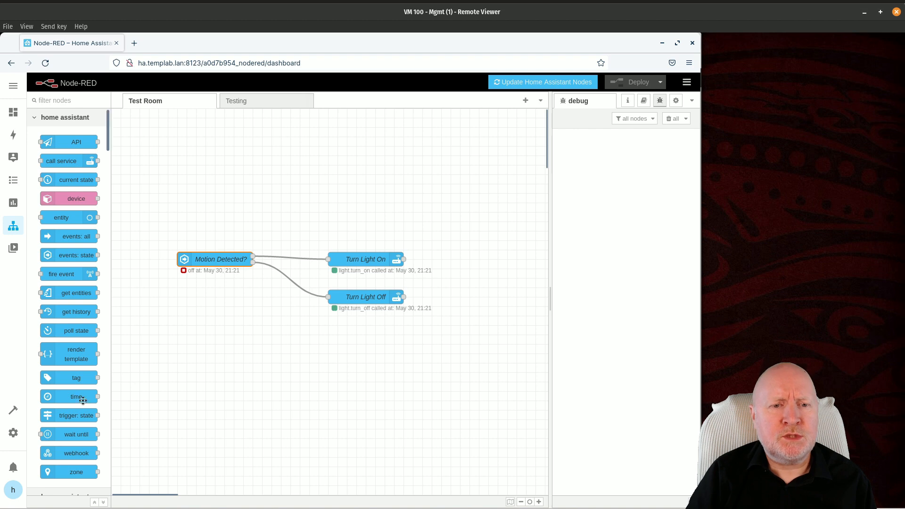
pyautogui.moveTo(59, 414)
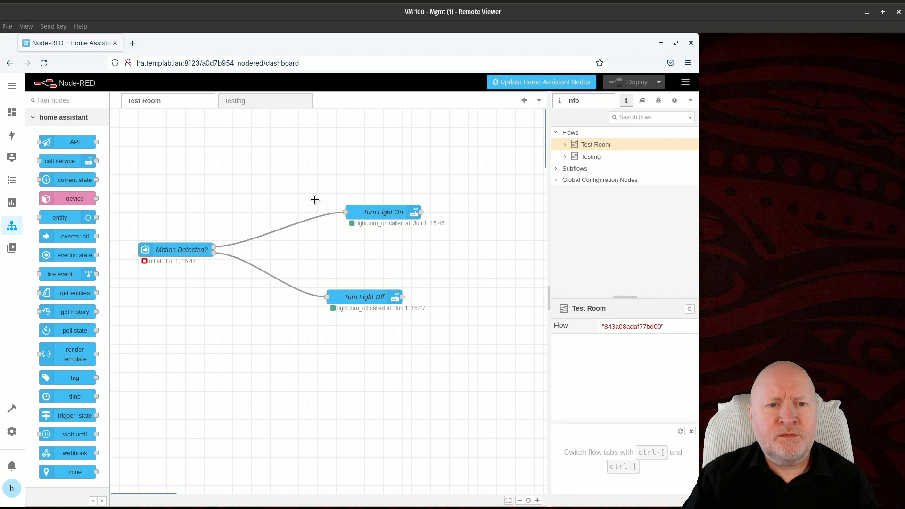
# Step: Insert a current state node into the wire between Motion Detected? and Turn Light On, and name it "Is it Dark?"
pyautogui.moveTo(66, 181)
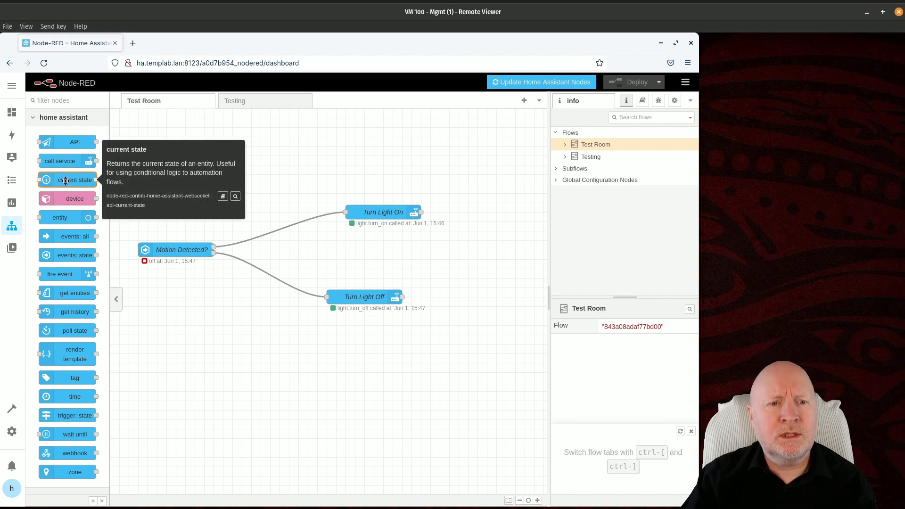
pyautogui.moveTo(65, 181); pyautogui.dragTo(278, 209)
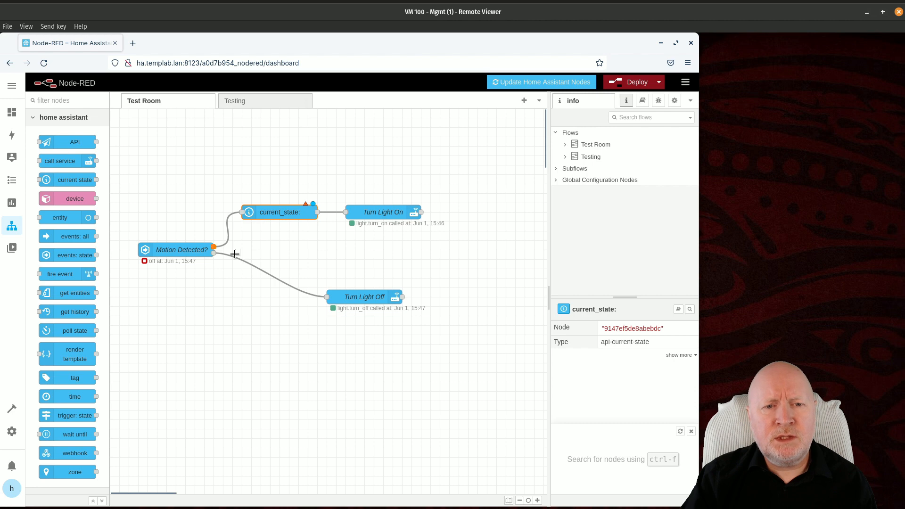
pyautogui.doubleClick(272, 212)
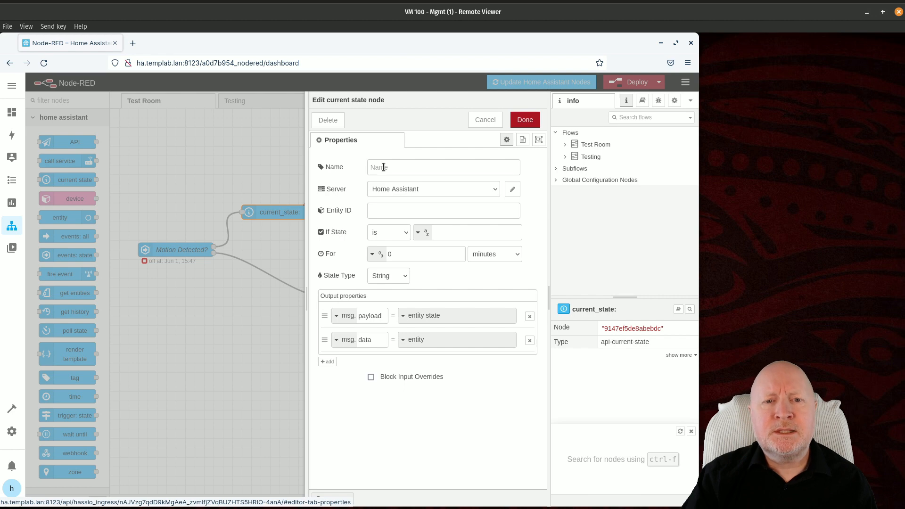
pyautogui.click(384, 168)
pyautogui.write('Is')
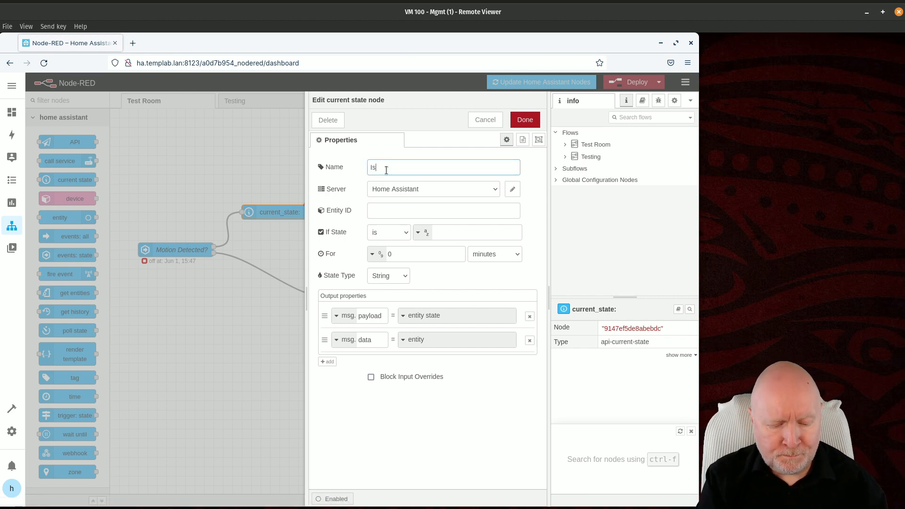
pyautogui.write(' it D')
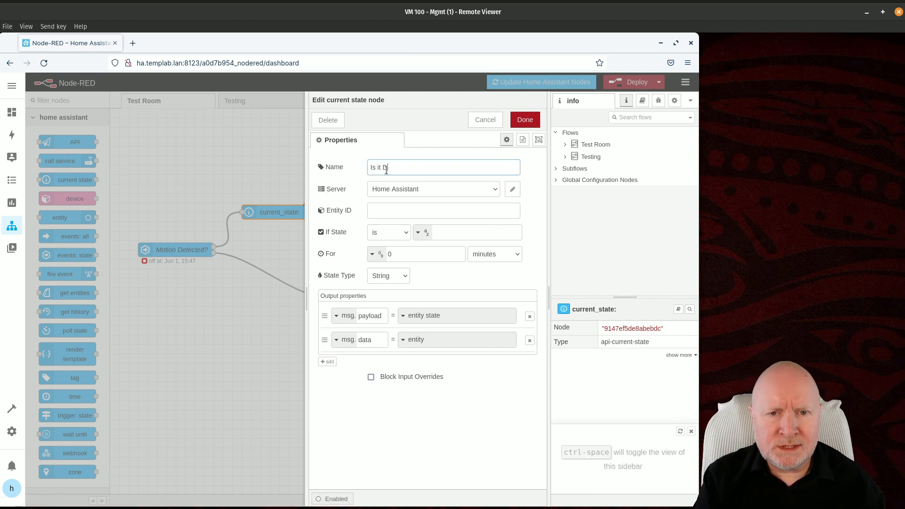
pyautogui.write('ar')
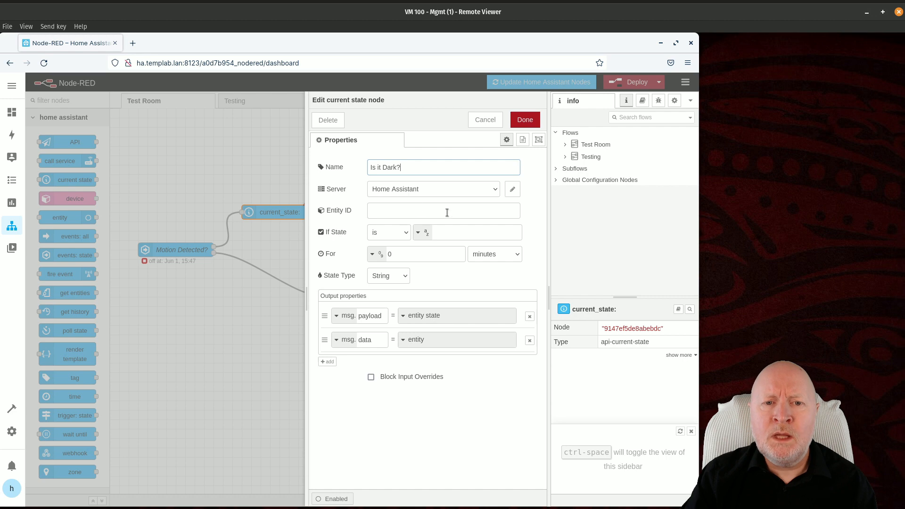
# Step: Set the Is it Dark? node's entity to the Test Room Illuminance sensor, sensor.testroomilluminance
pyautogui.click(406, 211)
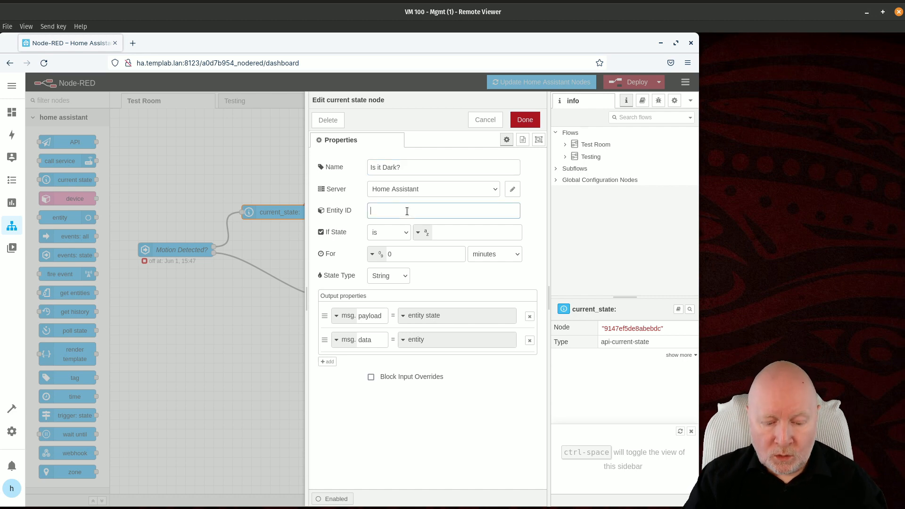
pyautogui.write('illu')
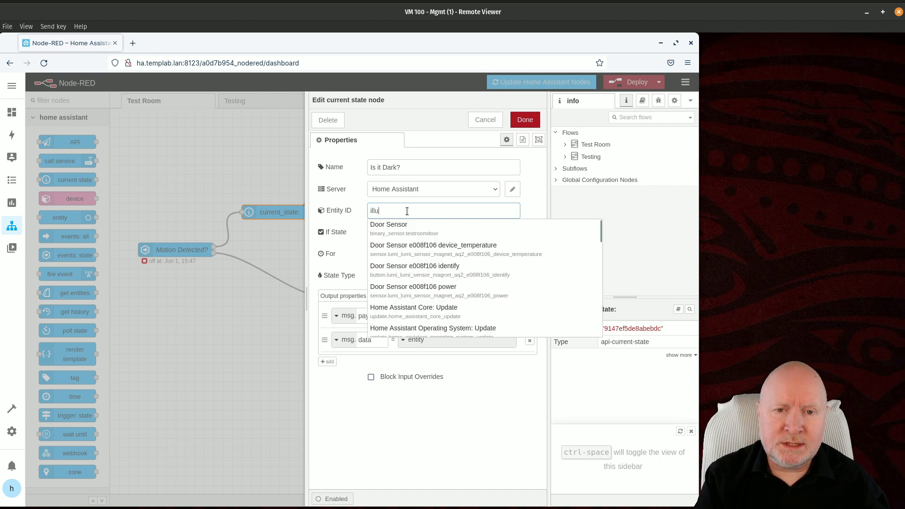
pyautogui.write('m')
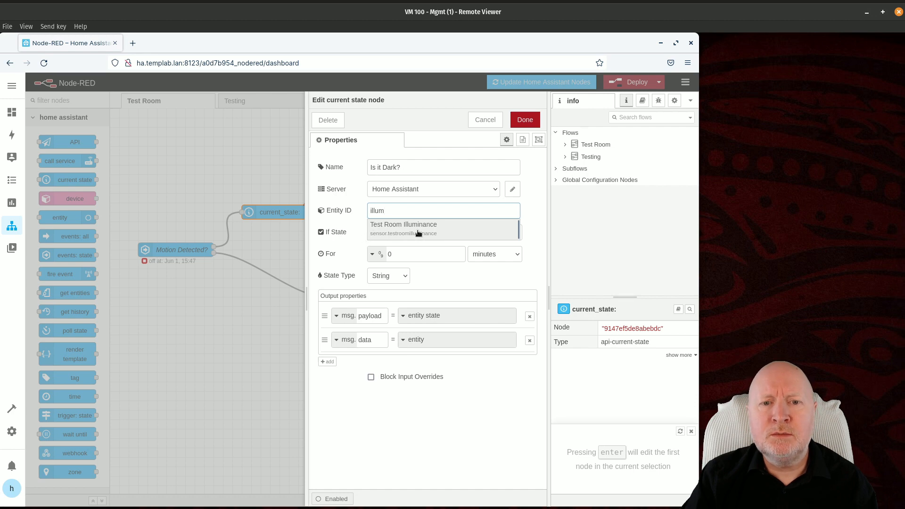
pyautogui.click(457, 233)
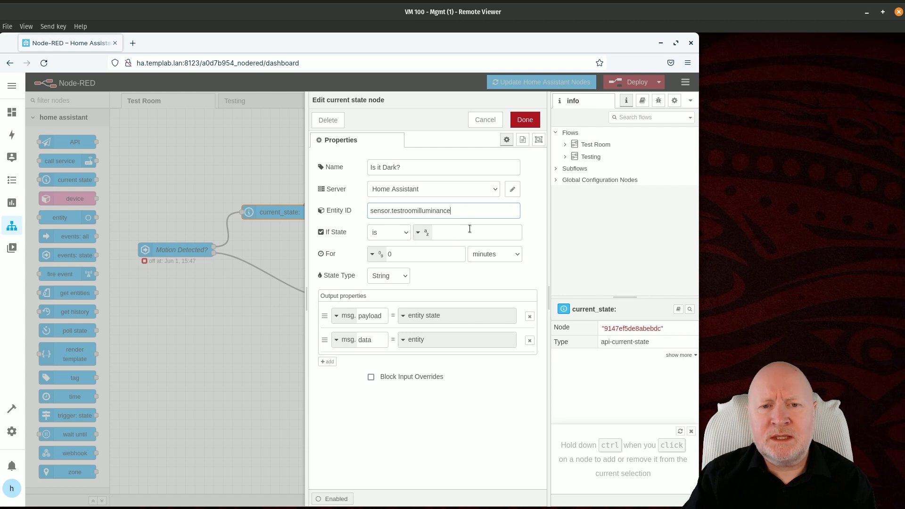
# Step: Set the Is it Dark? node's state condition to < 100, save the node and deploy the flow
pyautogui.click(407, 233)
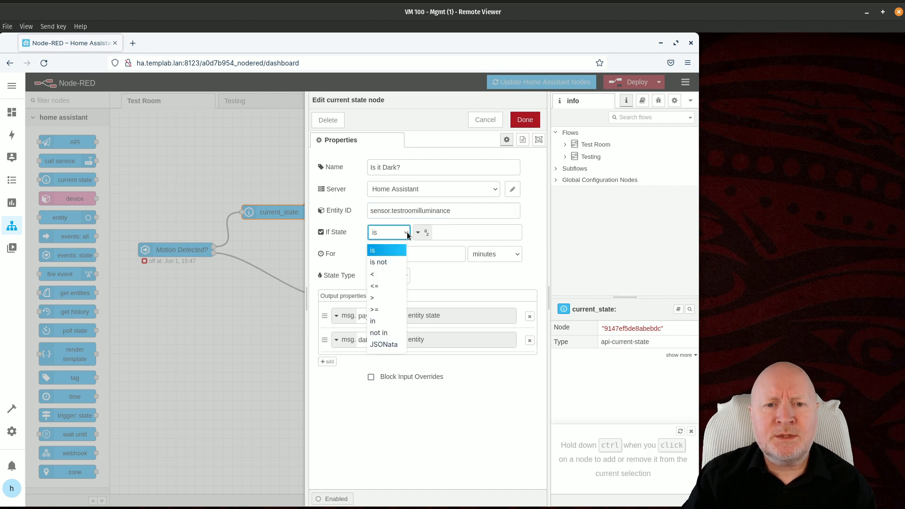
pyautogui.click(396, 276)
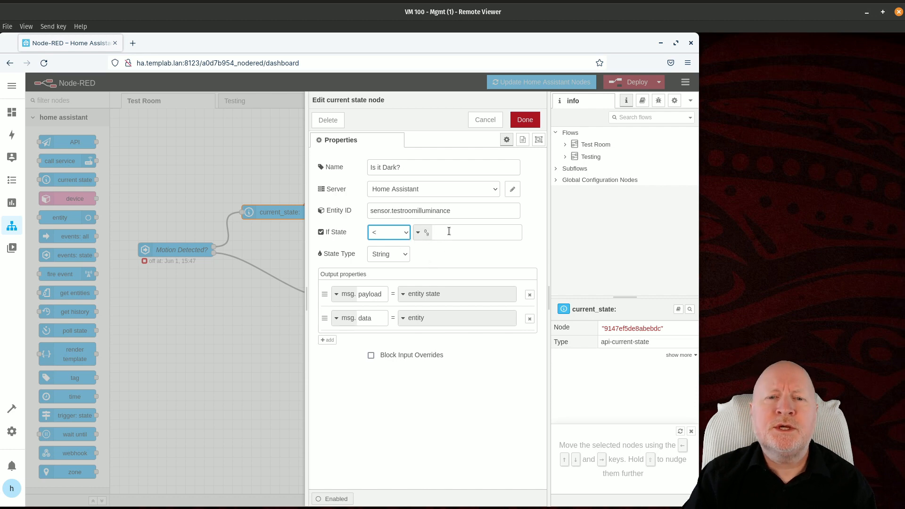
pyautogui.click(485, 229)
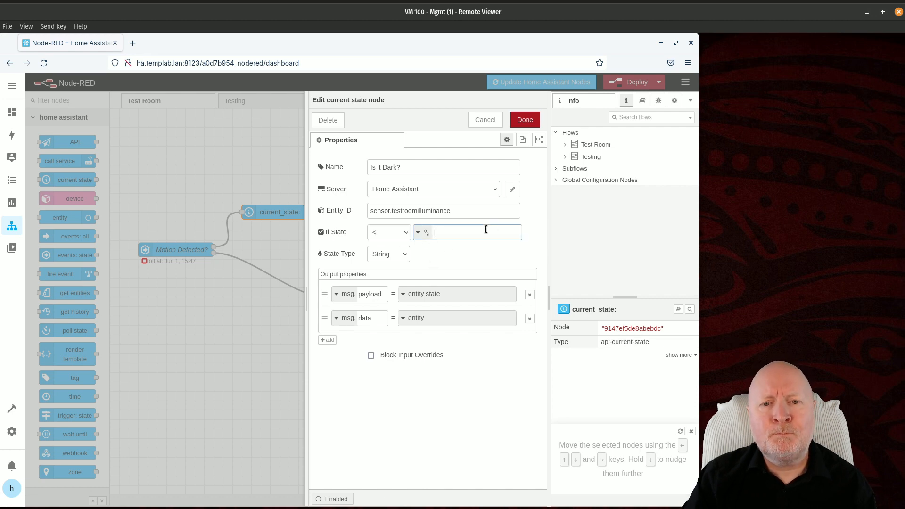
pyautogui.write('100')
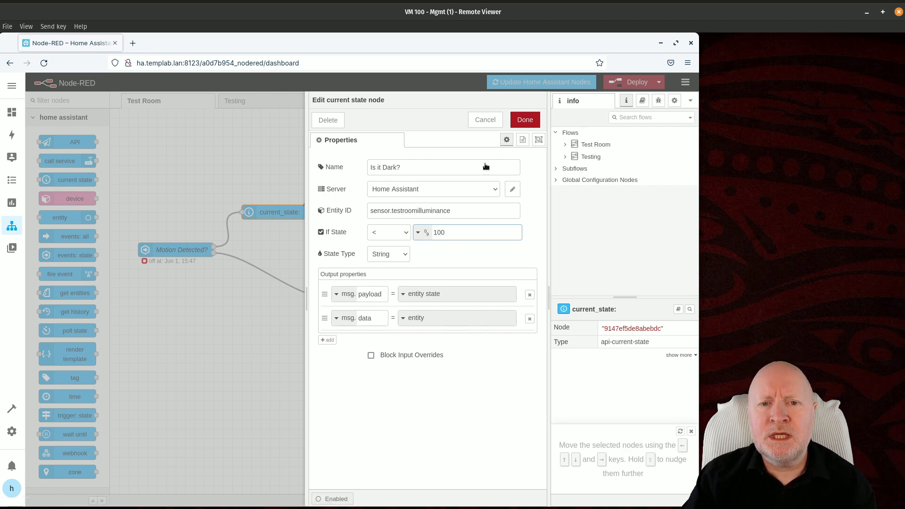
pyautogui.click(528, 123)
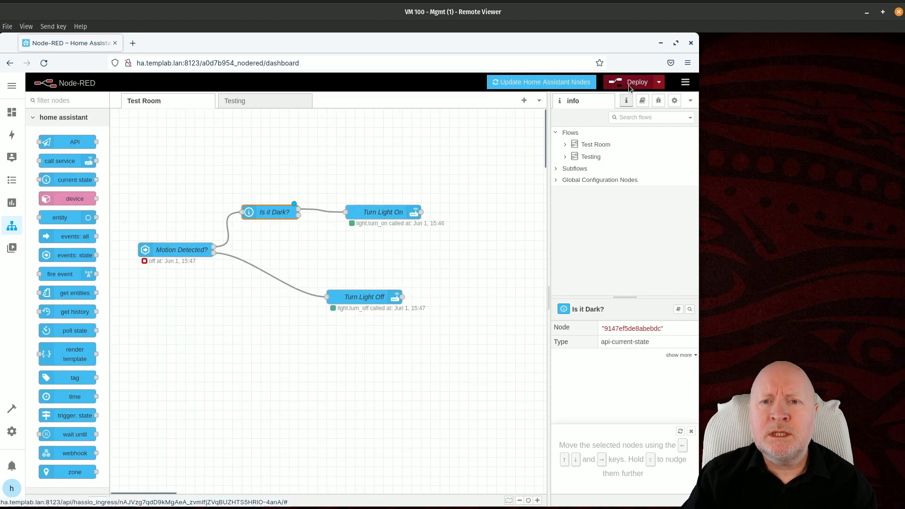
pyautogui.click(628, 83)
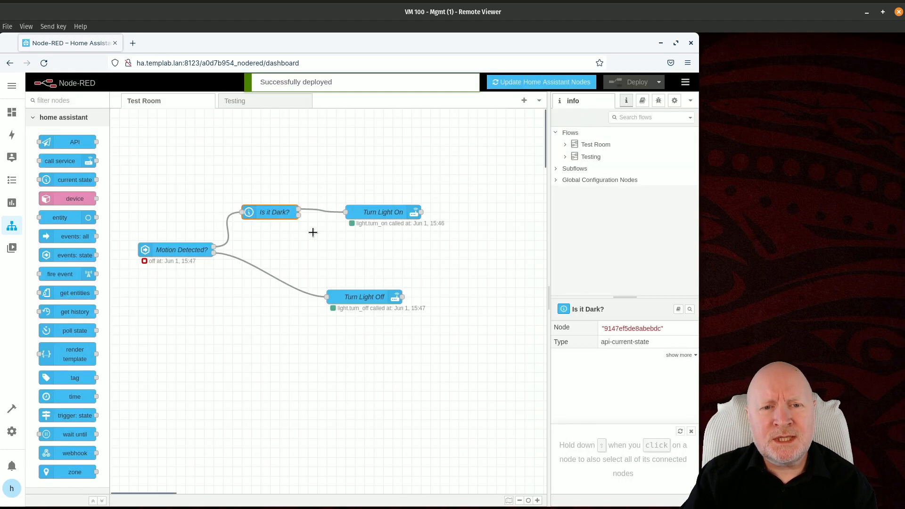
# Step: Move the Turn Light On and Is it Dark? nodes slightly up and to the right on the canvas, and redeploy the flow
pyautogui.moveTo(386, 211); pyautogui.dragTo(414, 201)
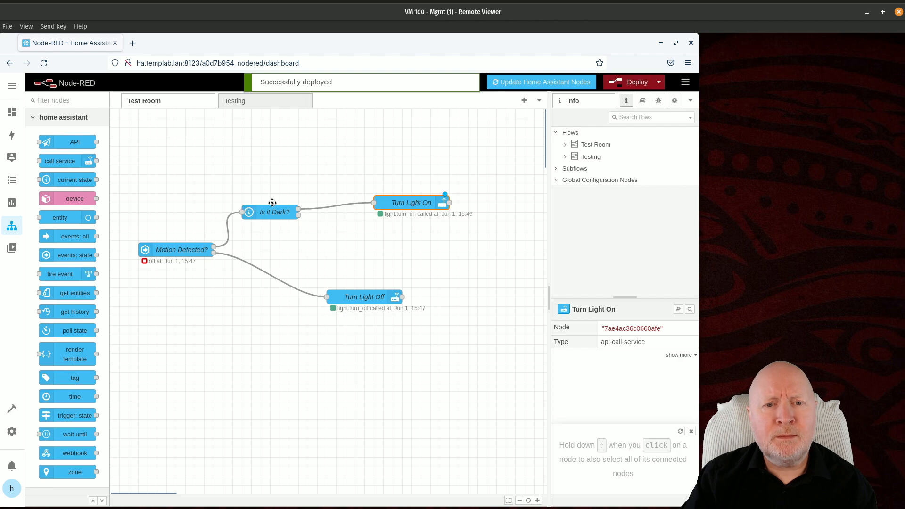
pyautogui.moveTo(250, 209); pyautogui.dragTo(269, 199)
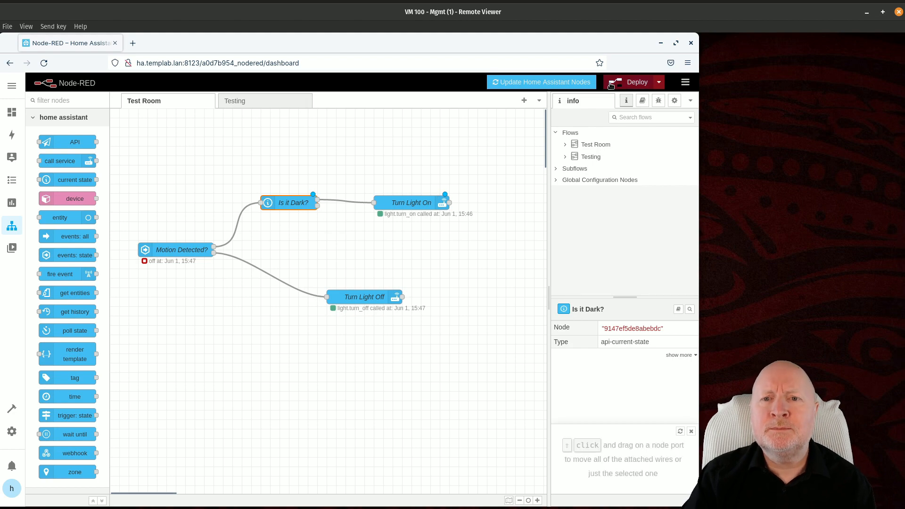
pyautogui.click(629, 82)
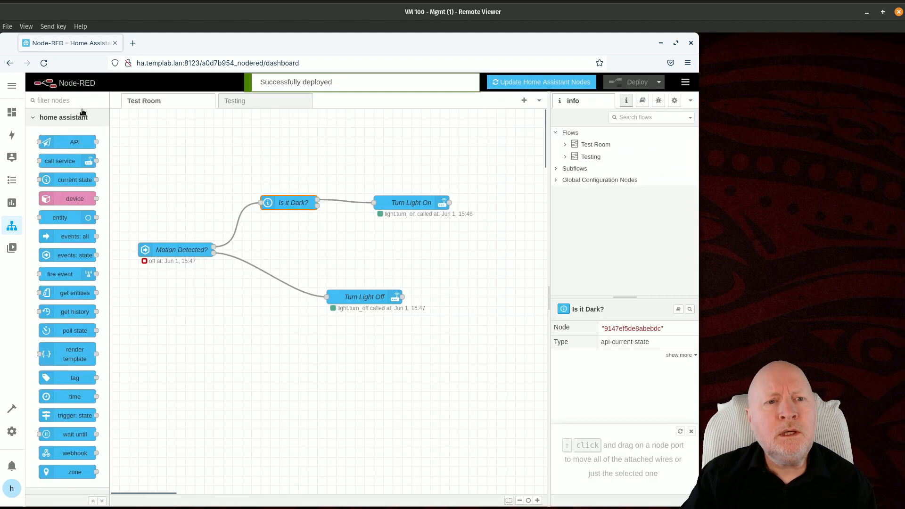
# Step: Check the Test Room illuminance on the Home Assistant overview dashboard and return to the Node-RED flow
pyautogui.click(13, 111)
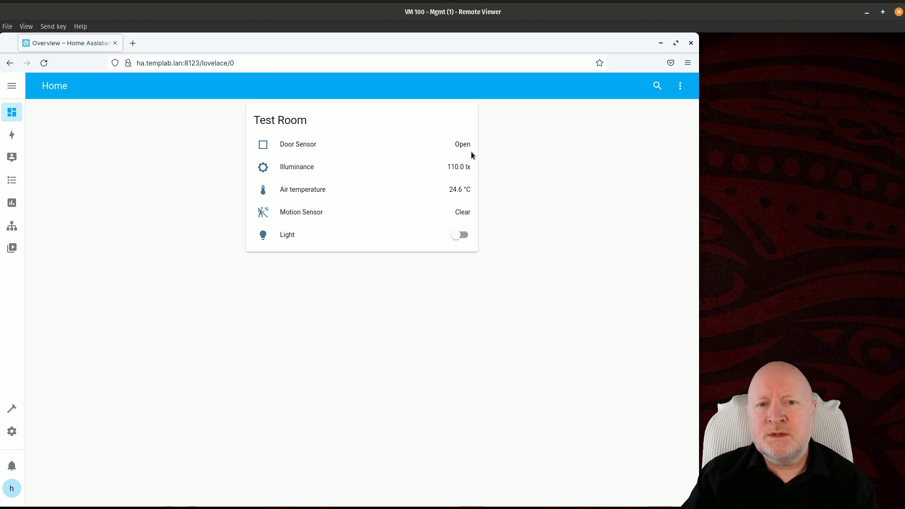
pyautogui.click(12, 226)
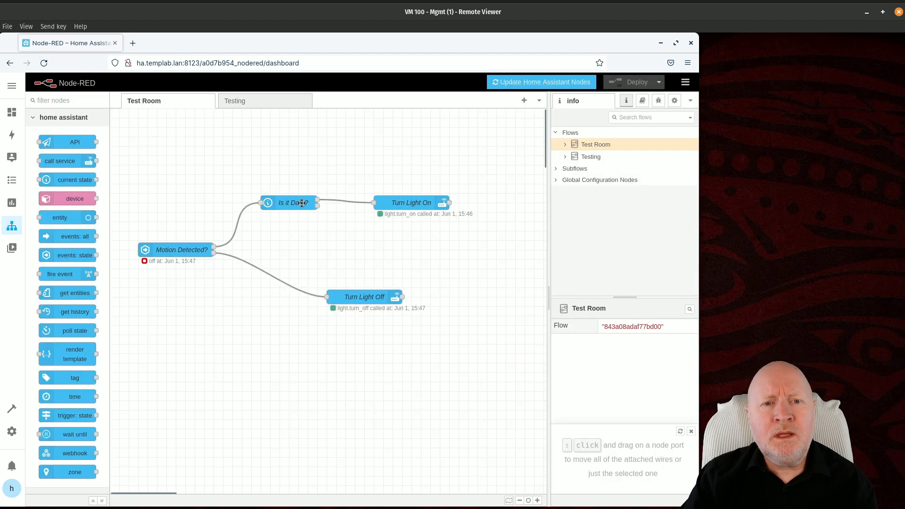
# Step: Change the Is it Dark? node's state condition value to 111, save the node and deploy the flow
pyautogui.doubleClick(298, 203)
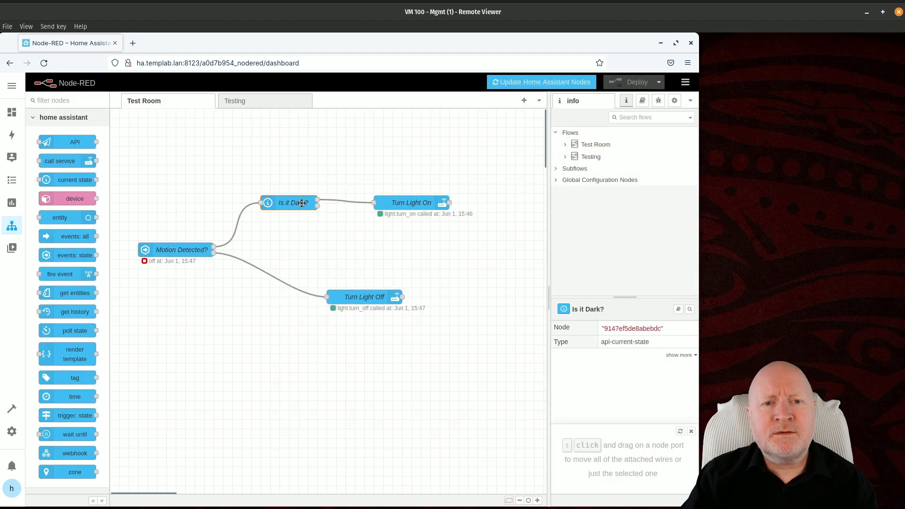
pyautogui.doubleClick(458, 230)
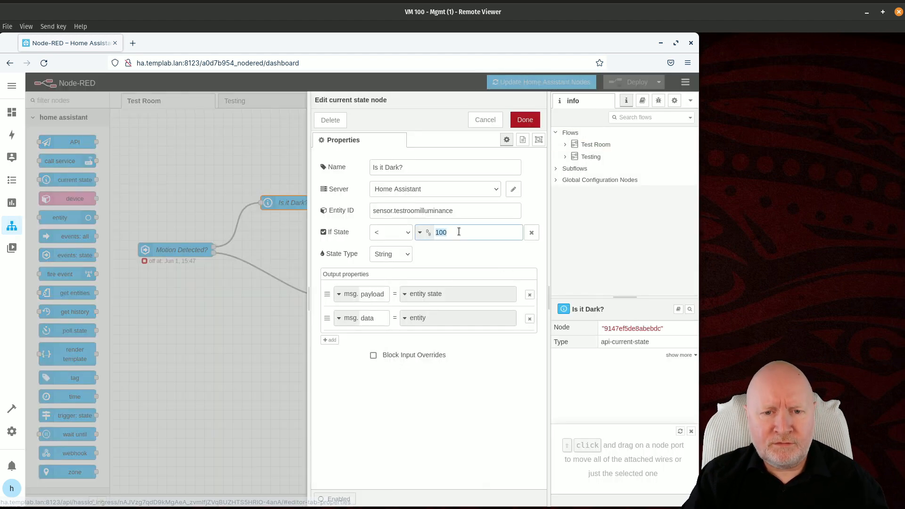
pyautogui.write('111')
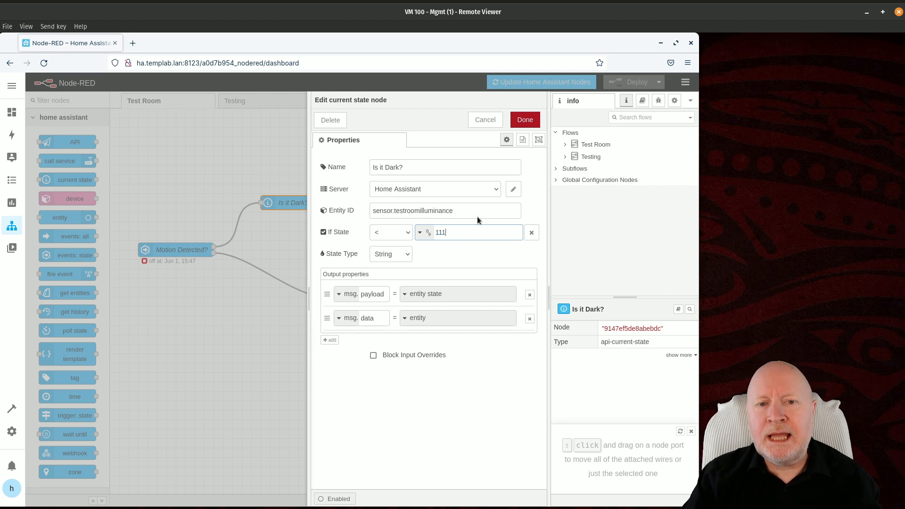
pyautogui.click(532, 123)
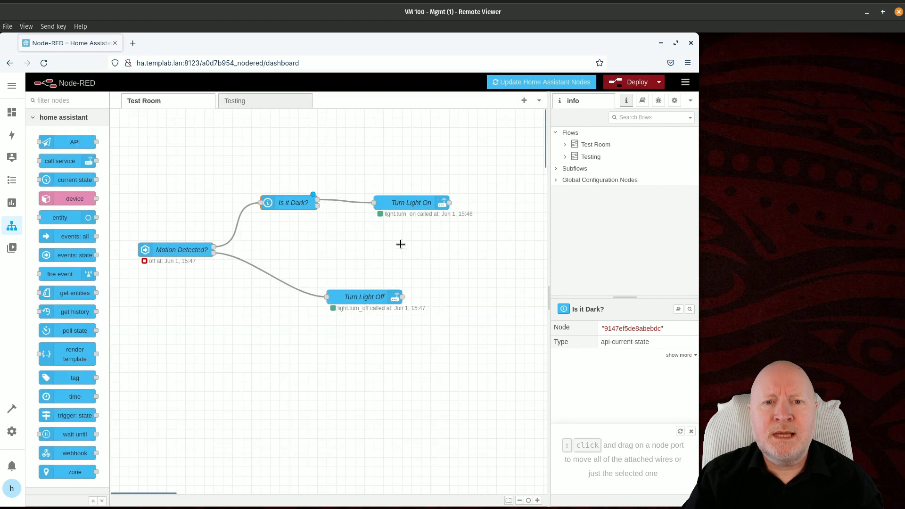
pyautogui.click(638, 83)
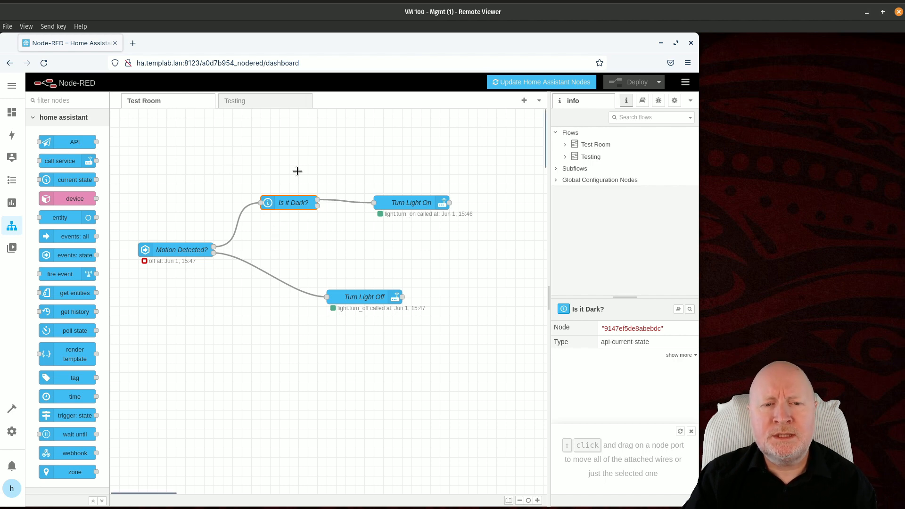
# Step: Review the Is it Dark? node's settings without changes, check the Test Room card on the overview dashboard and return to the Node-RED flow
pyautogui.doubleClick(292, 204)
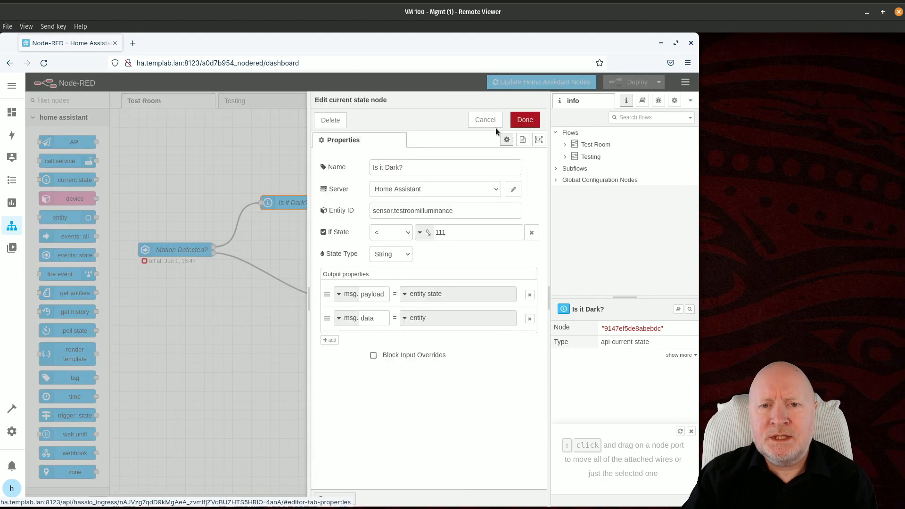
pyautogui.click(485, 119)
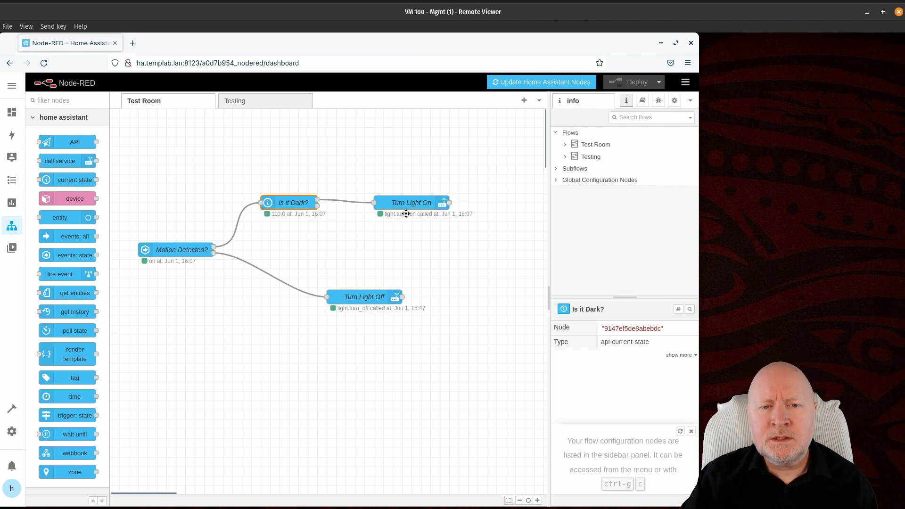
pyautogui.click(12, 112)
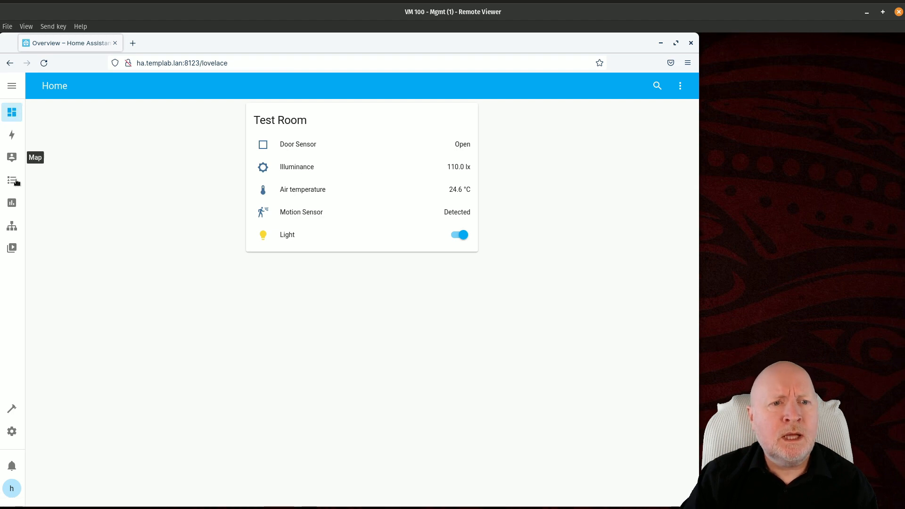
pyautogui.click(12, 226)
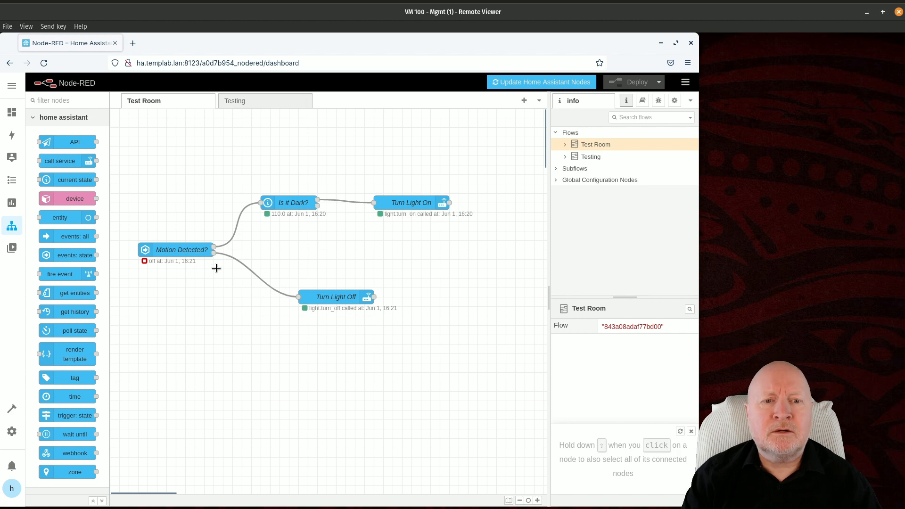
# Step: Move the Turn Light Off node to the right and insert a delay node between Motion Detected? and Turn Light Off
pyautogui.click(338, 297)
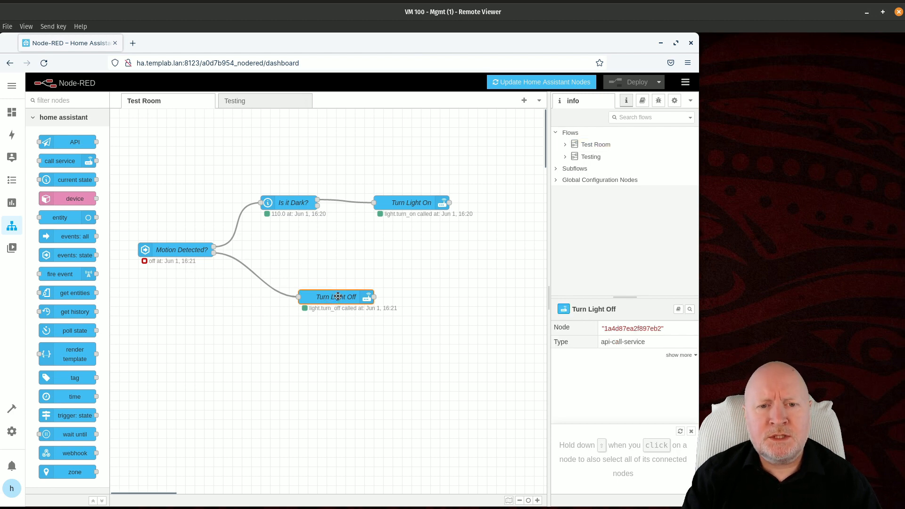
pyautogui.moveTo(338, 296); pyautogui.dragTo(424, 297)
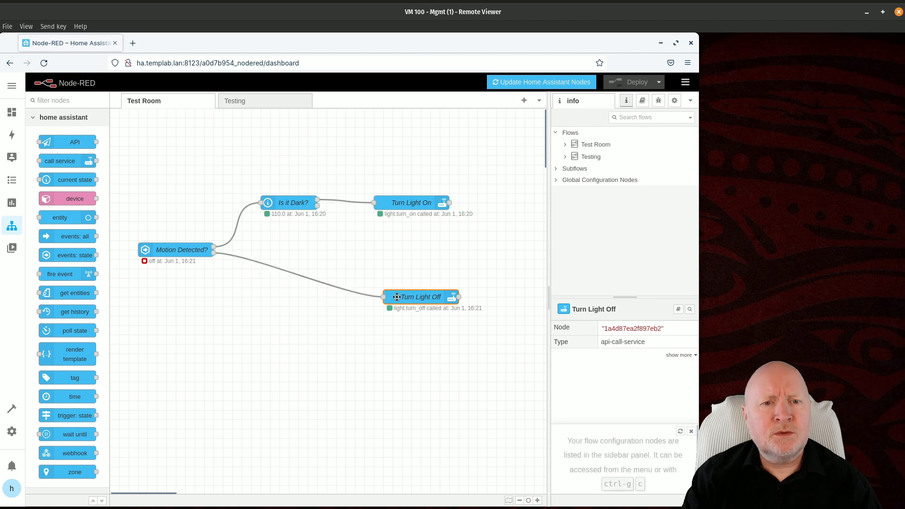
pyautogui.click(66, 100)
pyautogui.write('de')
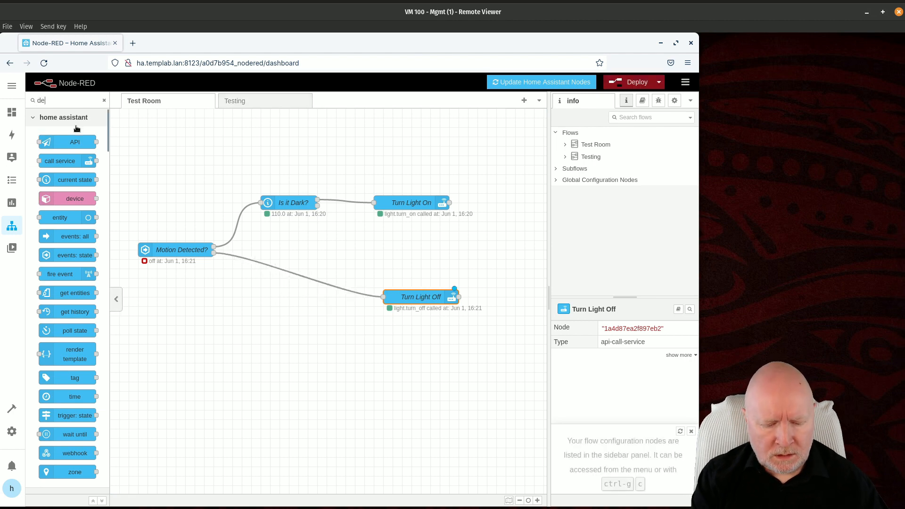
pyautogui.write('lay')
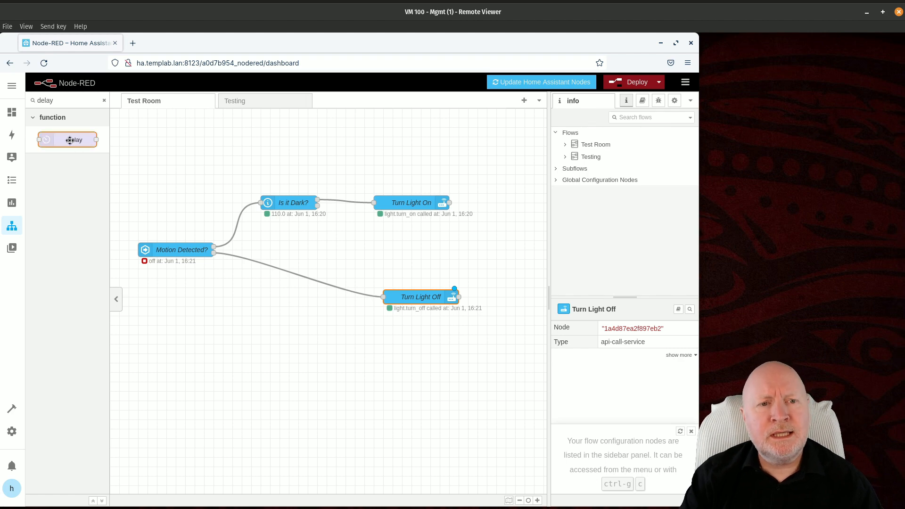
pyautogui.moveTo(70, 140); pyautogui.dragTo(280, 296)
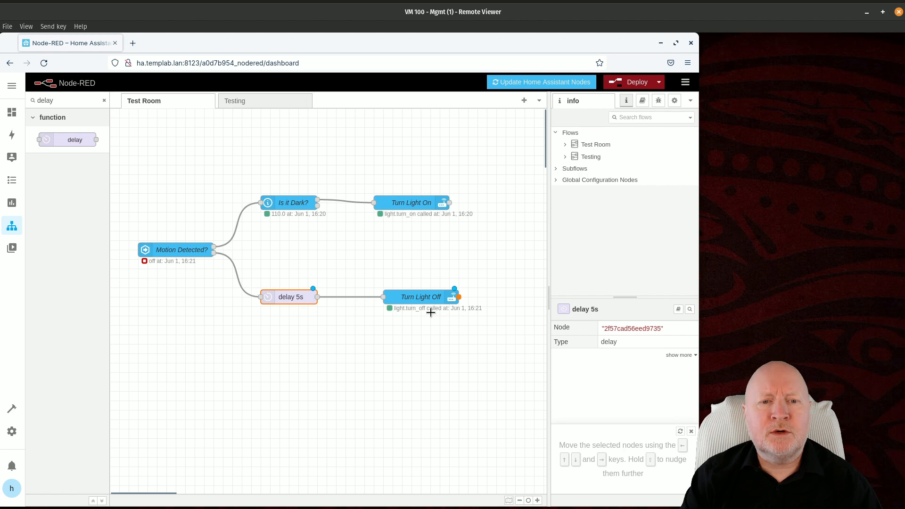
# Step: Set the delay node to a fixed delay of 5 minutes, save it and deploy the flow
pyautogui.doubleClick(293, 298)
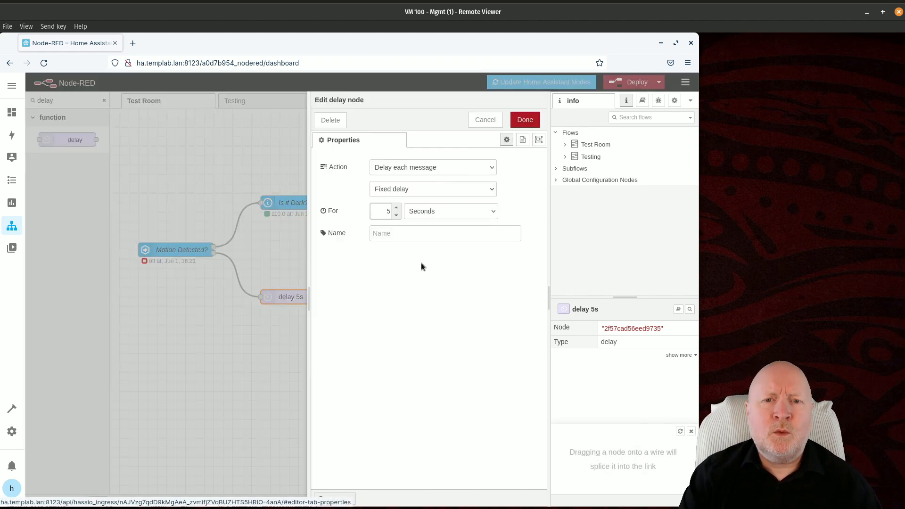
pyautogui.click(493, 214)
pyautogui.click(451, 254)
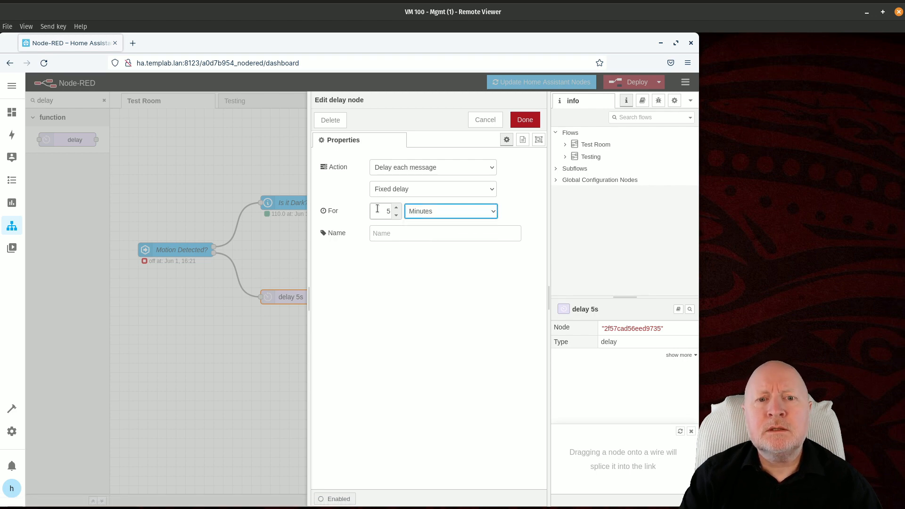
pyautogui.click(524, 121)
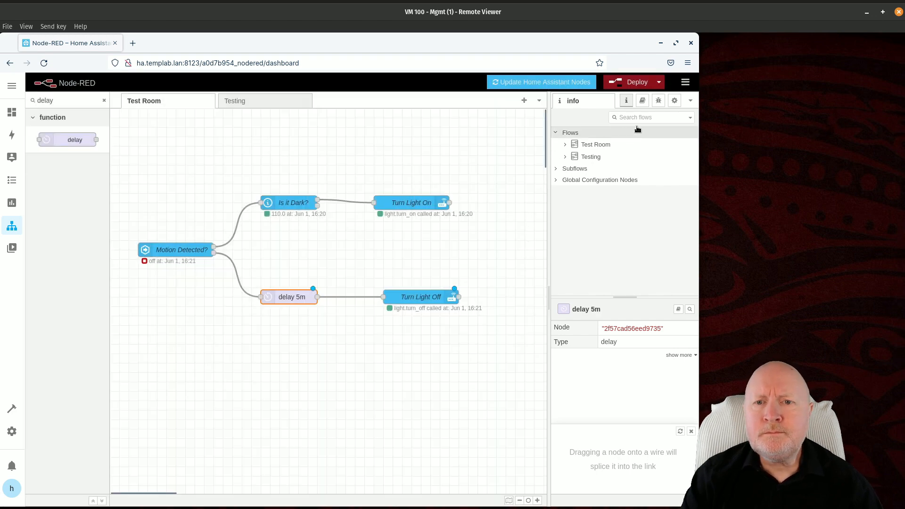
pyautogui.click(631, 82)
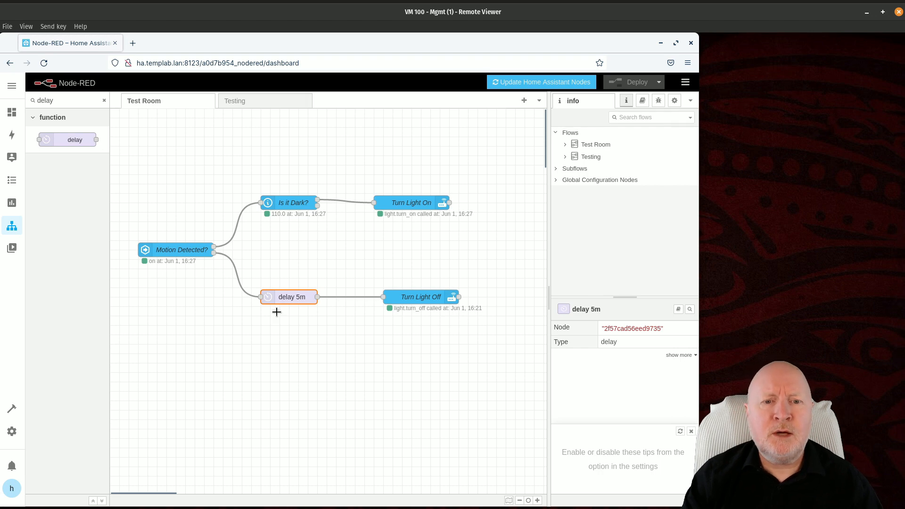
pyautogui.click(283, 340)
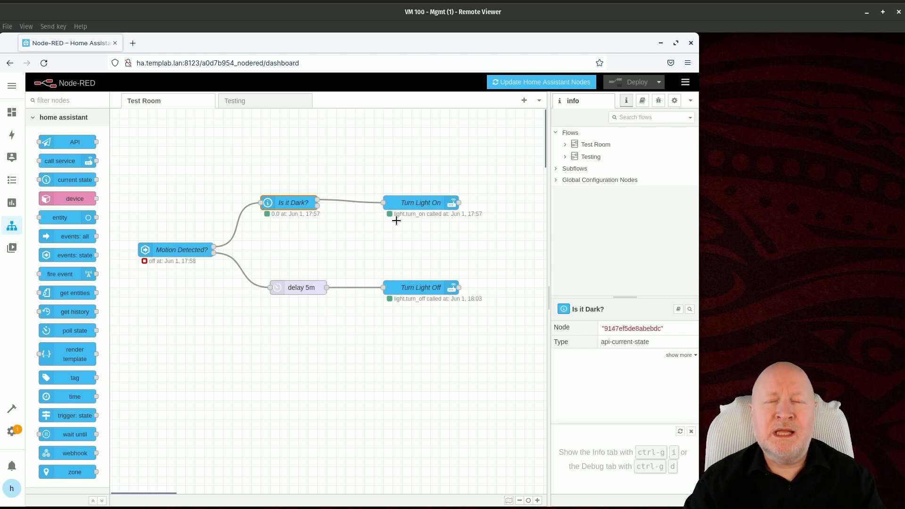
# Step: Replace the delay 5m node with a stoptimer node wired between the Motion Detected? node's second output and Turn Light Off
pyautogui.click(81, 100)
pyautogui.write('stop')
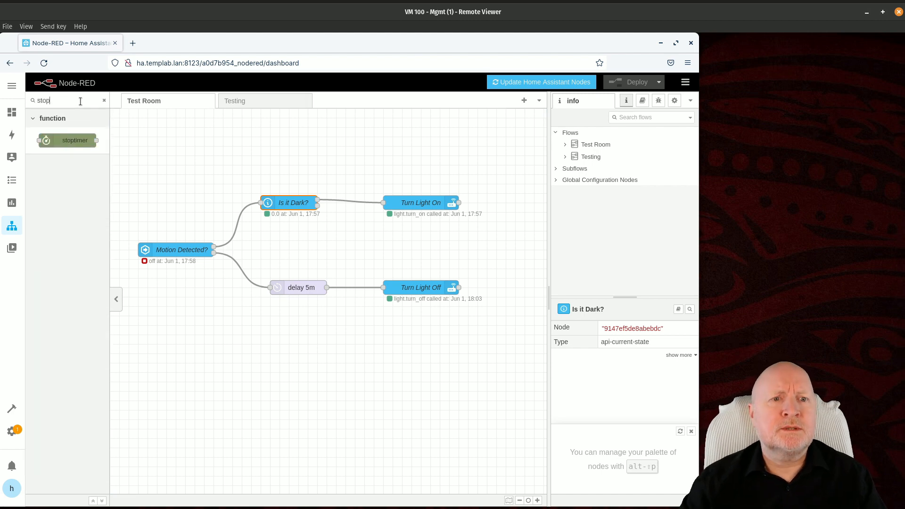
pyautogui.moveTo(62, 142); pyautogui.dragTo(247, 270)
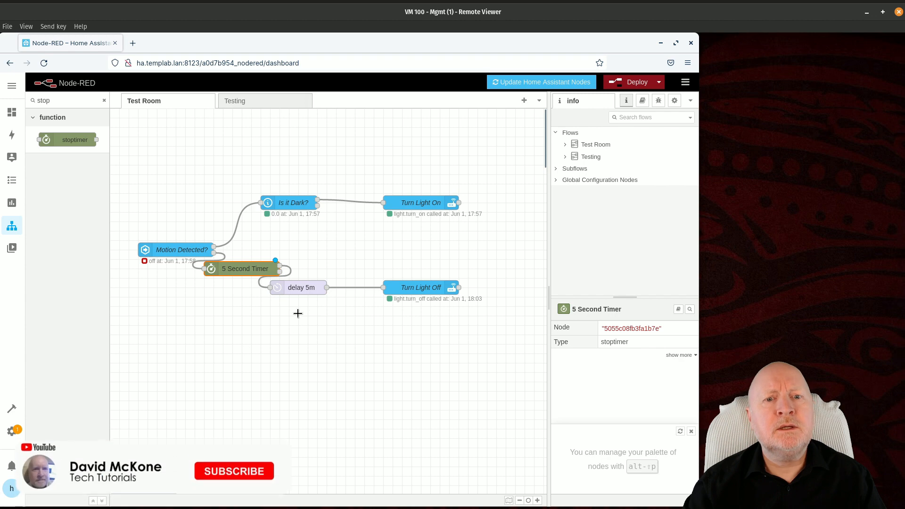
pyautogui.click(312, 288)
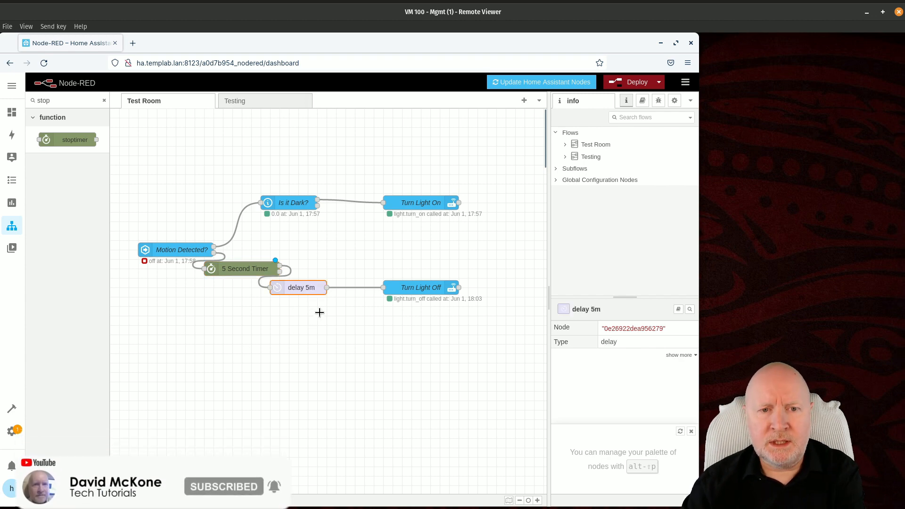
pyautogui.press('Delete')
pyautogui.moveTo(244, 267); pyautogui.dragTo(382, 291)
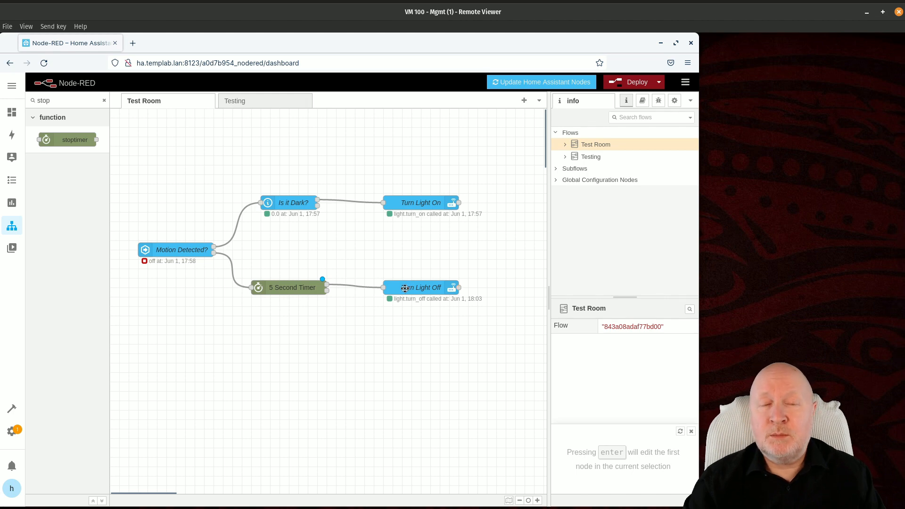
# Step: Set the stoptimer node to 5 minutes, save it and wire the Is it Dark? node's second output to its input
pyautogui.doubleClick(300, 281)
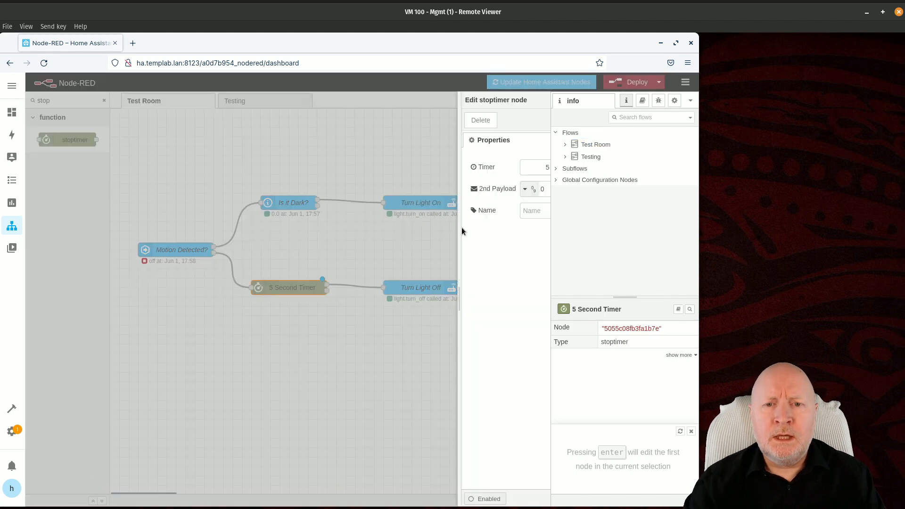
pyautogui.click(451, 171)
pyautogui.click(464, 193)
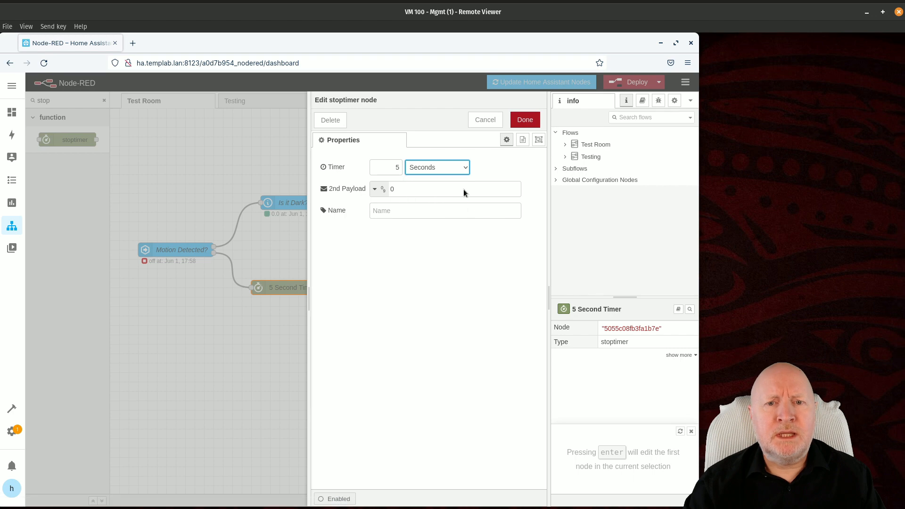
pyautogui.click(512, 123)
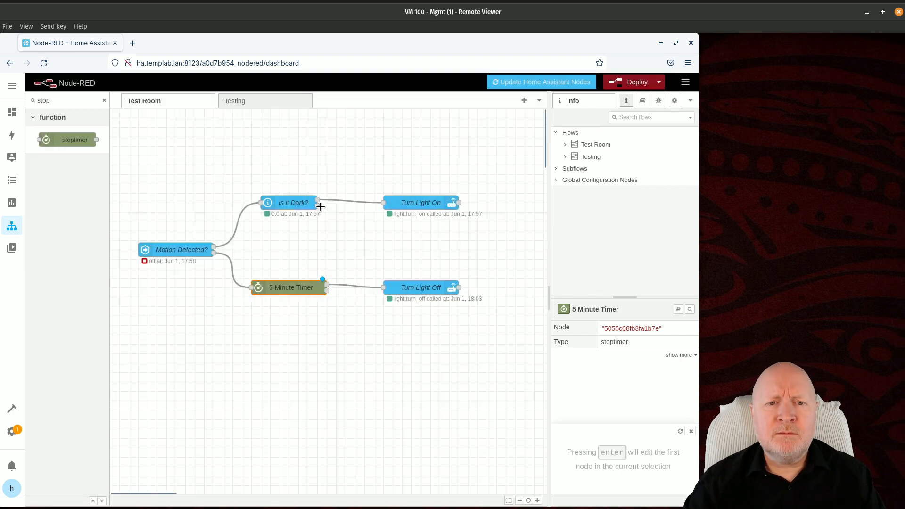
pyautogui.moveTo(318, 205); pyautogui.dragTo(253, 285)
pyautogui.click(360, 267)
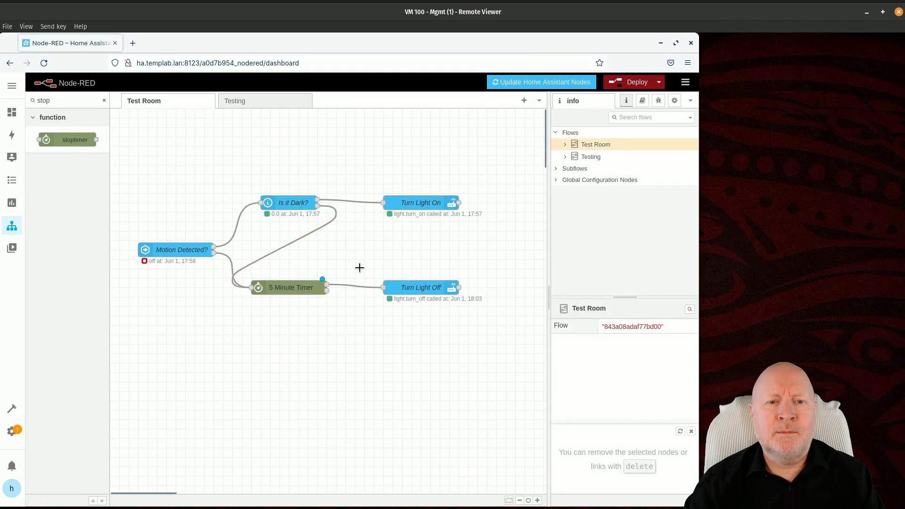
# Step: Remove the Is it Dark? node's msg.data output, set msg.payload to the string "stop", save the node and deploy the flow
pyautogui.doubleClick(292, 202)
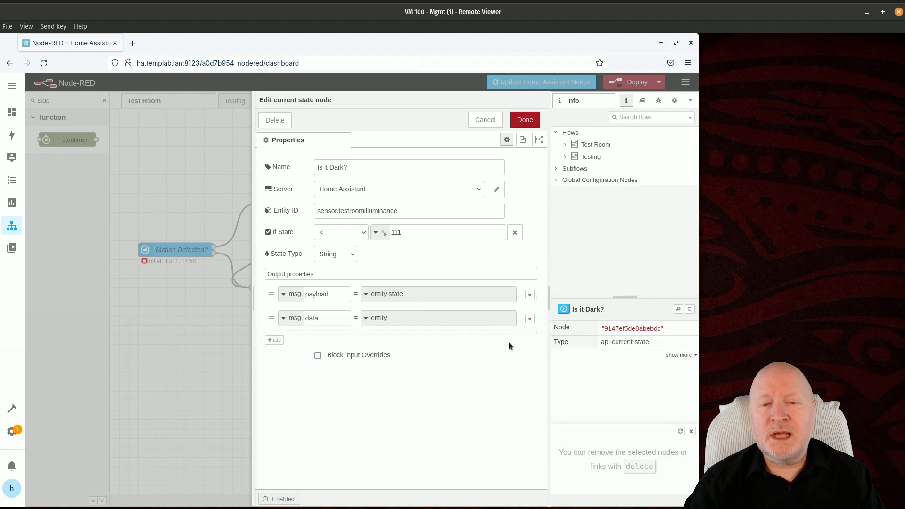
pyautogui.click(529, 319)
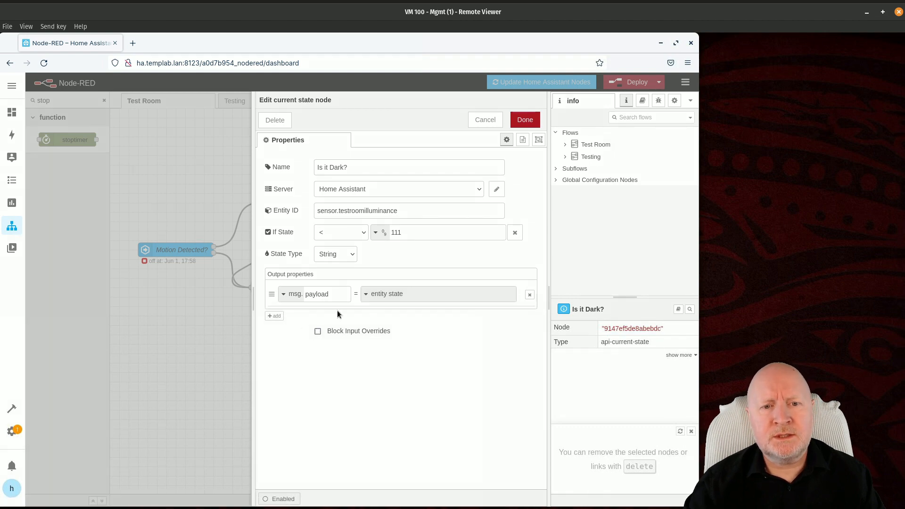
pyautogui.click(366, 295)
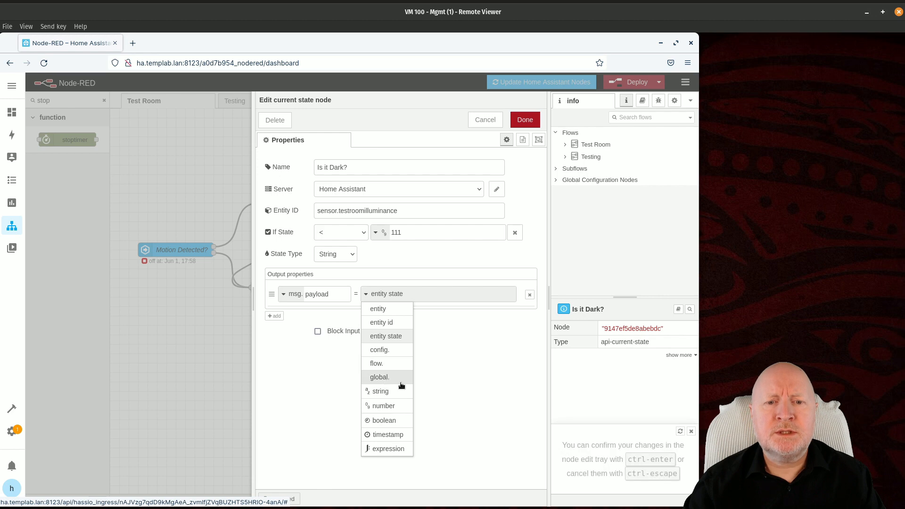
pyautogui.click(384, 390)
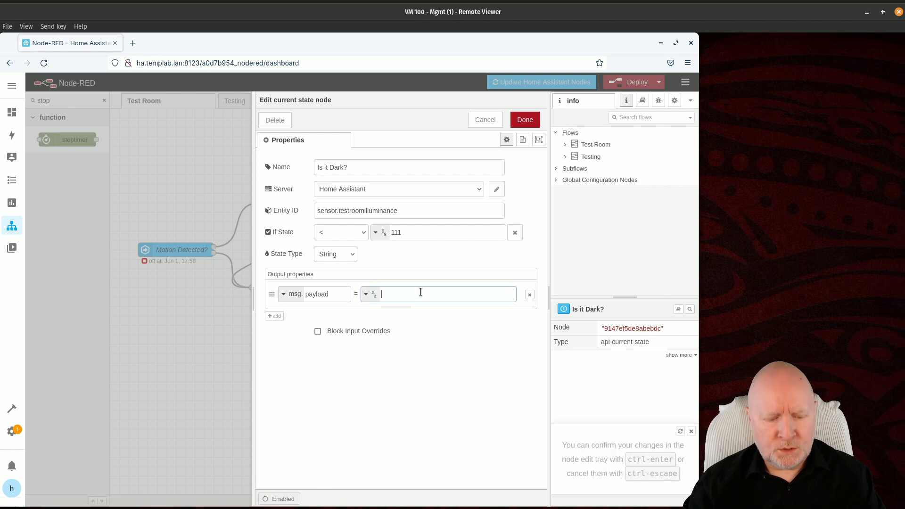
pyautogui.click(524, 120)
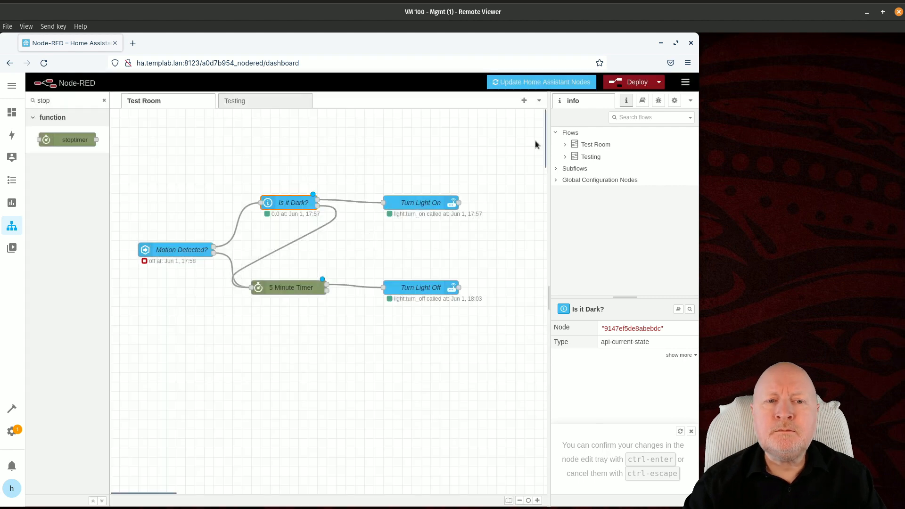
pyautogui.click(622, 84)
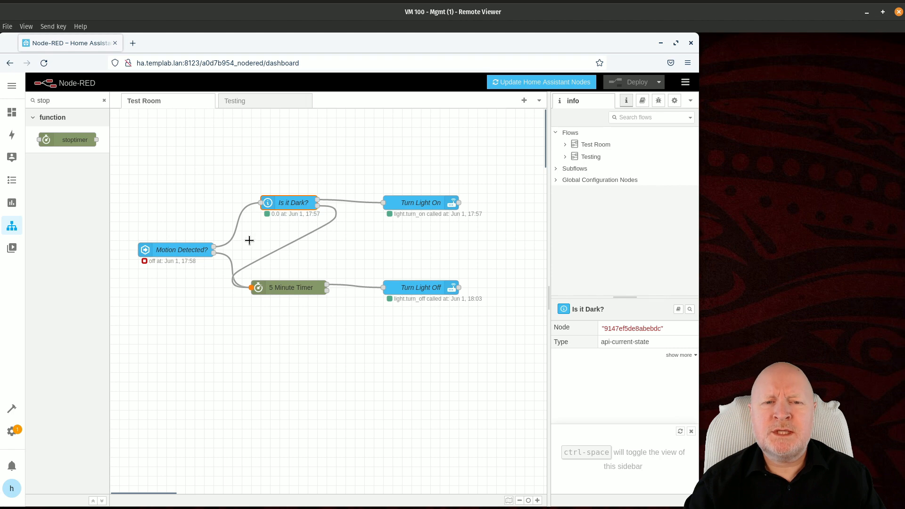
# Step: Review the Is it Dark? node's illuminance condition and payload output, closing its settings without changes
pyautogui.click(272, 234)
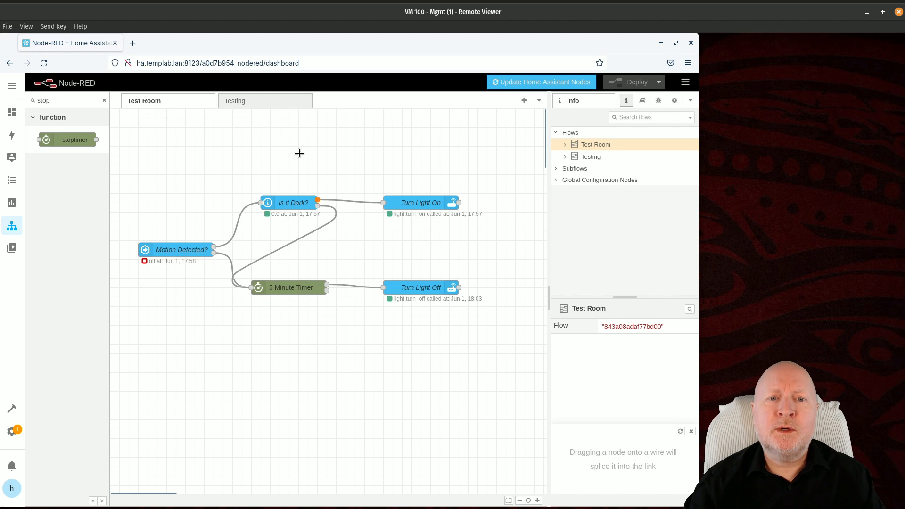
pyautogui.doubleClick(298, 203)
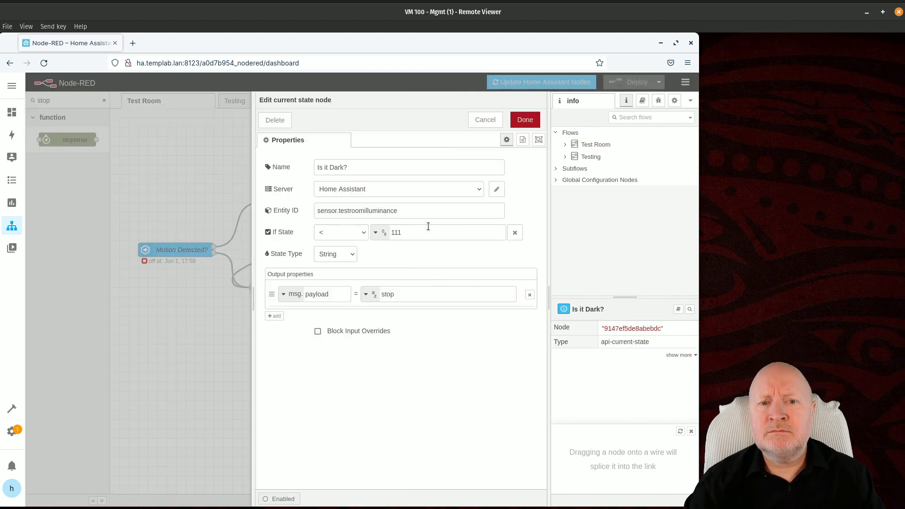
pyautogui.click(485, 120)
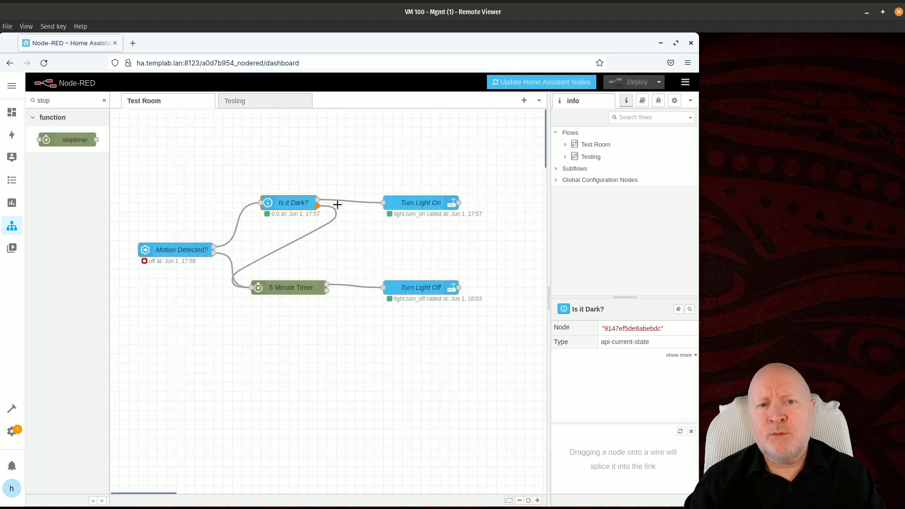
pyautogui.doubleClick(282, 200)
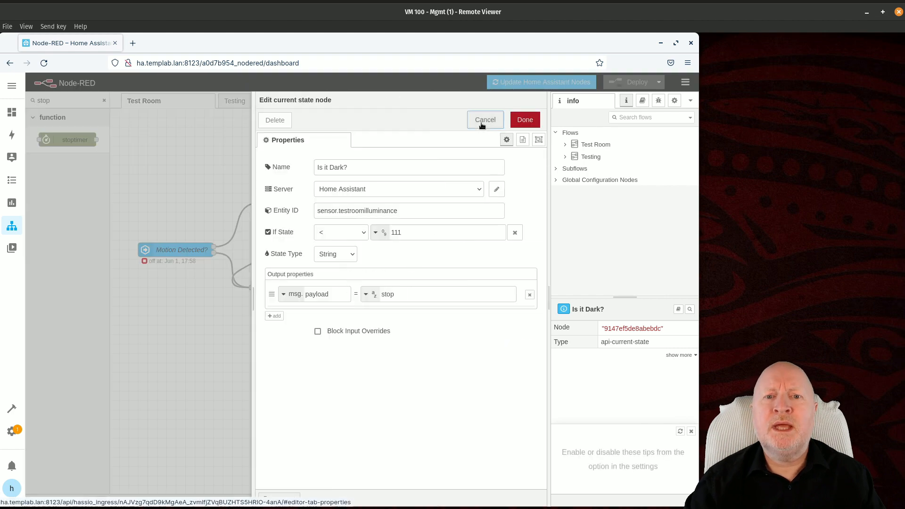
pyautogui.click(484, 120)
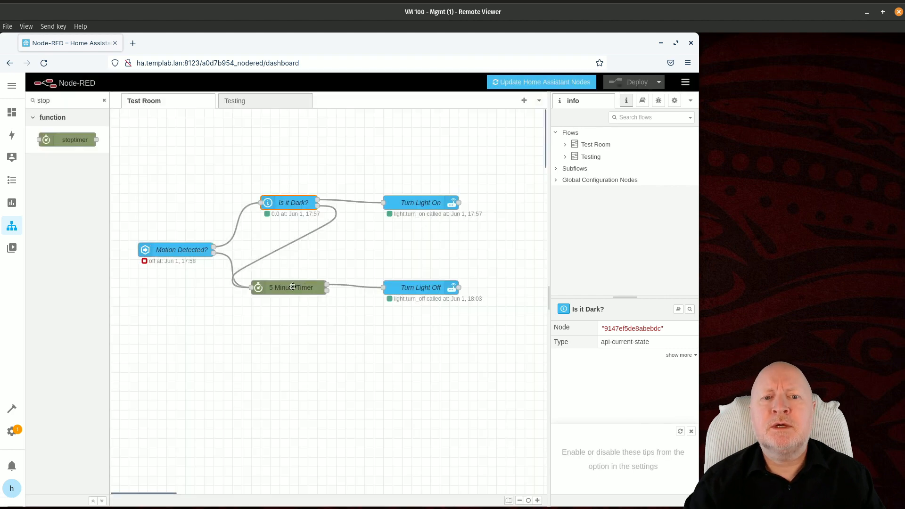
pyautogui.click(351, 245)
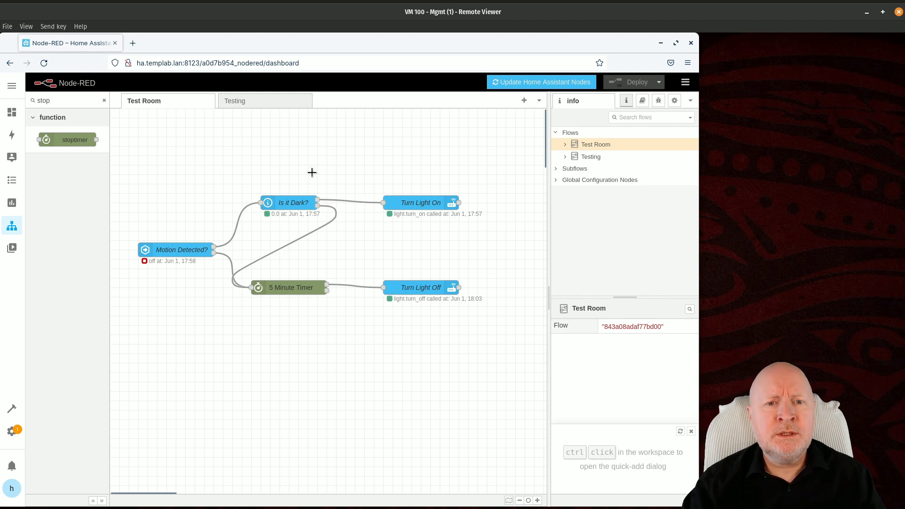
# Step: Clear the node palette filter, check the Test Room card on the Home Assistant overview and return to the Node-RED flow
pyautogui.click(104, 101)
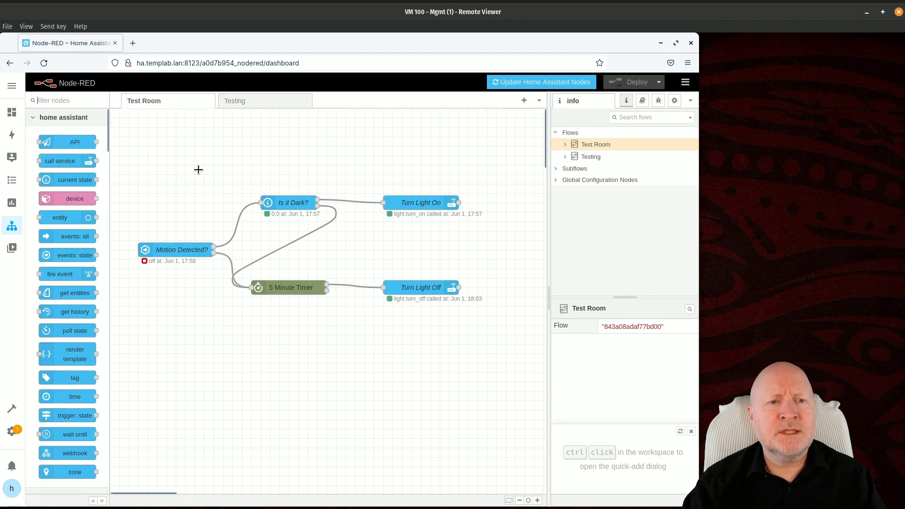
pyautogui.click(11, 111)
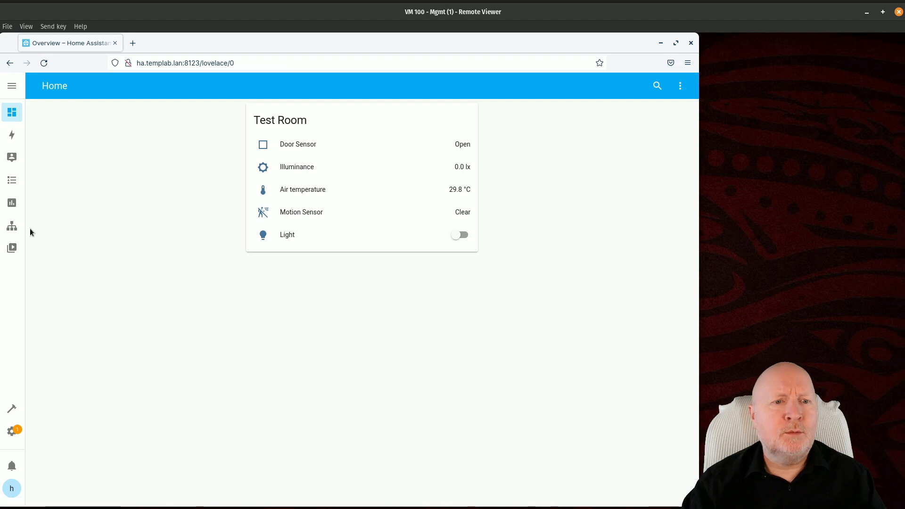
pyautogui.click(12, 229)
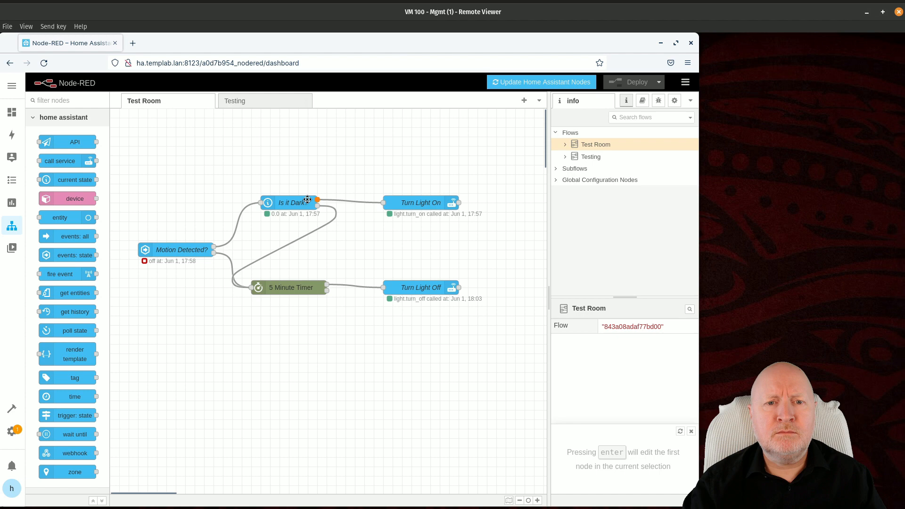
# Step: Set the Is it Dark? node's If State threshold to less than 5, save the node and deploy the flow
pyautogui.doubleClick(307, 200)
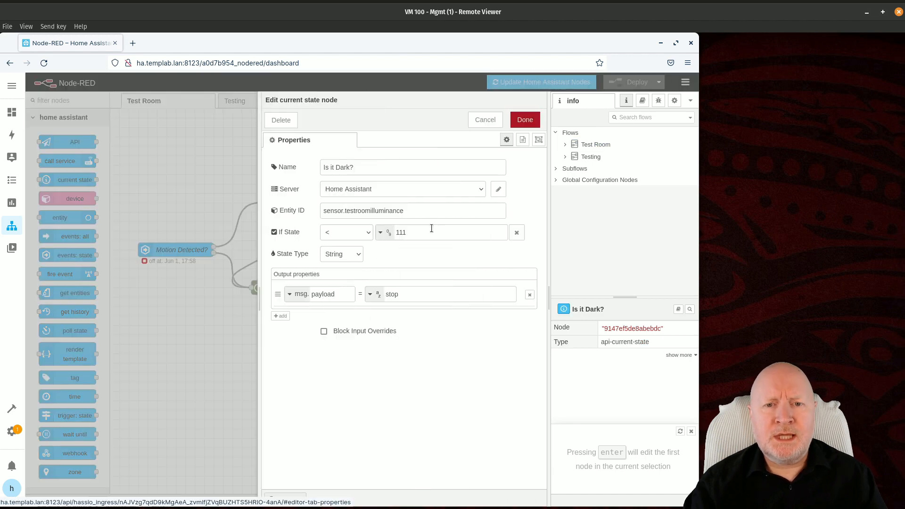
pyautogui.doubleClick(431, 228)
pyautogui.write('5')
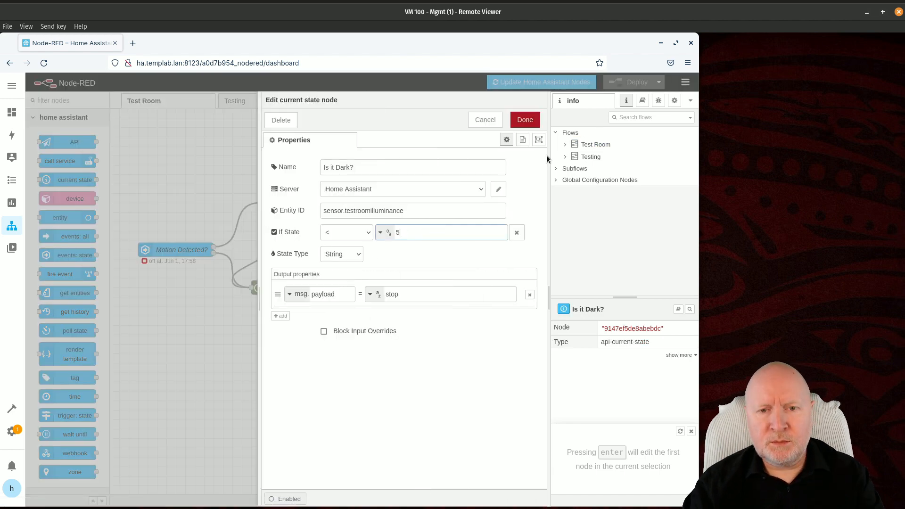
pyautogui.click(535, 126)
pyautogui.click(633, 82)
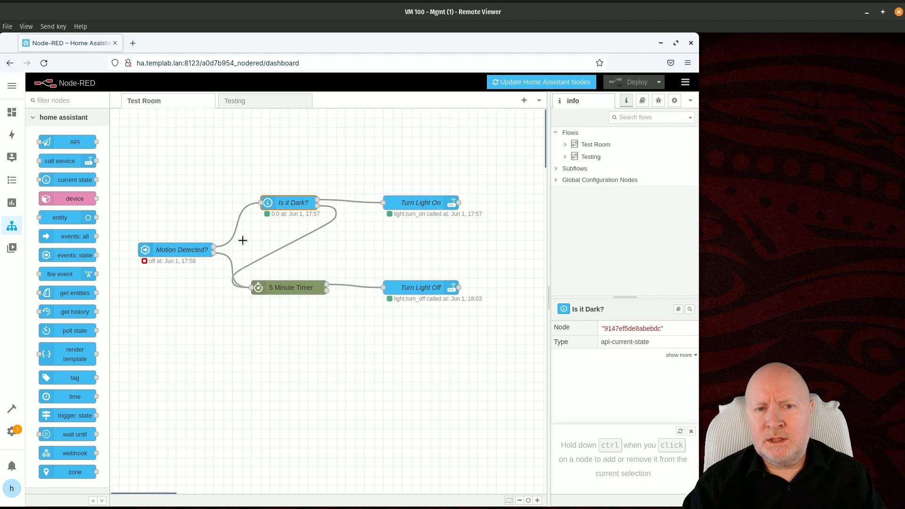
# Step: Check the test room's illuminance, motion and light states on the Home Assistant overview and return to the flow
pyautogui.click(289, 228)
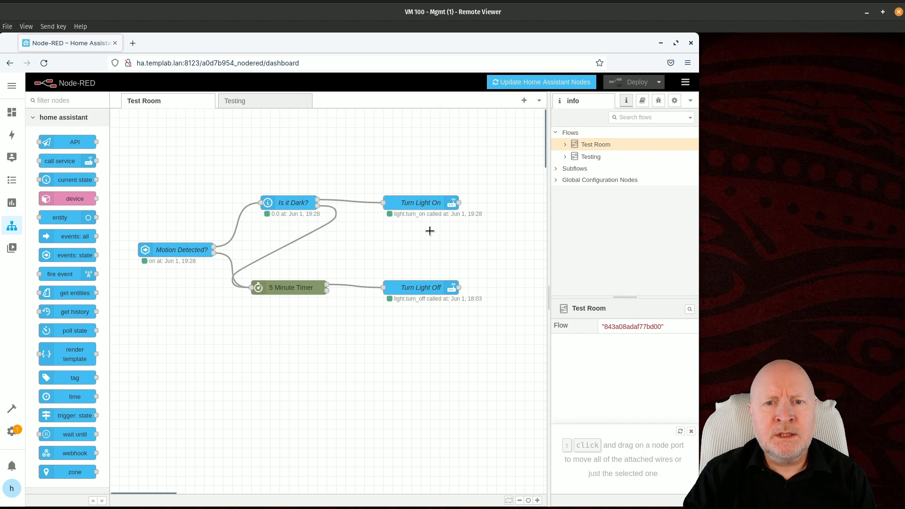
pyautogui.click(11, 112)
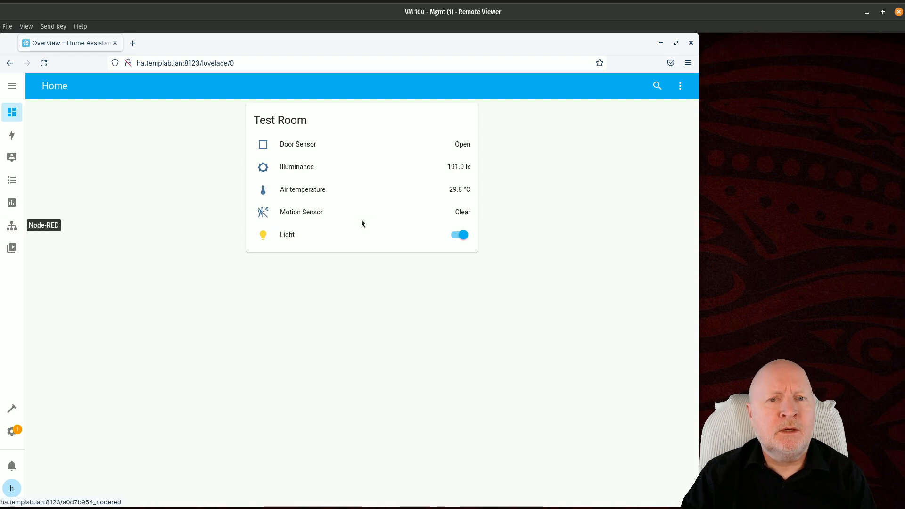
pyautogui.click(12, 225)
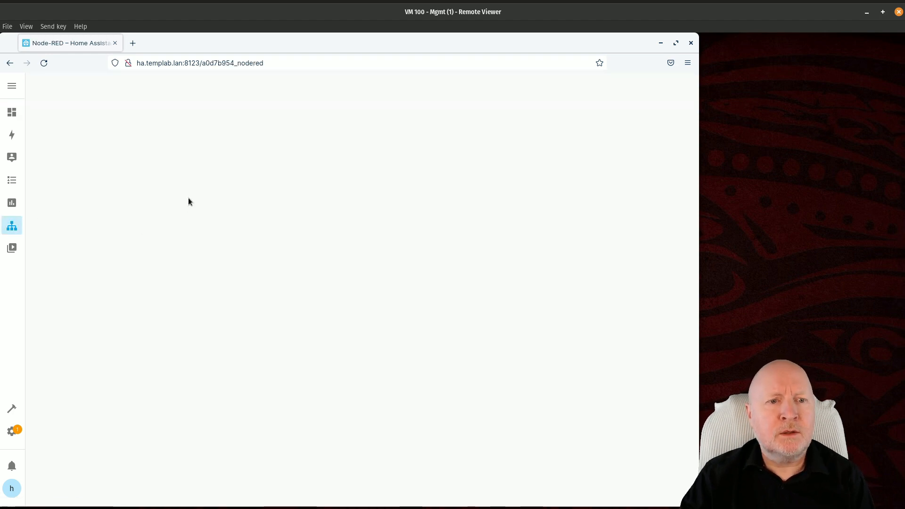
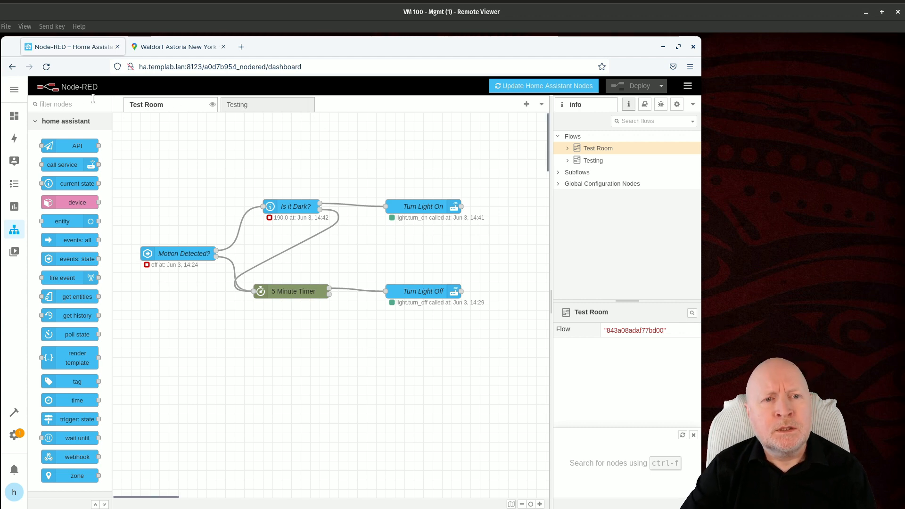
# Step: Add an inject node above Motion Detected?, wire it to the Is it Dark? node's input and deploy the flow
pyautogui.click(74, 105)
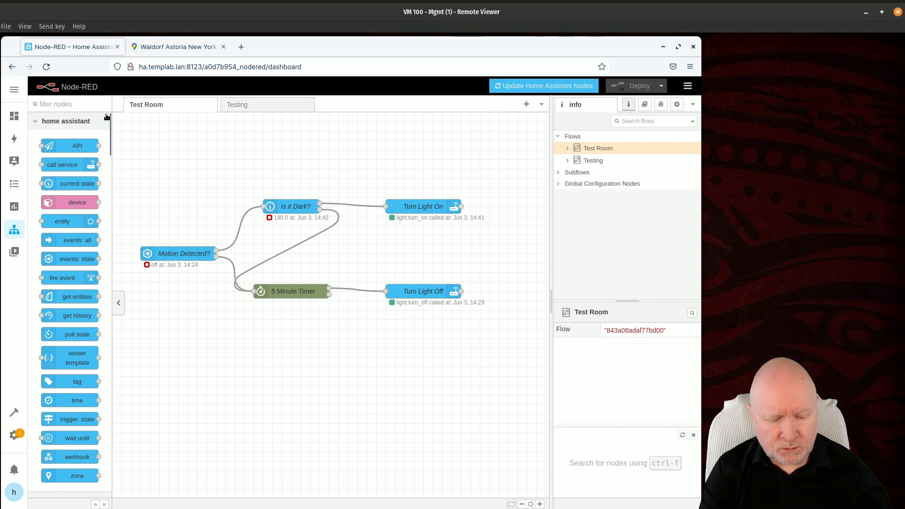
pyautogui.write('inj')
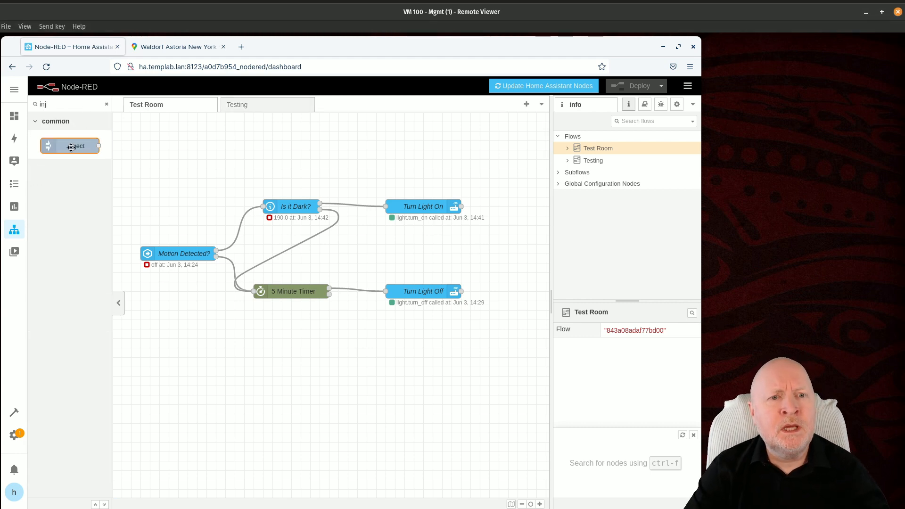
pyautogui.moveTo(66, 149); pyautogui.dragTo(185, 184)
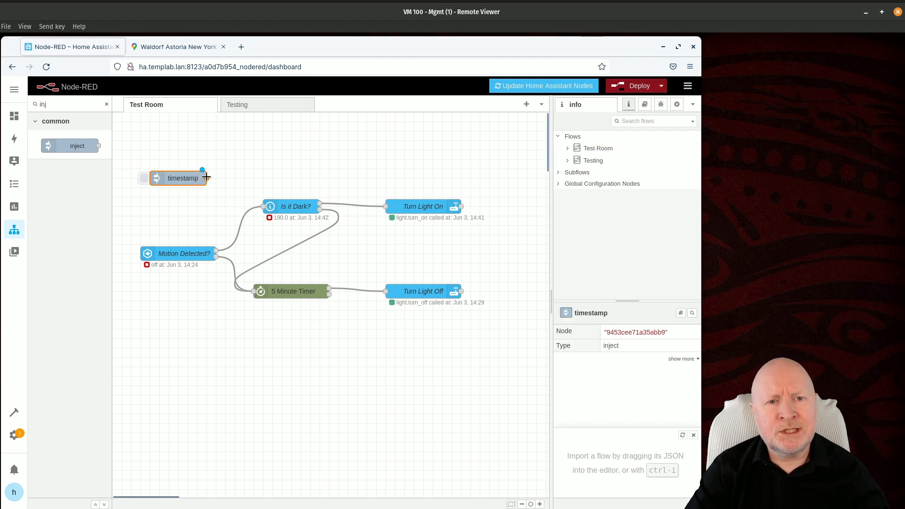
pyautogui.moveTo(206, 178); pyautogui.dragTo(263, 206)
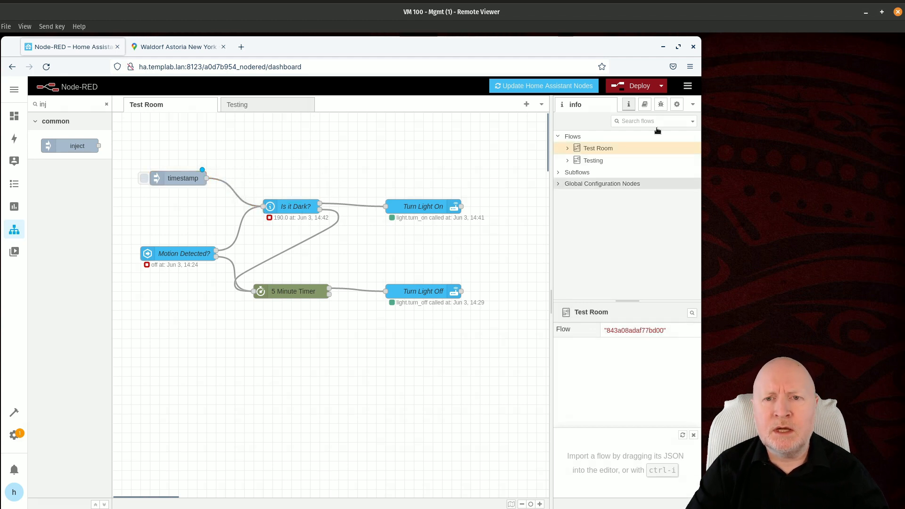
pyautogui.click(635, 90)
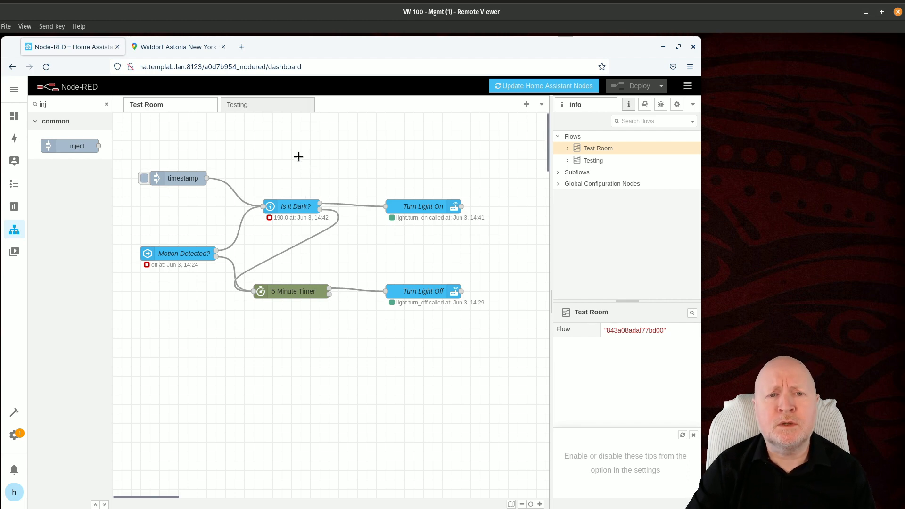
# Step: Trigger the timestamp inject node, check the test room light on the Home Assistant overview and return to the flow
pyautogui.click(144, 179)
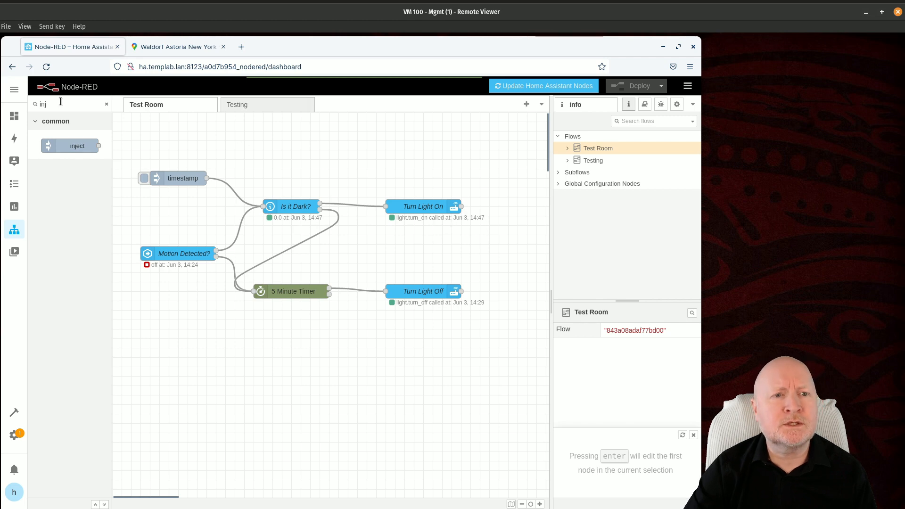
pyautogui.click(14, 116)
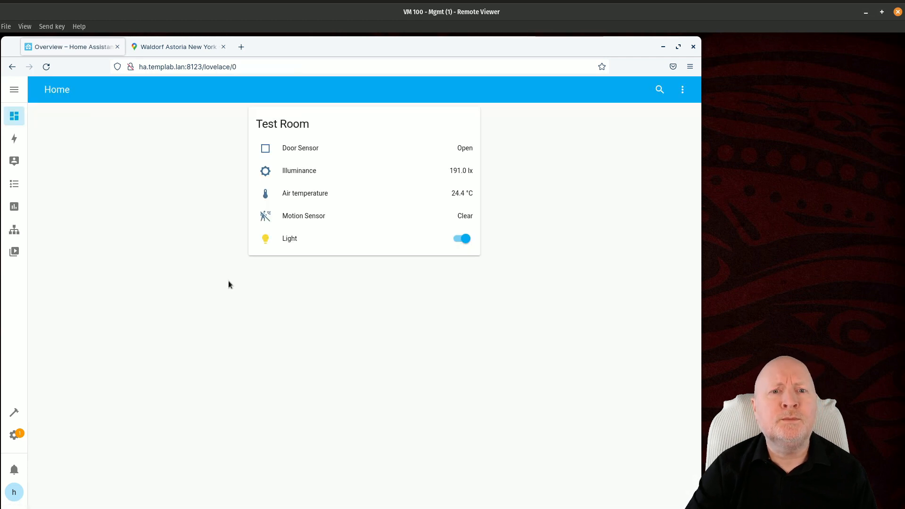
pyautogui.click(14, 229)
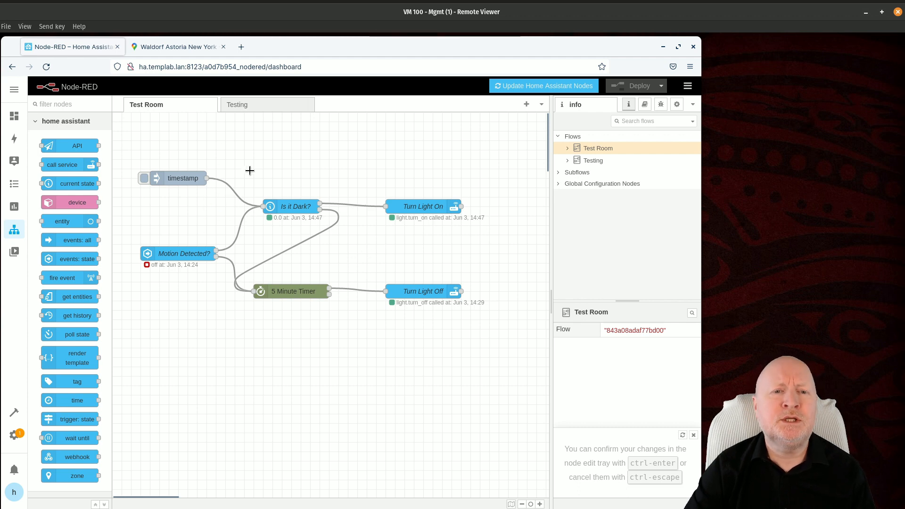
# Step: Inspect the timestamp inject node's properties and close them without changes
pyautogui.click(189, 175)
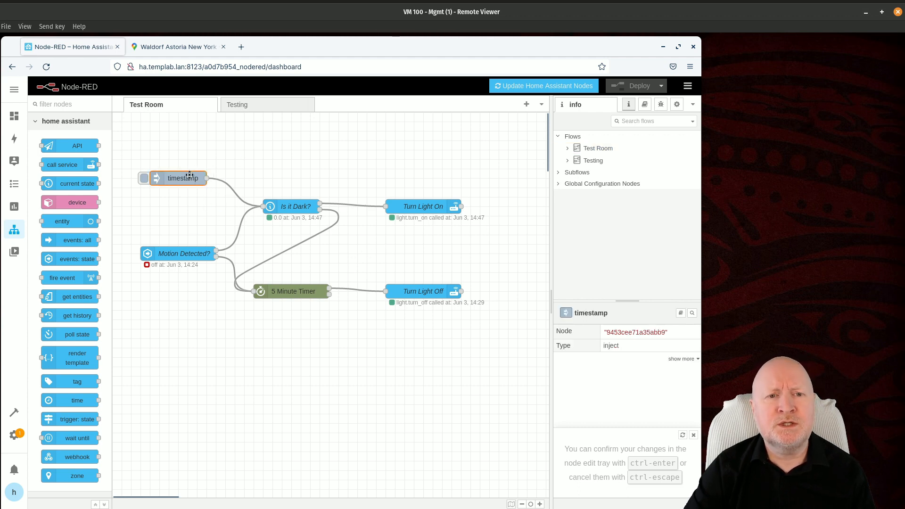
pyautogui.doubleClick(189, 174)
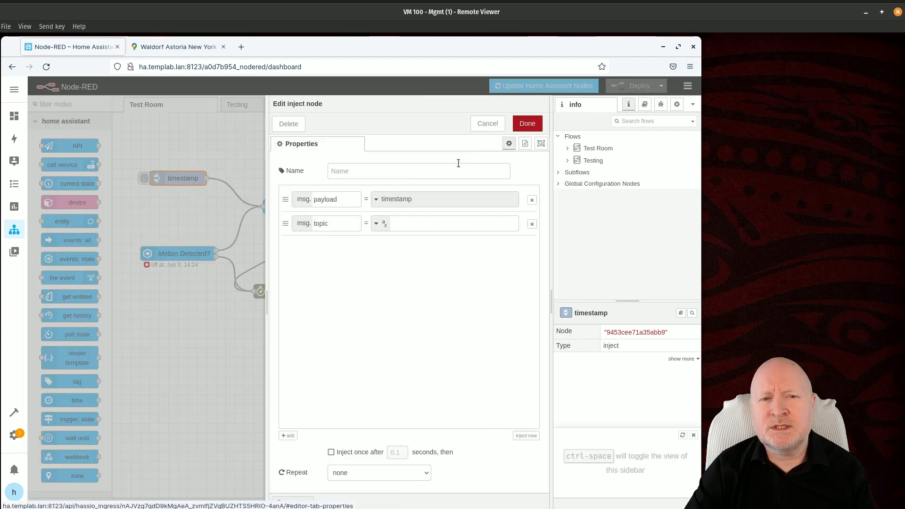
pyautogui.click(487, 123)
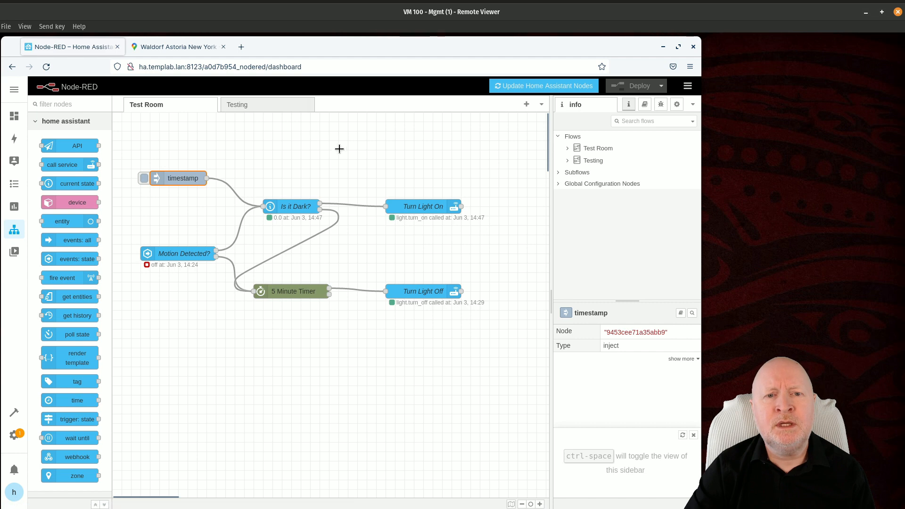
pyautogui.click(339, 148)
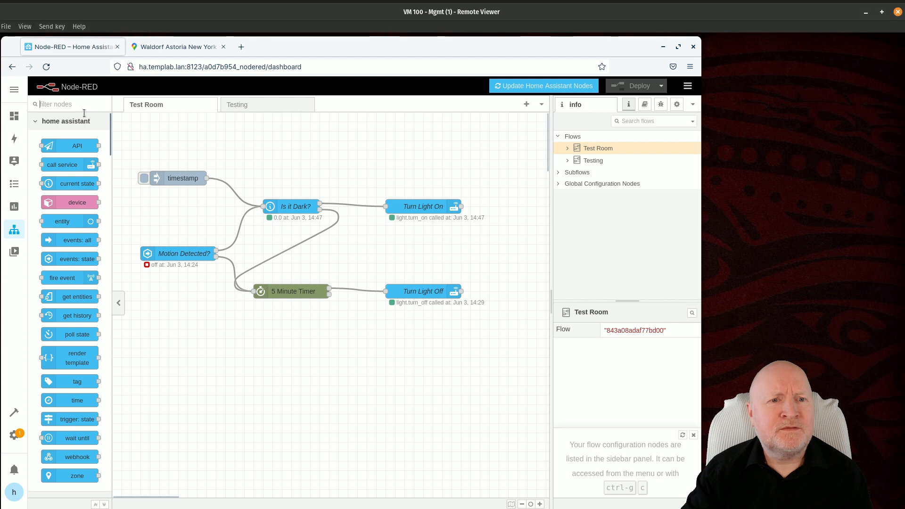
# Step: Add a comment node above the Is it Dark? node and view the Test Room flow's properties without changing them
pyautogui.write('co')
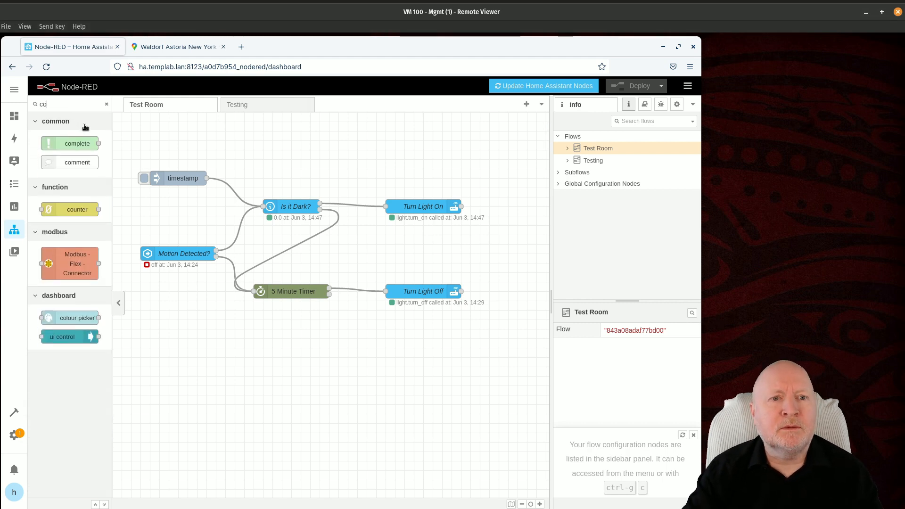
pyautogui.moveTo(77, 163)
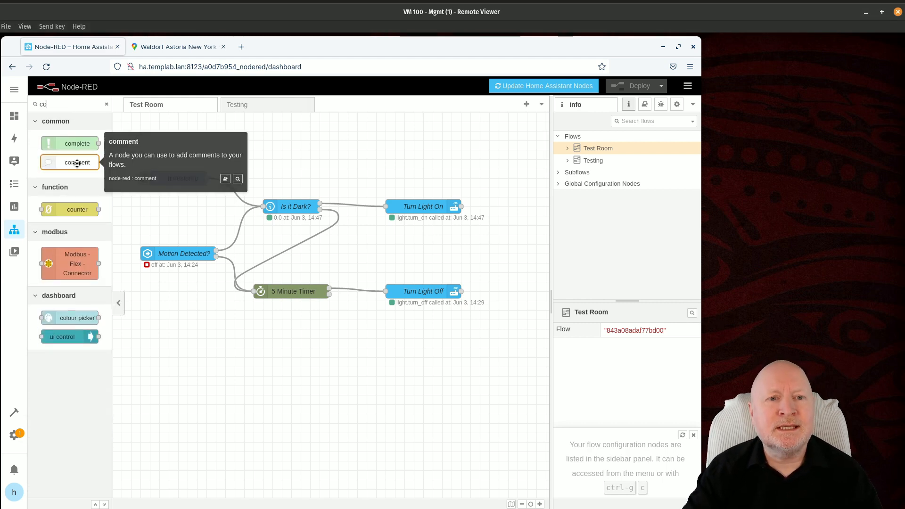
pyautogui.moveTo(78, 163); pyautogui.dragTo(359, 170)
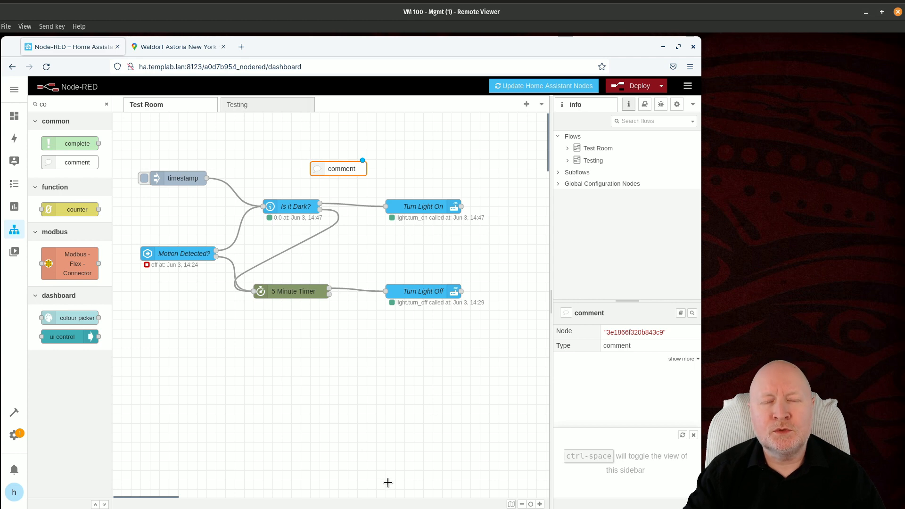
pyautogui.doubleClick(162, 106)
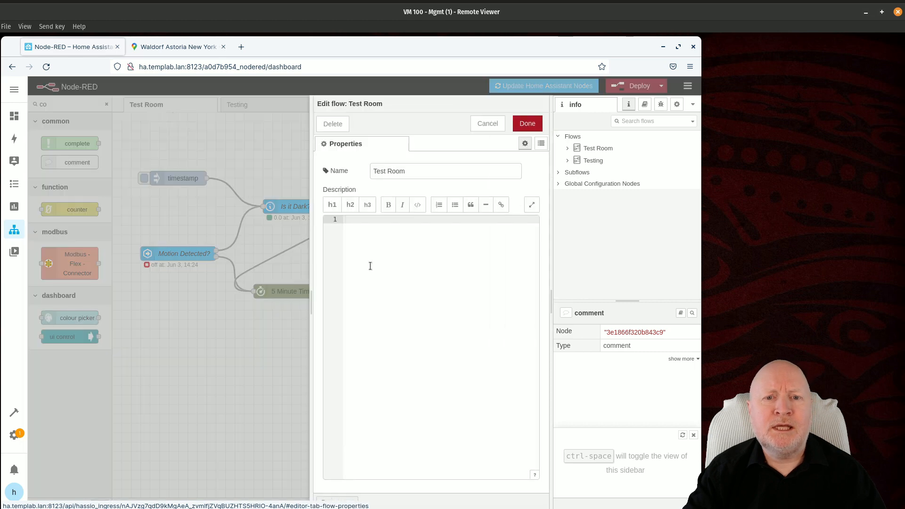
pyautogui.click(487, 123)
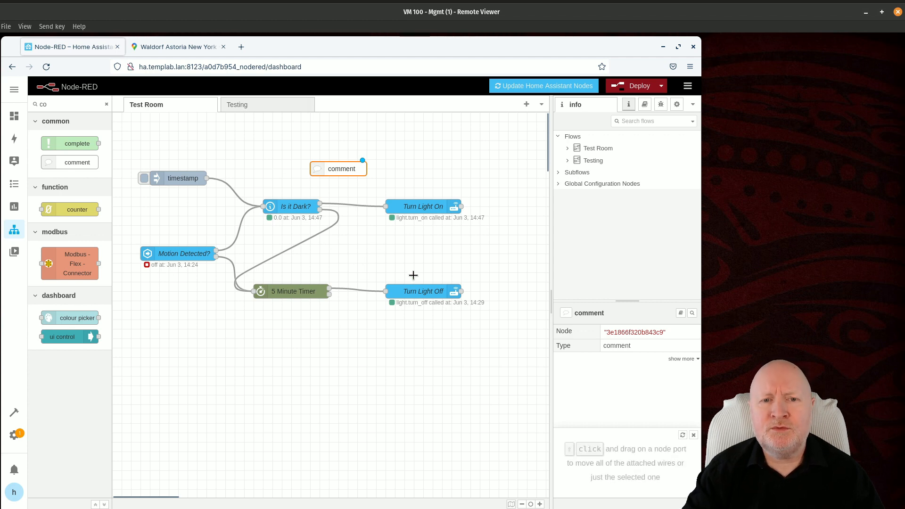
# Step: Enter "If motion is detected and it's dark, turn on light" with a second line "..." as the comment node's text and deploy the flow
pyautogui.doubleClick(344, 169)
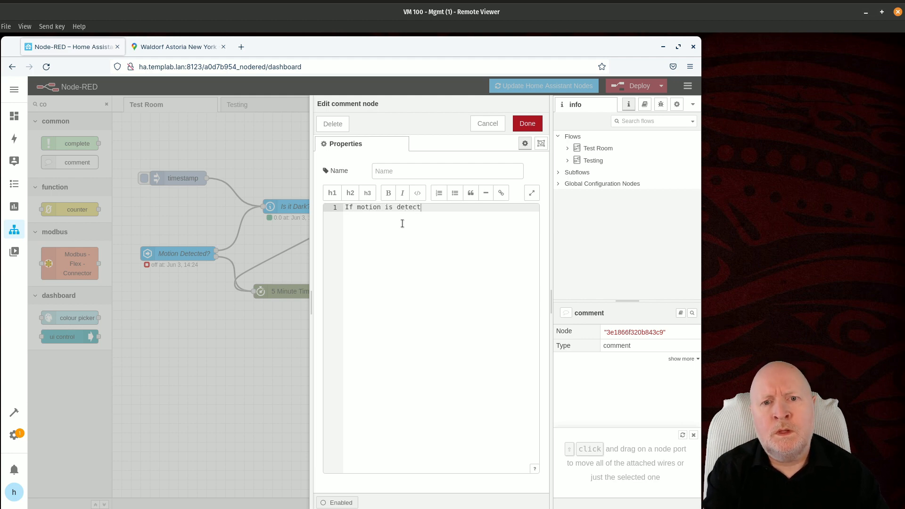
pyautogui.write("nd it's da")
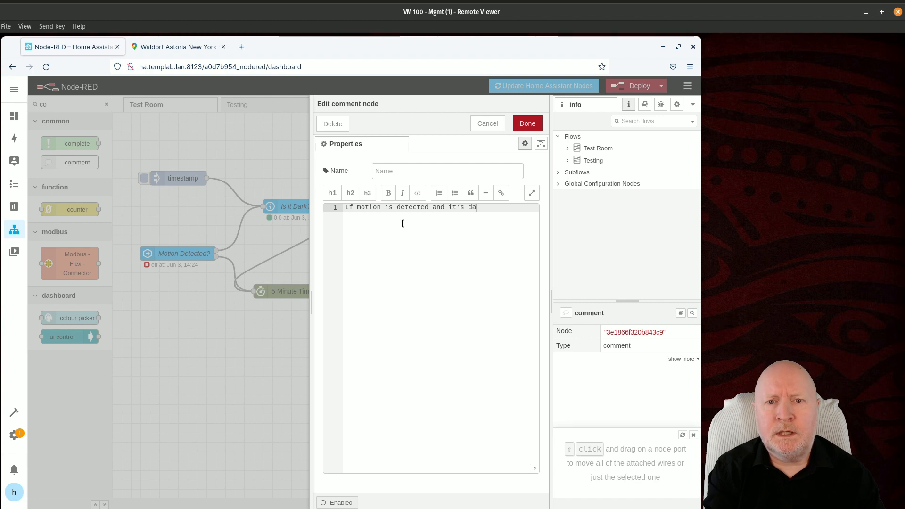
pyautogui.write('rk, turn on l')
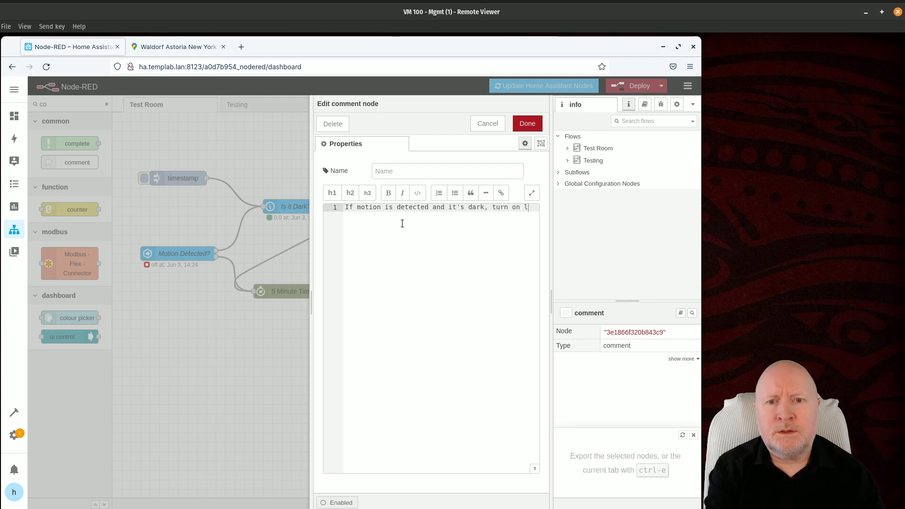
pyautogui.write('ight')
pyautogui.press('Return')
pyautogui.write('...')
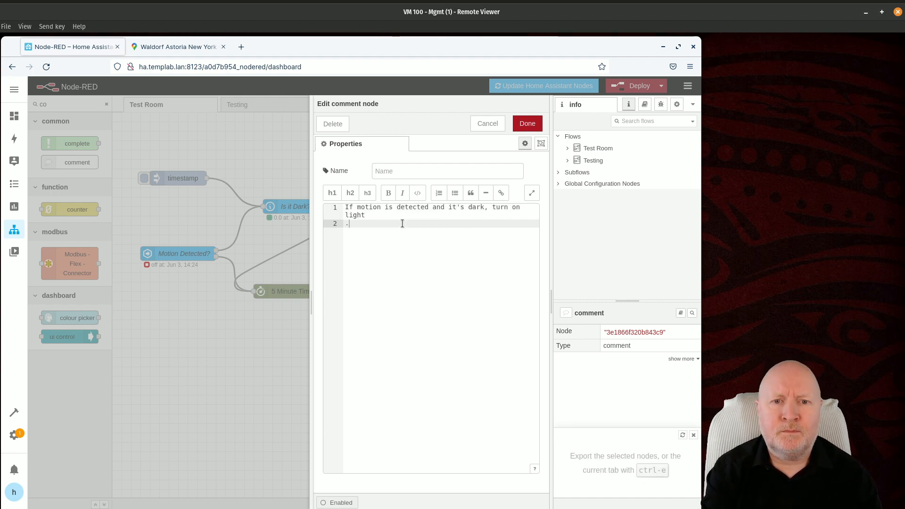
pyautogui.click(524, 126)
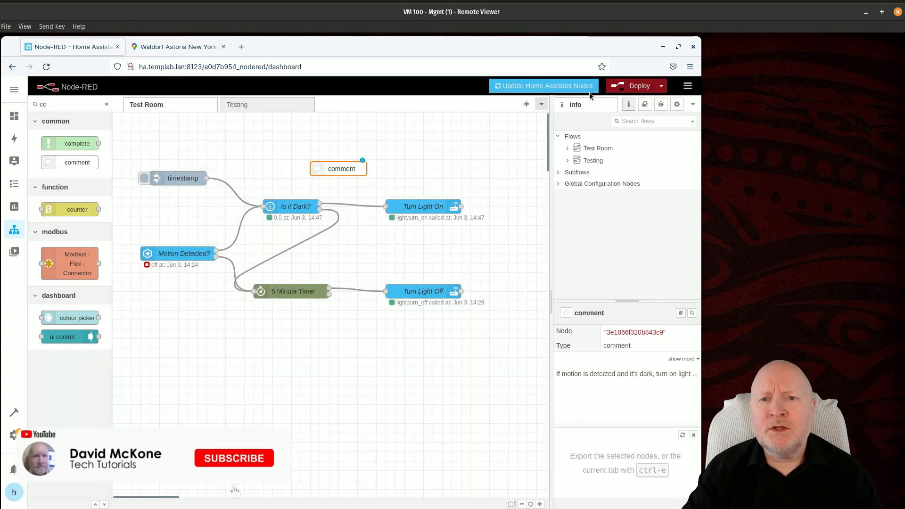
pyautogui.click(636, 86)
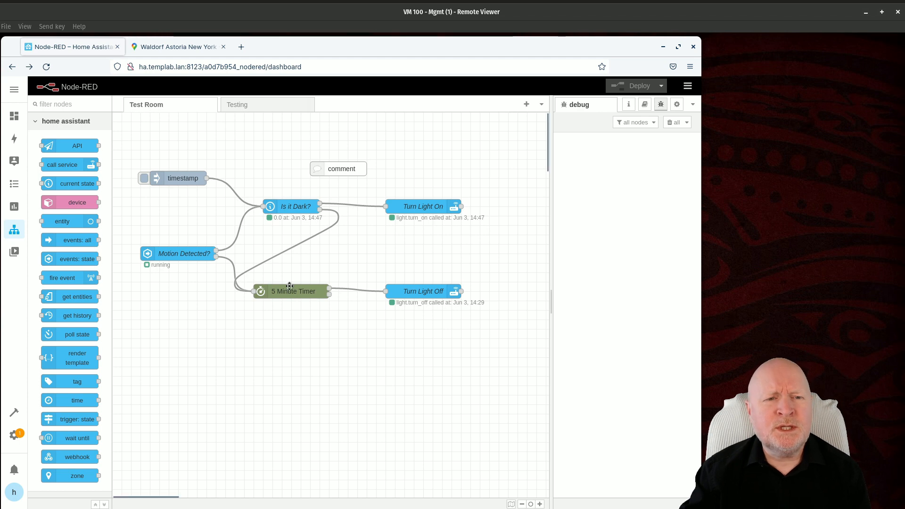
# Step: Find the bigtimer node in the palette and add one below the 5 Minute Timer node
pyautogui.click(93, 102)
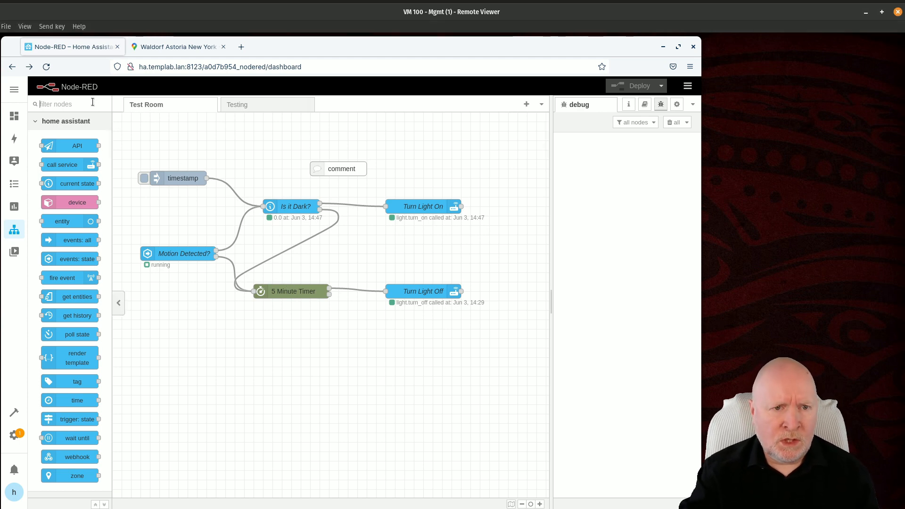
pyautogui.write('big')
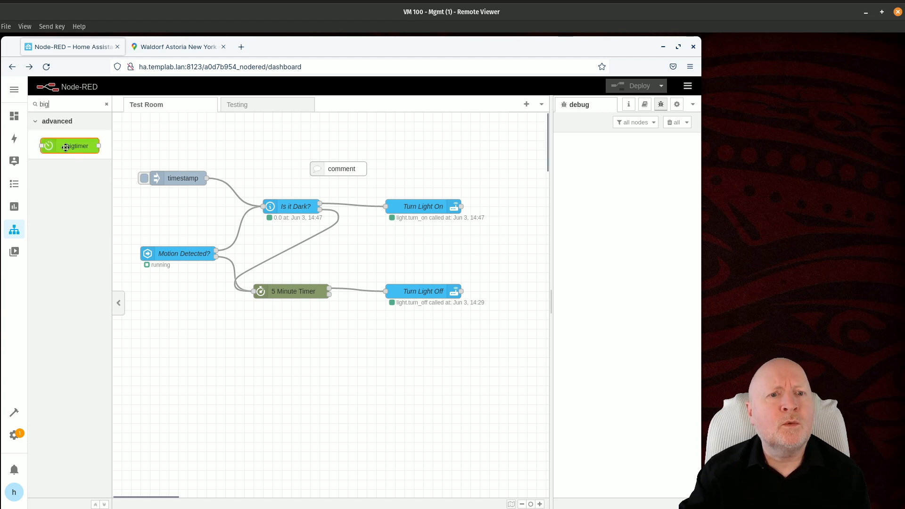
pyautogui.moveTo(75, 146); pyautogui.dragTo(290, 389)
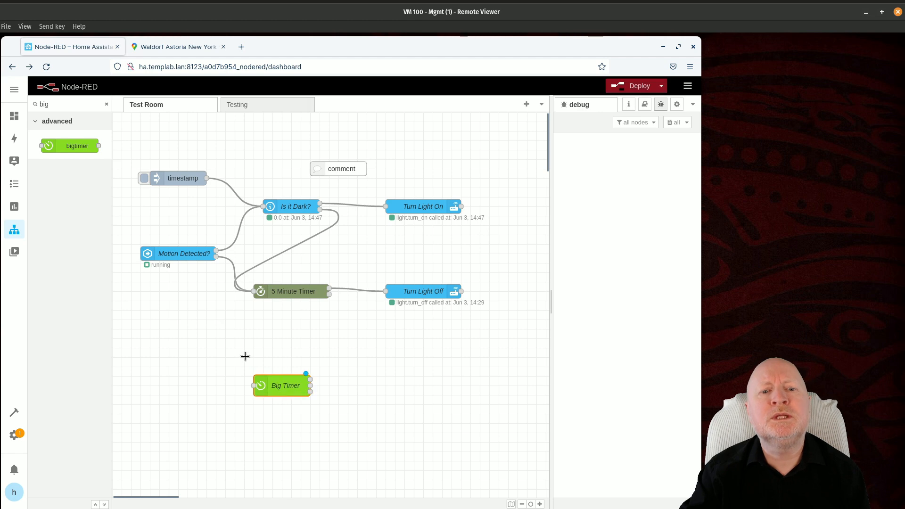
# Step: Name the new bigtimer node Sunset/Sunrise
pyautogui.doubleClick(281, 386)
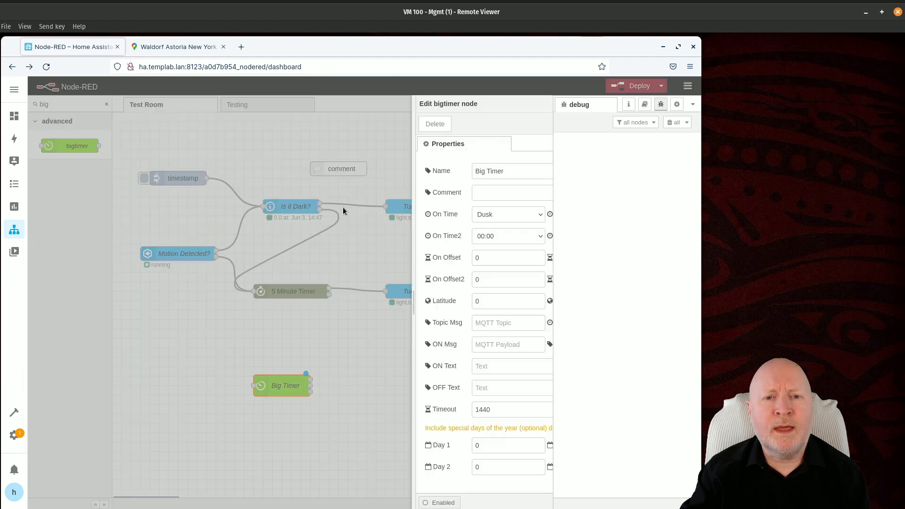
pyautogui.click(284, 170)
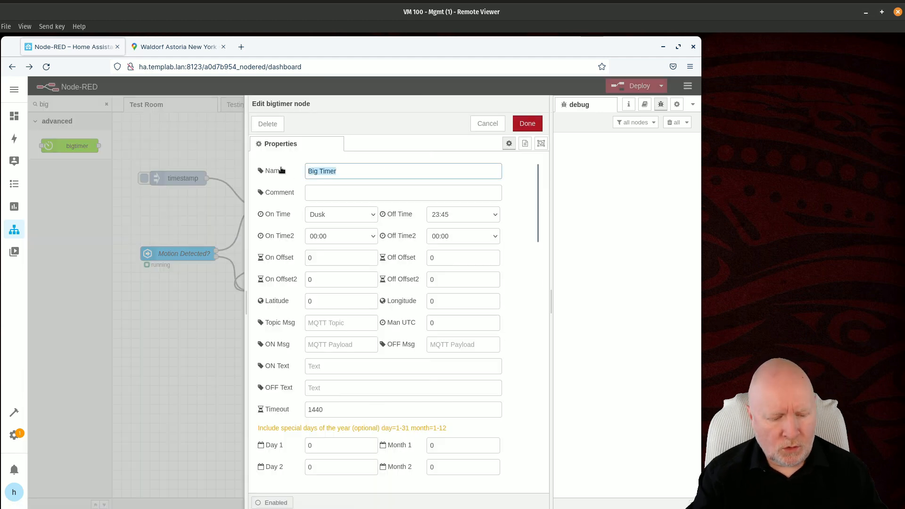
pyautogui.write('Sunset/')
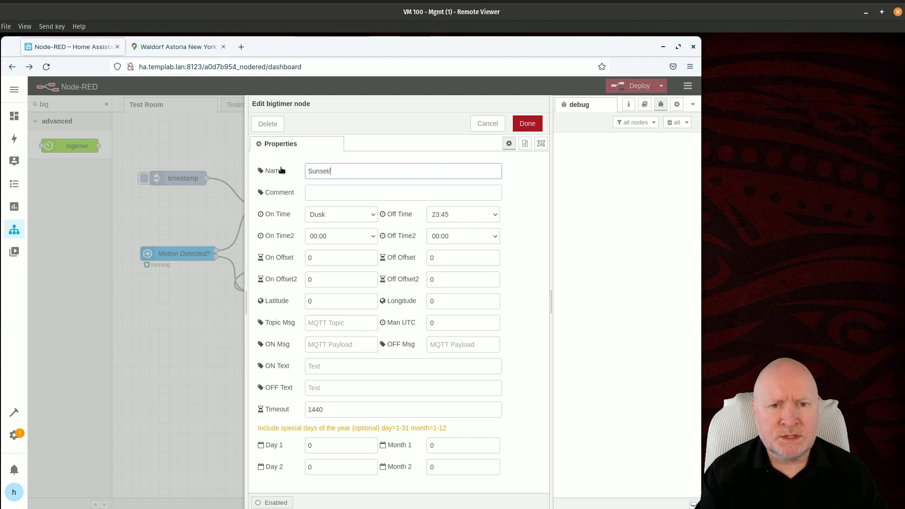
pyautogui.write('Su')
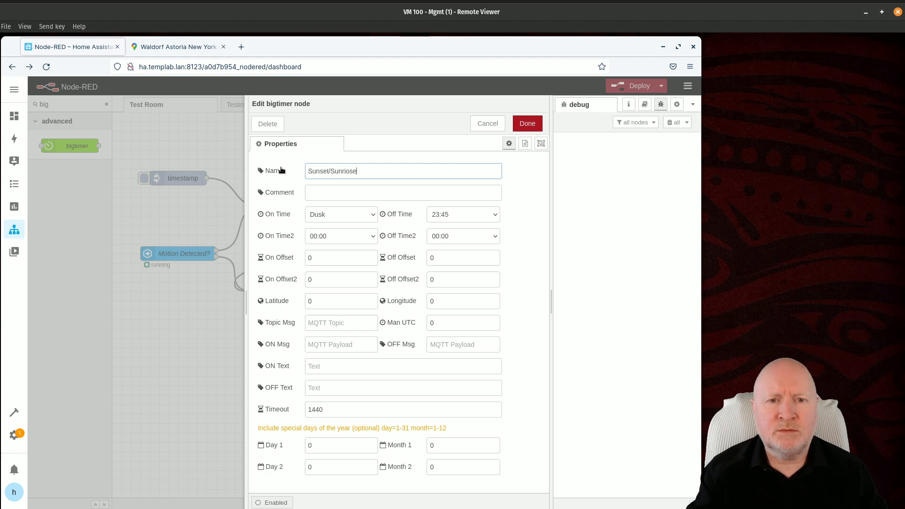
pyautogui.write('nri')
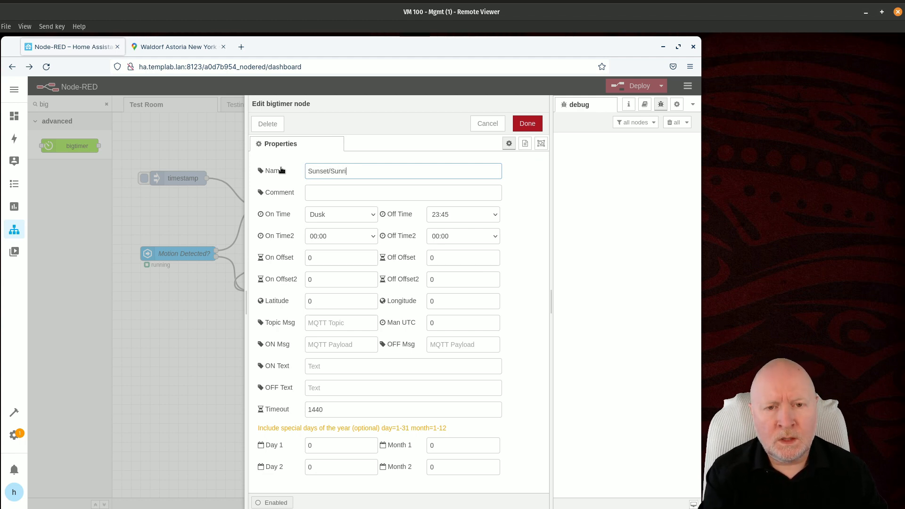
pyautogui.write('se')
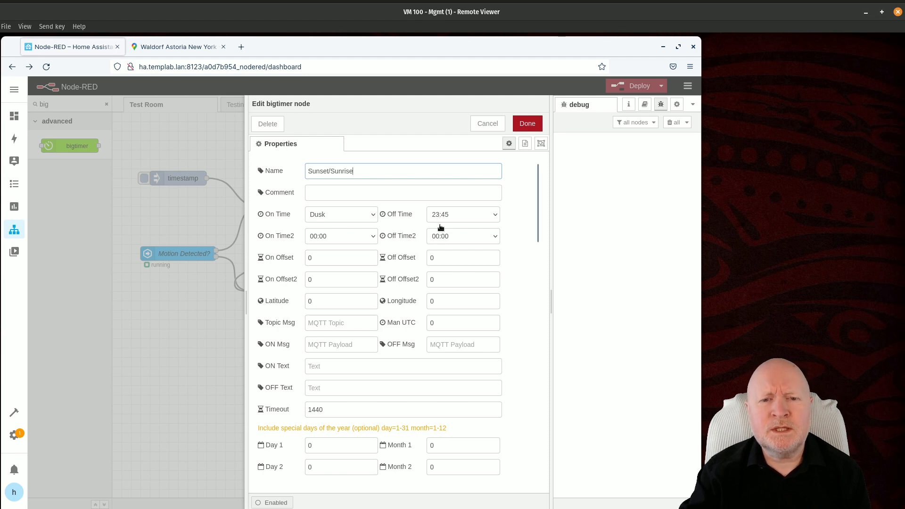
# Step: Set the bigtimer node's On Time to Sunset and its Off Time to Sunrise
pyautogui.click(330, 213)
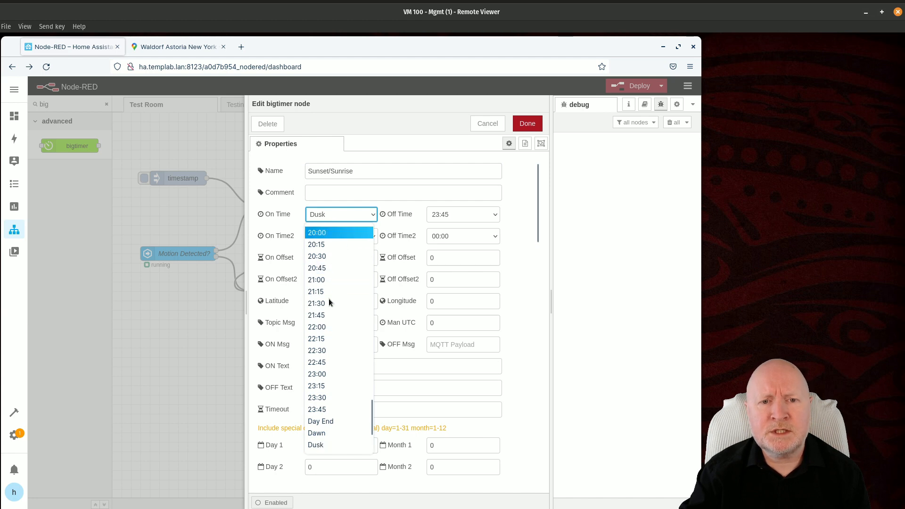
pyautogui.scroll(-2, 349, 416)
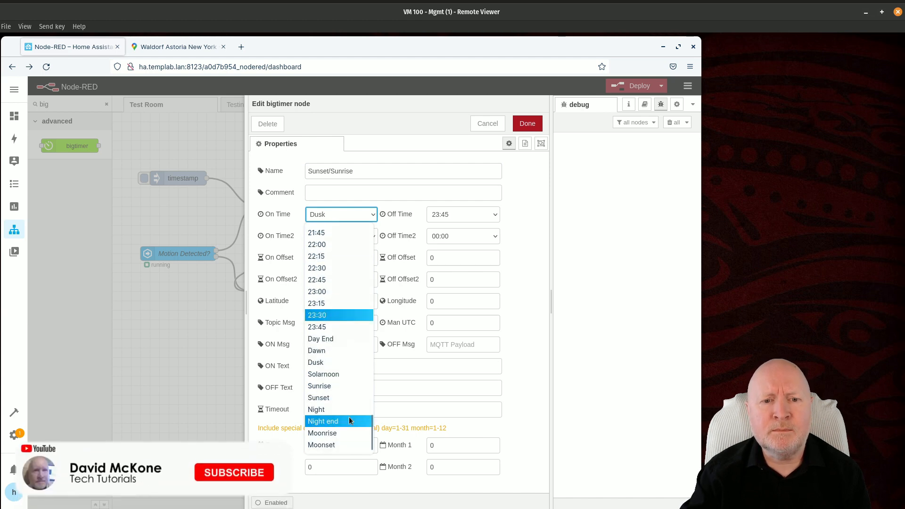
pyautogui.click(333, 396)
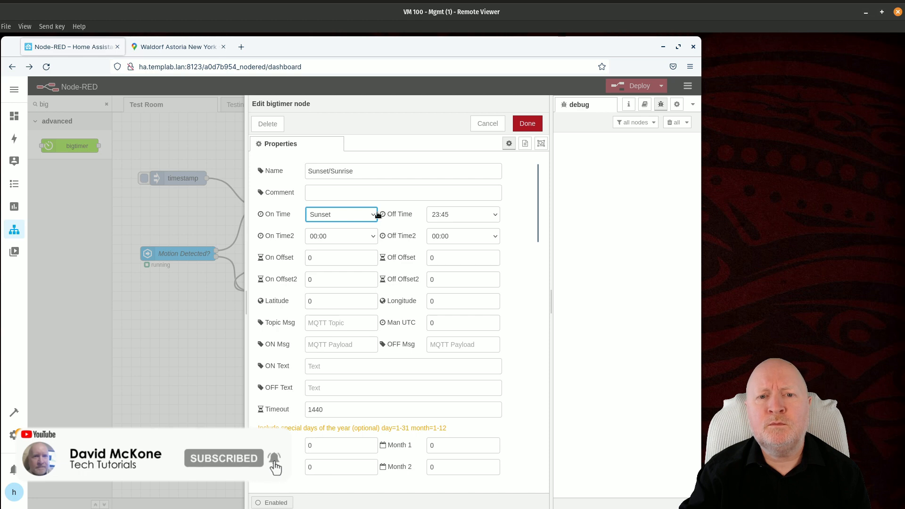
pyautogui.click(460, 217)
pyautogui.scroll(-5, 455, 377)
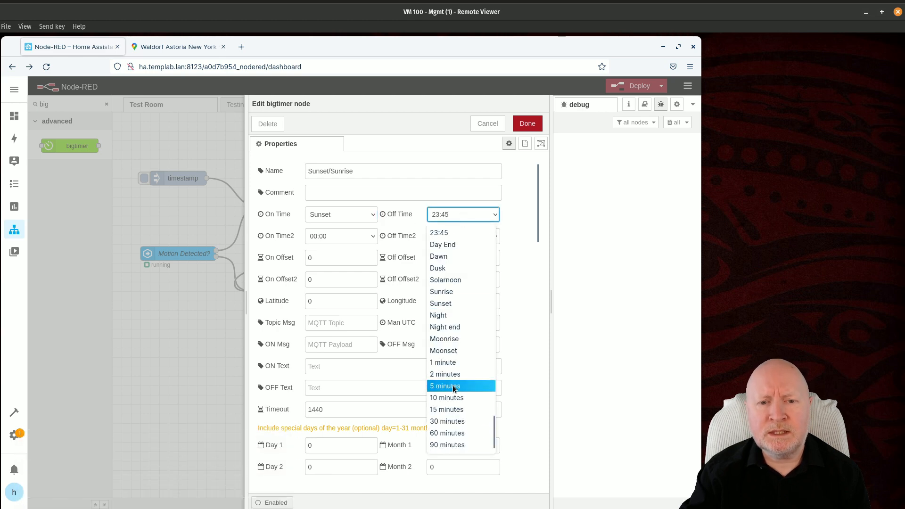
pyautogui.click(455, 293)
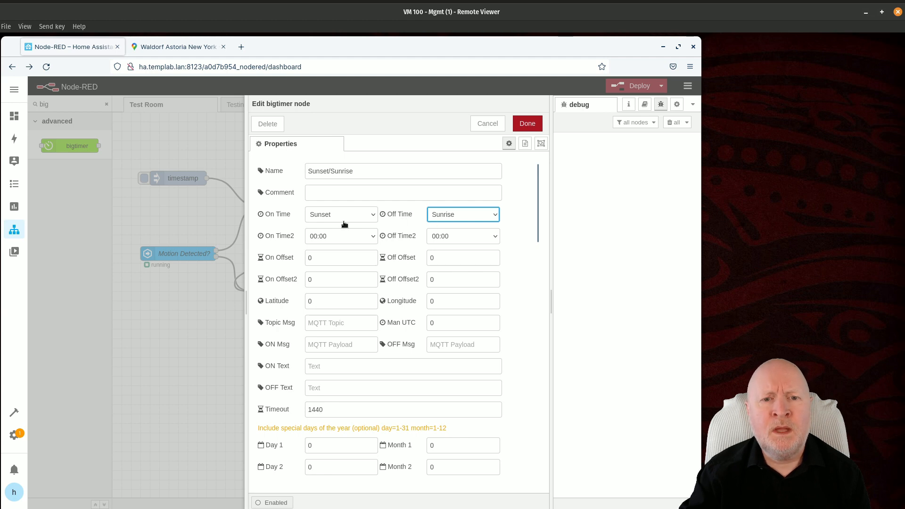
pyautogui.click(307, 259)
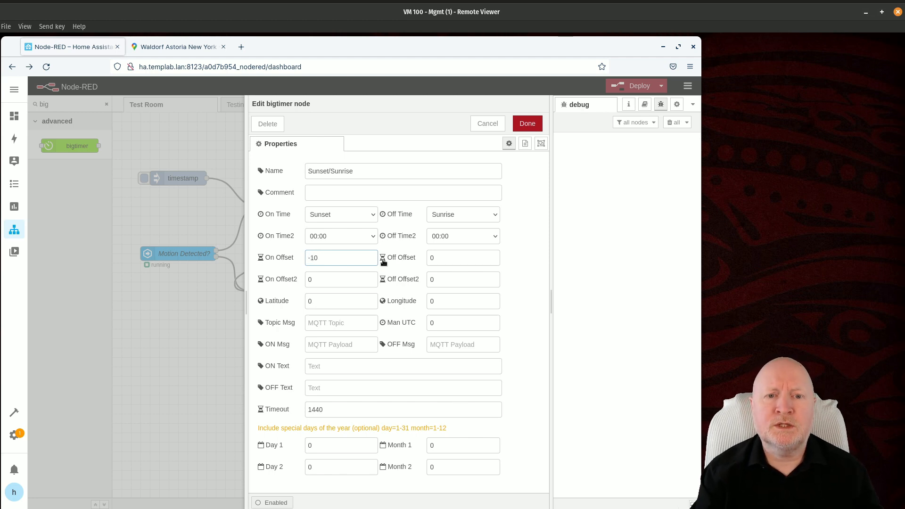
pyautogui.press('BackSpace')
pyautogui.press('BackSpace')
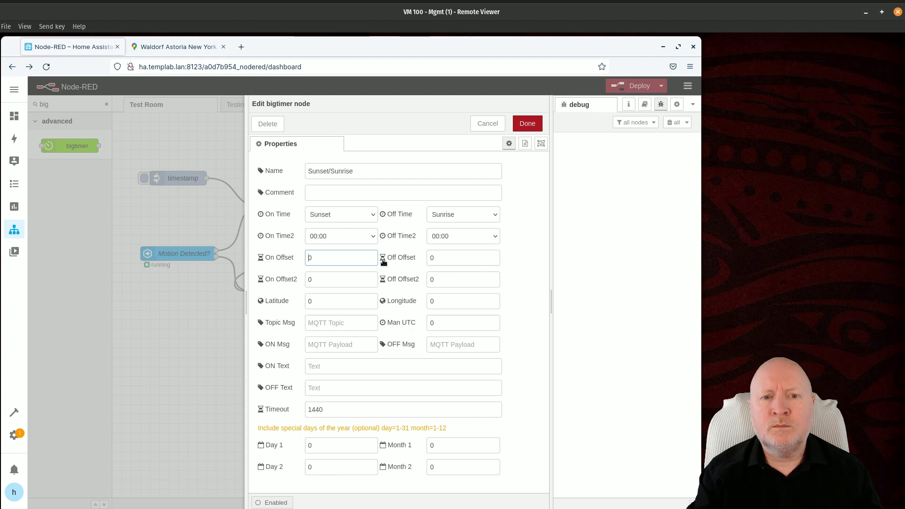
pyautogui.click(433, 259)
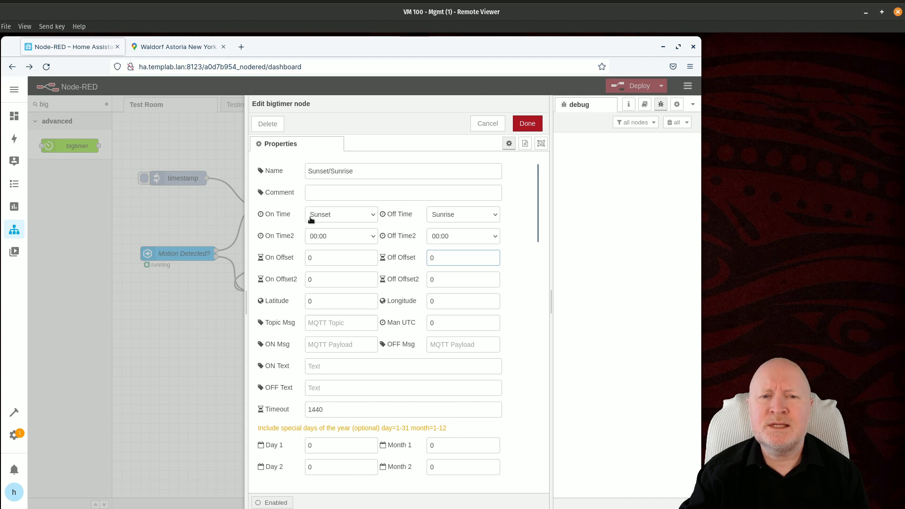
# Step: Copy the coordinates of the Waldorf Astoria New York marker from Google Maps and paste them into a new Text Editor document
pyautogui.click(336, 302)
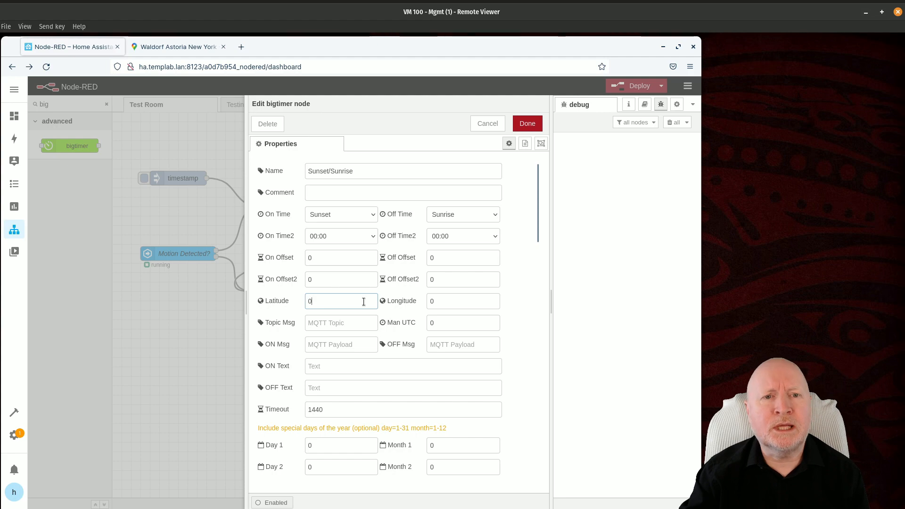
pyautogui.click(171, 53)
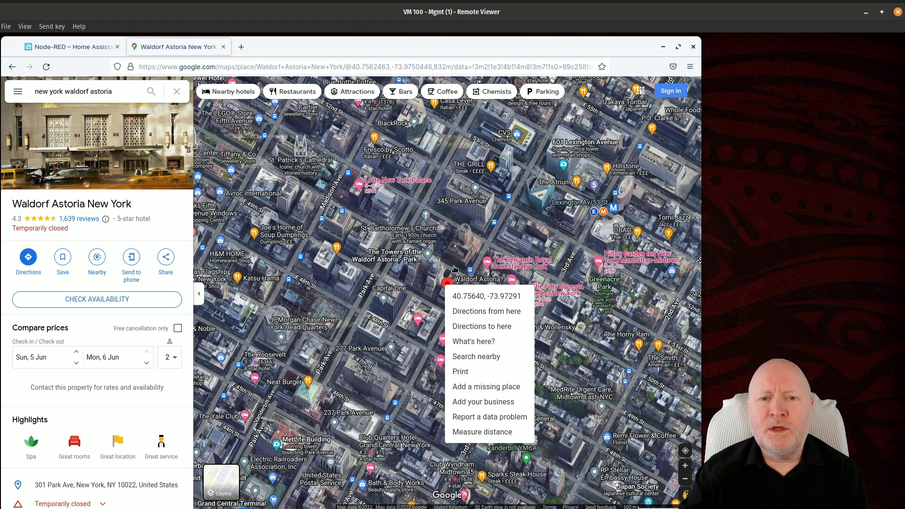
pyautogui.click(437, 305)
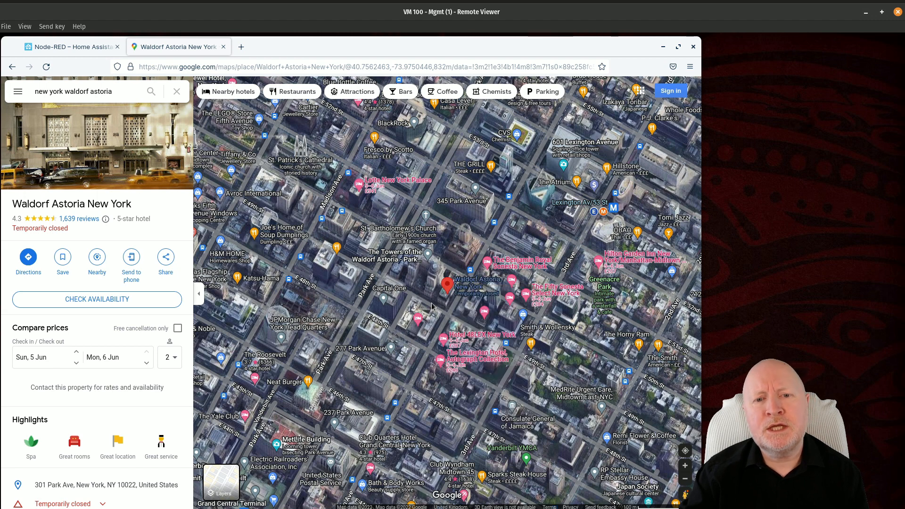
pyautogui.rightClick(448, 285)
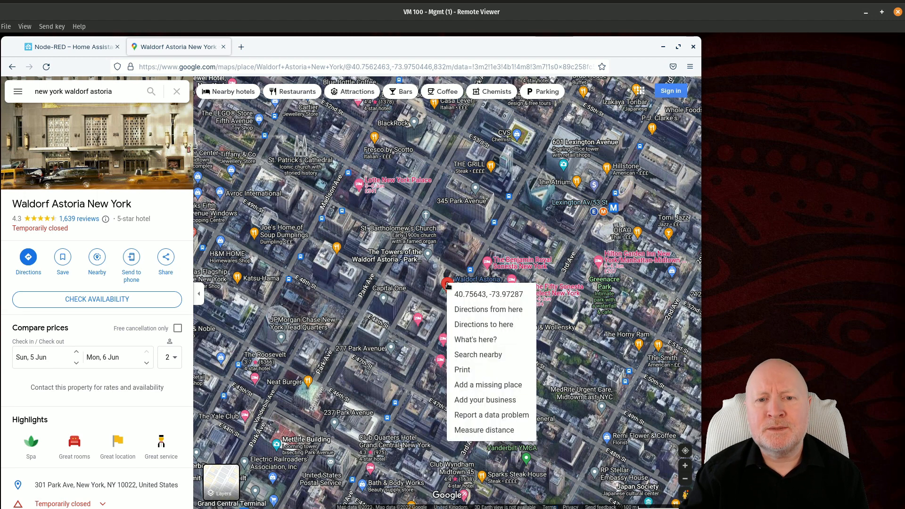
pyautogui.click(477, 295)
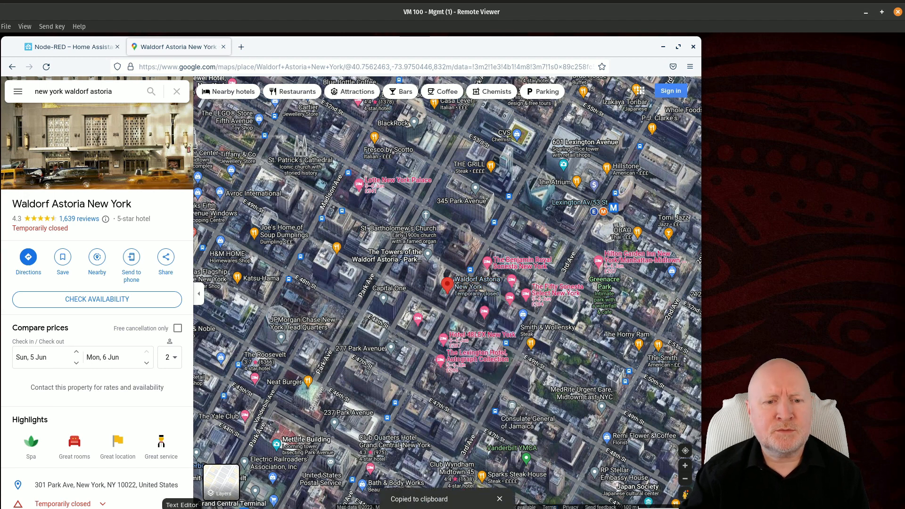
pyautogui.click(203, 490)
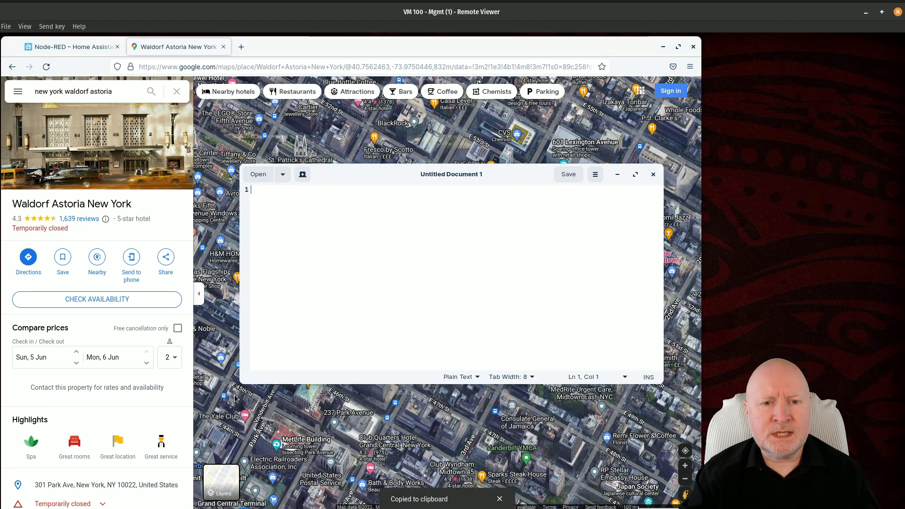
pyautogui.hotkey('ctrl', 'v')
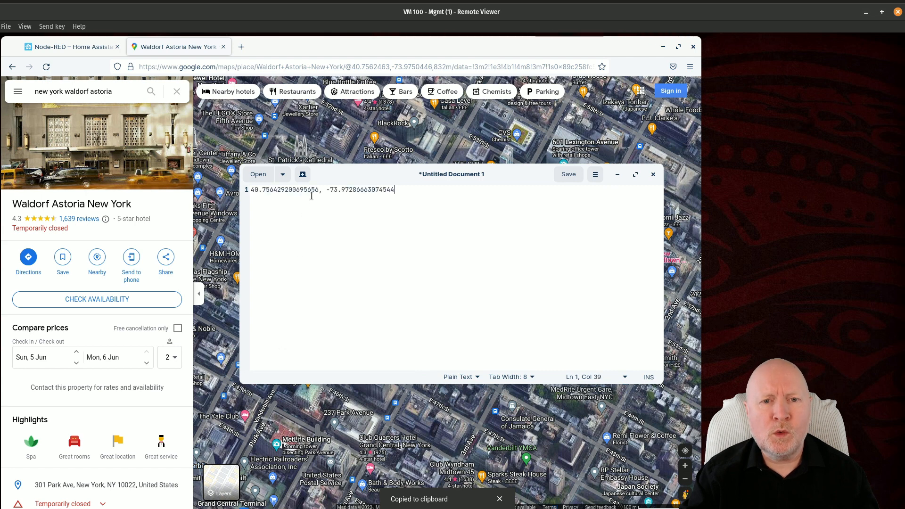
# Step: Copy the latitude 40.756429200695656 from the text document into the bigtimer node's Latitude field in Node-RED
pyautogui.moveTo(318, 190); pyautogui.dragTo(250, 190)
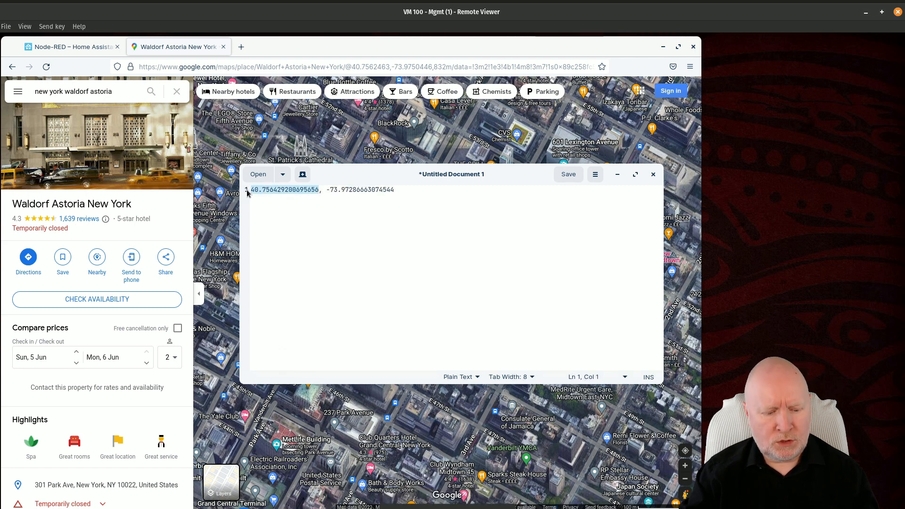
pyautogui.click(84, 47)
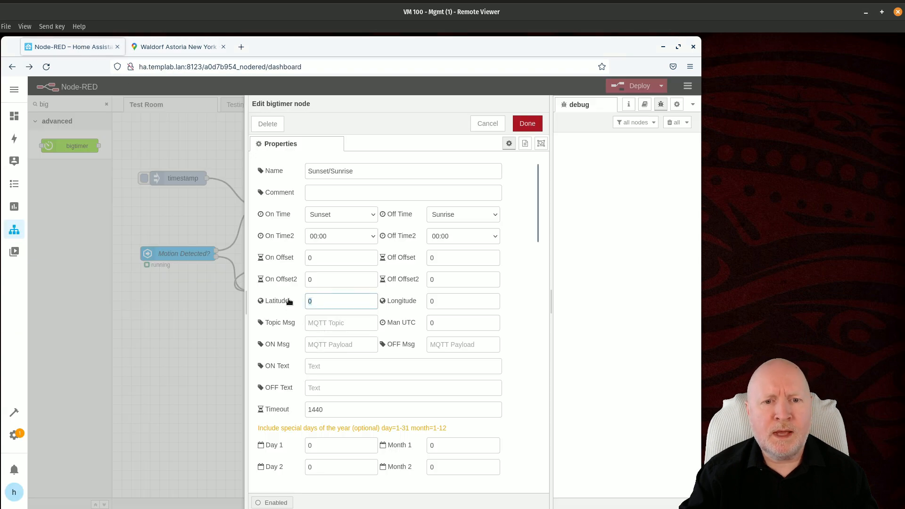
pyautogui.hotkey('ctrl', 'a')
pyautogui.hotkey('ctrl', 'v')
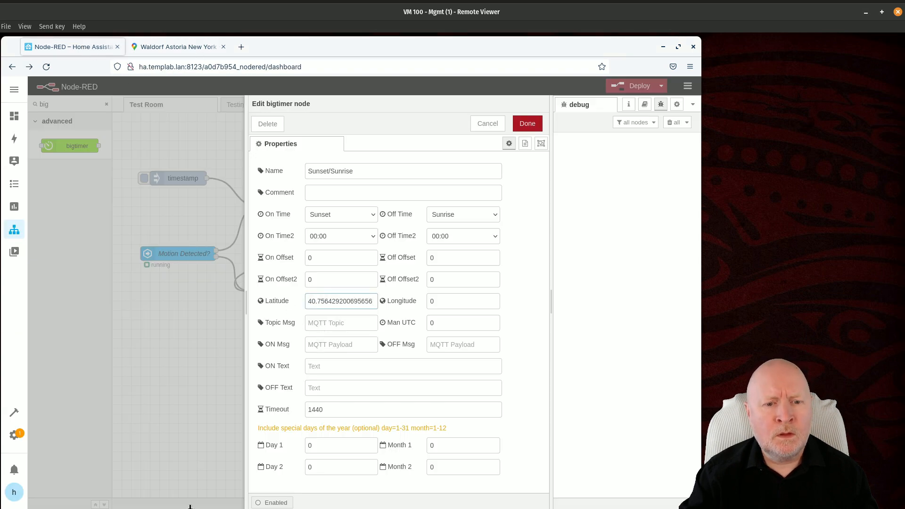
# Step: Copy the longitude -73.97286663074544 from the text document into the bigtimer node's Longitude field in Node-RED
pyautogui.hotkey('alt', 'Tab')
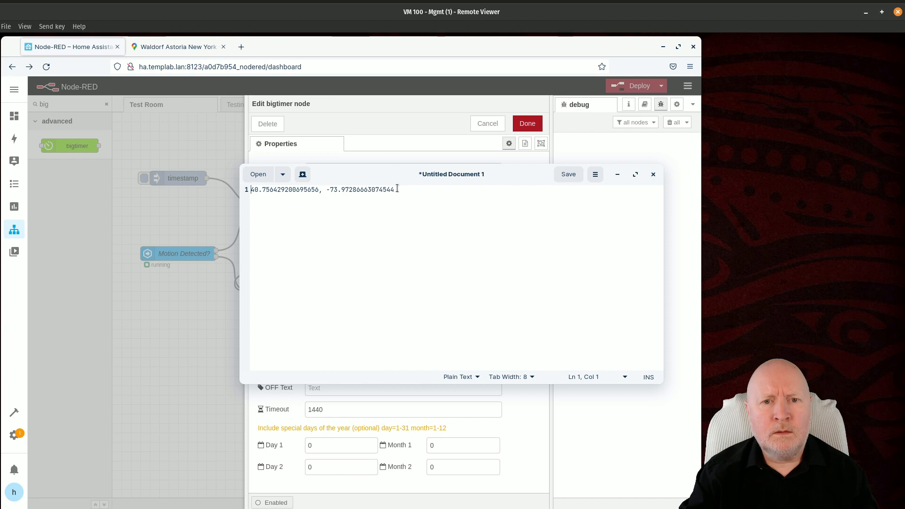
pyautogui.moveTo(397, 188); pyautogui.dragTo(327, 189)
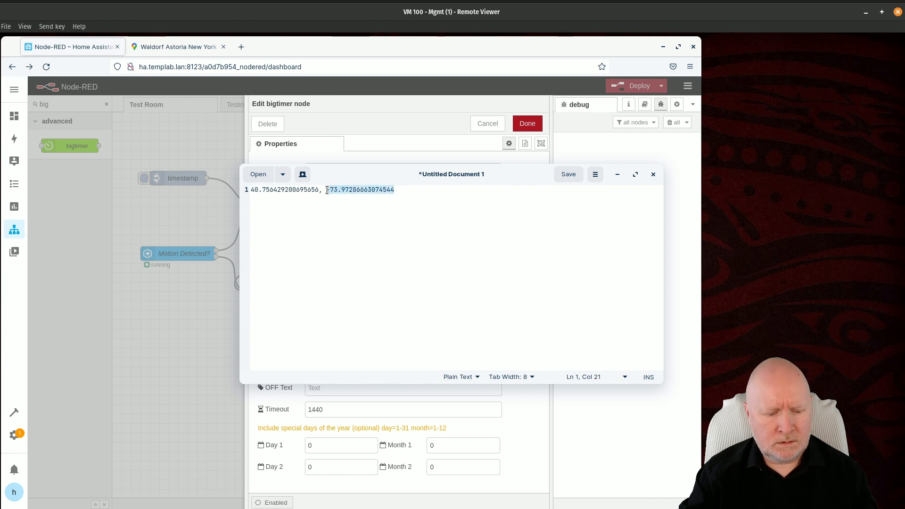
pyautogui.hotkey('ctrl', 'c')
pyautogui.hotkey('alt', 'Tab')
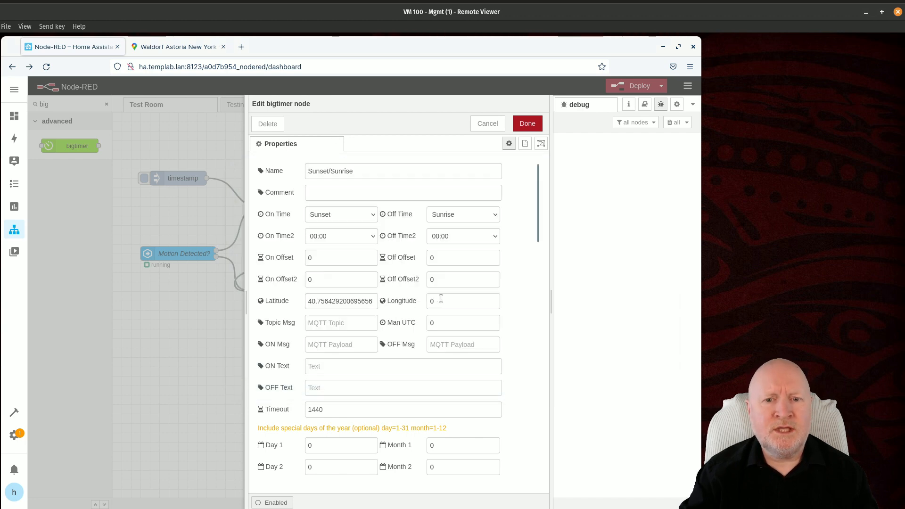
pyautogui.click(418, 300)
pyautogui.hotkey('ctrl', 'v')
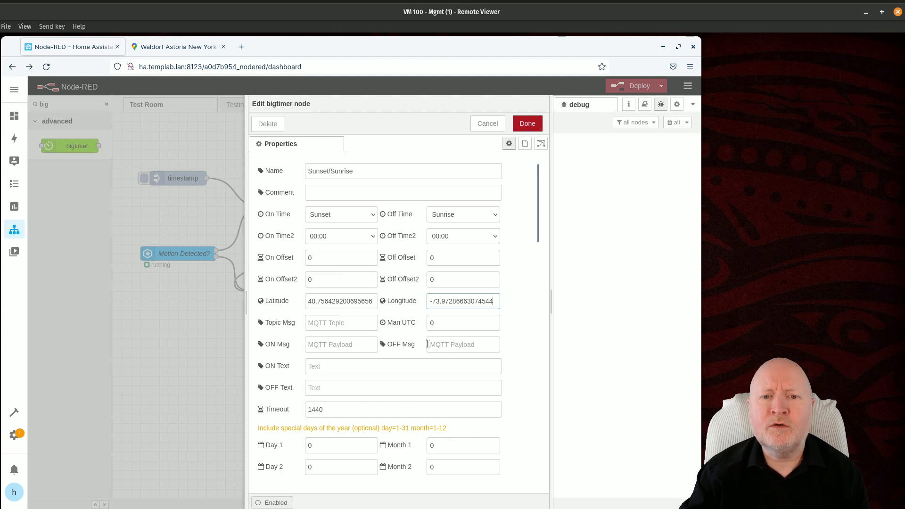
# Step: Set the bigtimer node's ON Msg and ON Text to on, and its OFF Msg and OFF Text to off
pyautogui.click(331, 346)
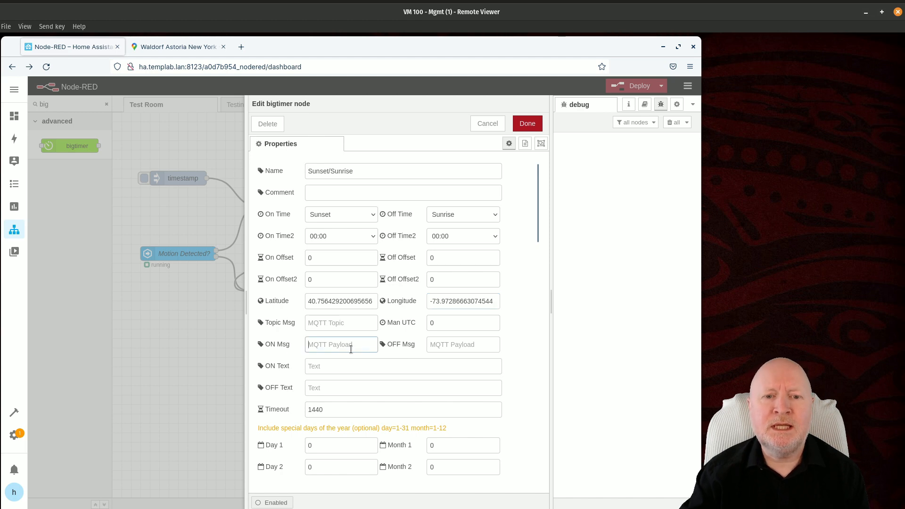
pyautogui.write('0')
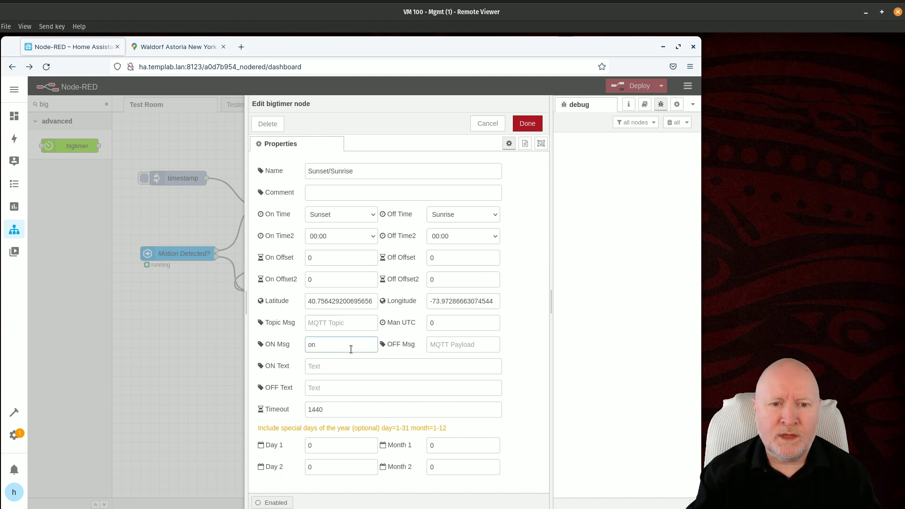
pyautogui.click(450, 343)
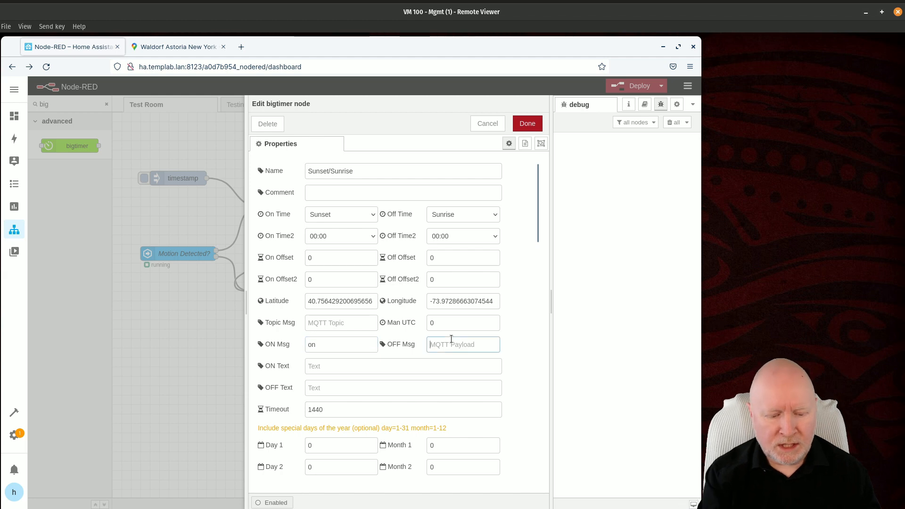
pyautogui.write('off')
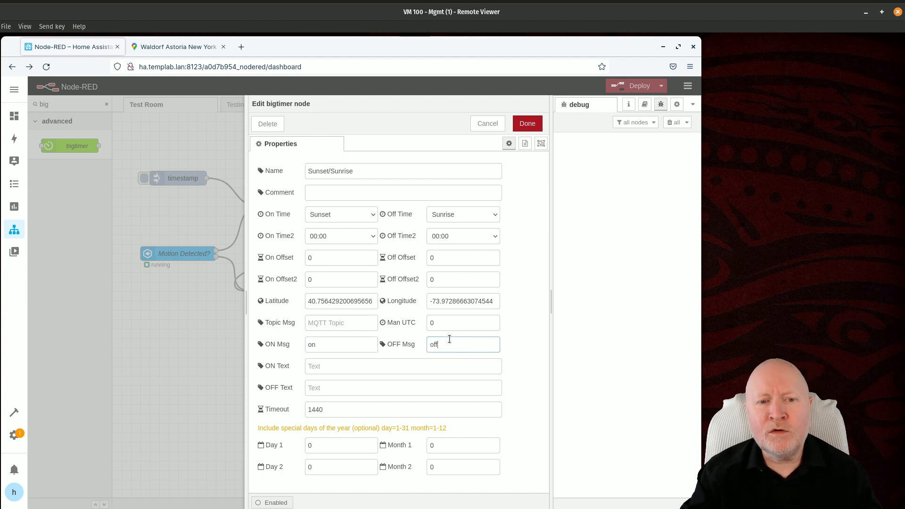
pyautogui.click(377, 372)
pyautogui.write('on')
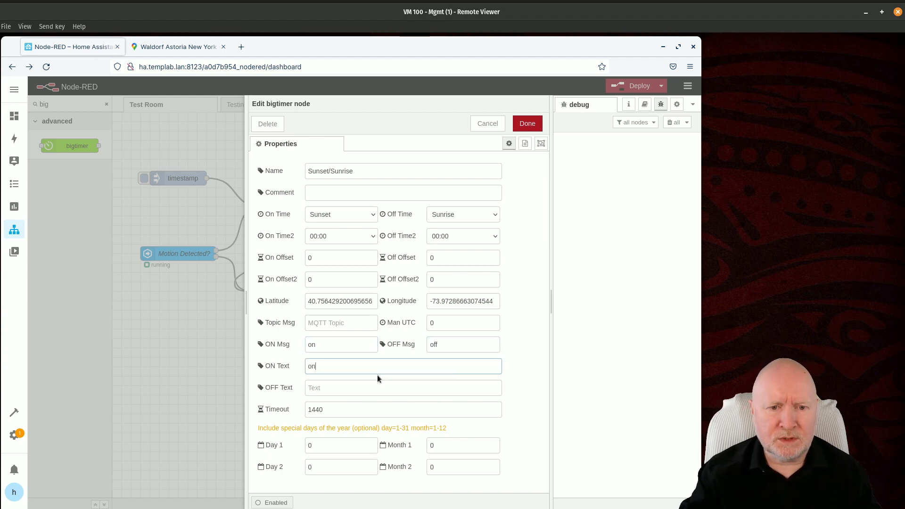
pyautogui.click(364, 382)
pyautogui.write('off')
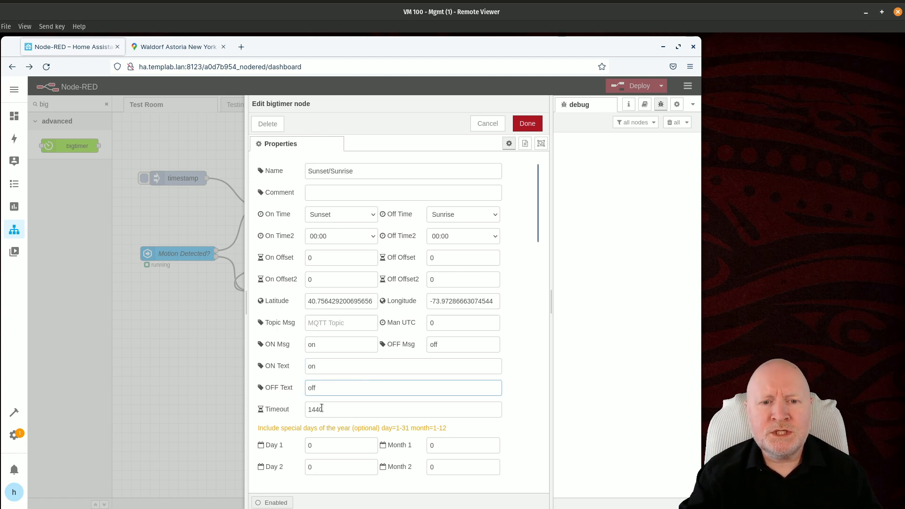
# Step: Disable Repeat output at the end of the bigtimer node's properties and save the node
pyautogui.moveTo(538, 214); pyautogui.dragTo(536, 285)
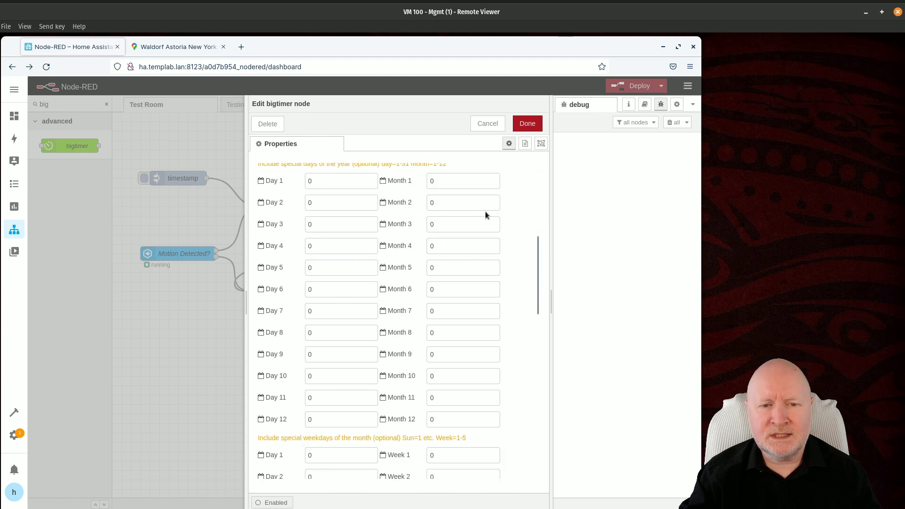
pyautogui.moveTo(534, 250); pyautogui.dragTo(543, 448)
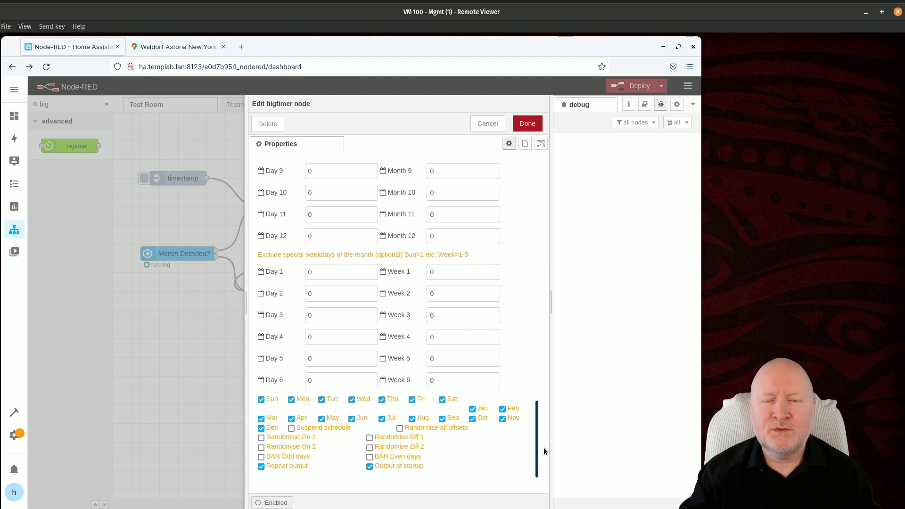
pyautogui.moveTo(544, 447); pyautogui.dragTo(544, 448)
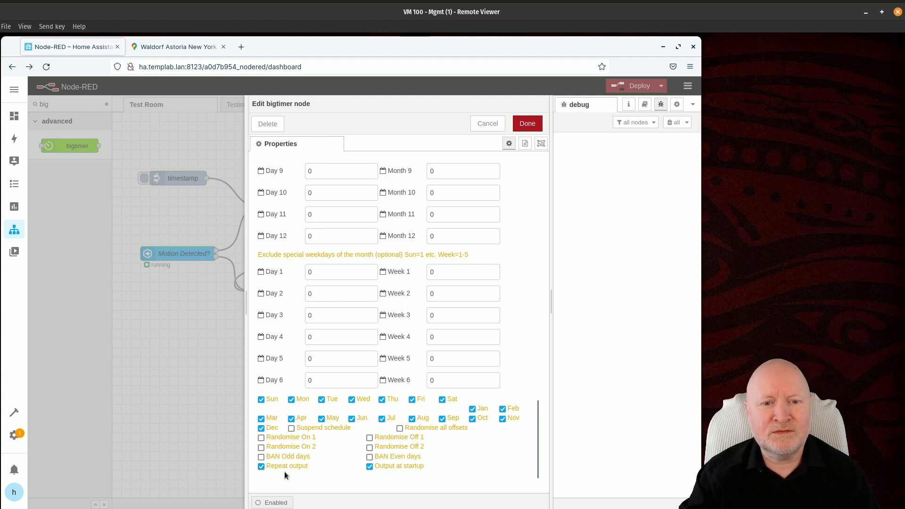
pyautogui.click(261, 467)
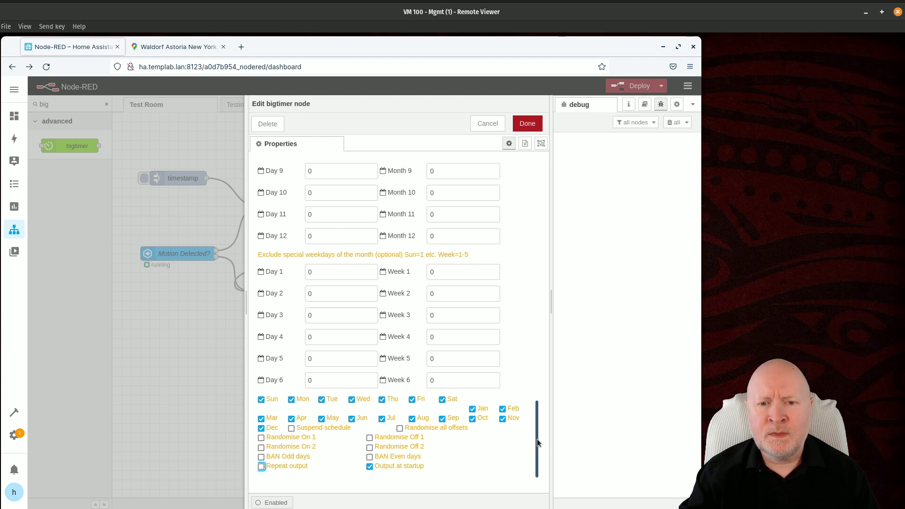
pyautogui.scroll(2, 536, 439)
pyautogui.scroll(-2, 530, 437)
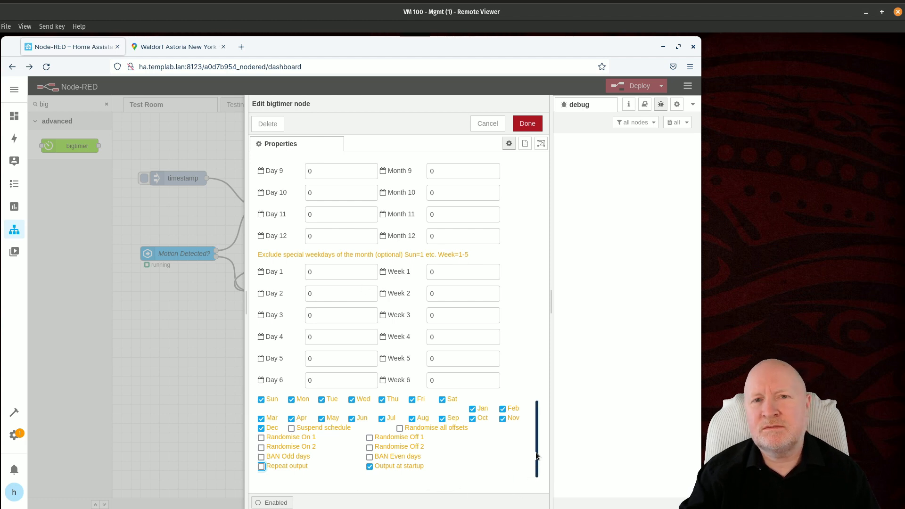
pyautogui.scroll(4, 534, 426)
pyautogui.moveTo(536, 393); pyautogui.dragTo(541, 206)
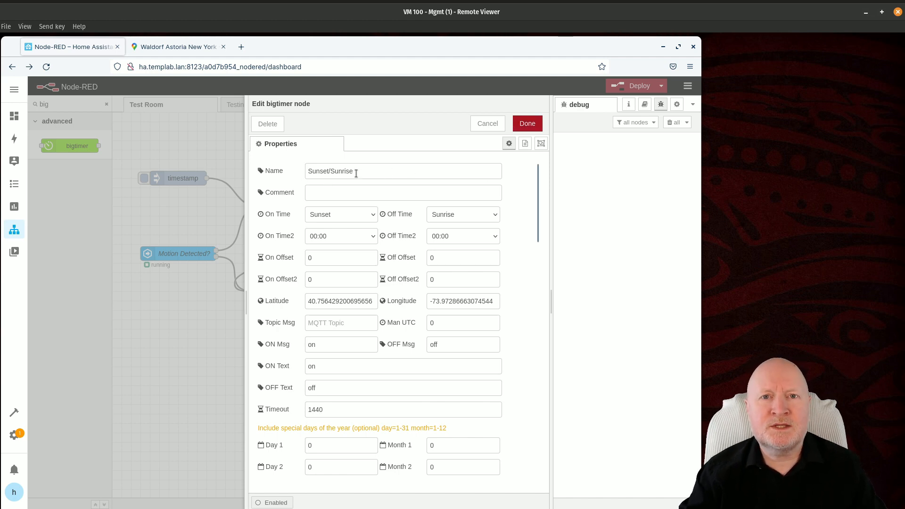
pyautogui.click(526, 123)
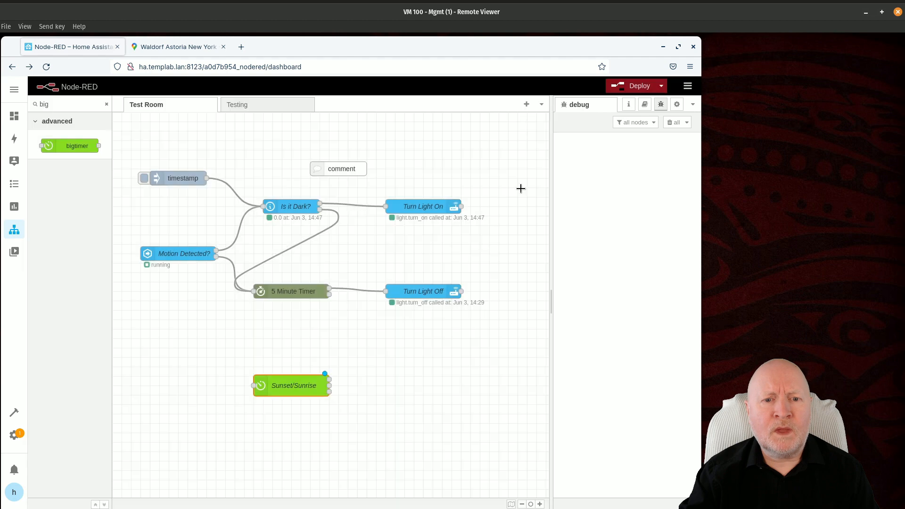
# Step: Make room beside the Sunset/Sunrise node, add a switch node from the unfiltered palette, and wire the timer's first output to it
pyautogui.moveTo(309, 382); pyautogui.dragTo(253, 381)
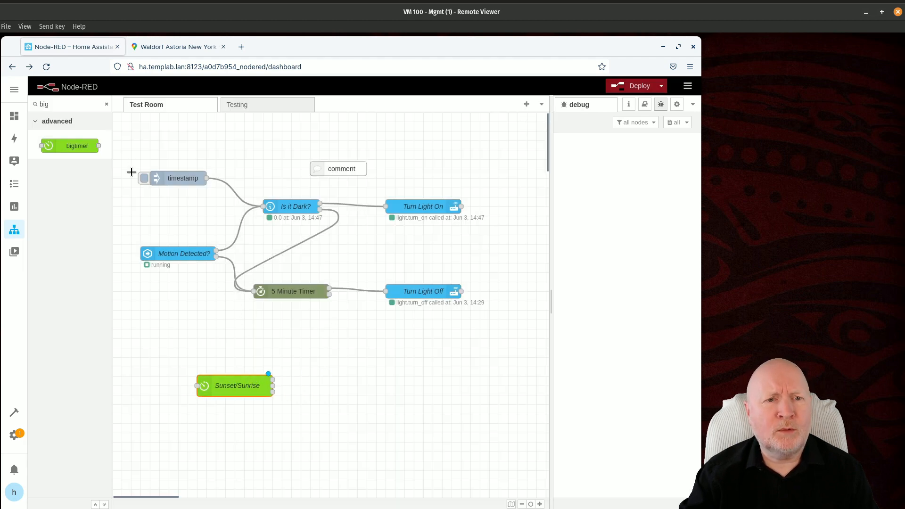
pyautogui.doubleClick(37, 100)
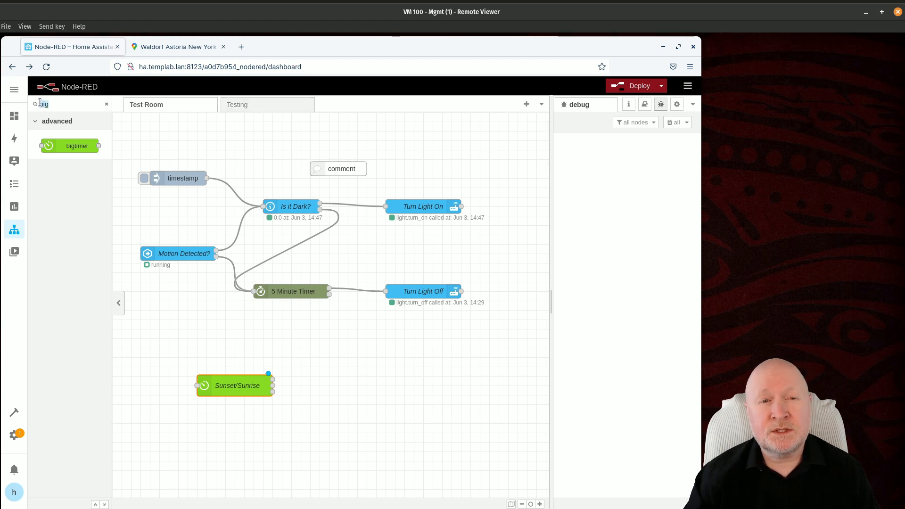
pyautogui.click(107, 104)
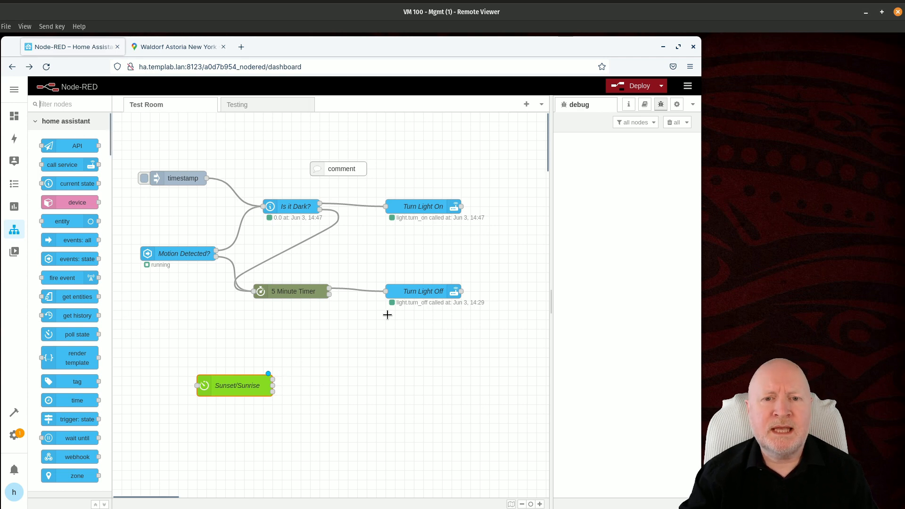
pyautogui.scroll(-6, 63, 298)
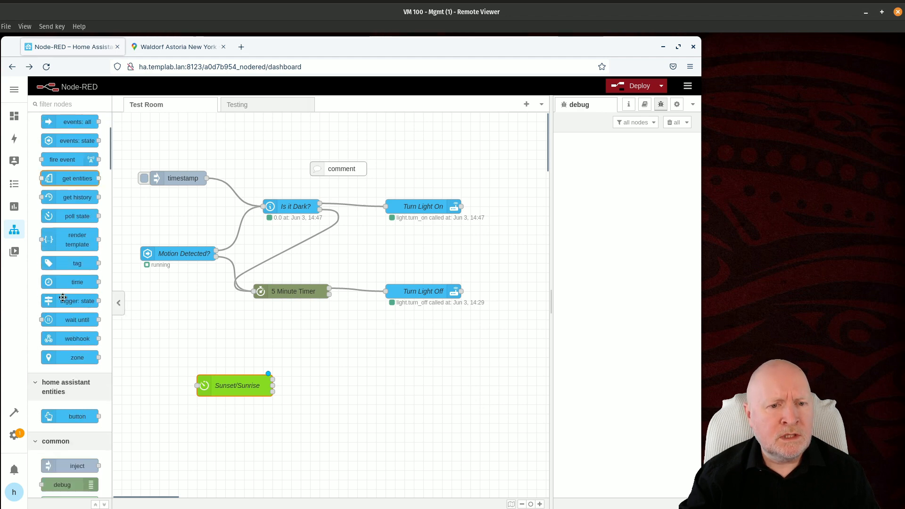
pyautogui.scroll(-5, 62, 298)
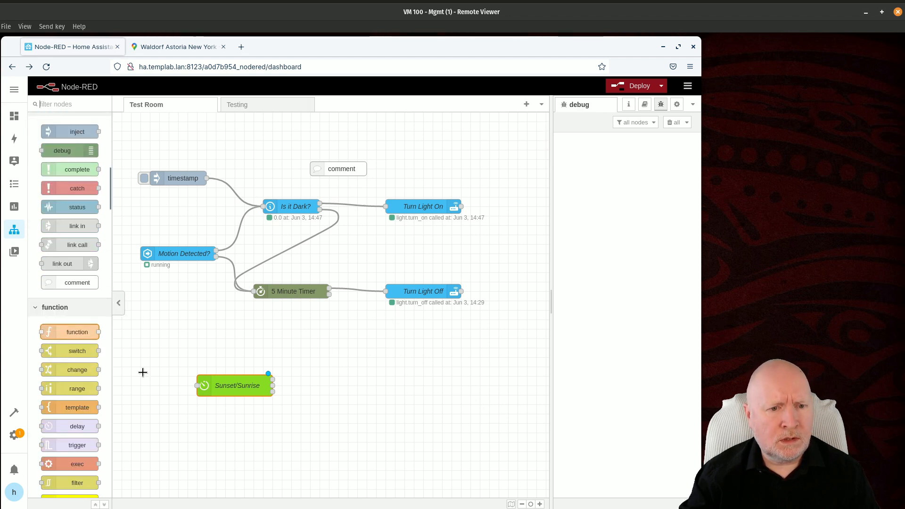
pyautogui.moveTo(66, 351)
pyautogui.mouseDown()
pyautogui.moveTo(325, 366)
pyautogui.moveTo(351, 387)
pyautogui.mouseUp()
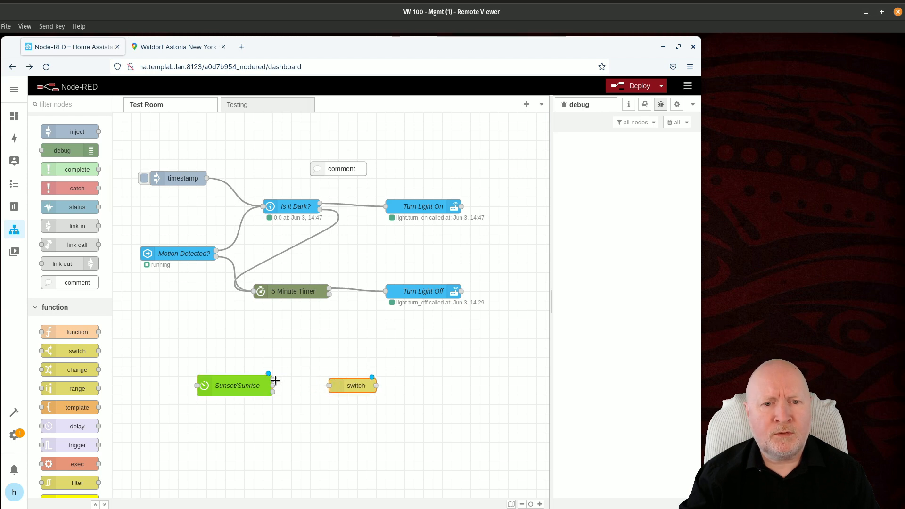
pyautogui.moveTo(273, 379)
pyautogui.mouseDown()
pyautogui.moveTo(354, 386)
pyautogui.moveTo(345, 386)
pyautogui.mouseUp()
pyautogui.click(182, 383)
# Step: Name the switch node On/Off and give it two msg.payload rules: == on for output 1 and == off for output 2
pyautogui.doubleClick(345, 387)
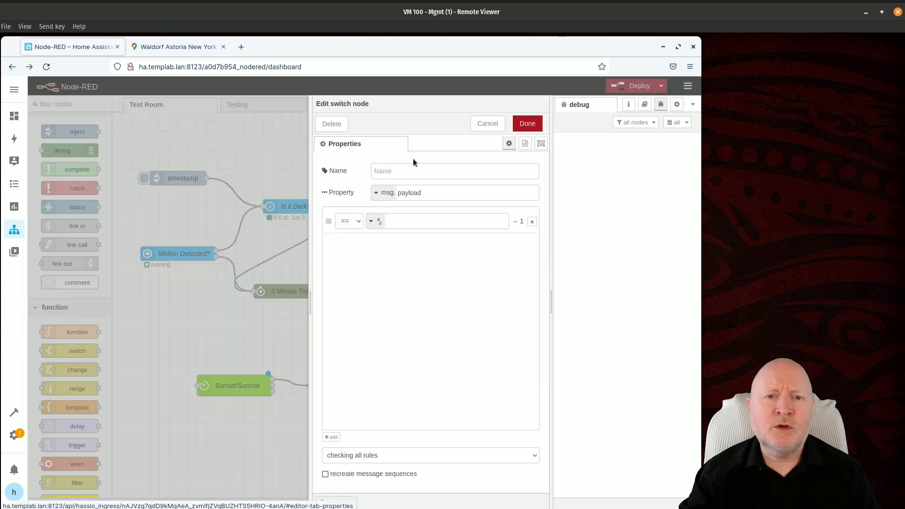
pyautogui.click(405, 174)
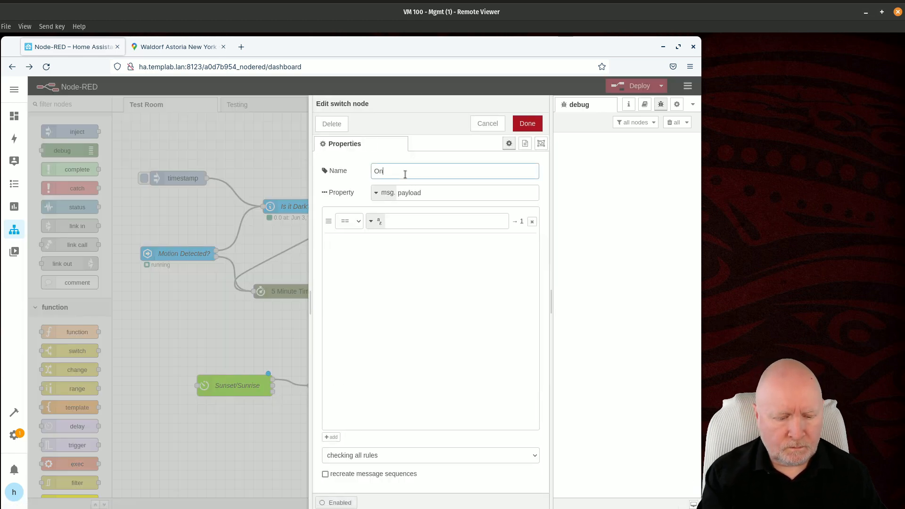
pyautogui.write('On/Off')
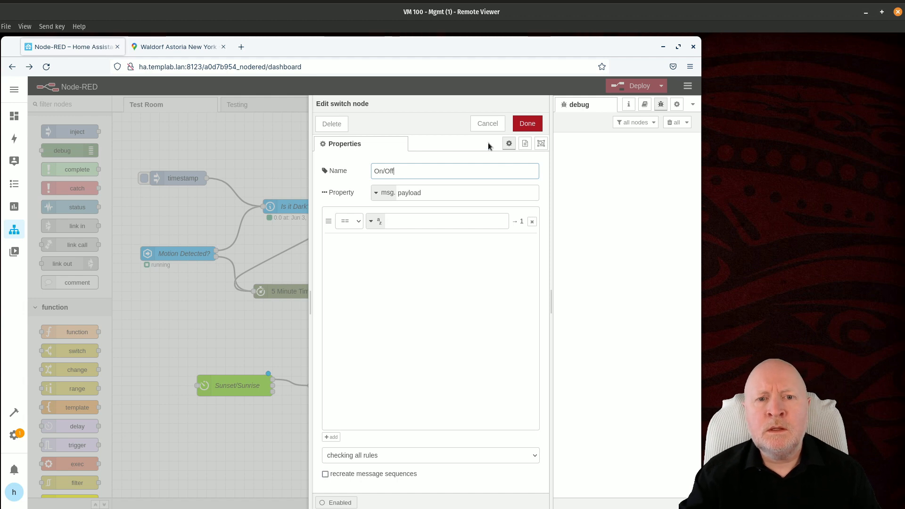
pyautogui.click(396, 222)
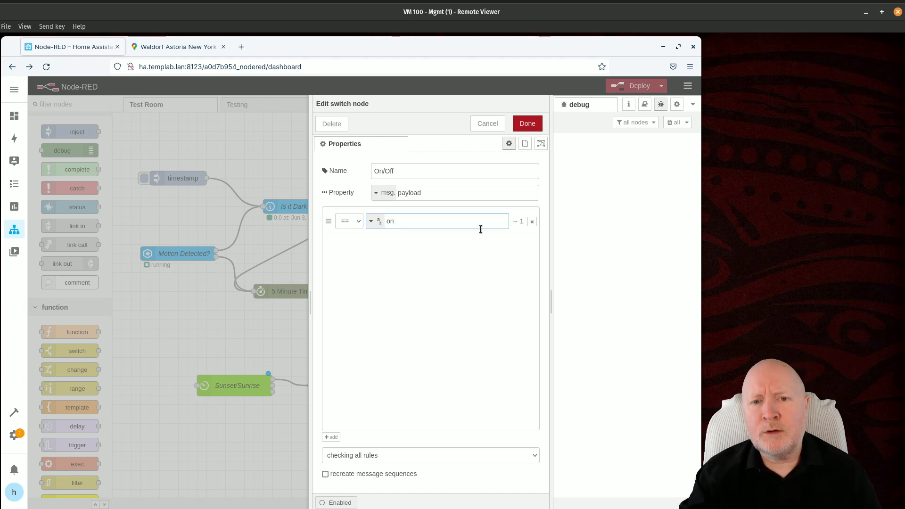
pyautogui.click(332, 437)
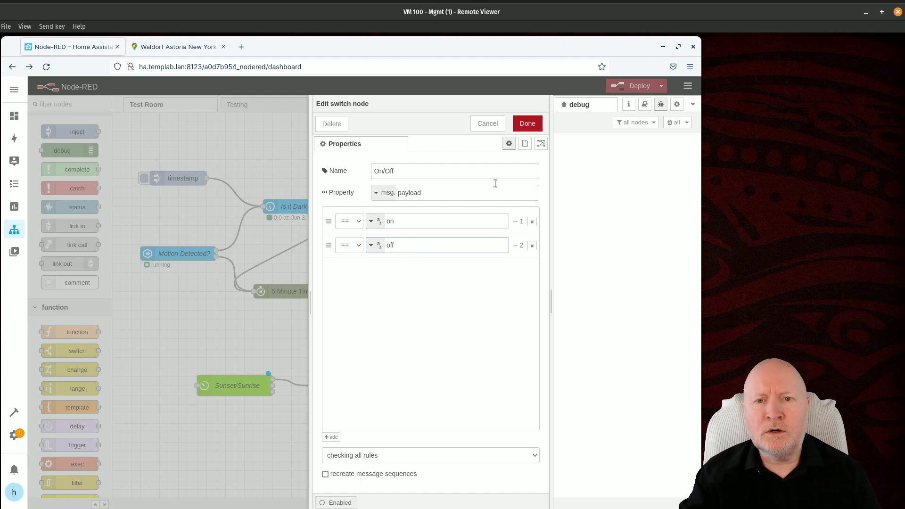
pyautogui.click(527, 123)
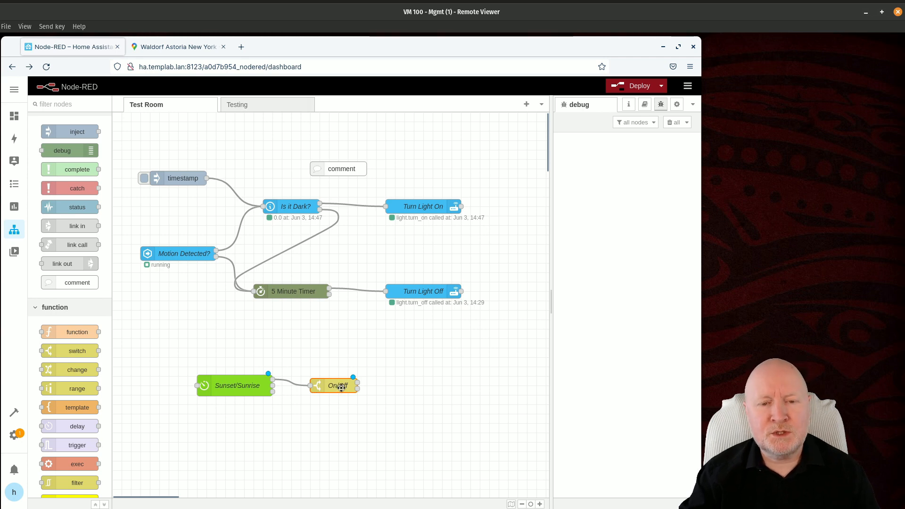
# Step: Duplicate the Turn Light On node and place the copy above and to the right of the On/Off switch node
pyautogui.click(427, 208)
pyautogui.hotkey('ctrl', 'c')
pyautogui.hotkey('ctrl', 'v')
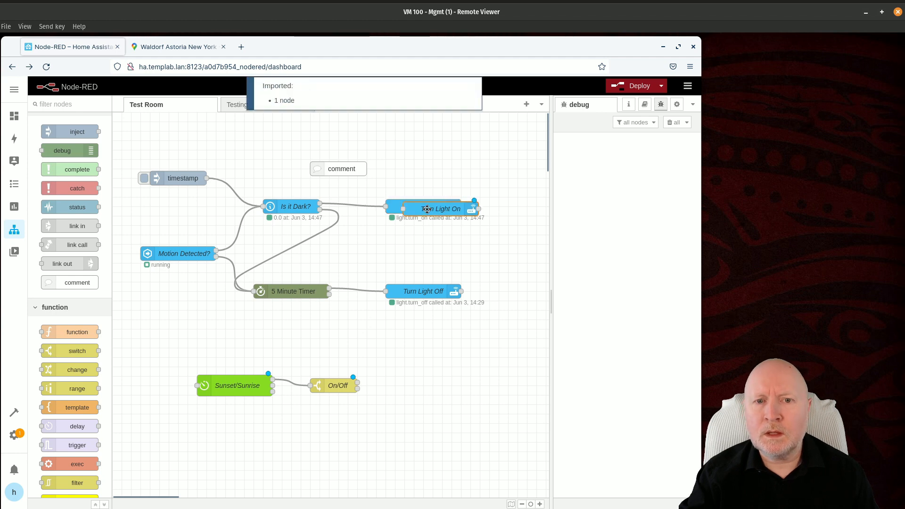
pyautogui.click(426, 349)
pyautogui.click(500, 356)
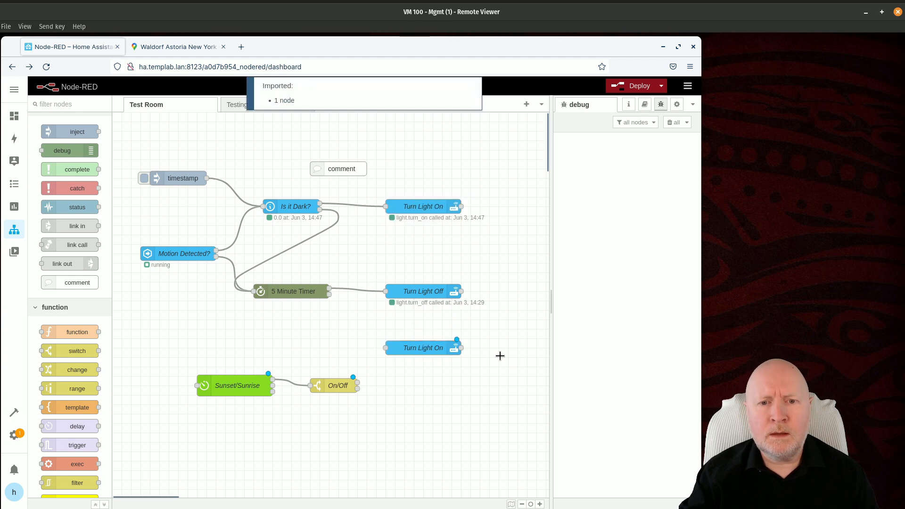
# Step: Duplicate the Turn Light Off node and place the copy below and to the right of the On/Off switch node
pyautogui.click(430, 295)
pyautogui.hotkey('ctrl', 'c')
pyautogui.hotkey('ctrl', 'v')
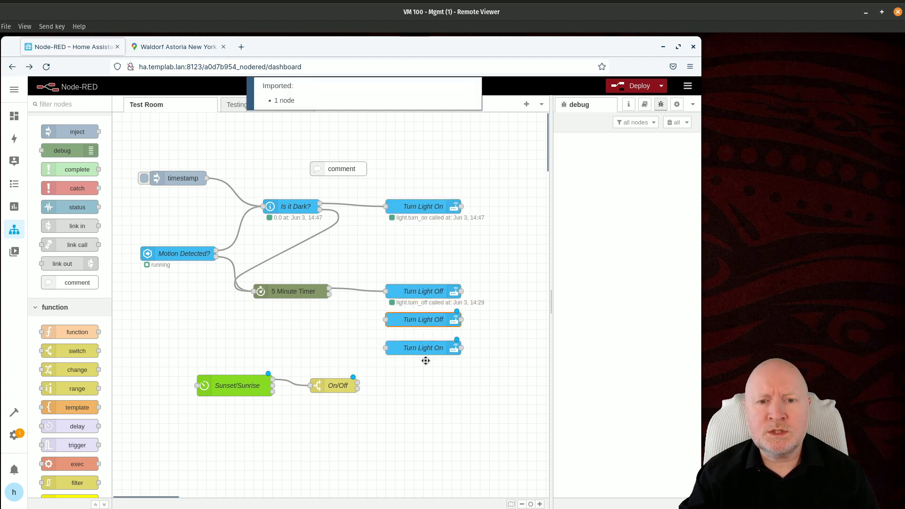
pyautogui.click(422, 409)
# Step: Lower the Turn Light On copy slightly, and wire the On/Off switch's outputs 1 and 2 to the Turn Light On and Turn Light Off copies
pyautogui.click(421, 359)
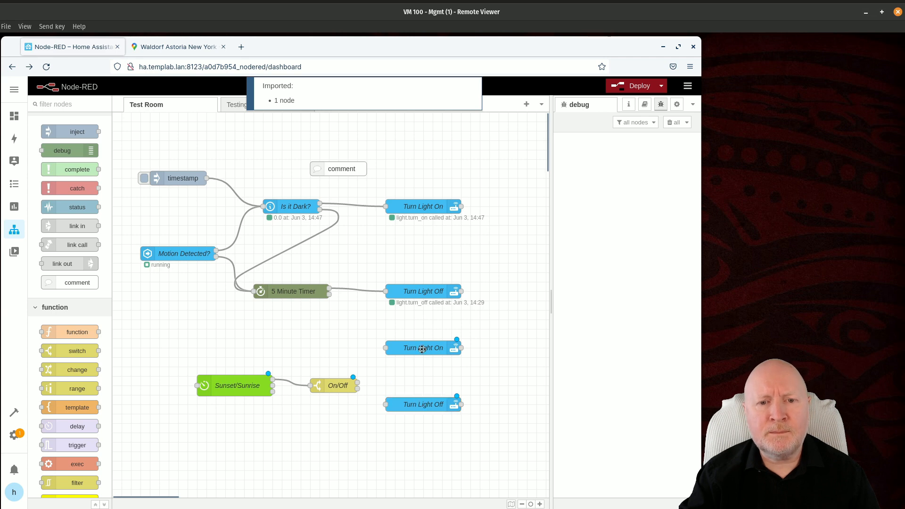
pyautogui.moveTo(422, 349); pyautogui.dragTo(423, 366)
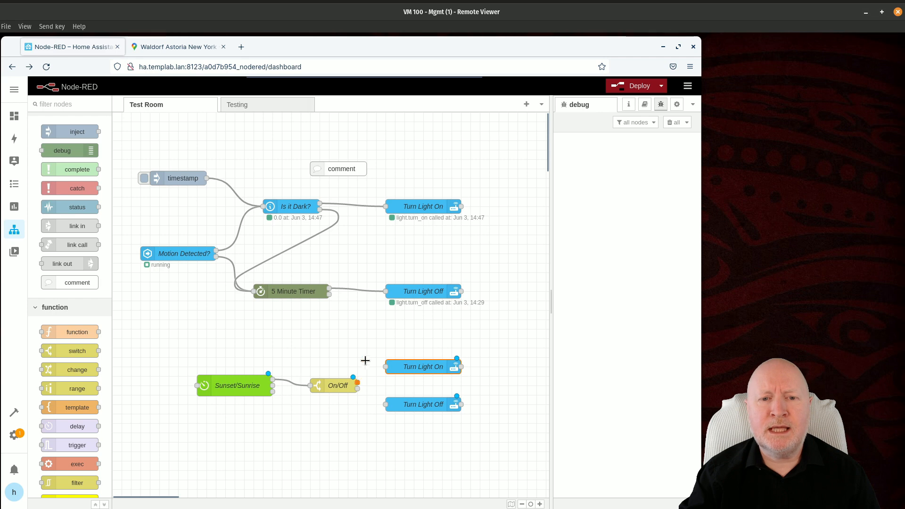
pyautogui.moveTo(357, 383); pyautogui.dragTo(385, 404)
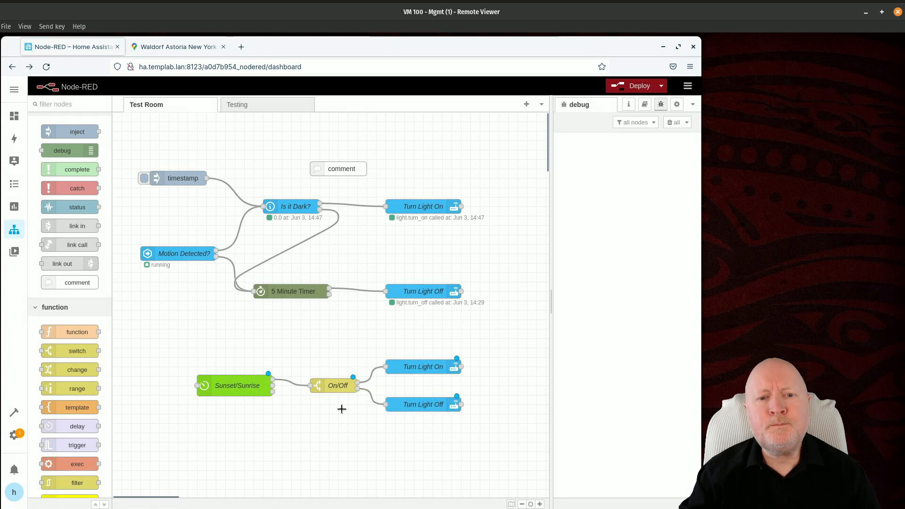
# Step: Shift the On/Off switch node slightly closer to the Sunset/Sunrise timer and deploy the flow
pyautogui.moveTo(329, 390); pyautogui.dragTo(319, 390)
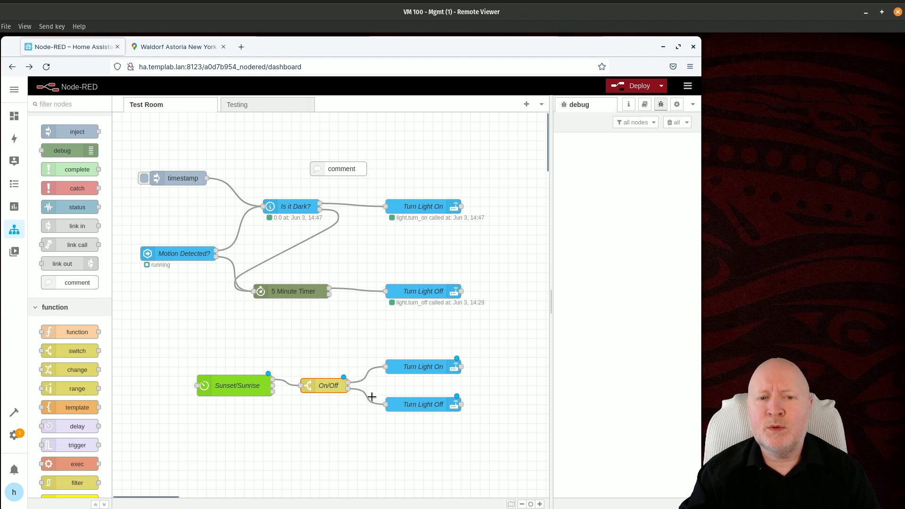
pyautogui.click(637, 86)
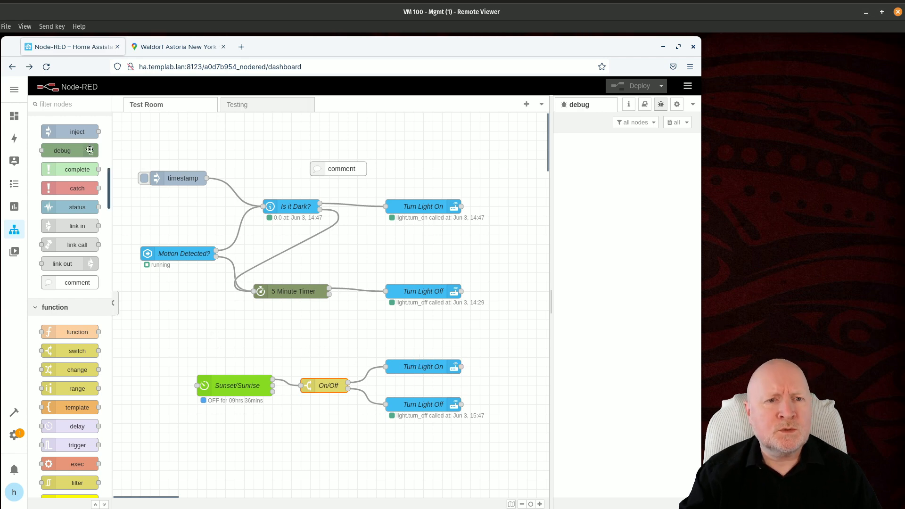
# Step: Duplicate the timestamp inject node twice, placing one copy above and one below to the left of the Sunset/Sunrise node
pyautogui.click(169, 179)
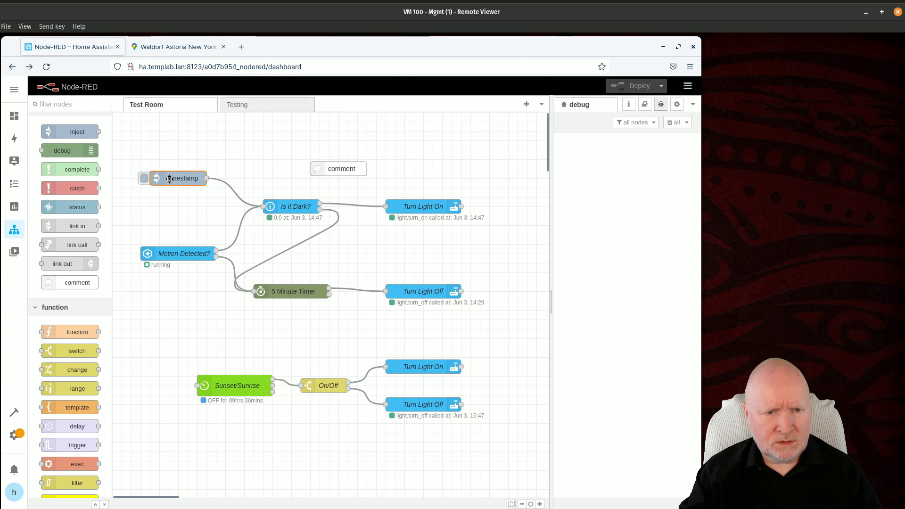
pyautogui.hotkey('ctrl', 'c')
pyautogui.hotkey('ctrl', 'v')
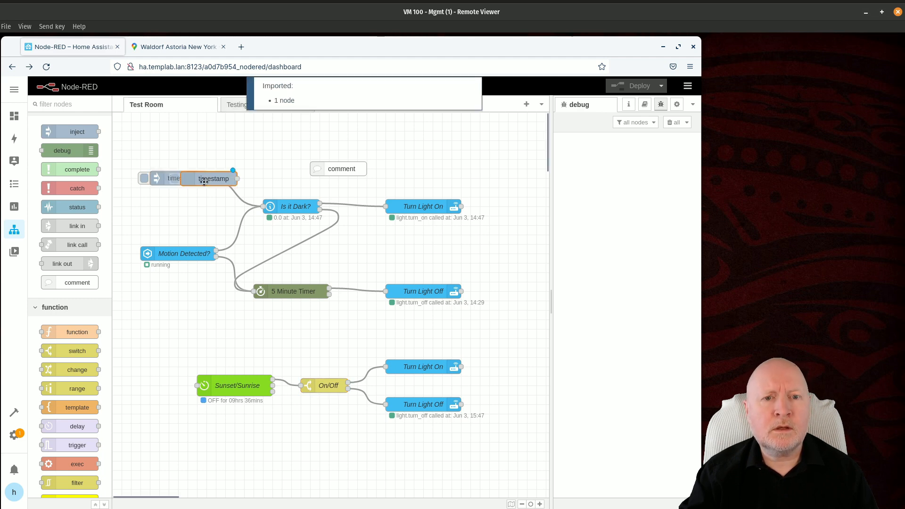
pyautogui.click(171, 345)
pyautogui.hotkey('ctrl', 'v')
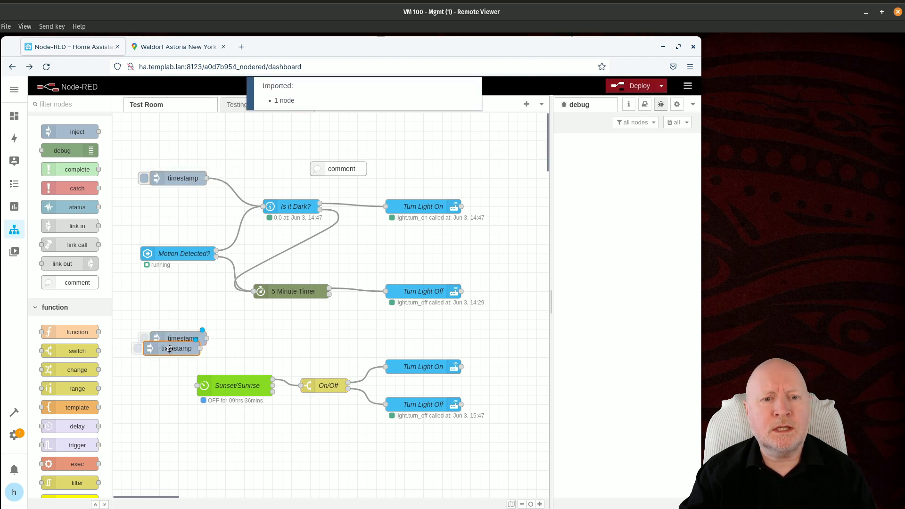
pyautogui.click(160, 444)
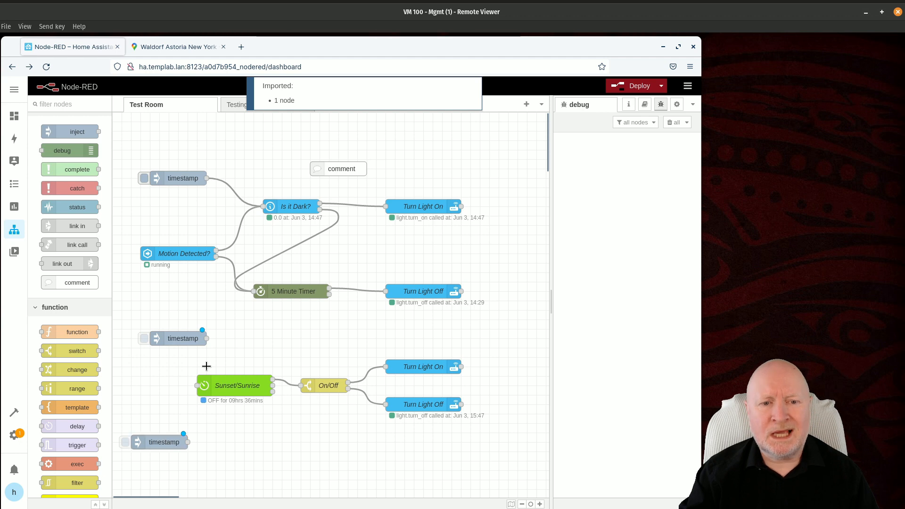
pyautogui.moveTo(170, 346); pyautogui.dragTo(160, 345)
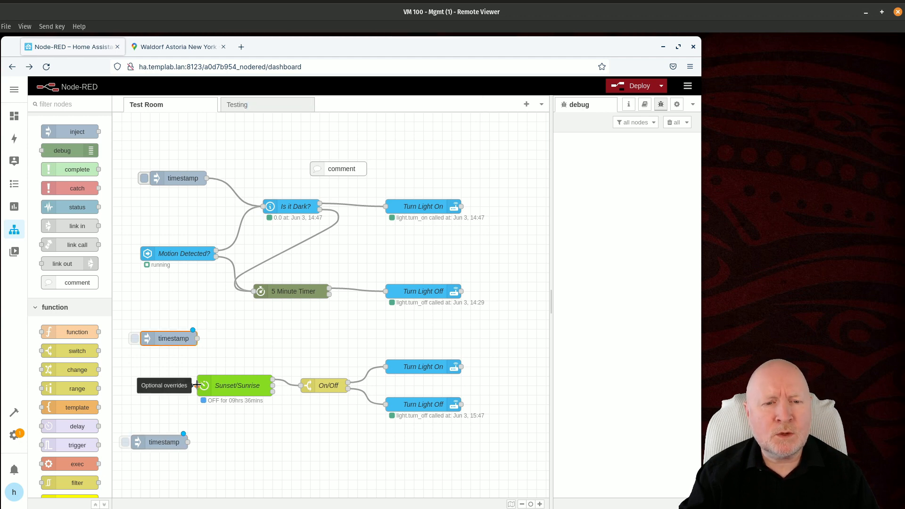
# Step: Name the upper inject copy On with msg.payload as the string on, and wire it to the Sunset/Sunrise node's input
pyautogui.doubleClick(171, 342)
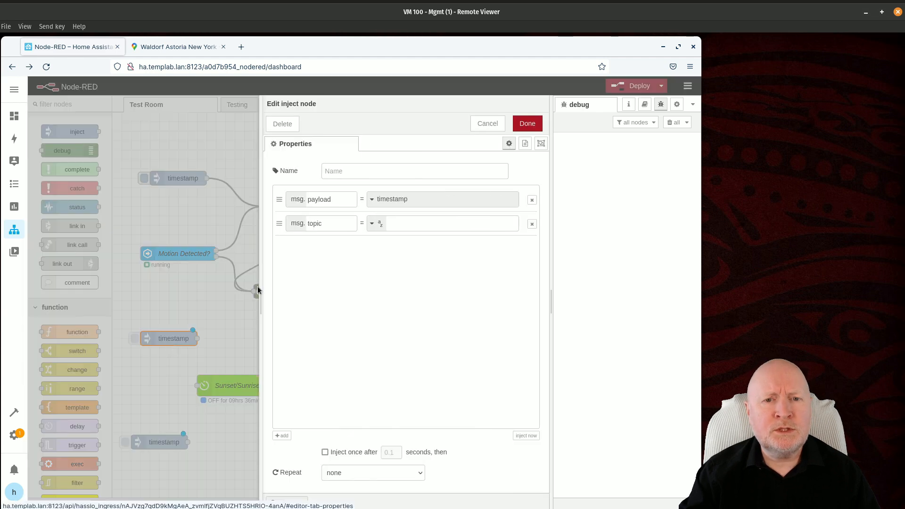
pyautogui.click(417, 204)
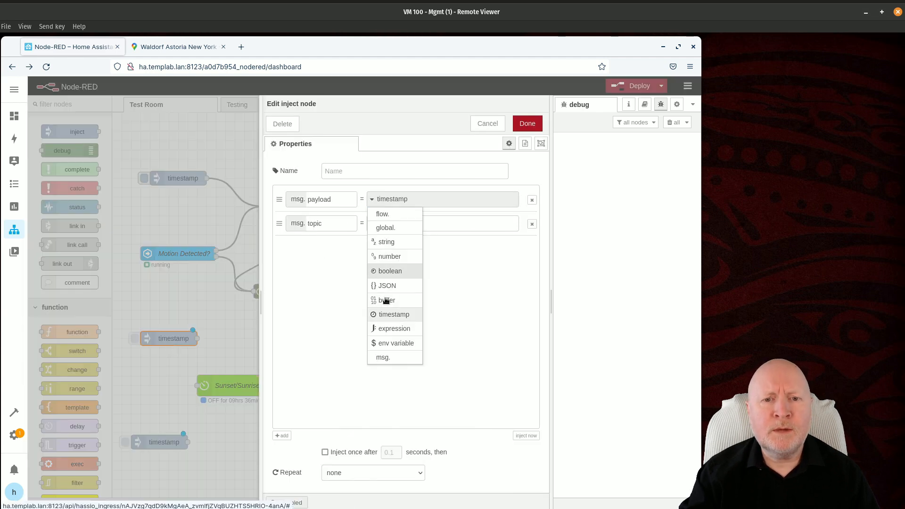
pyautogui.click(408, 242)
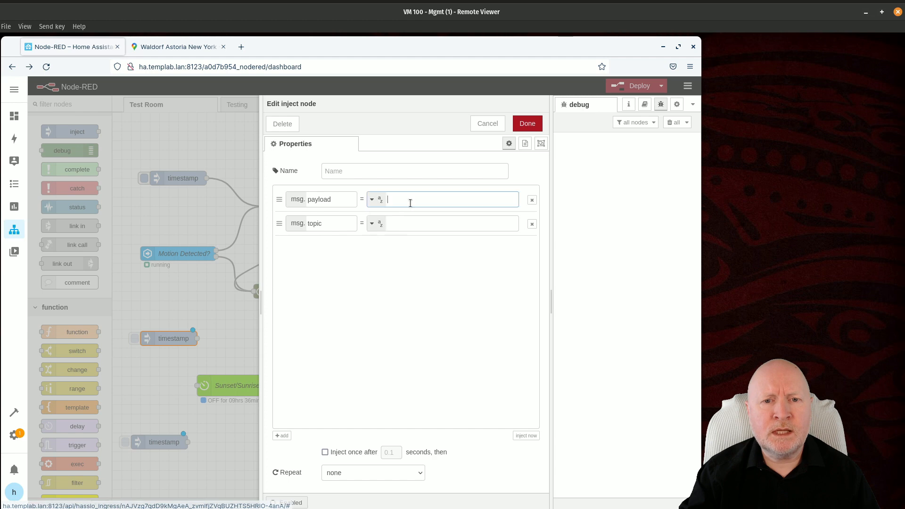
pyautogui.write('on')
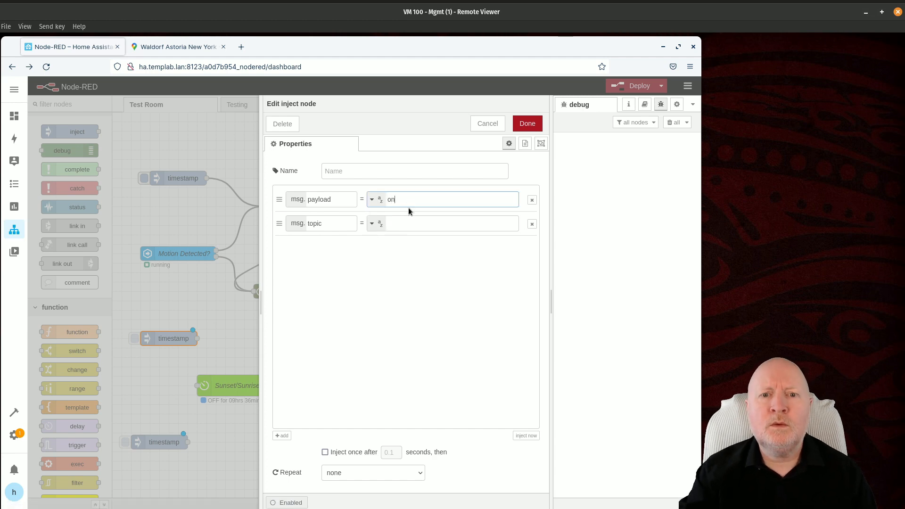
pyautogui.click(423, 164)
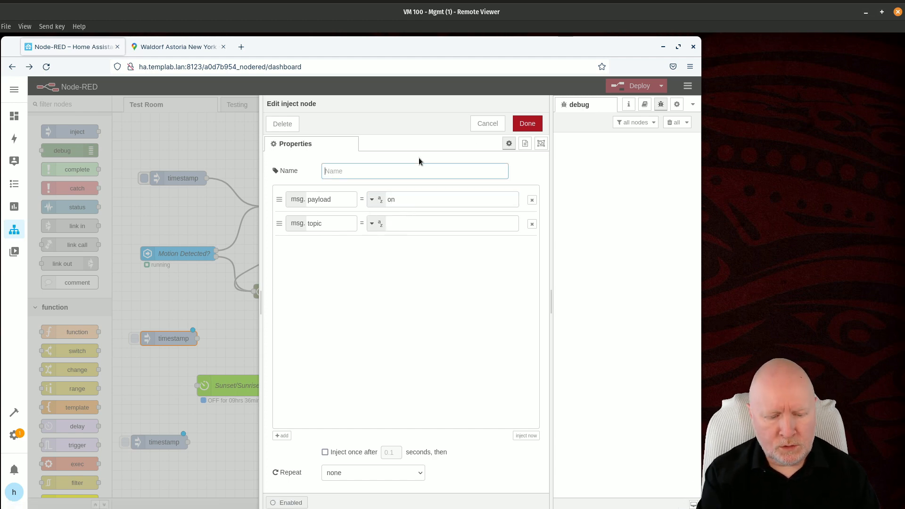
pyautogui.write('On')
pyautogui.click(532, 126)
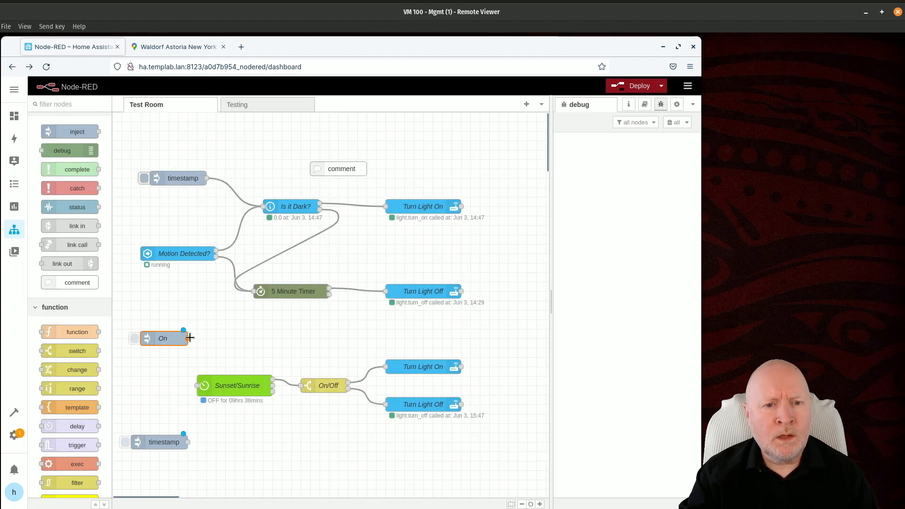
pyautogui.moveTo(189, 338); pyautogui.dragTo(236, 419)
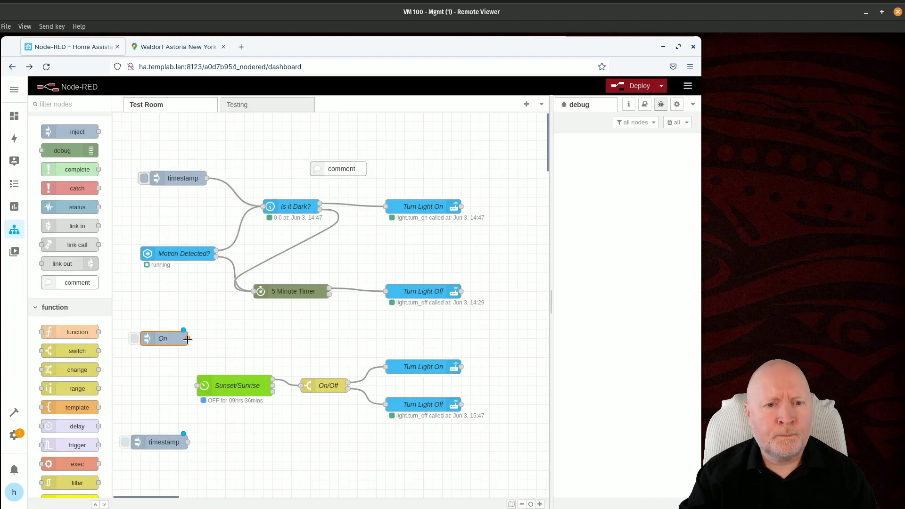
pyautogui.moveTo(187, 338); pyautogui.dragTo(197, 385)
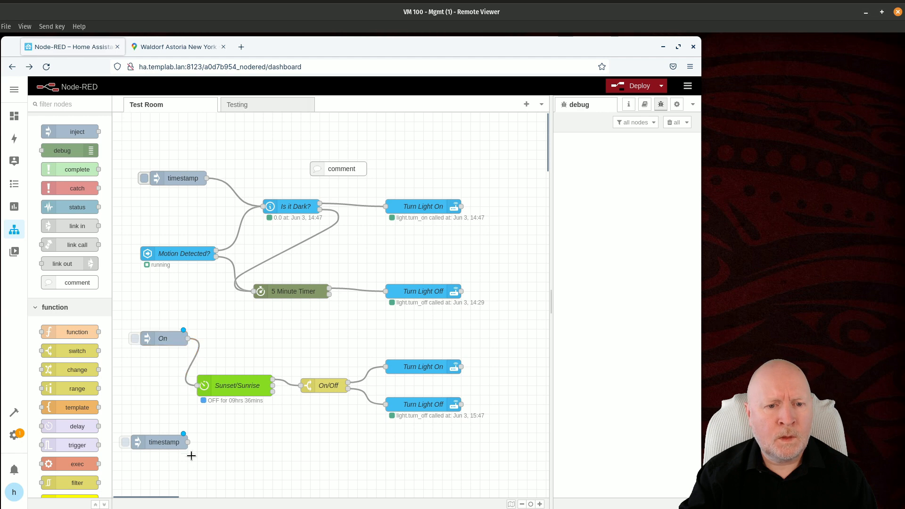
# Step: Name the lower inject copy Off with msg.payload as the string off, and wire it to the Sunset/Sunrise node's input
pyautogui.doubleClick(167, 446)
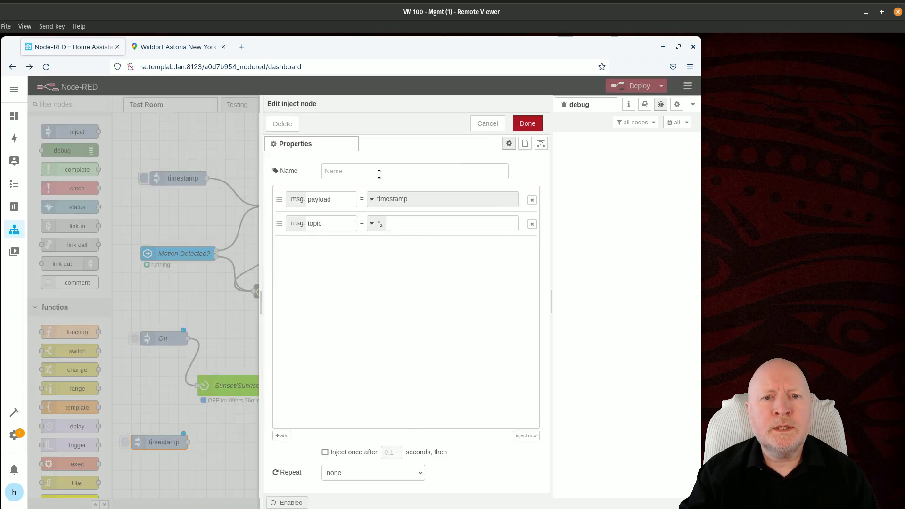
pyautogui.write('Off')
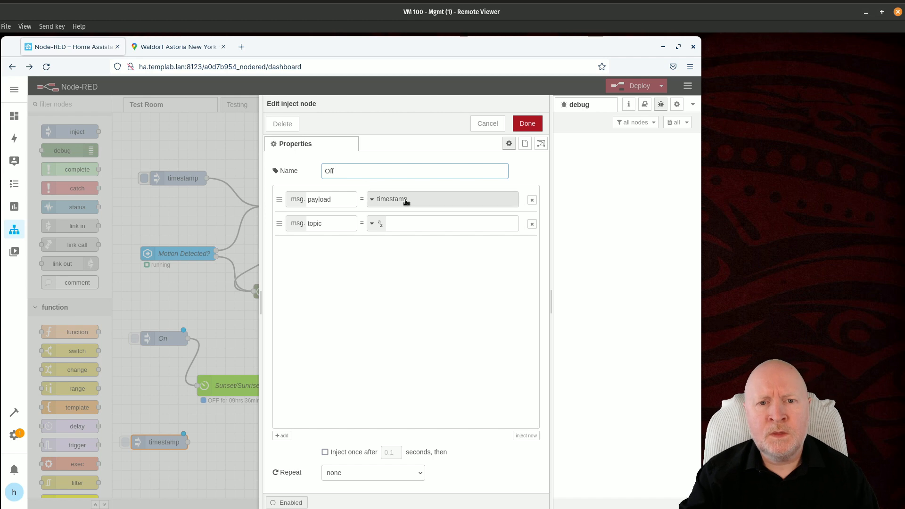
pyautogui.click(406, 200)
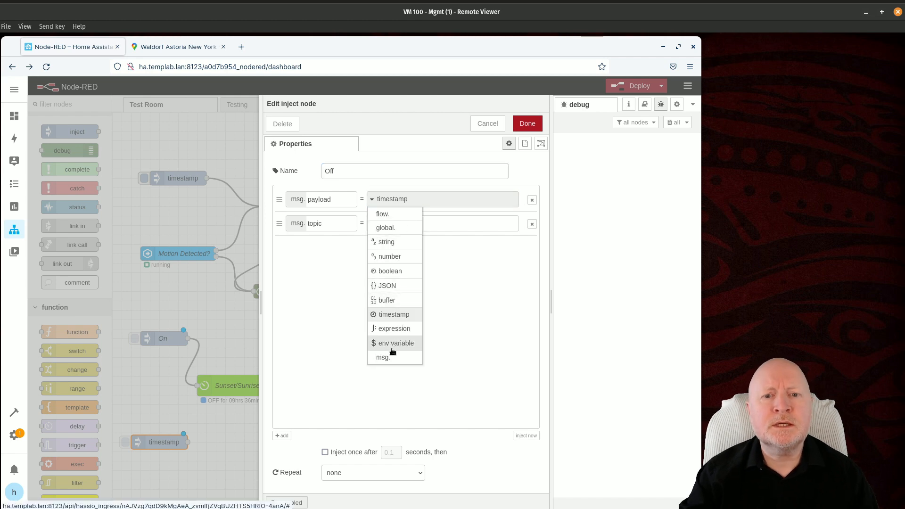
pyautogui.click(386, 242)
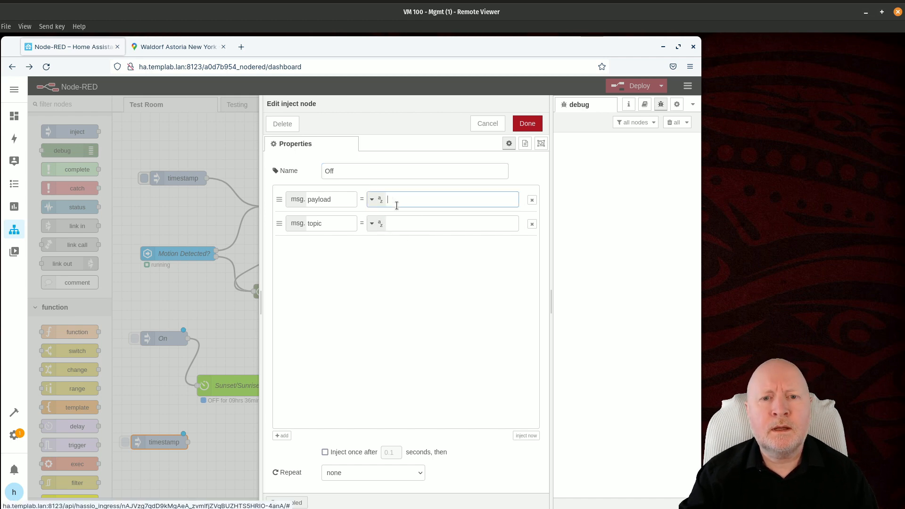
pyautogui.write('off')
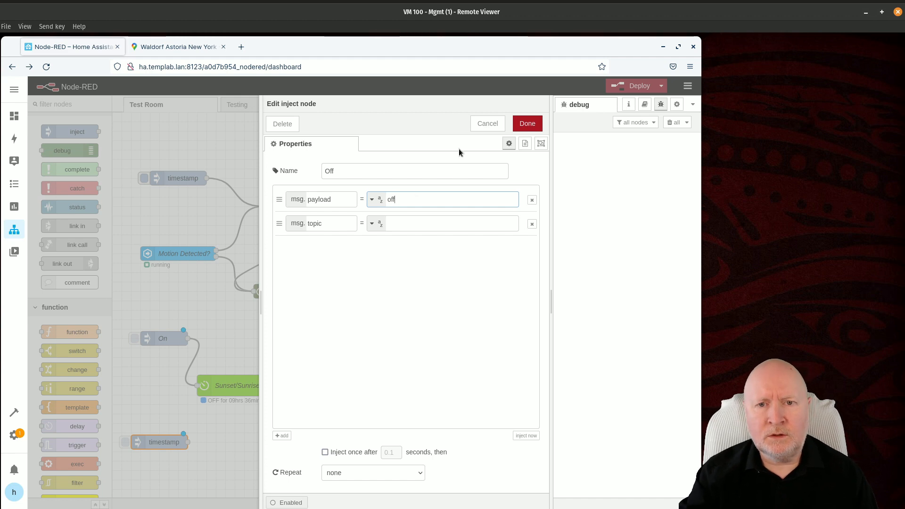
pyautogui.click(524, 124)
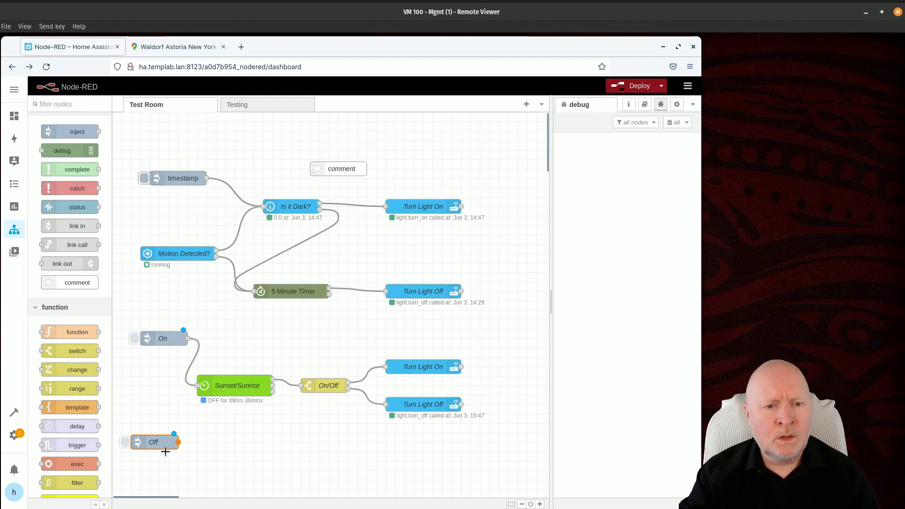
pyautogui.moveTo(178, 442); pyautogui.dragTo(201, 384)
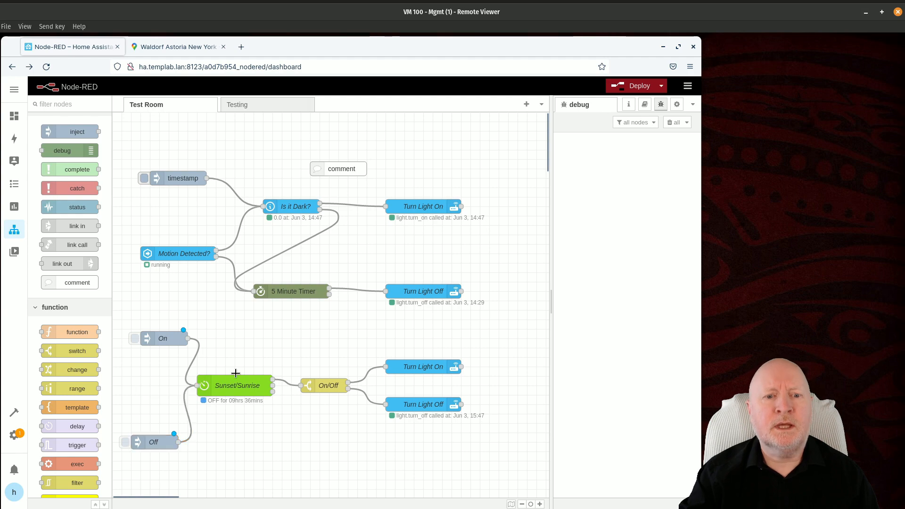
# Step: Deploy the flow, then trigger the On inject node and check the Test Room light on the Home dashboard
pyautogui.click(634, 86)
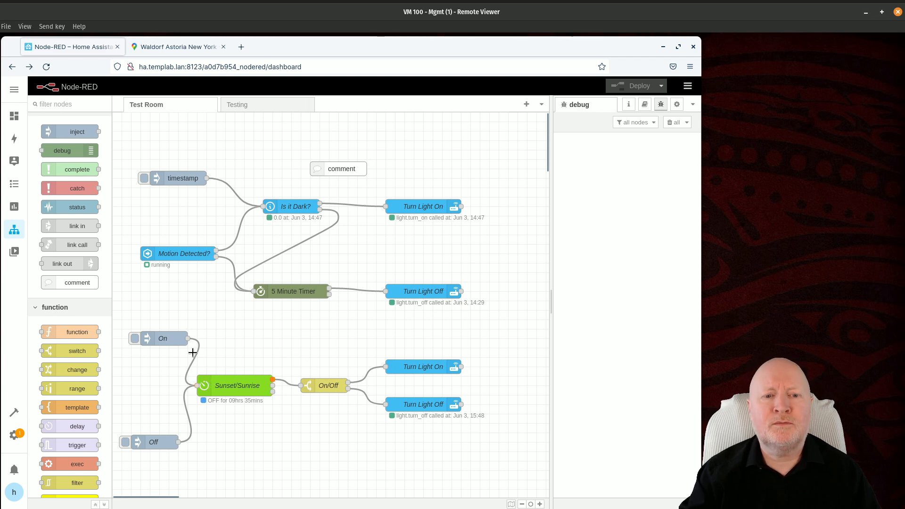
pyautogui.click(134, 339)
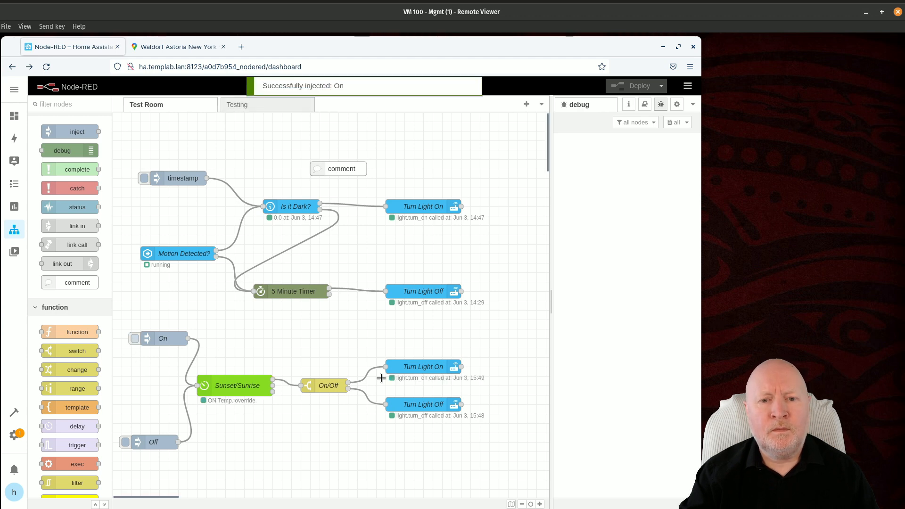
pyautogui.click(19, 117)
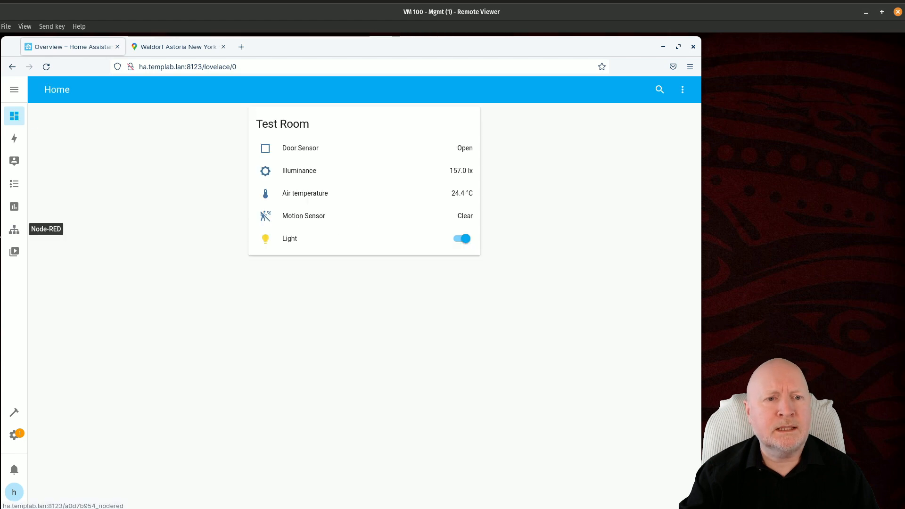
# Step: Return to the Node-RED flow, trigger the Off inject node and check the Test Room light on the Home dashboard
pyautogui.click(15, 239)
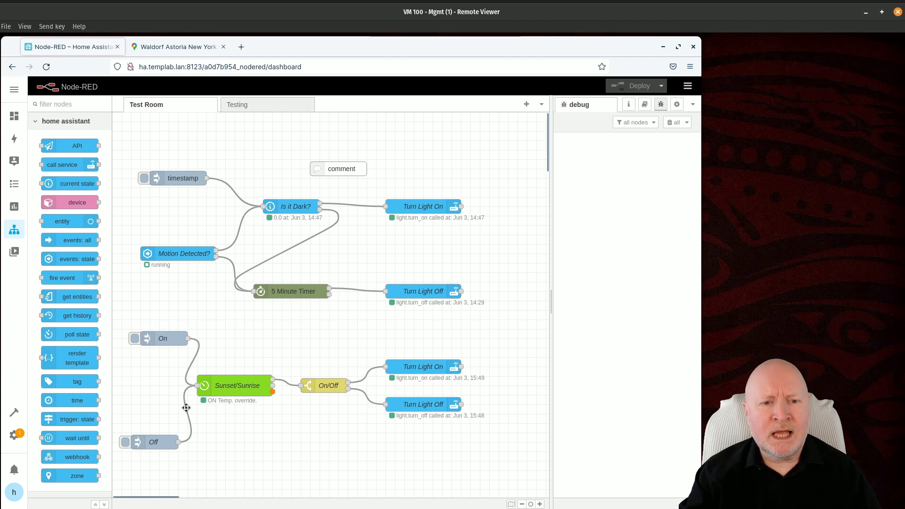
pyautogui.click(126, 443)
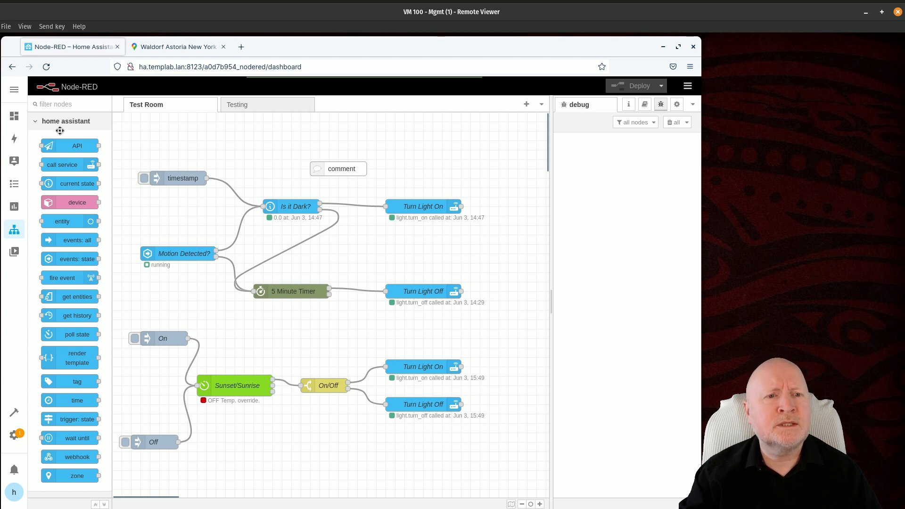
pyautogui.click(16, 119)
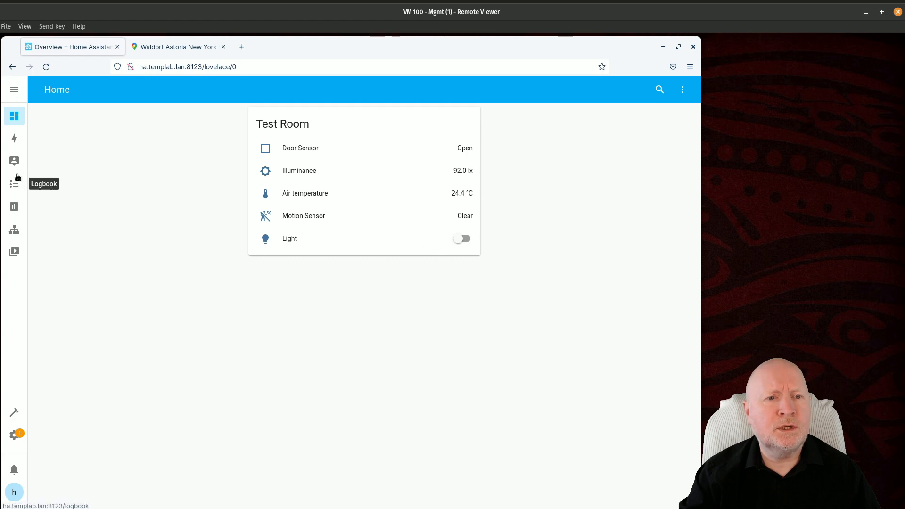
# Step: Review the Sunset/Sunrise timer's properties in Node-RED down to the repeat and startup output options, leaving without changes
pyautogui.click(16, 229)
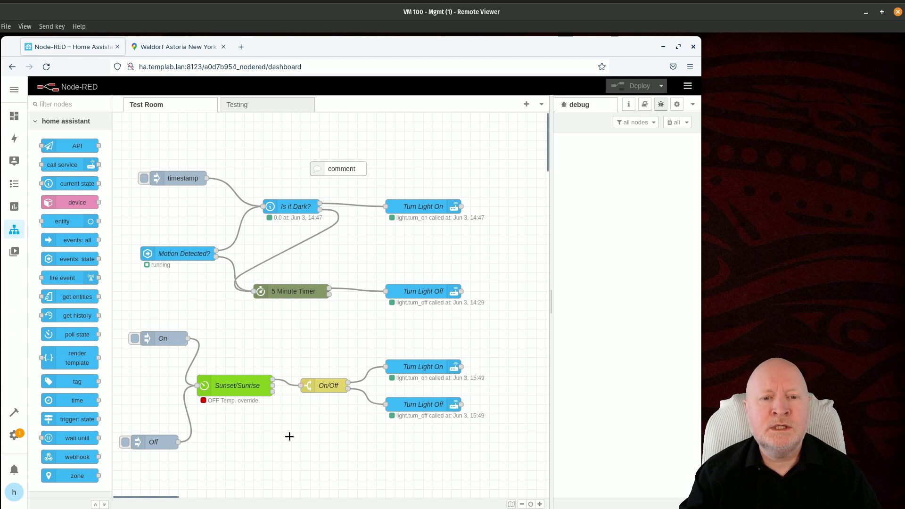
pyautogui.doubleClick(247, 389)
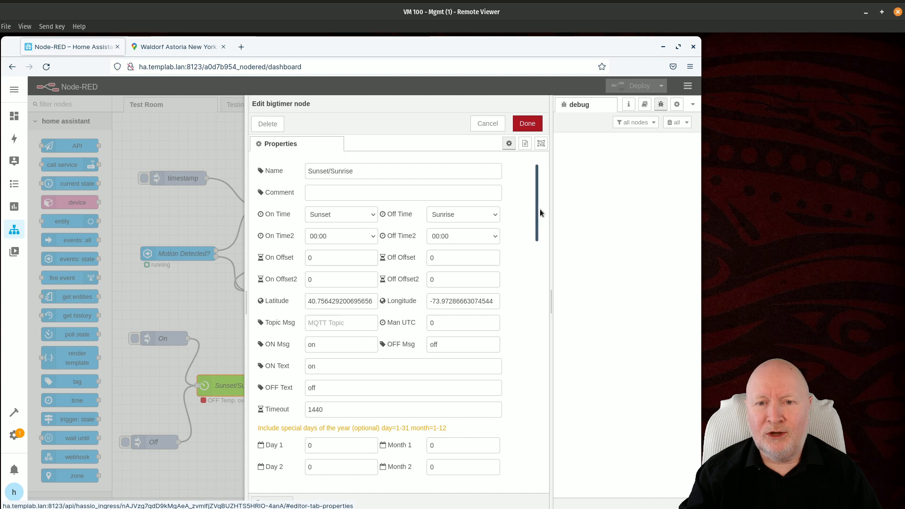
pyautogui.moveTo(536, 211); pyautogui.dragTo(397, 495)
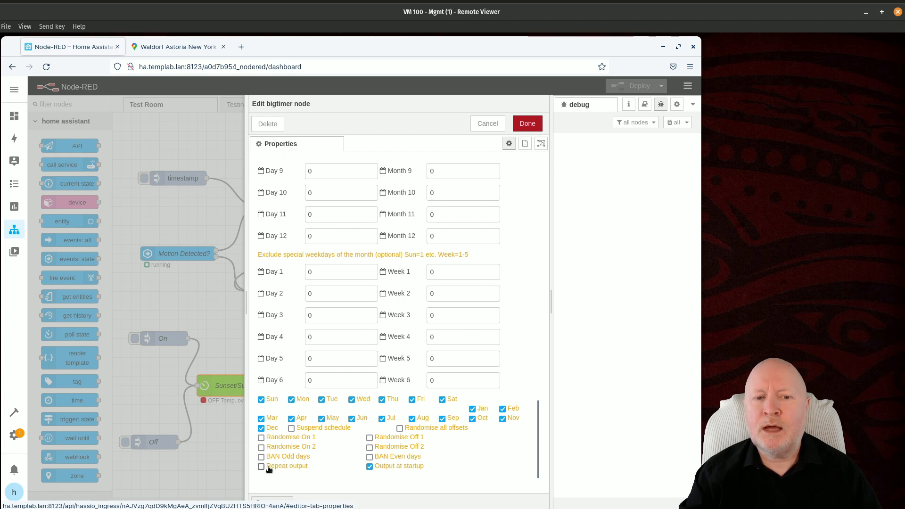
pyautogui.click(480, 125)
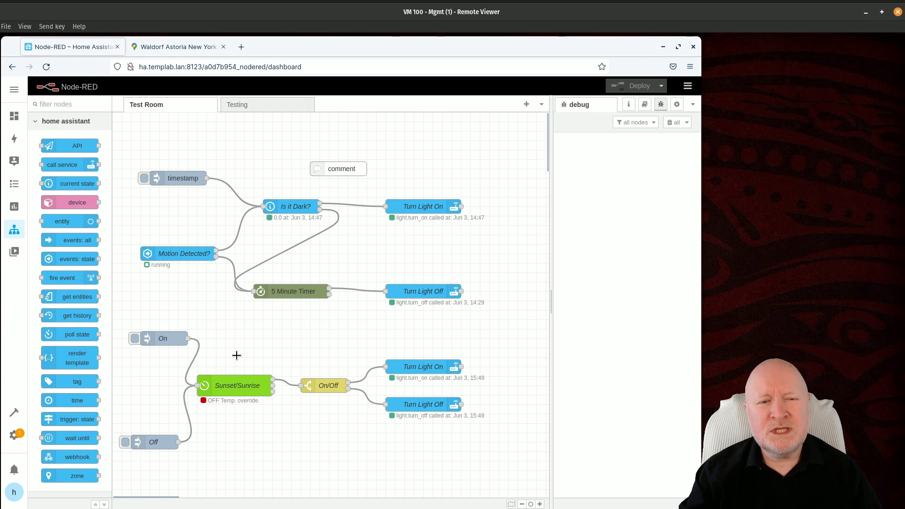
# Step: Re-enter on as the ON Msg value of the Sunset/Sunrise timer and confirm the properties
pyautogui.doubleClick(237, 391)
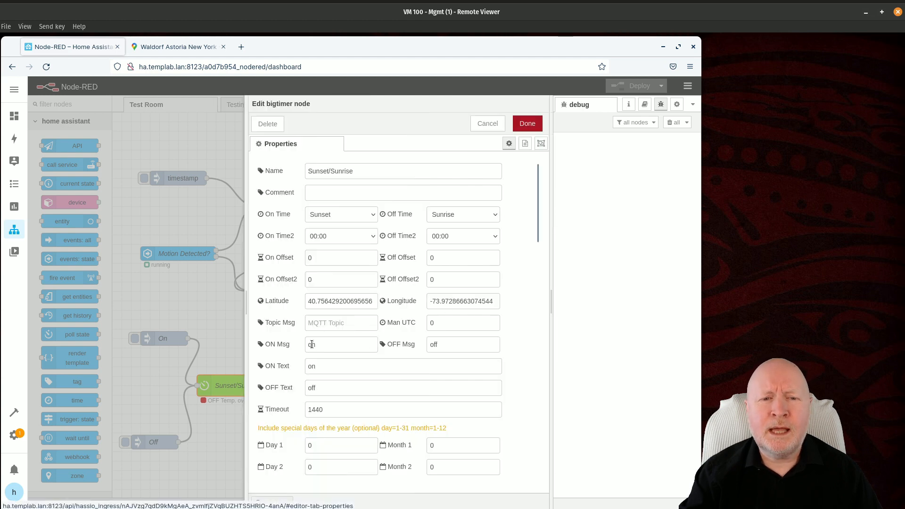
pyautogui.click(327, 345)
pyautogui.press('BackSpace')
pyautogui.press('BackSpace')
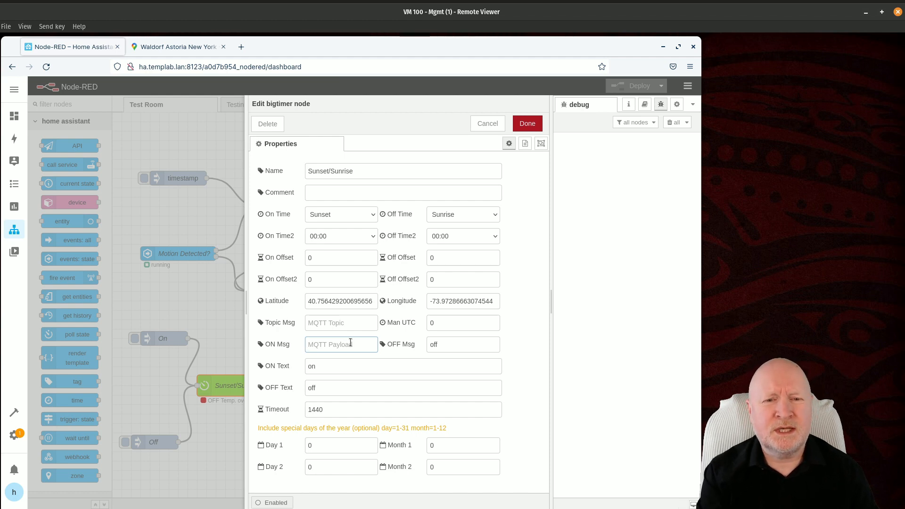
pyautogui.write('onn')
pyautogui.press('BackSpace')
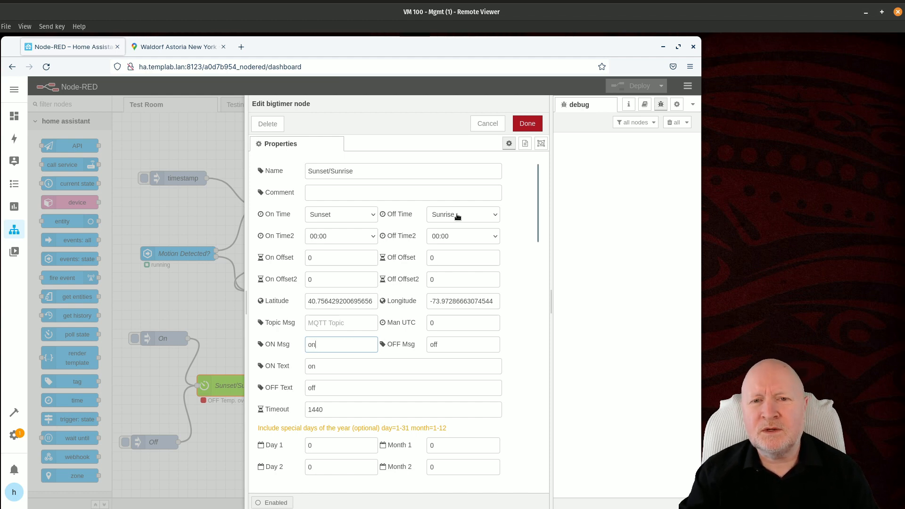
pyautogui.click(528, 124)
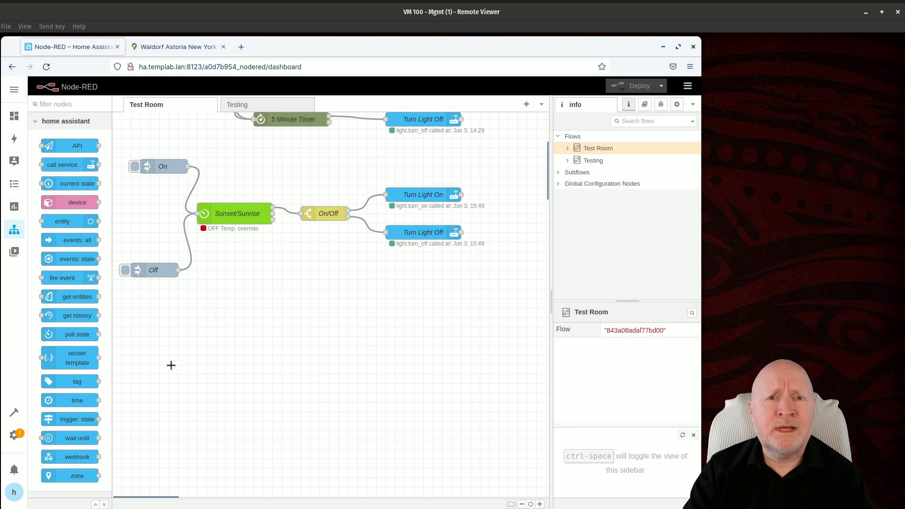
pyautogui.scroll(-6, 100, 298)
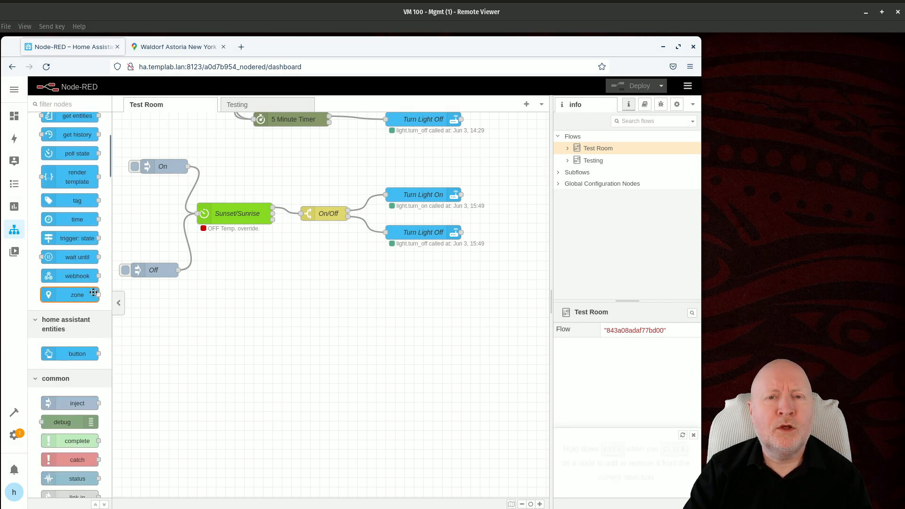
pyautogui.scroll(3, 158, 342)
pyautogui.scroll(4, 105, 333)
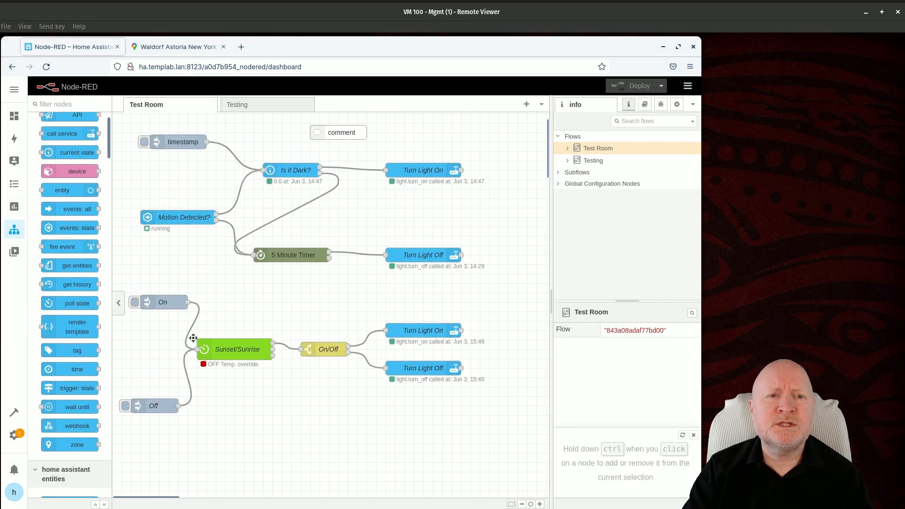
pyautogui.scroll(1, 339, 364)
pyautogui.scroll(-3, 339, 363)
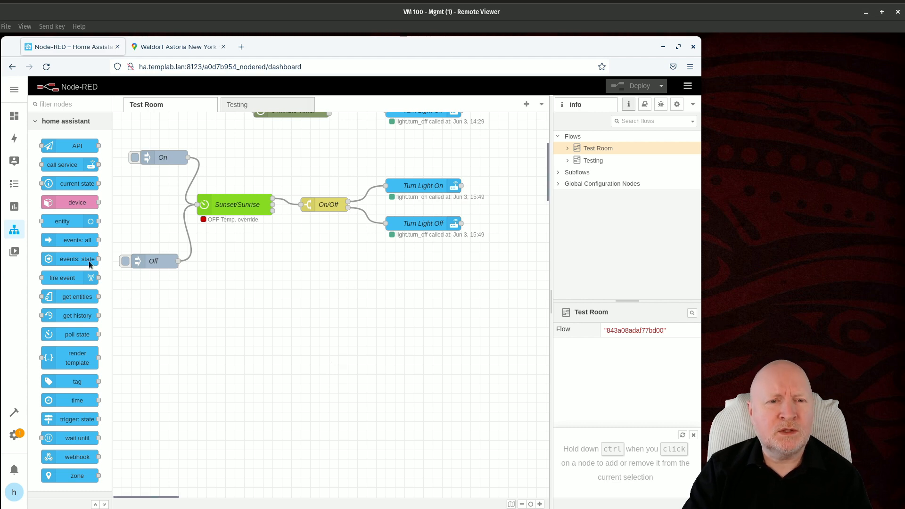
pyautogui.moveTo(64, 293)
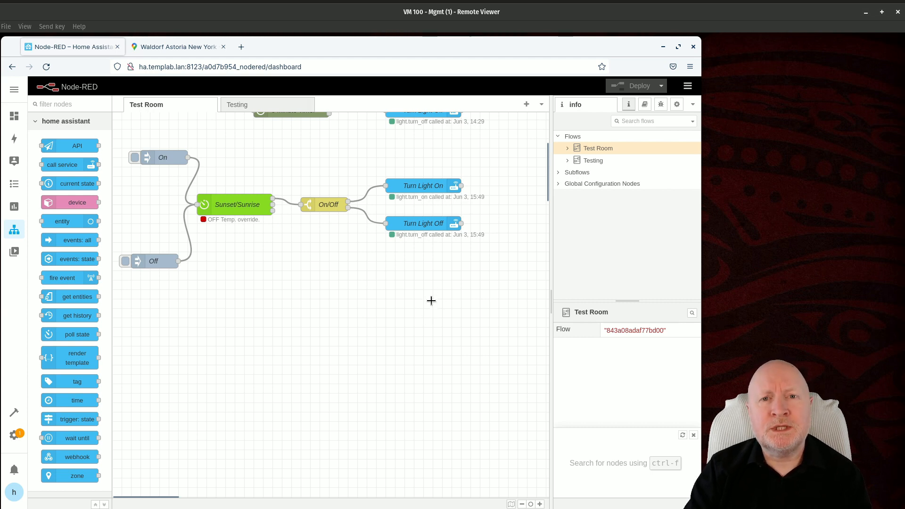
# Step: Search the installable palette modules for ezti, install node-red-contrib-eztimer, and close the settings
pyautogui.click(689, 86)
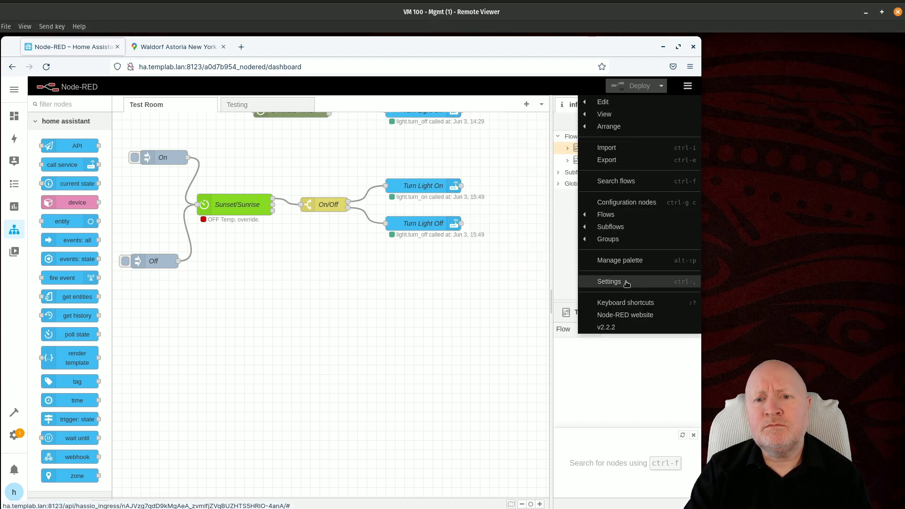
pyautogui.click(656, 263)
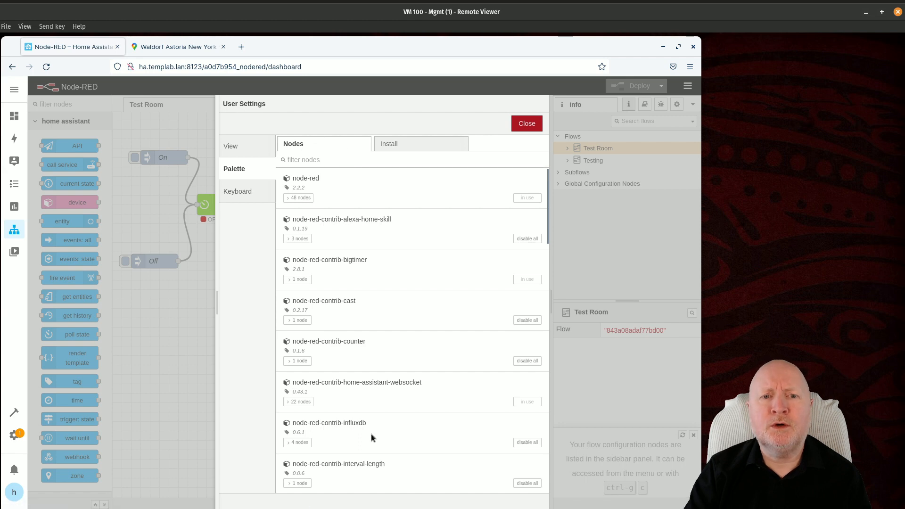
pyautogui.click(401, 144)
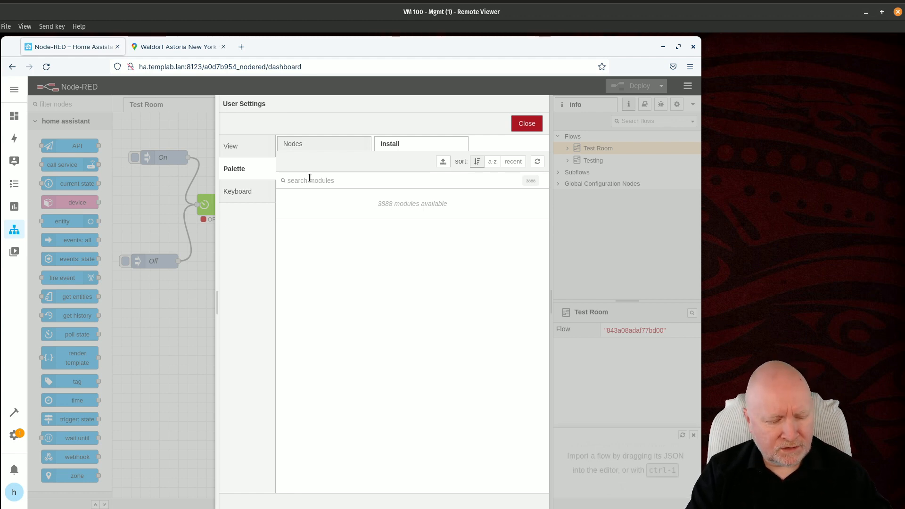
pyautogui.write('e')
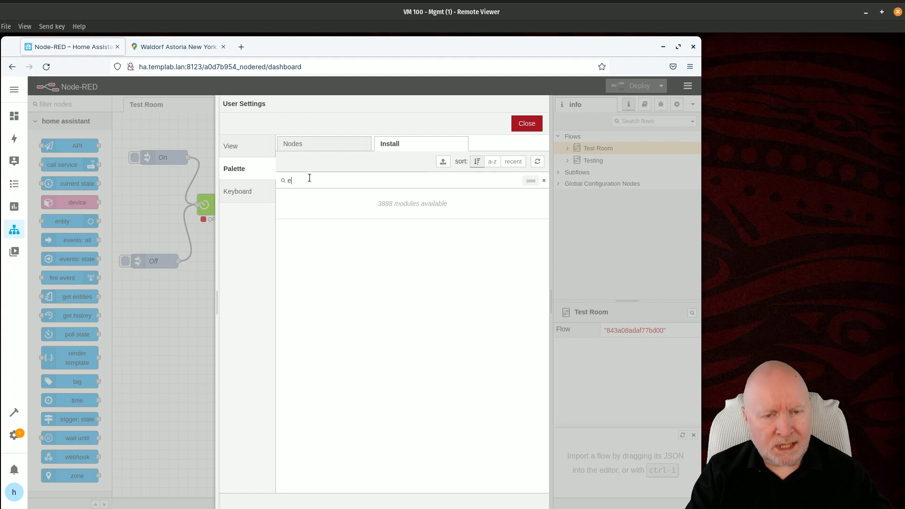
pyautogui.write('z')
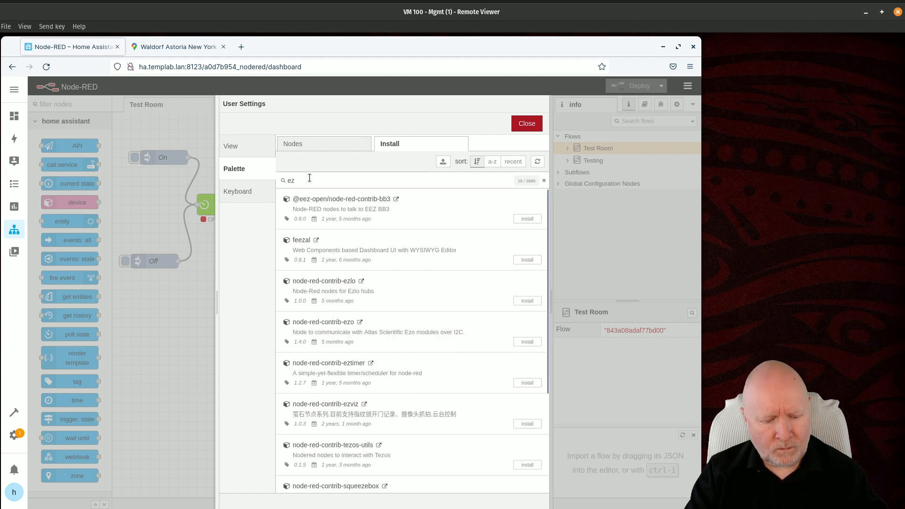
pyautogui.write('ti')
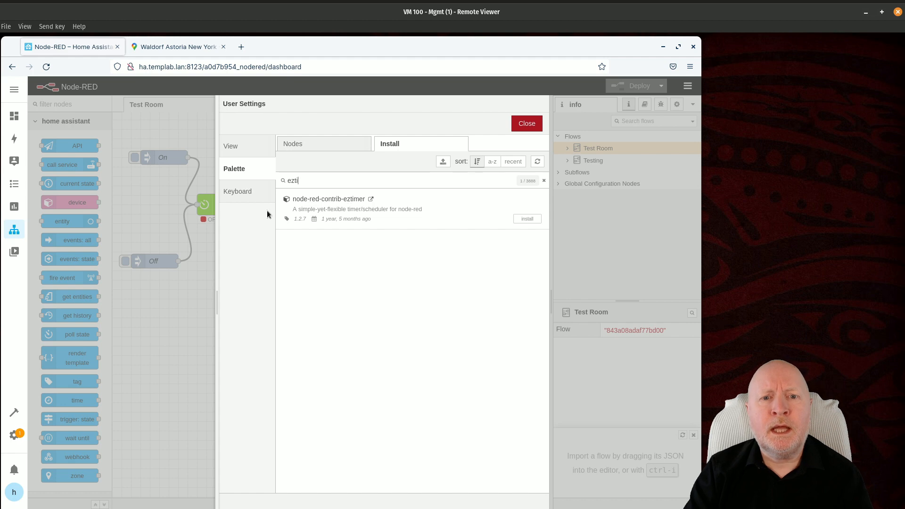
pyautogui.click(532, 219)
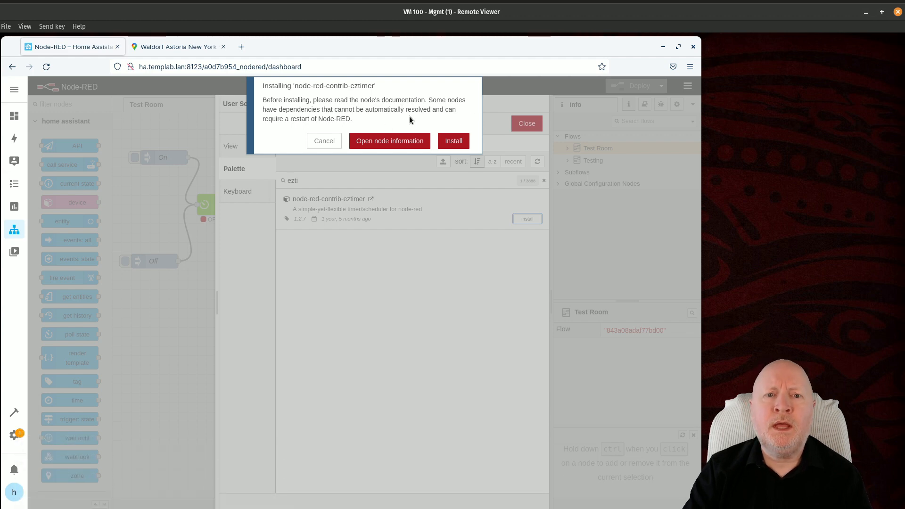
pyautogui.click(455, 143)
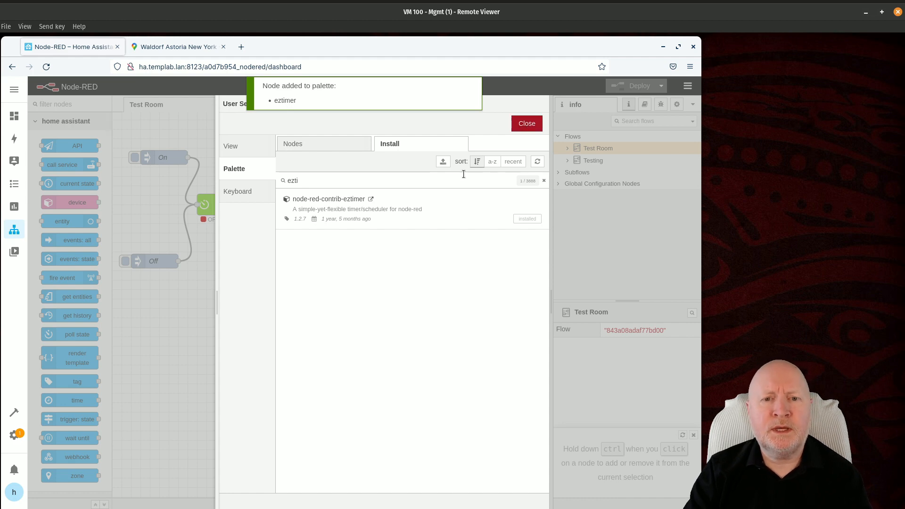
pyautogui.click(526, 128)
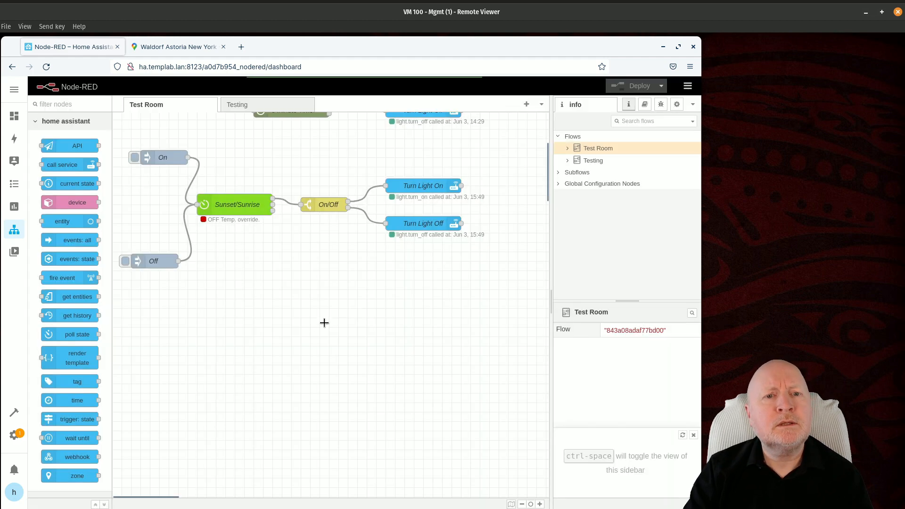
# Step: Filter the node palette by ez and place an eztimer node in empty space below the Sunset/Sunrise timer
pyautogui.click(80, 107)
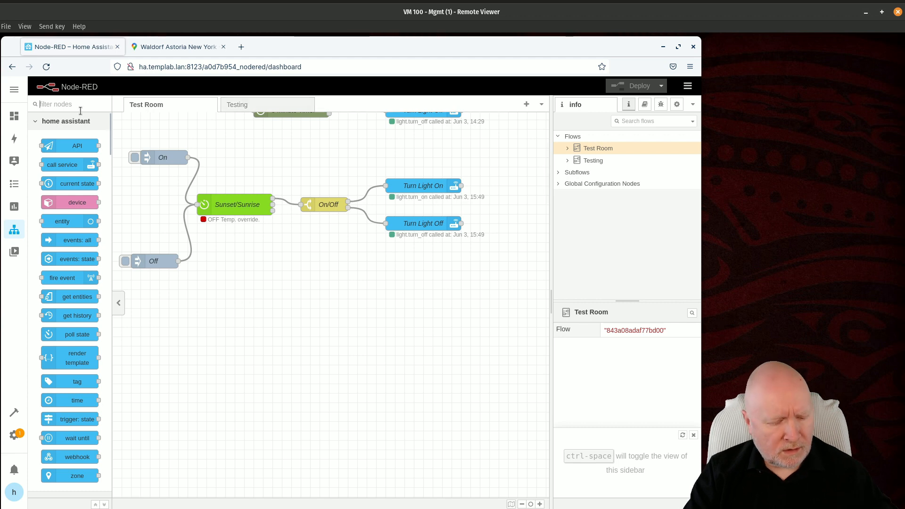
pyautogui.write('ez')
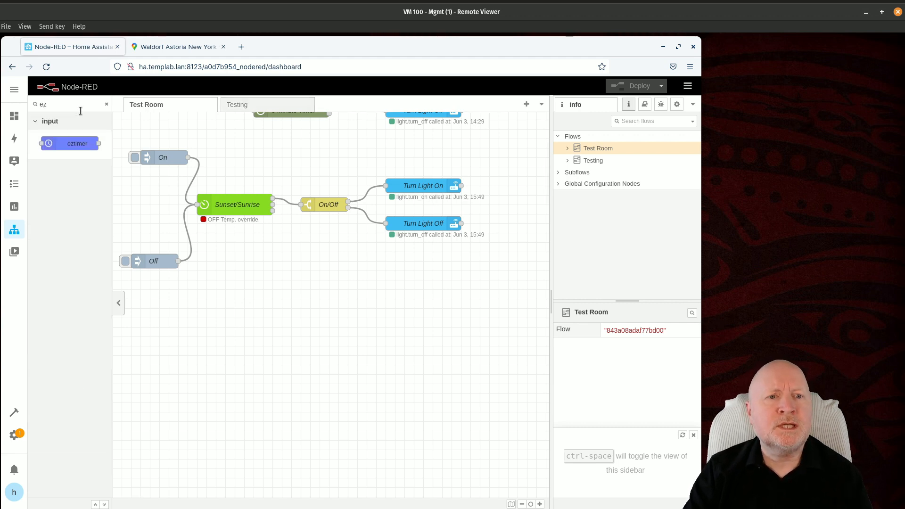
pyautogui.moveTo(87, 154); pyautogui.dragTo(255, 333)
pyautogui.click(254, 282)
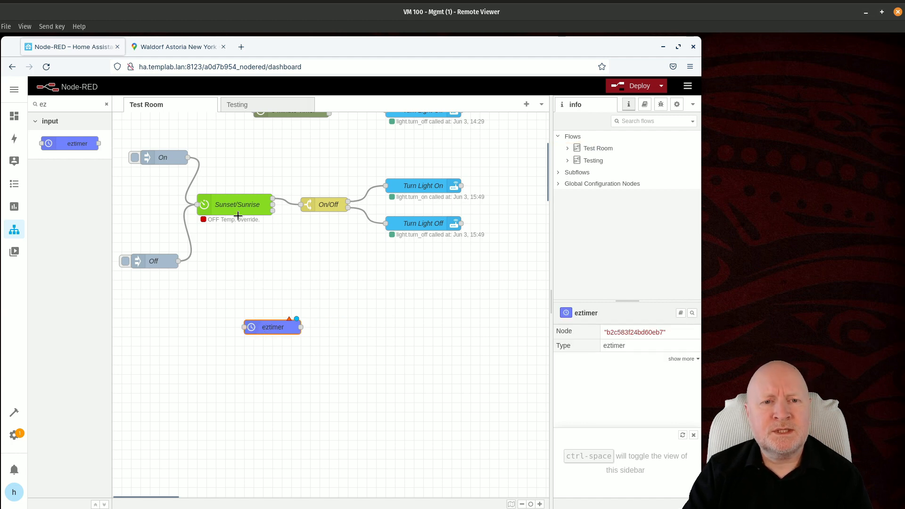
# Step: Review the eztimer node's schedule, location and on/off event properties, leaving without changes
pyautogui.doubleClick(278, 327)
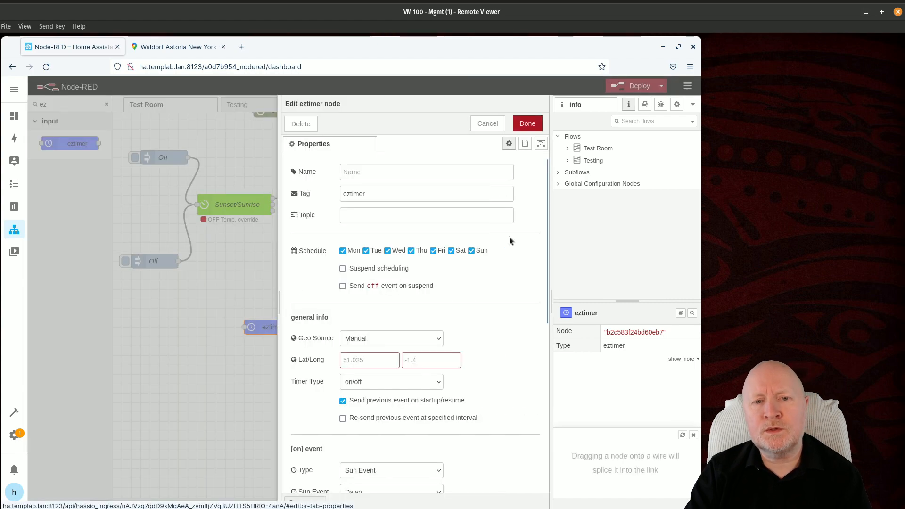
pyautogui.moveTo(546, 235); pyautogui.dragTo(531, 329)
pyautogui.scroll(-1, 528, 310)
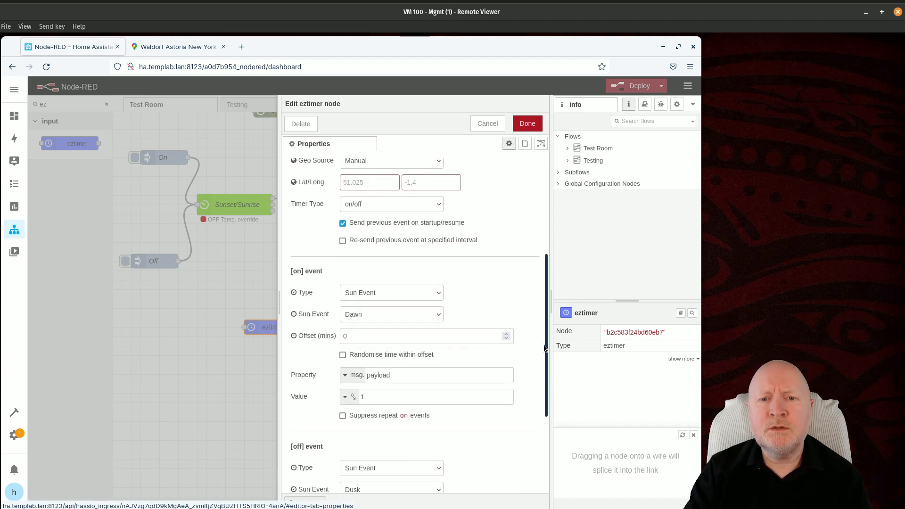
pyautogui.moveTo(545, 389); pyautogui.dragTo(528, 236)
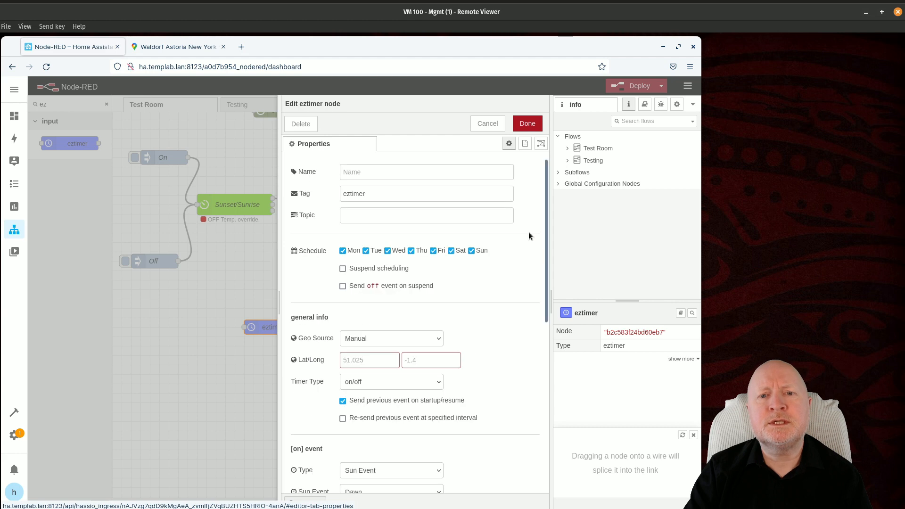
pyautogui.click(486, 125)
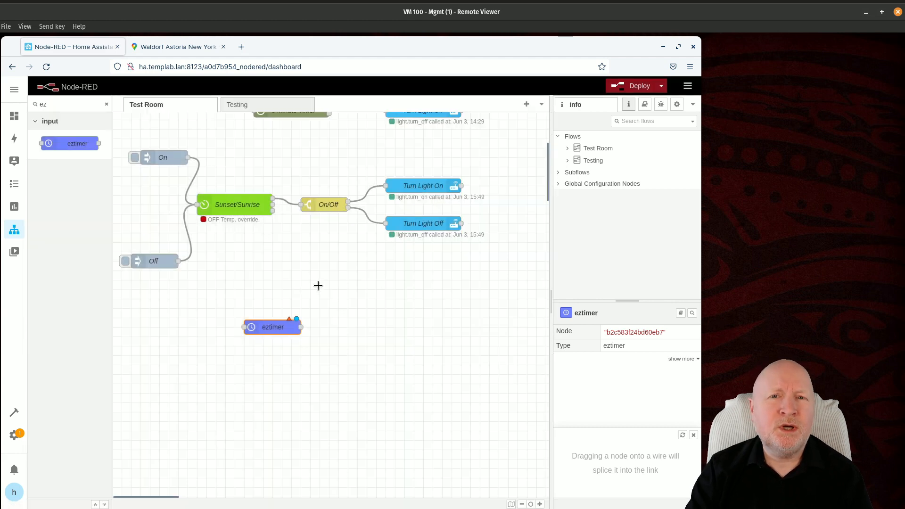